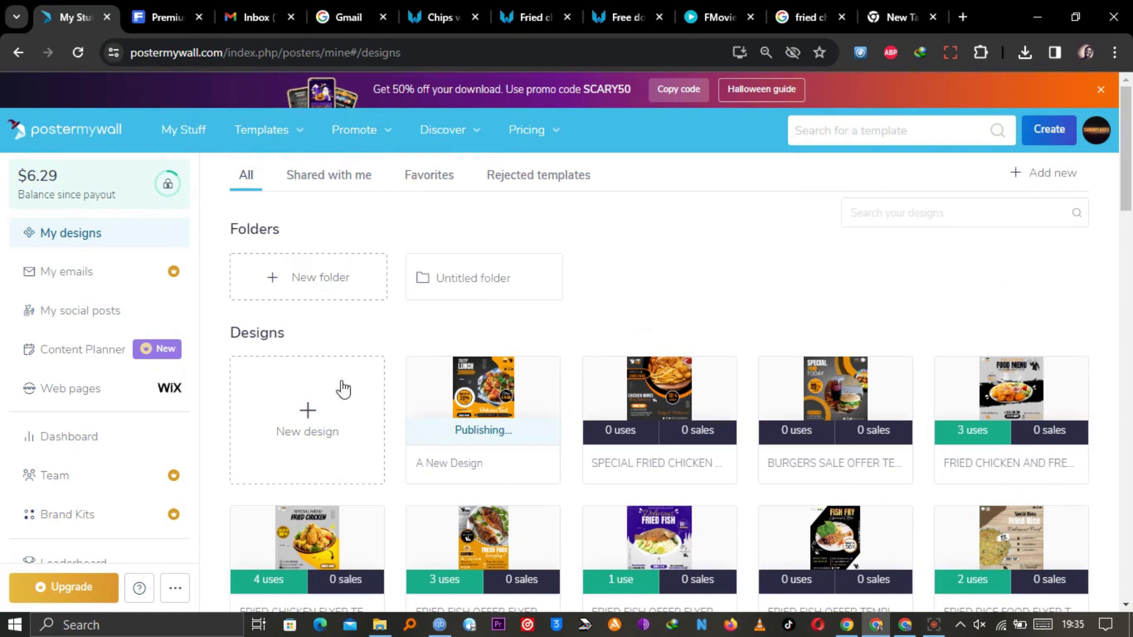
Step: Create a new design from scratch in the Instagram Post size, 1080px × 1080px
click(298, 407)
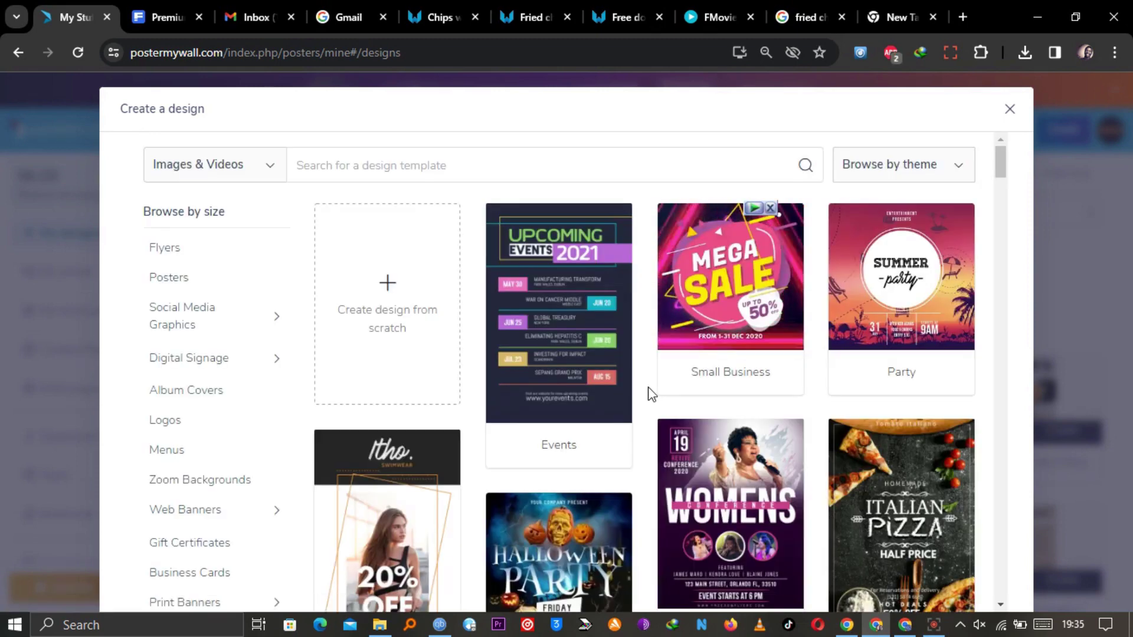
click(388, 345)
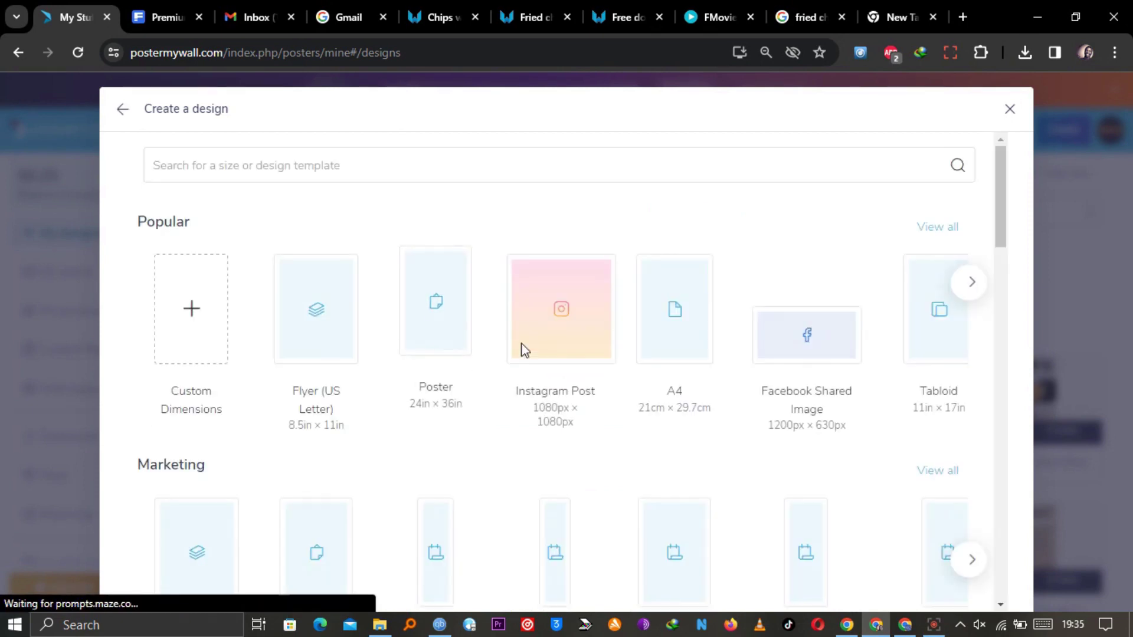
click(571, 314)
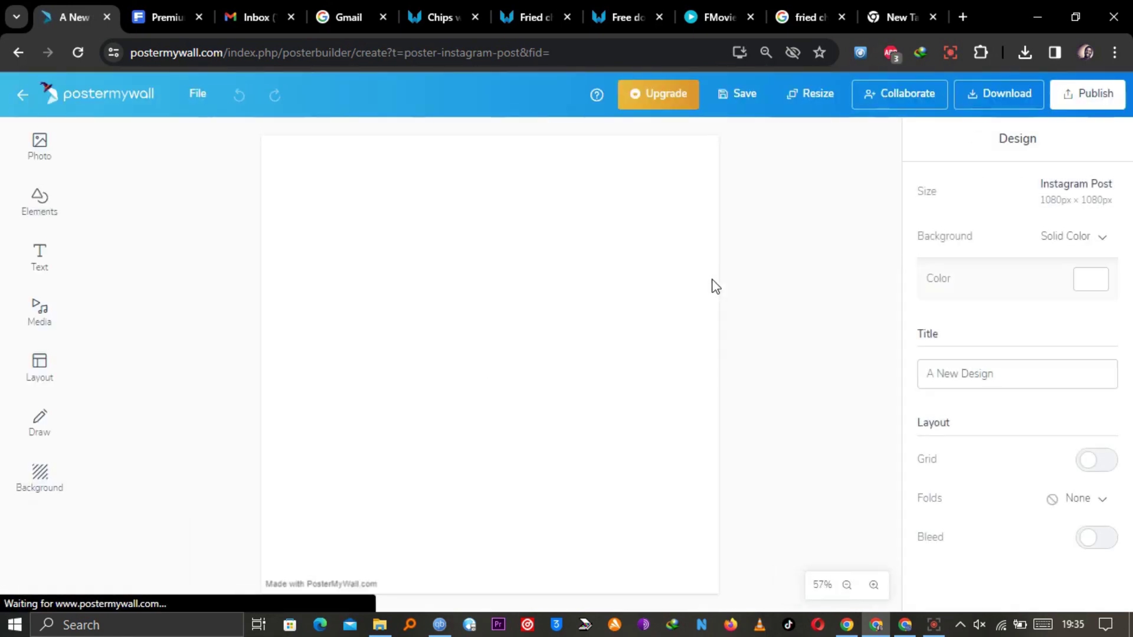
Step: Change the design's background to a radial gradient with Color 2 set to black, 000000
click(1071, 236)
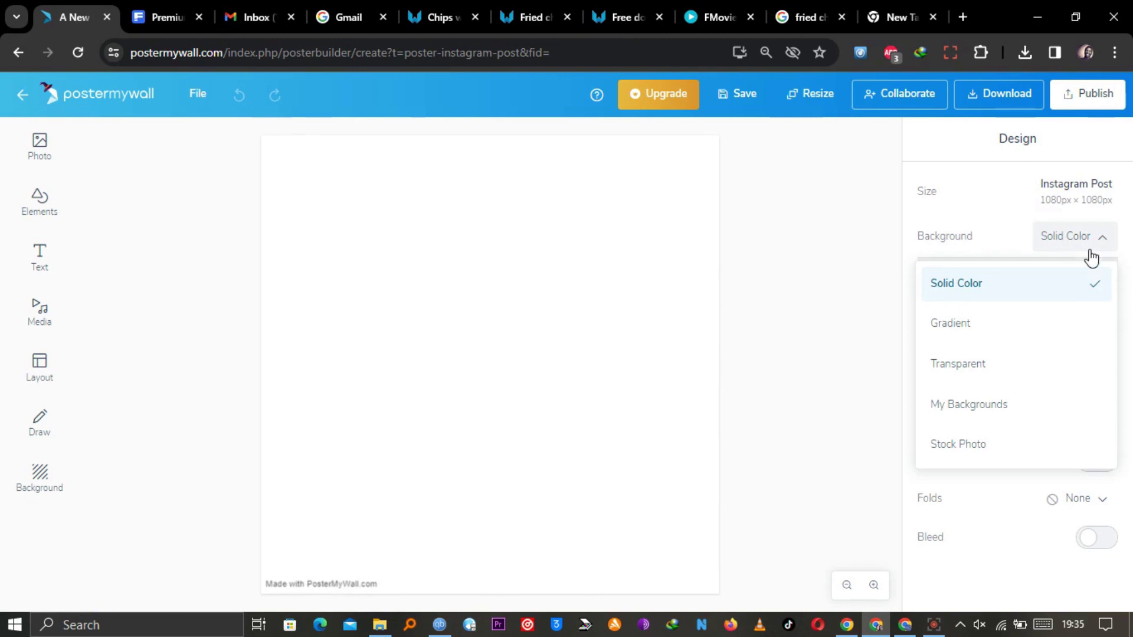
click(968, 331)
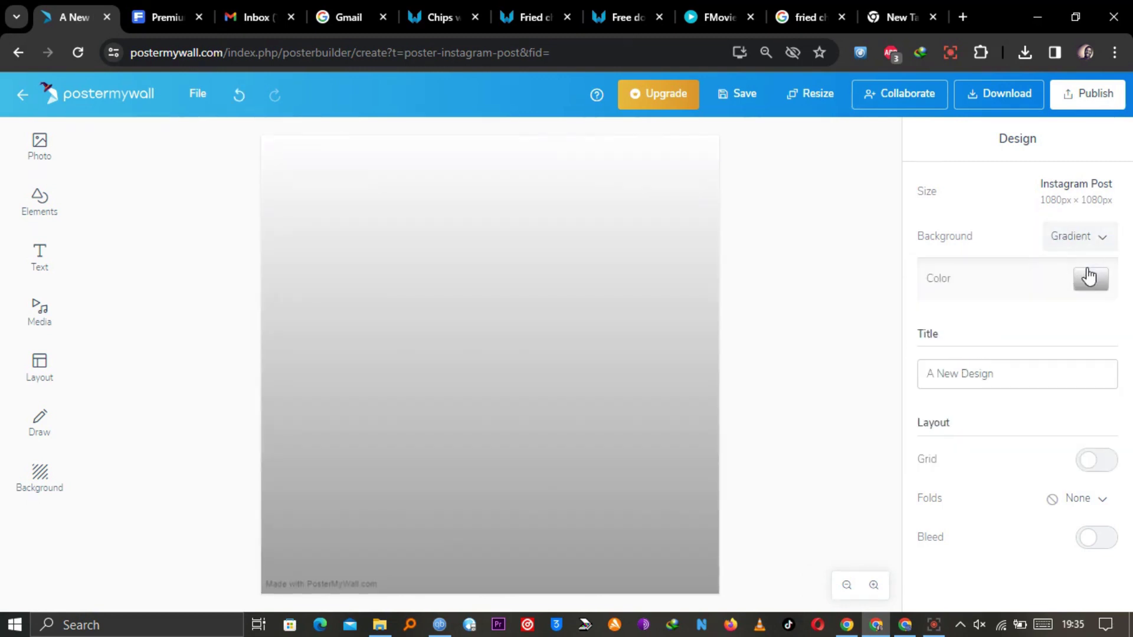
click(1088, 287)
drag(917, 308, 918, 412)
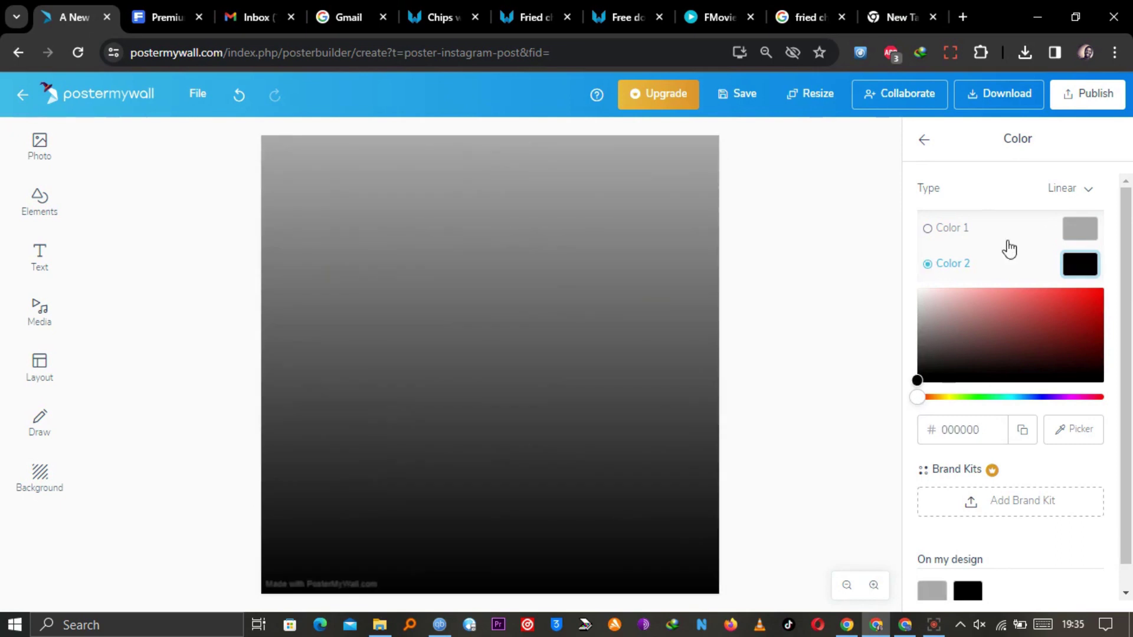
click(1062, 189)
click(1037, 322)
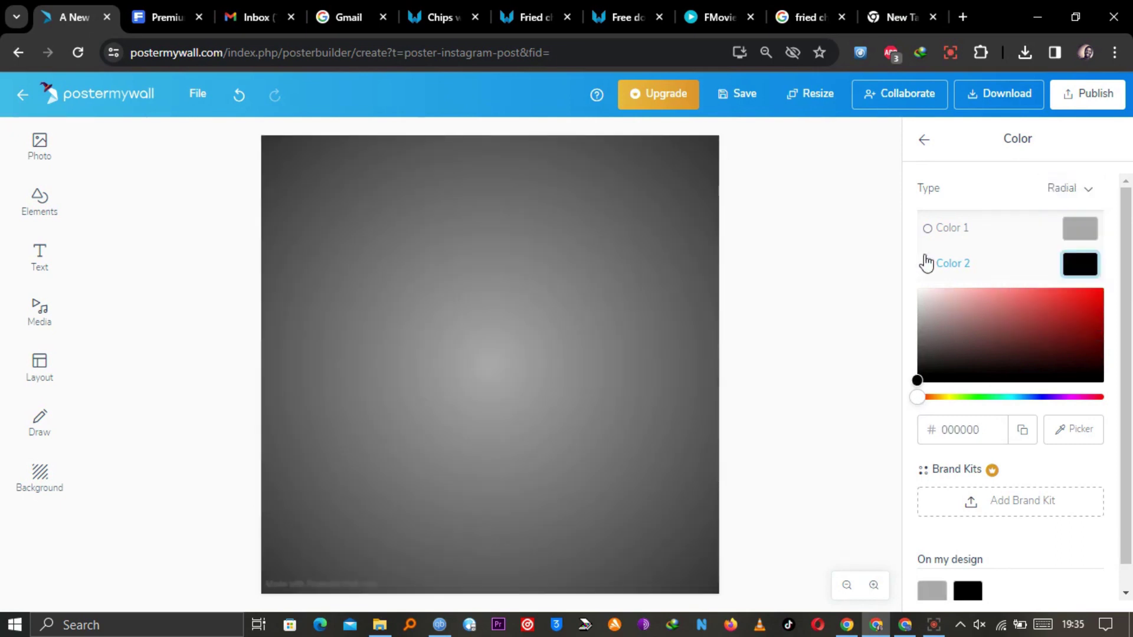
Step: Set the background gradient's Color 1 to dark gray 353434 and save the design
click(932, 229)
drag(917, 325, 917, 341)
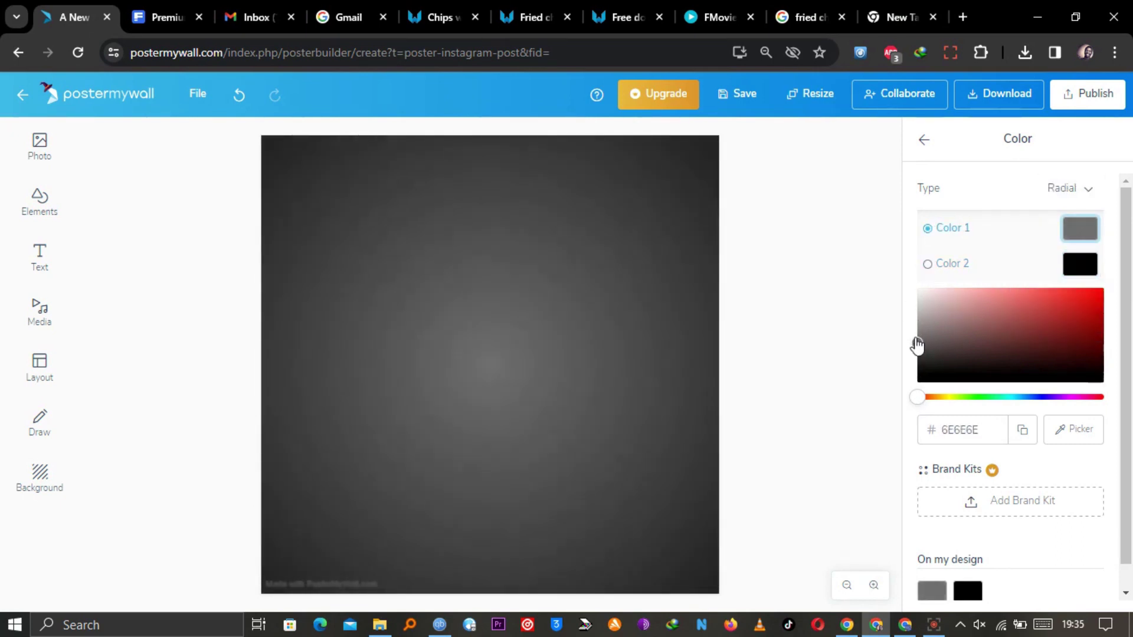
click(863, 337)
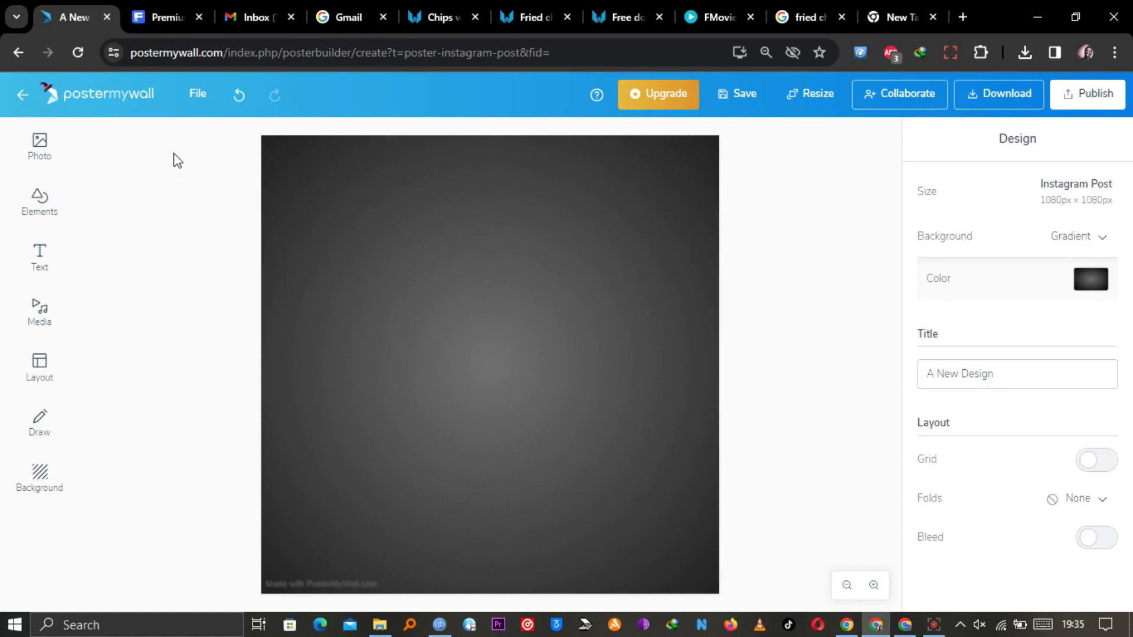
click(749, 101)
click(1082, 288)
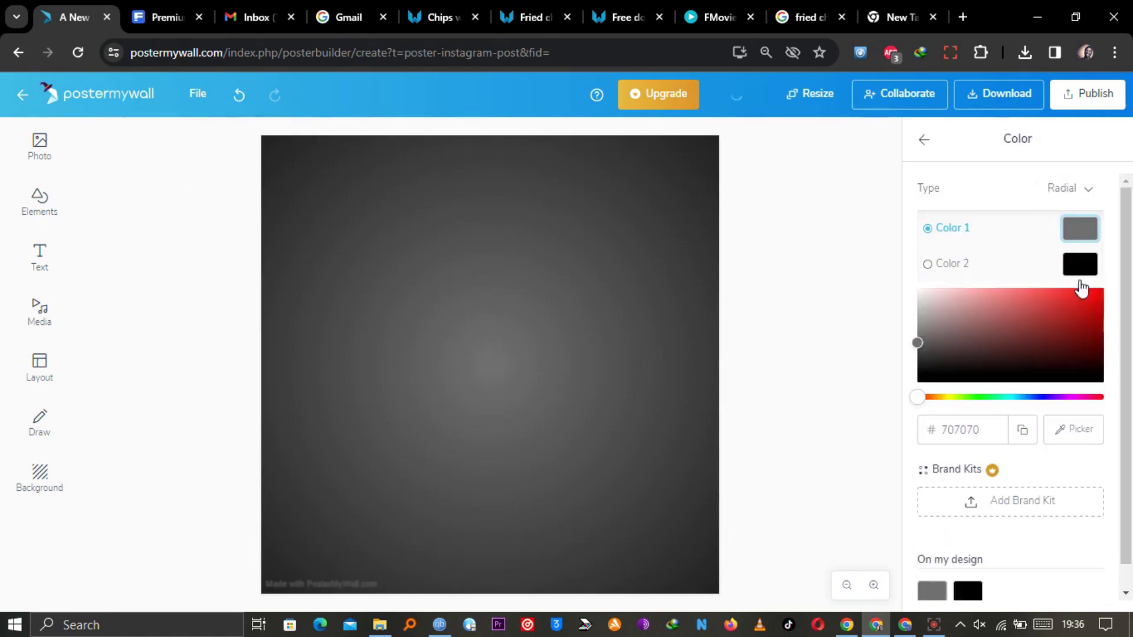
drag(933, 354, 884, 355)
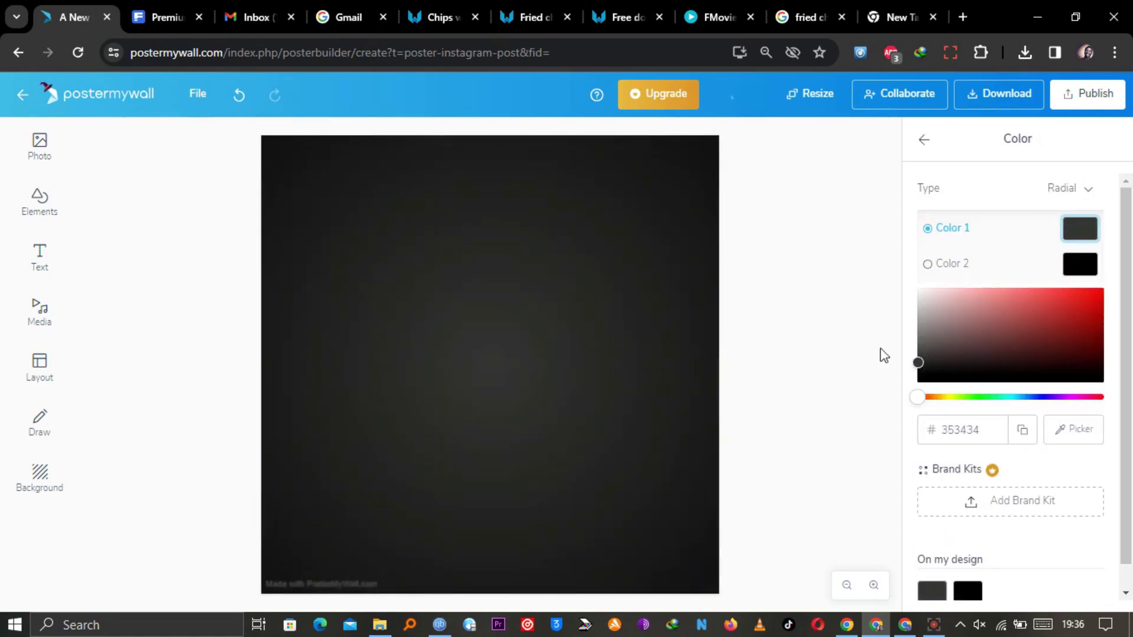
click(806, 331)
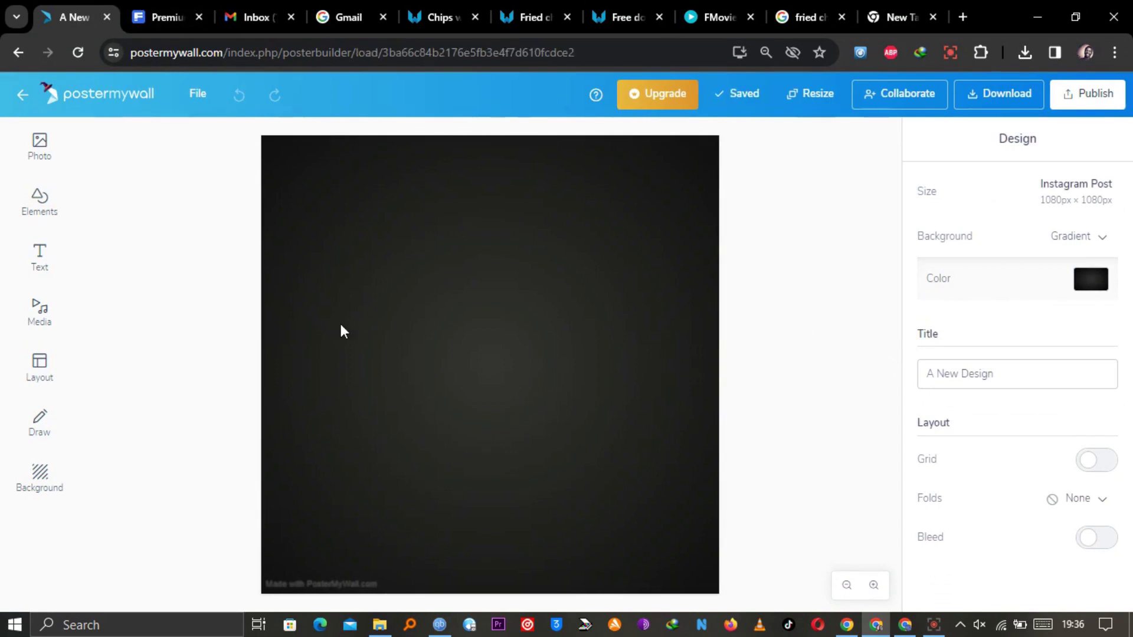
click(37, 203)
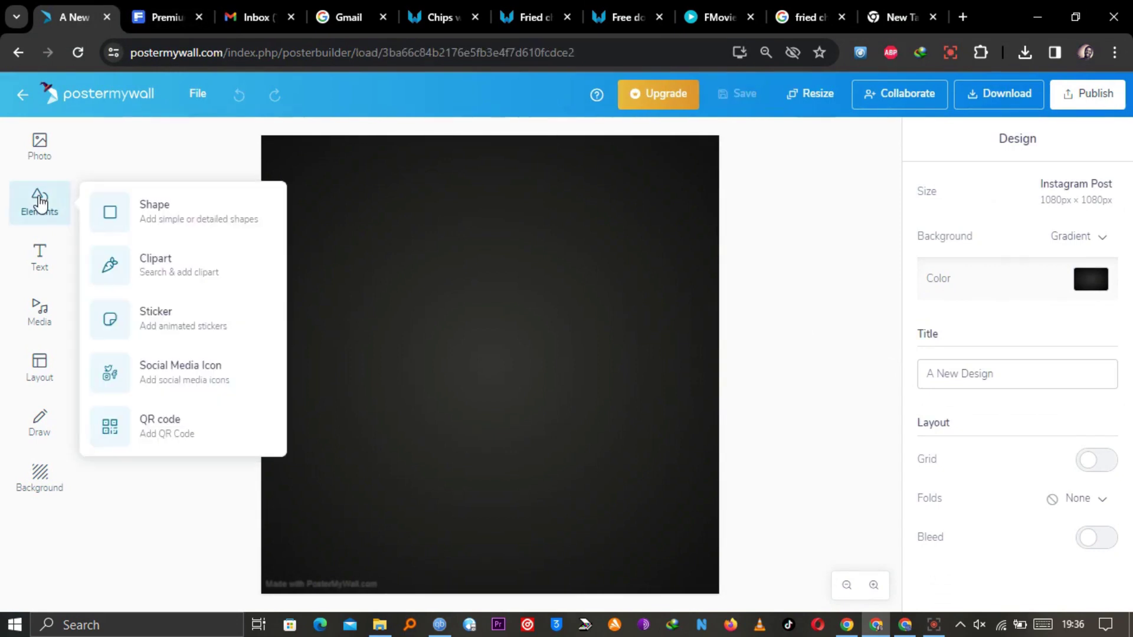
click(204, 213)
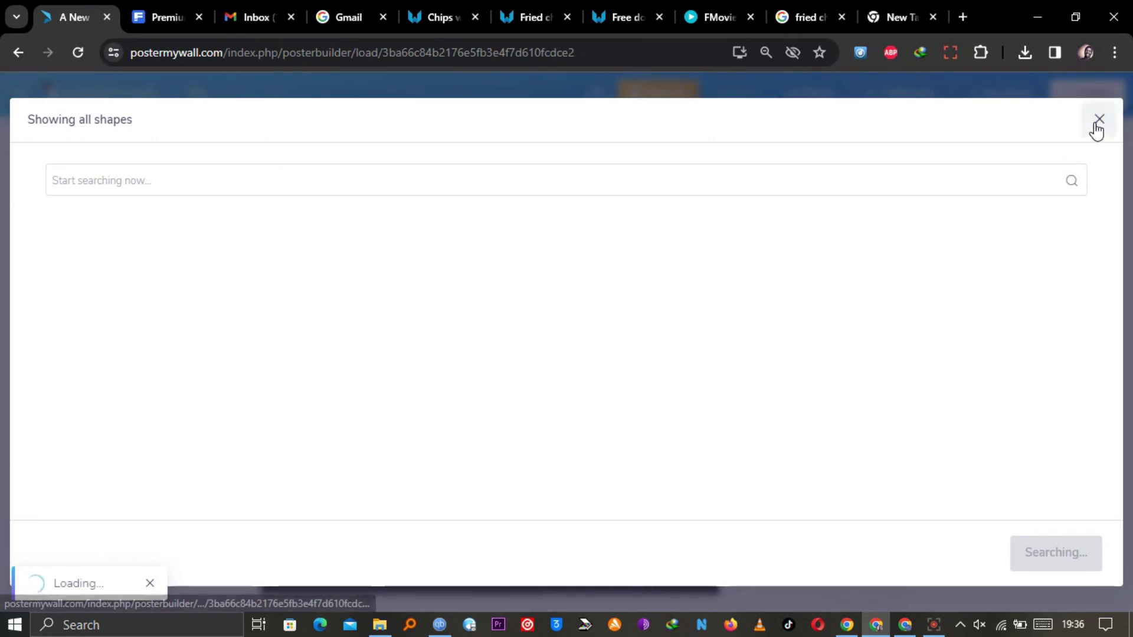
click(1097, 121)
click(46, 146)
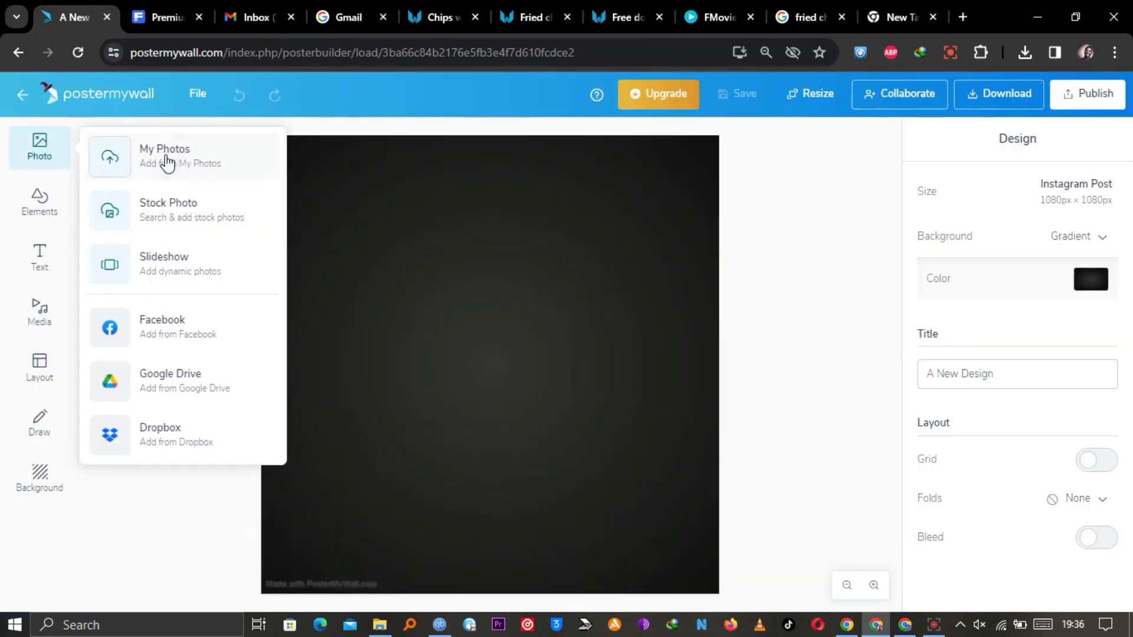
click(167, 161)
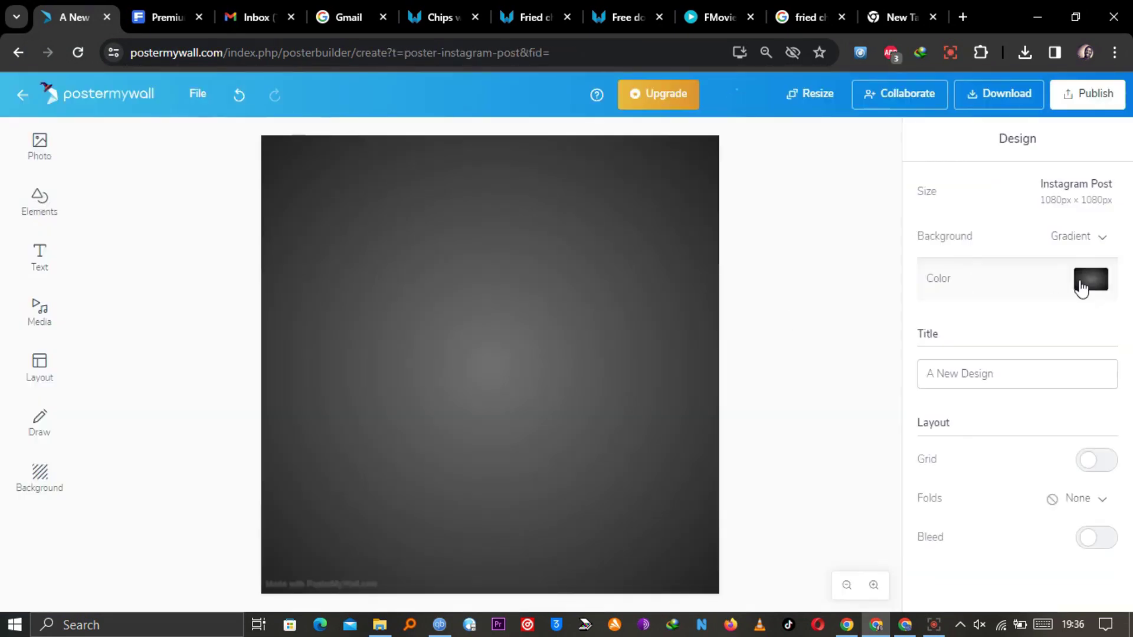
Step: Darken Color 1 at the centre of the radial background gradient to 353434
click(1082, 289)
drag(923, 354, 921, 366)
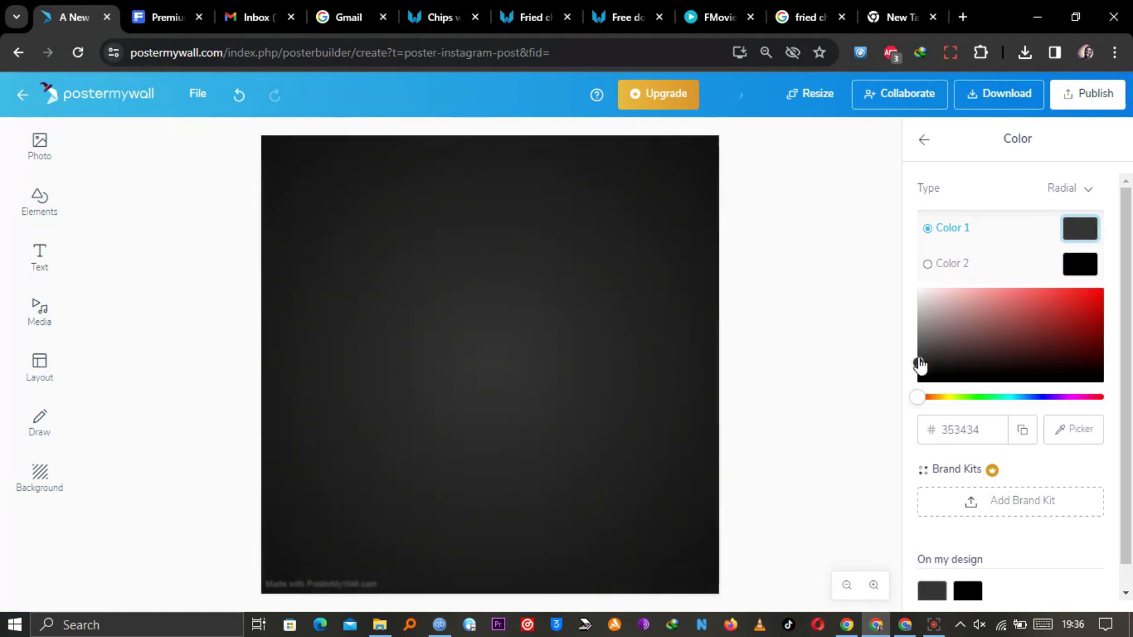
click(805, 330)
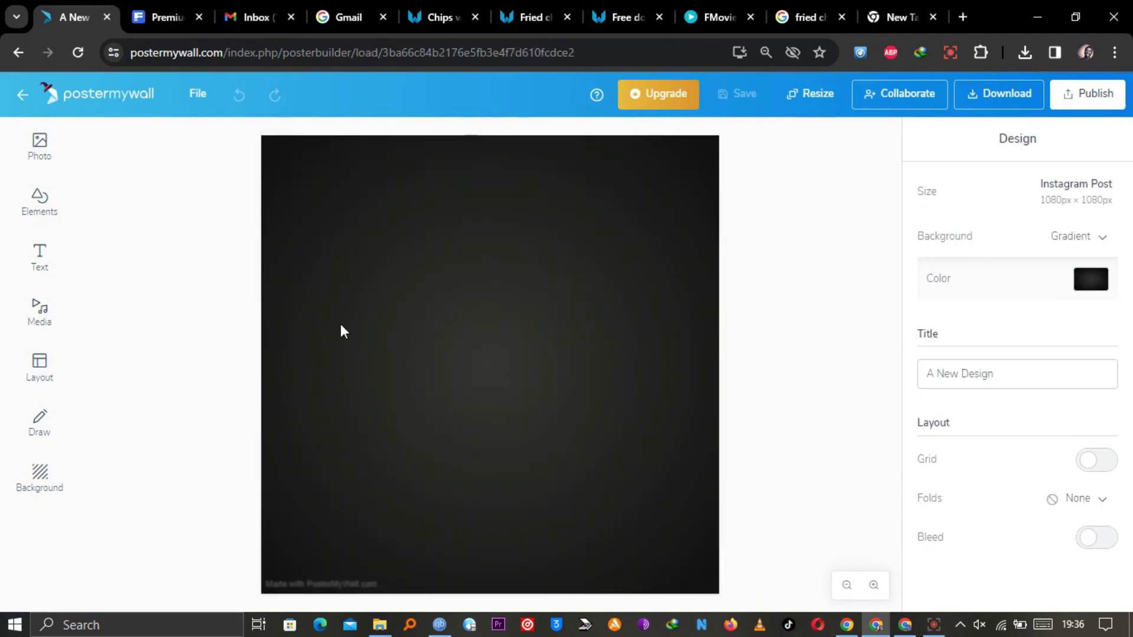
click(40, 204)
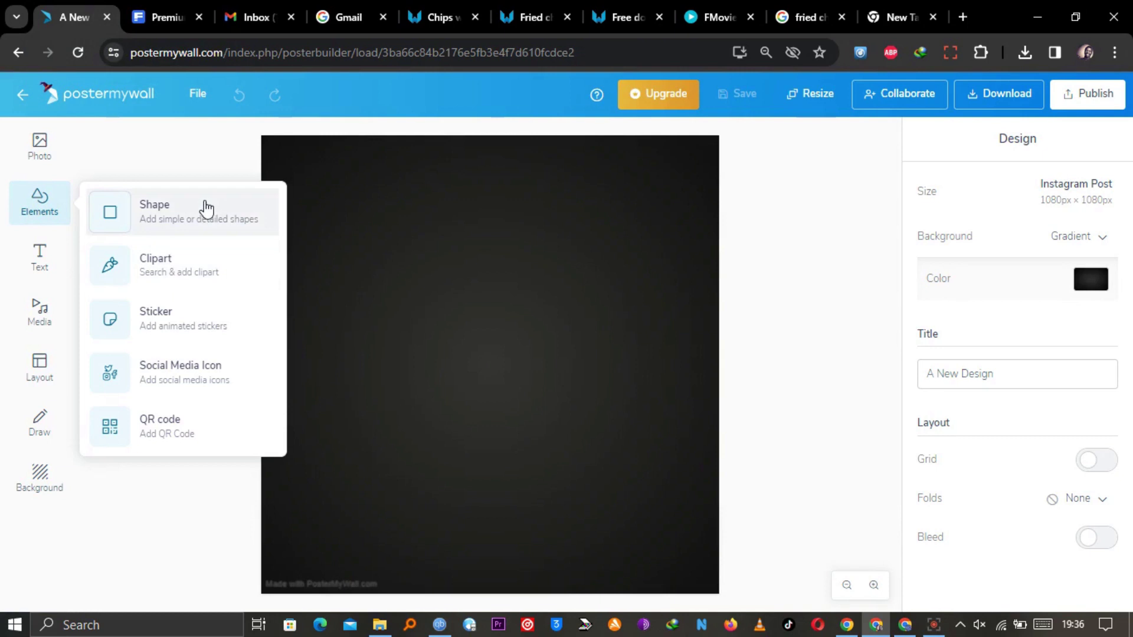
click(205, 210)
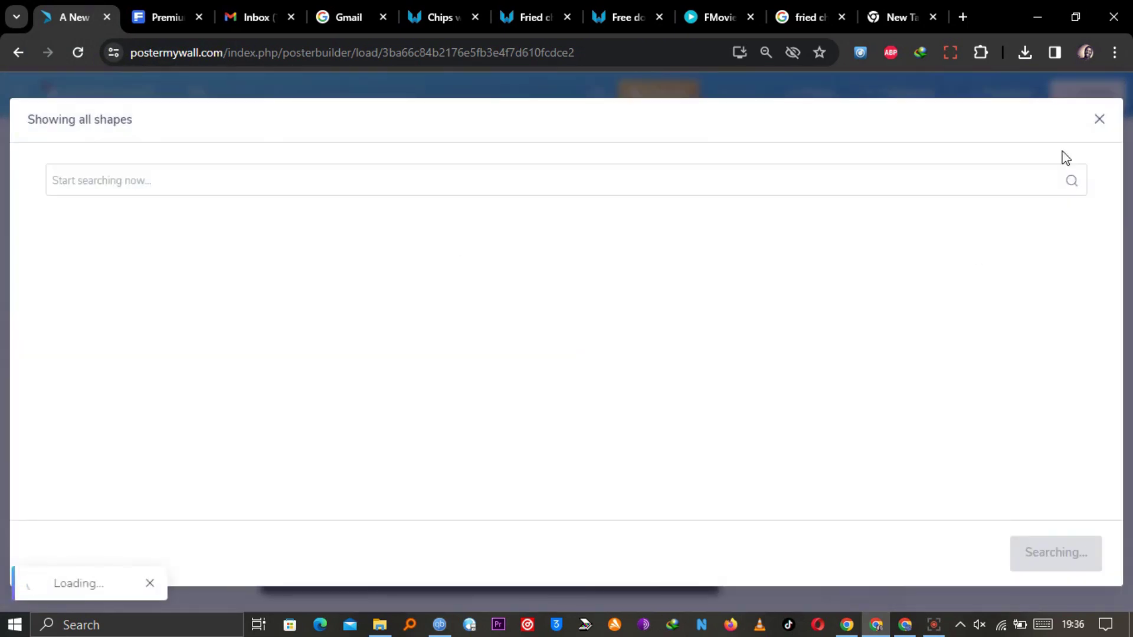
click(1098, 119)
Step: Add the single black brush stroke image from My Photos to the design
click(47, 150)
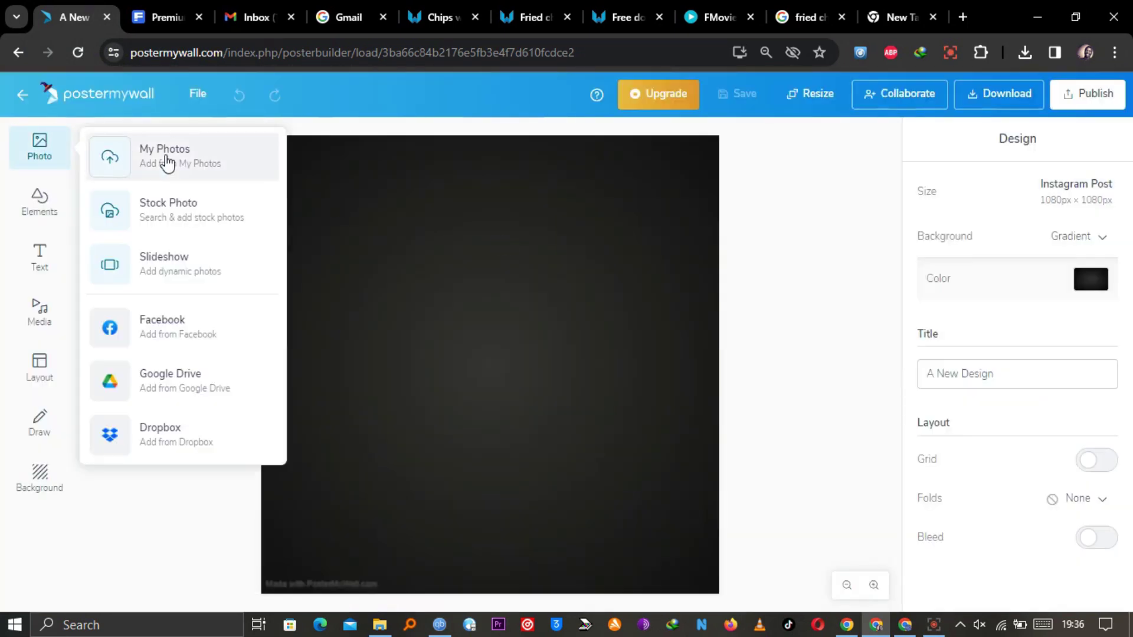
click(167, 154)
drag(1115, 214, 1128, 385)
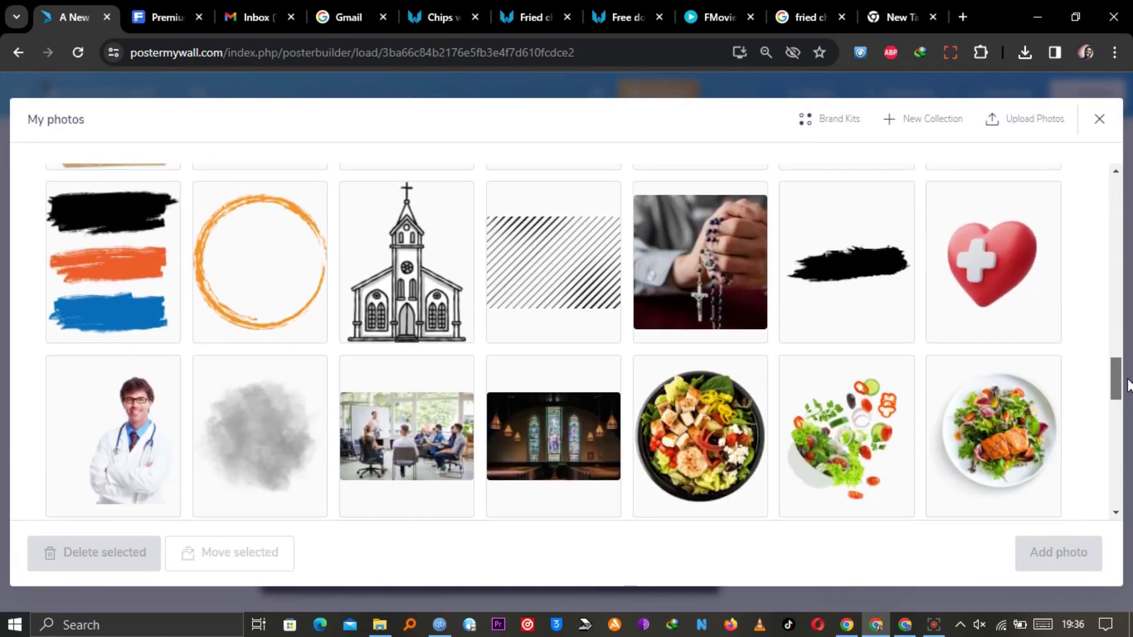
click(888, 318)
click(1059, 552)
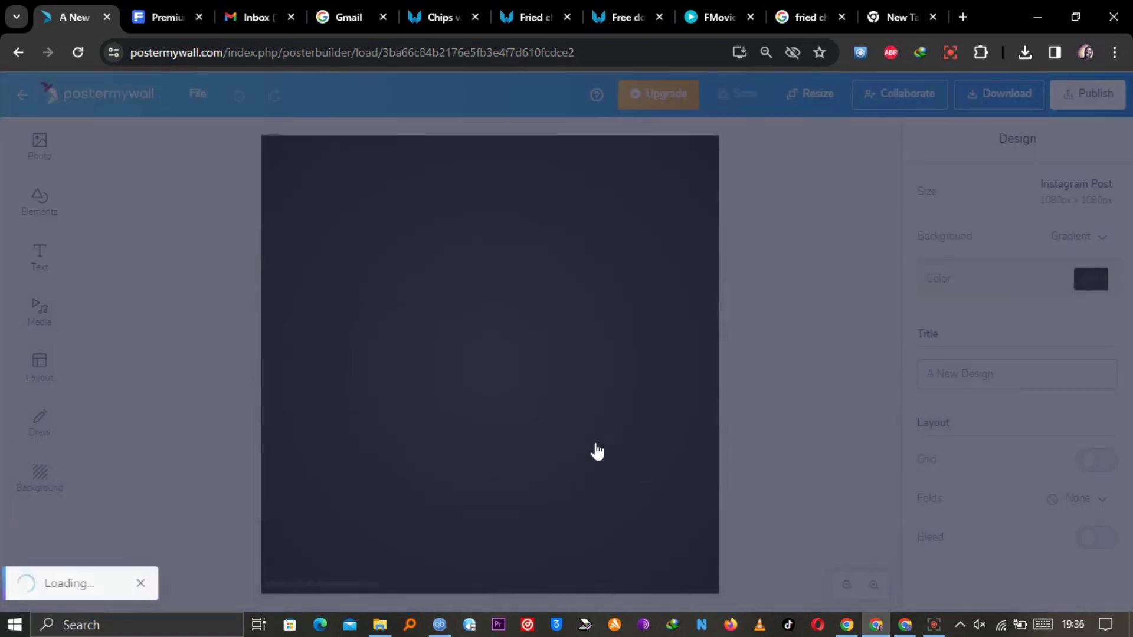
Step: Enlarge the brush stroke beyond the canvas width and place it along the canvas's bottom edge
mouse_move(589, 356)
mouse_down()
mouse_move(852, 484)
mouse_move(865, 511)
mouse_up()
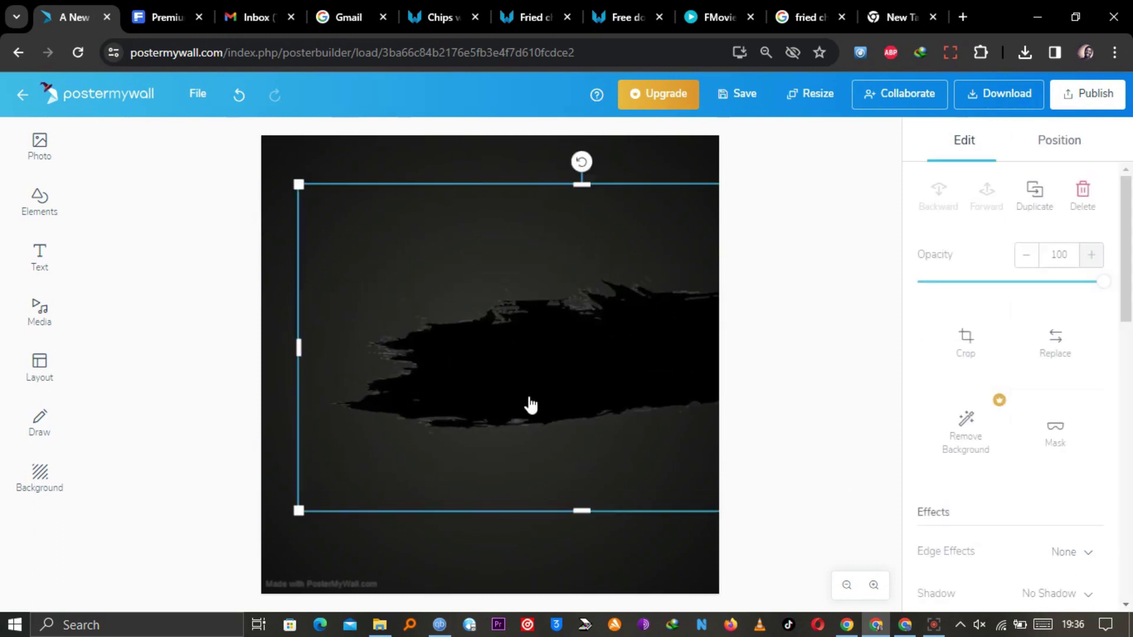
drag(529, 405, 369, 542)
mouse_move(711, 369)
mouse_down()
mouse_move(596, 481)
mouse_move(551, 551)
mouse_up()
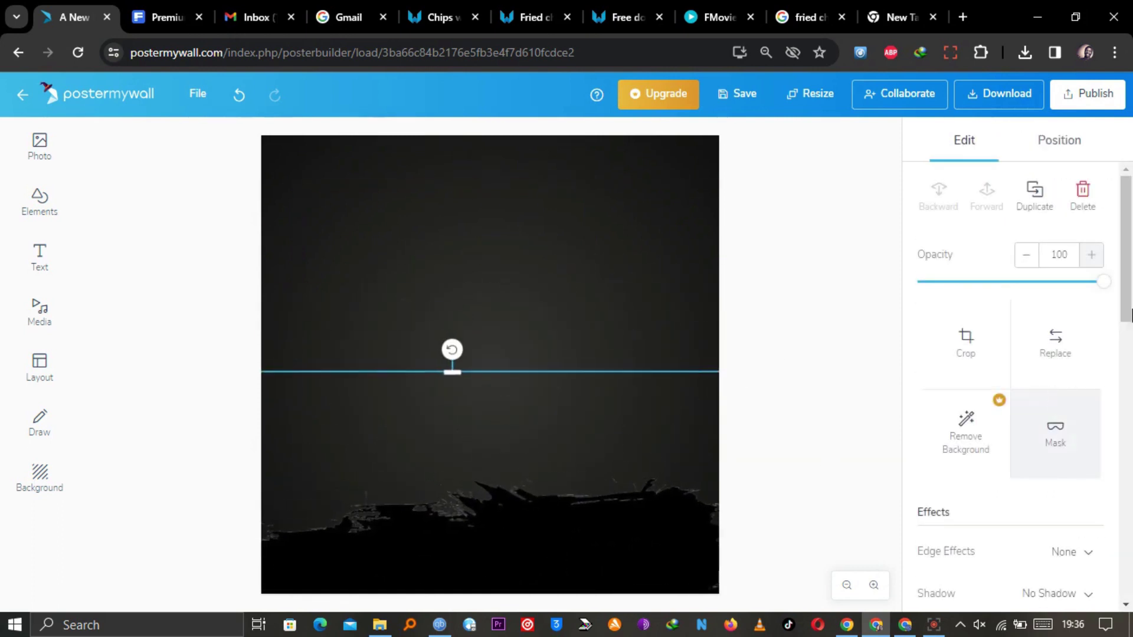
Step: Enable Tint on the brush stroke and set the tint colour to orange FF9500
scroll(1056, 430, down, 10)
click(1077, 321)
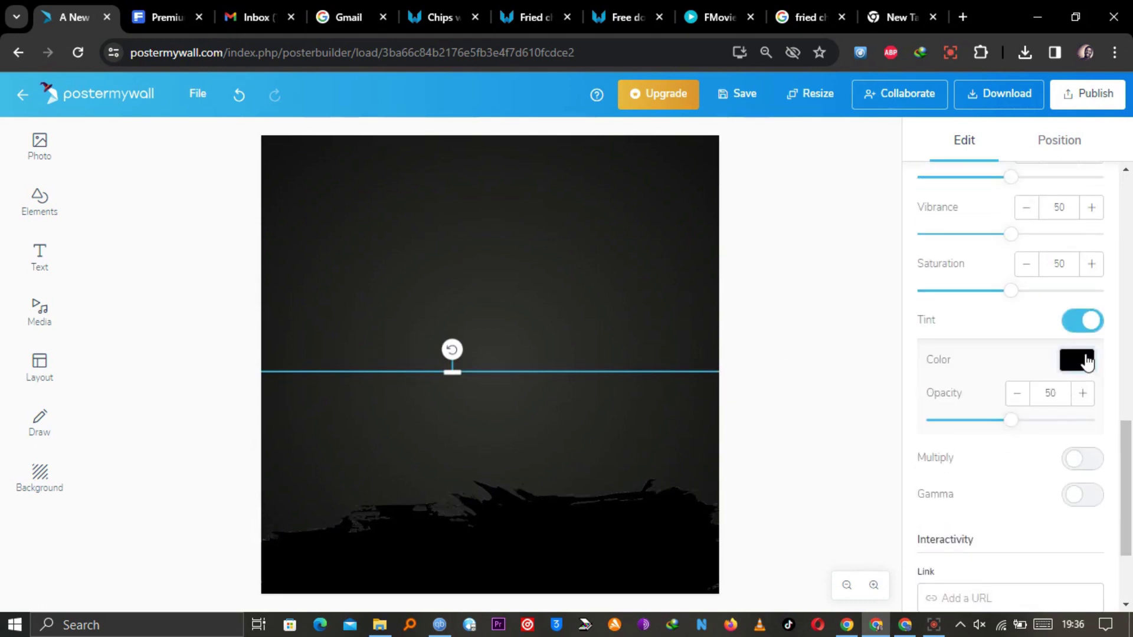
click(1082, 360)
drag(945, 319, 939, 320)
drag(1083, 220, 1131, 207)
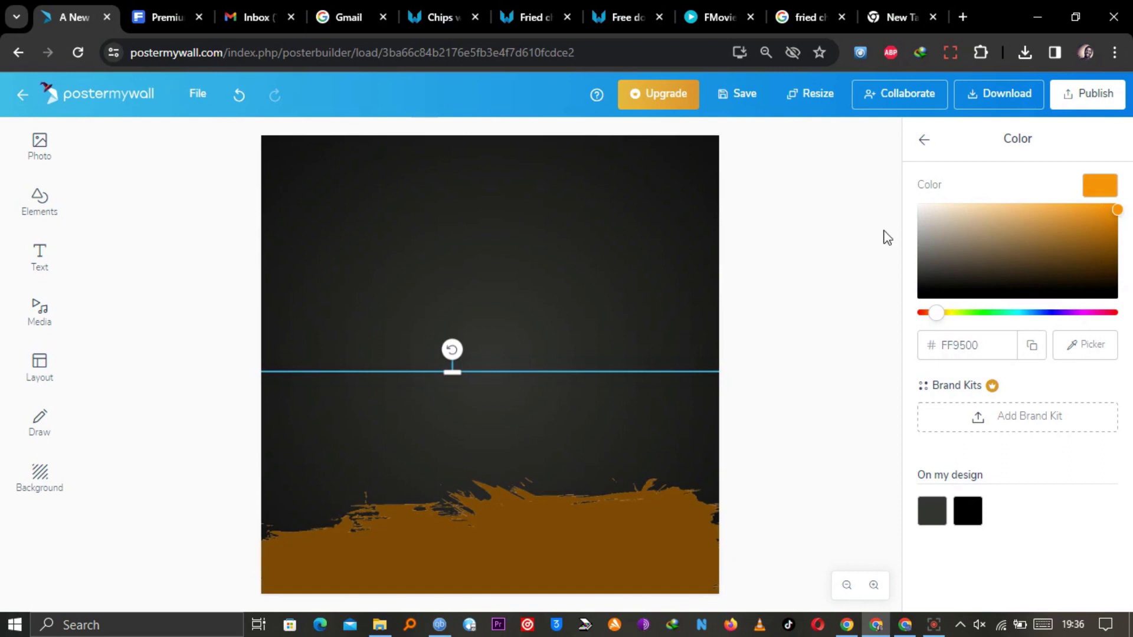
click(925, 145)
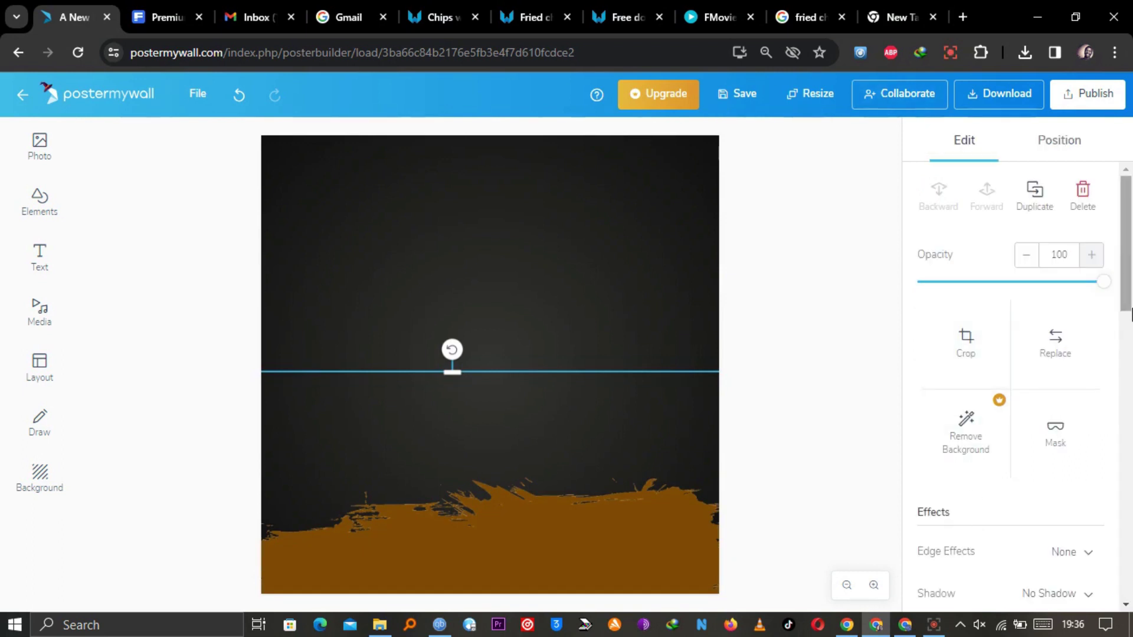
Step: Raise the opacity of the brush stroke's orange tint to full strength
scroll(1057, 354, down, 10)
click(1085, 322)
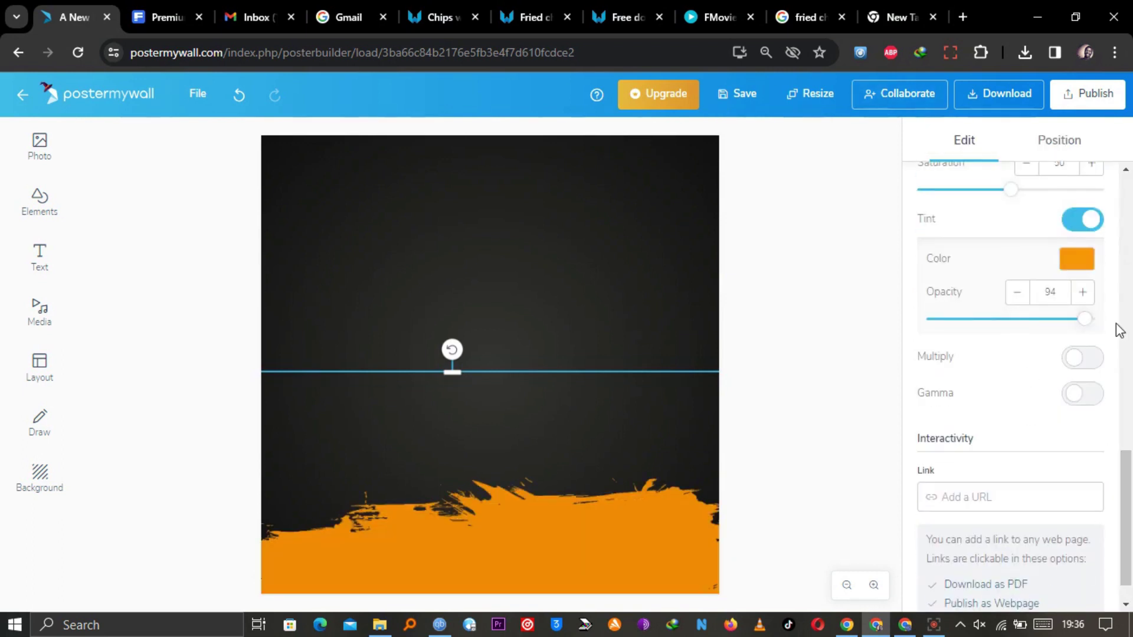
drag(1091, 323, 1097, 317)
click(850, 324)
Step: Rotate the orange brush stroke a few degrees clockwise and reposition it across the lower part of the canvas
click(536, 539)
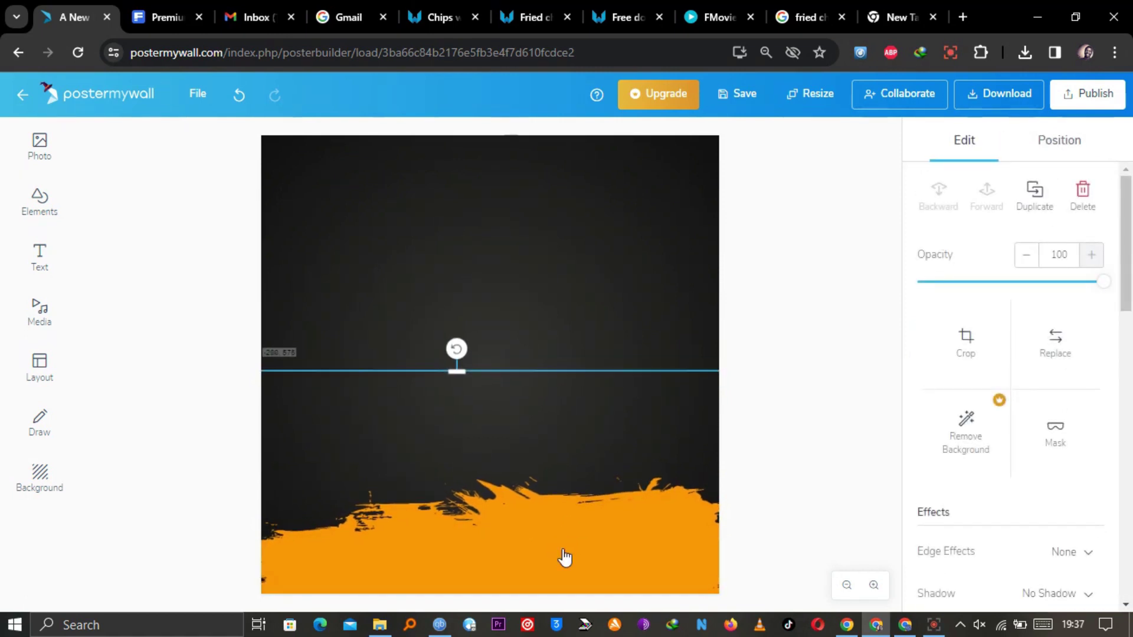
click(754, 444)
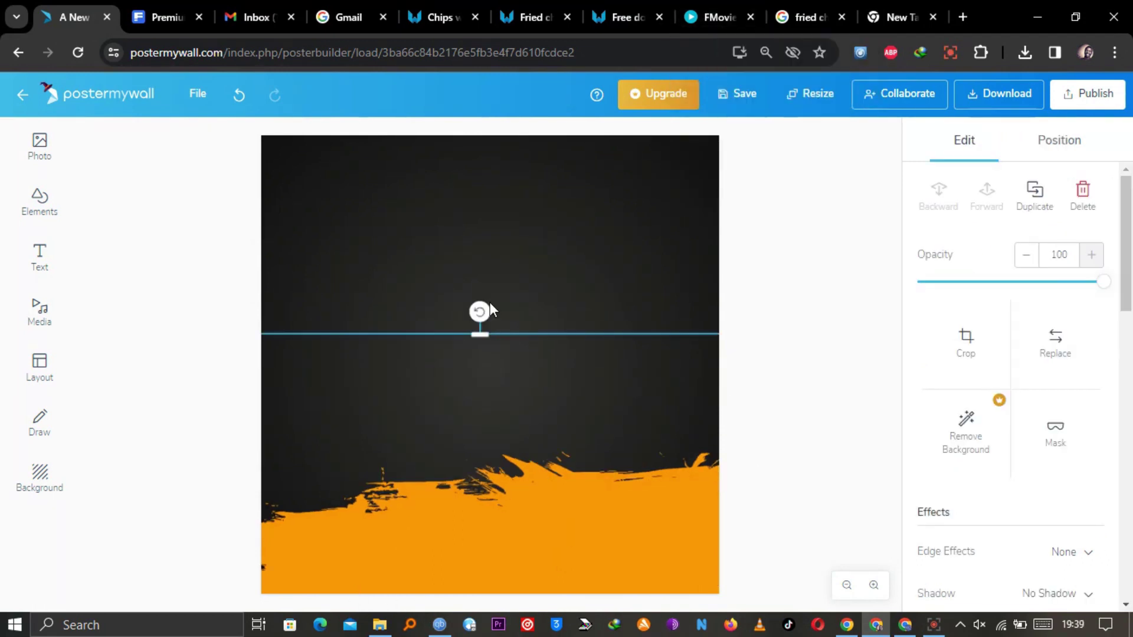
drag(480, 311, 497, 309)
mouse_move(569, 477)
mouse_down()
mouse_move(543, 473)
mouse_move(546, 488)
mouse_move(549, 475)
mouse_up()
Step: Duplicate the orange brush stroke and shift the copy slightly down over the original
right_click(548, 476)
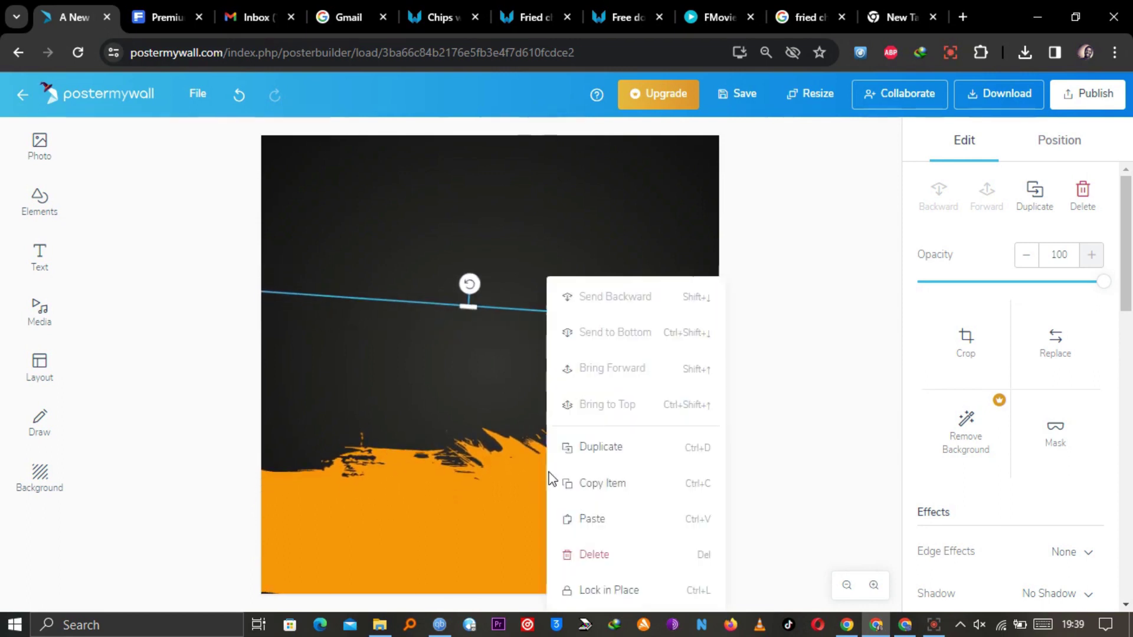
click(577, 445)
drag(494, 502, 521, 531)
mouse_move(461, 316)
mouse_down()
mouse_move(677, 577)
mouse_move(645, 473)
mouse_move(407, 588)
mouse_move(433, 590)
mouse_move(483, 634)
mouse_up()
Step: Compare with the Freepik food menu template and try tinting the rear brush stroke white FFFFFF
click(165, 17)
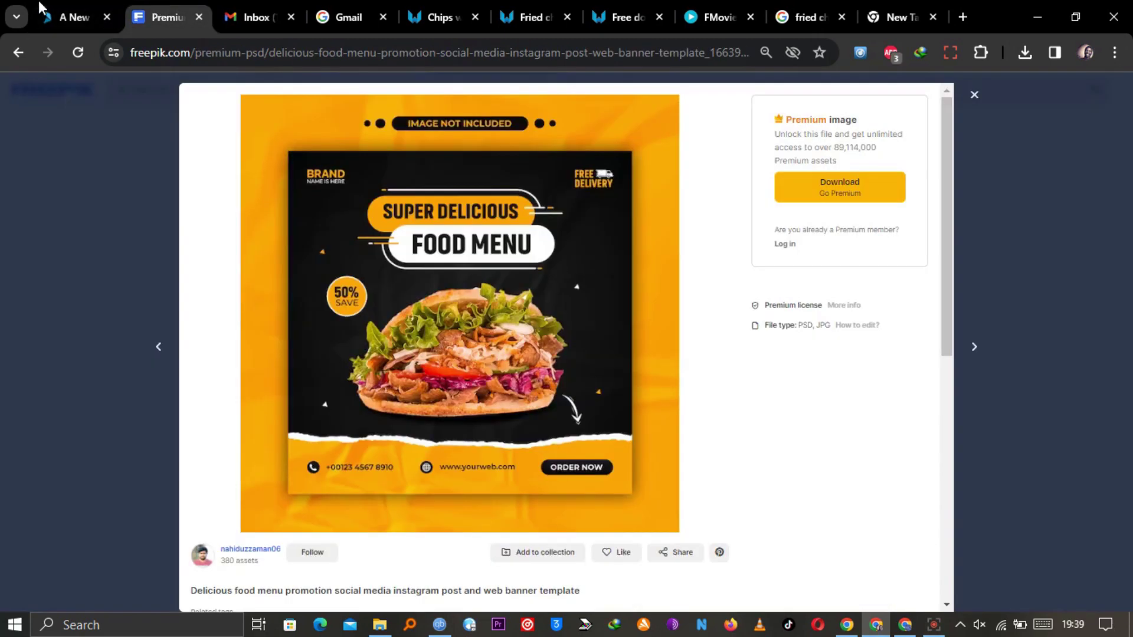
click(68, 7)
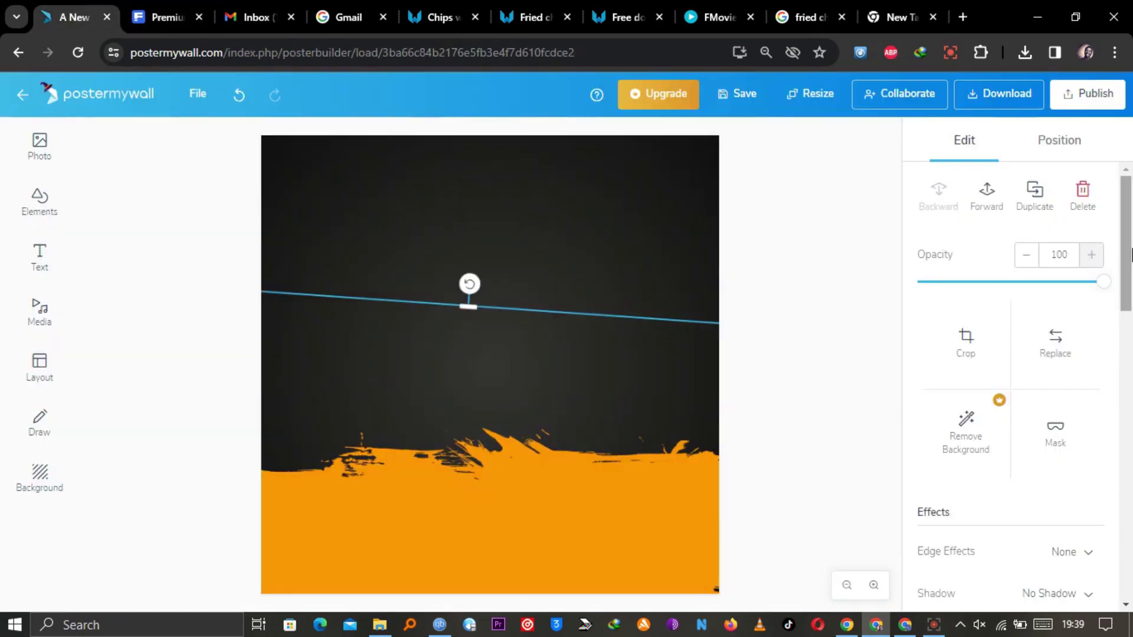
scroll(1032, 253, down, 10)
click(1075, 221)
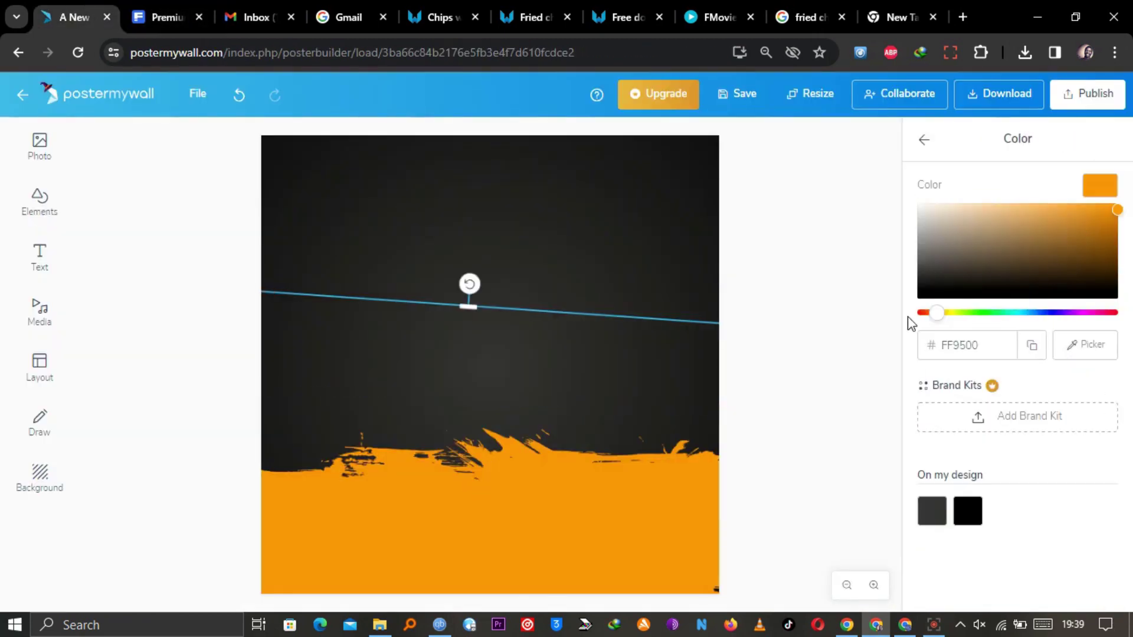
drag(1047, 226, 867, 190)
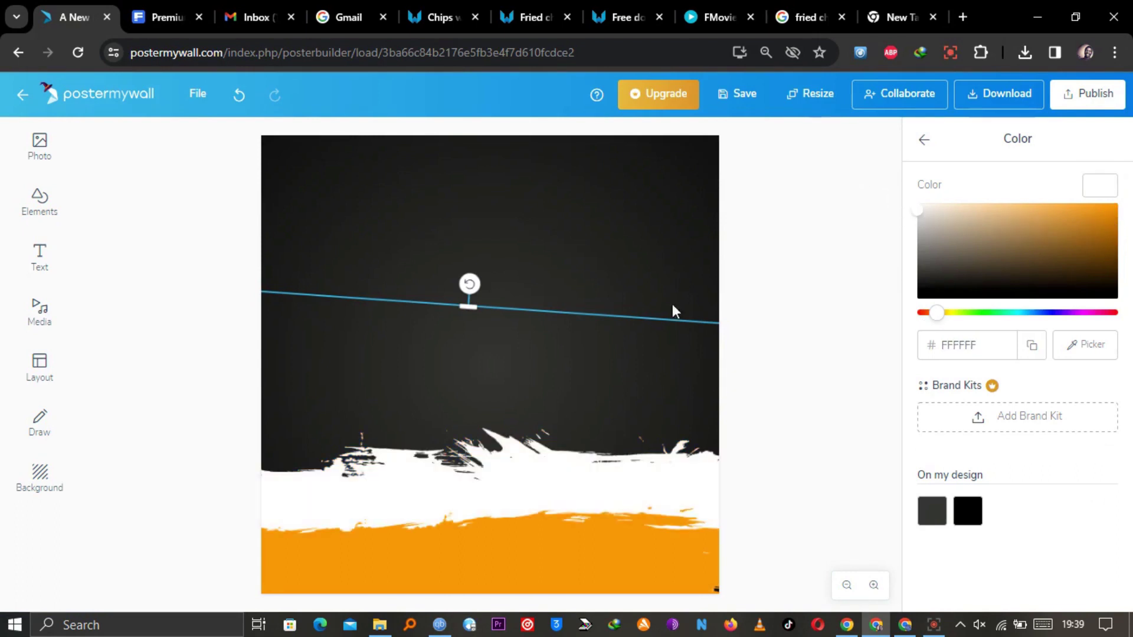
click(233, 101)
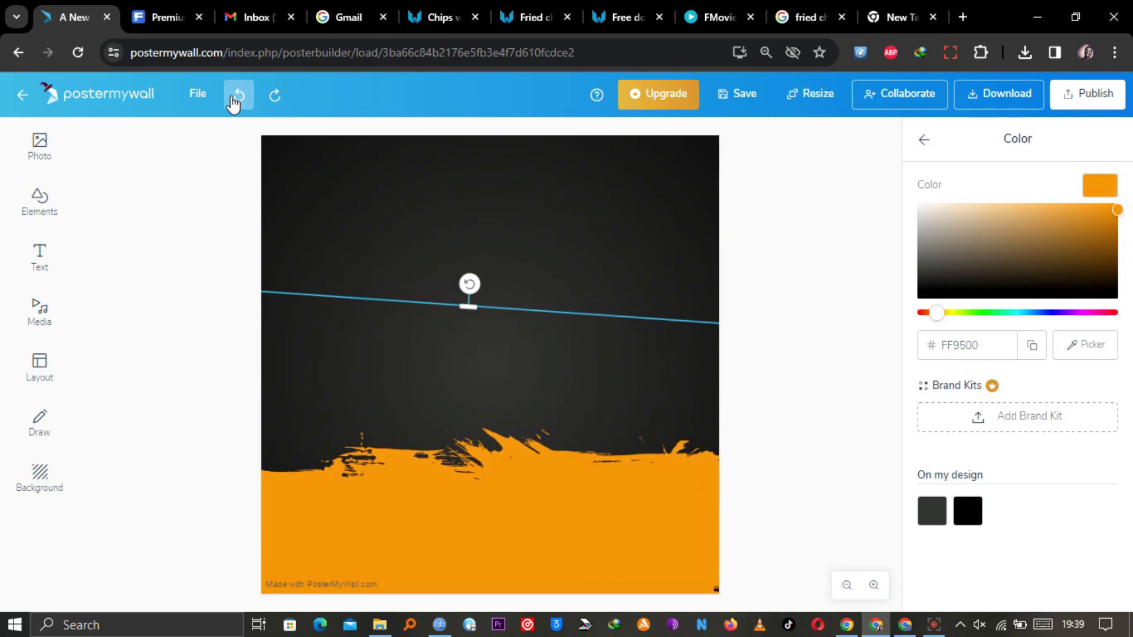
click(233, 101)
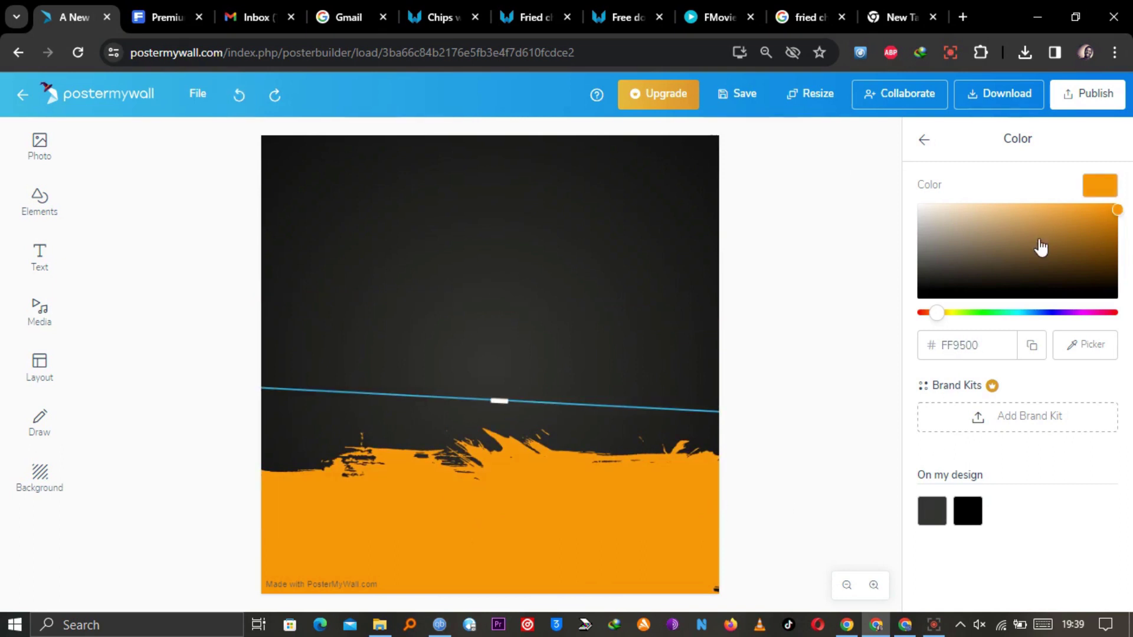
Step: Tint the front brush stroke off-white F2F2F2 and place it behind the orange stroke, with its rough edge showing above
click(919, 218)
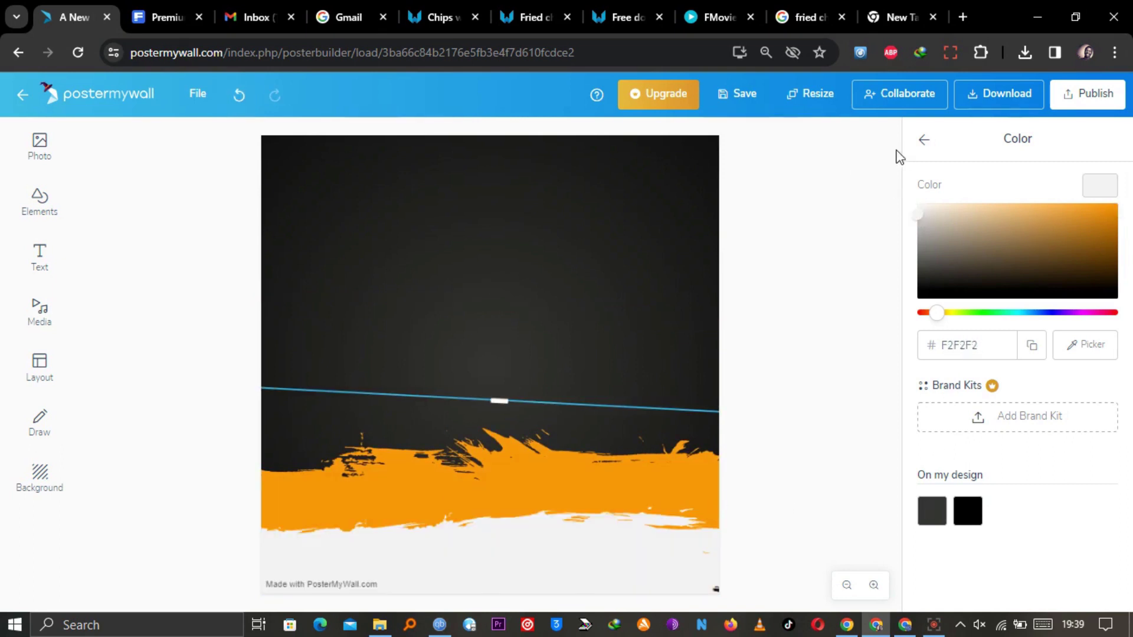
click(922, 141)
drag(539, 556, 526, 449)
click(923, 205)
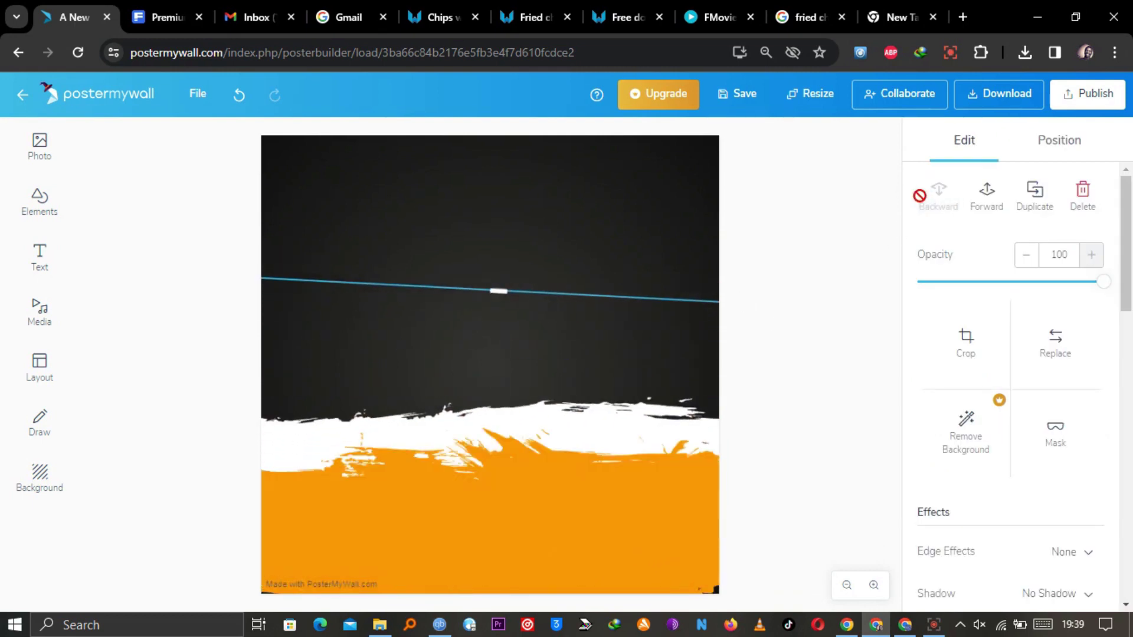
Step: Move both brush strokes slightly down together and realign the orange stroke to leave a thin white band above it
shift+click(507, 512)
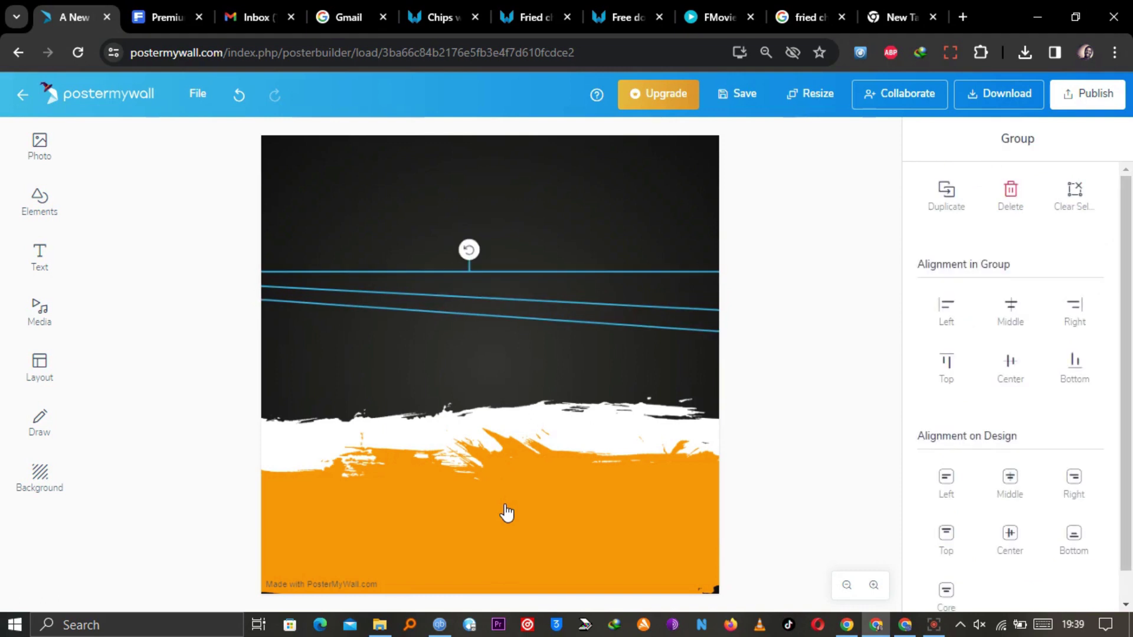
drag(507, 513, 508, 544)
click(528, 386)
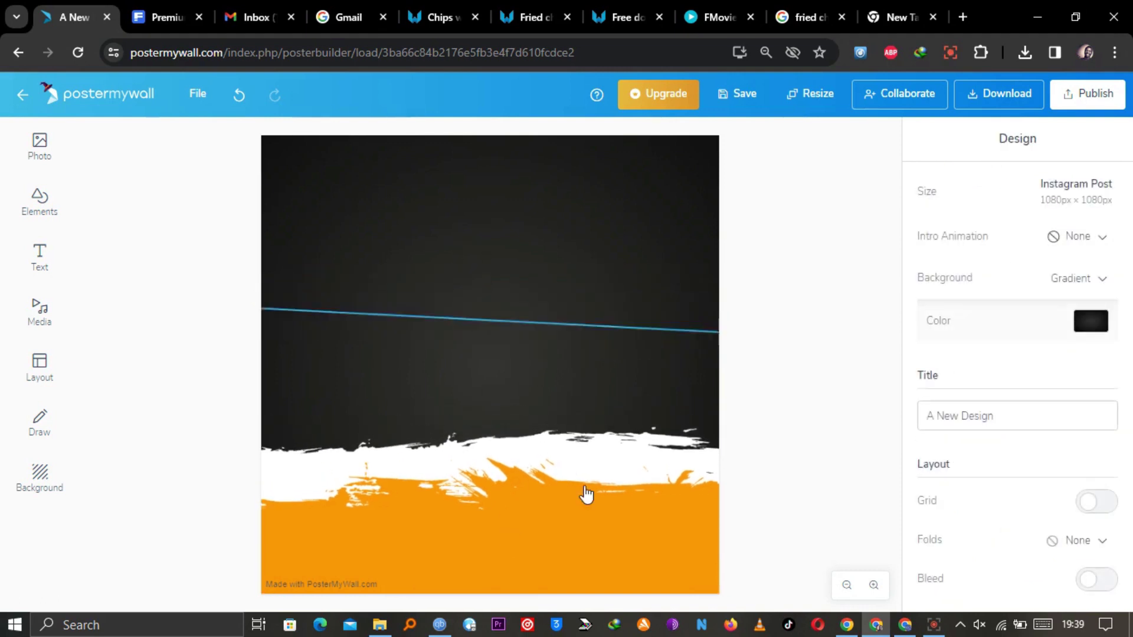
click(357, 328)
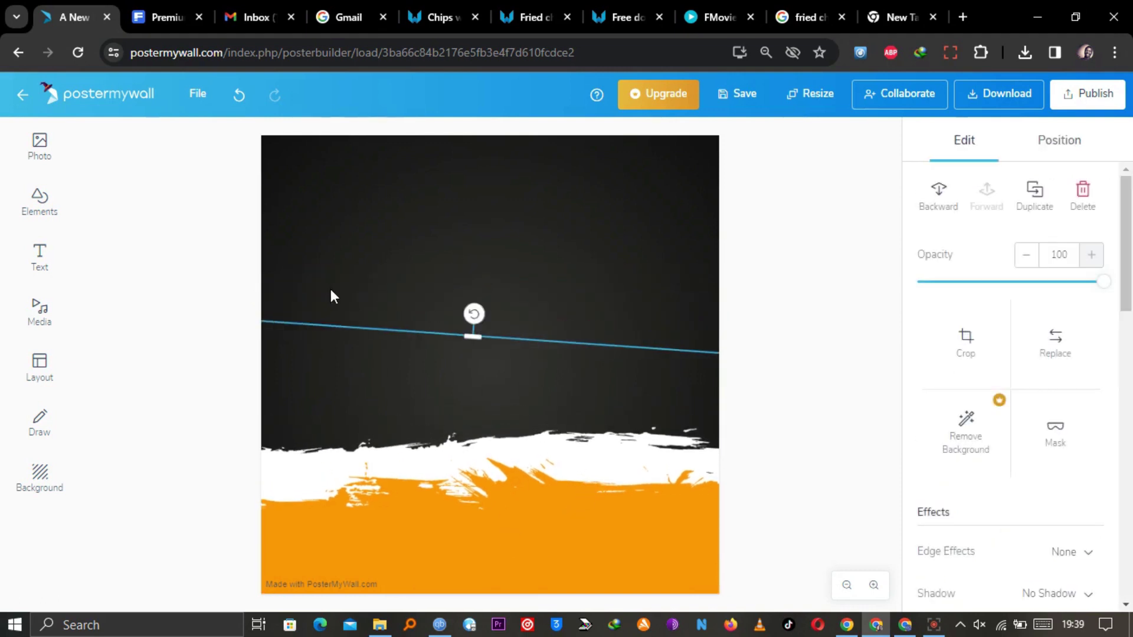
mouse_move(474, 316)
mouse_down()
mouse_move(450, 163)
mouse_move(610, 561)
mouse_move(425, 549)
mouse_move(472, 575)
mouse_move(455, 574)
mouse_move(516, 582)
mouse_move(501, 514)
mouse_move(519, 447)
mouse_move(532, 465)
mouse_up()
key(Escape)
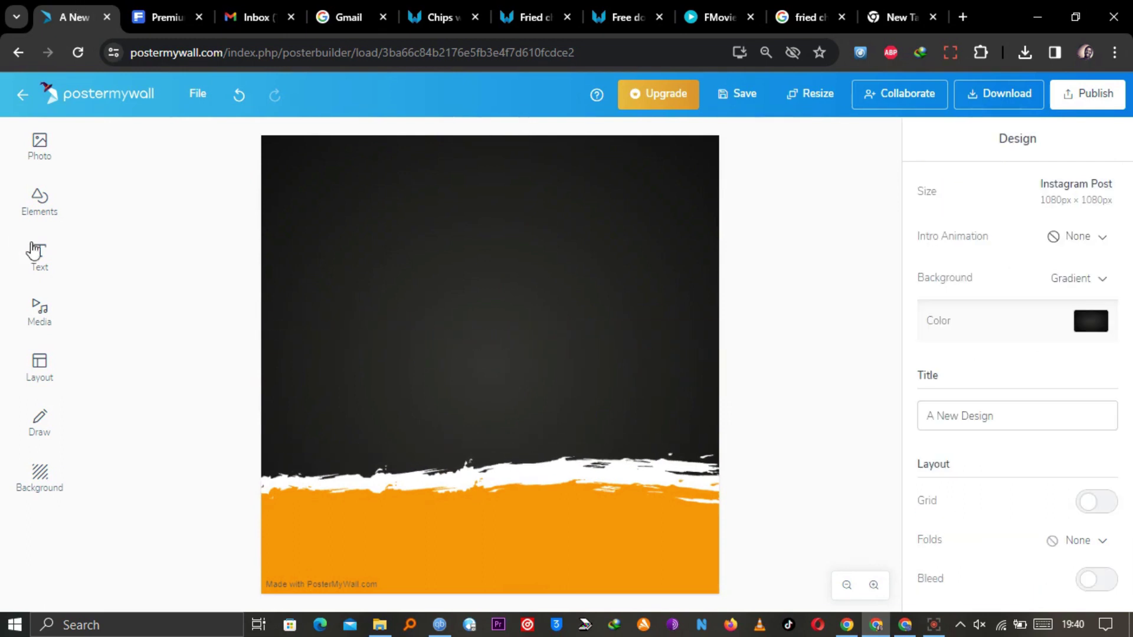
click(39, 199)
click(137, 269)
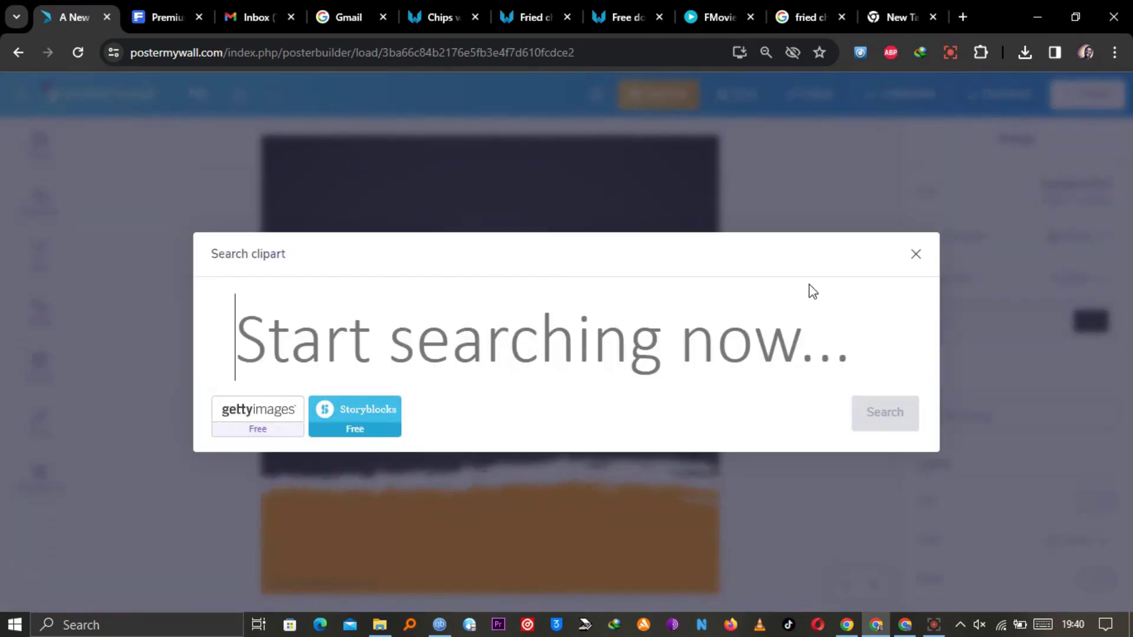
click(913, 257)
click(41, 203)
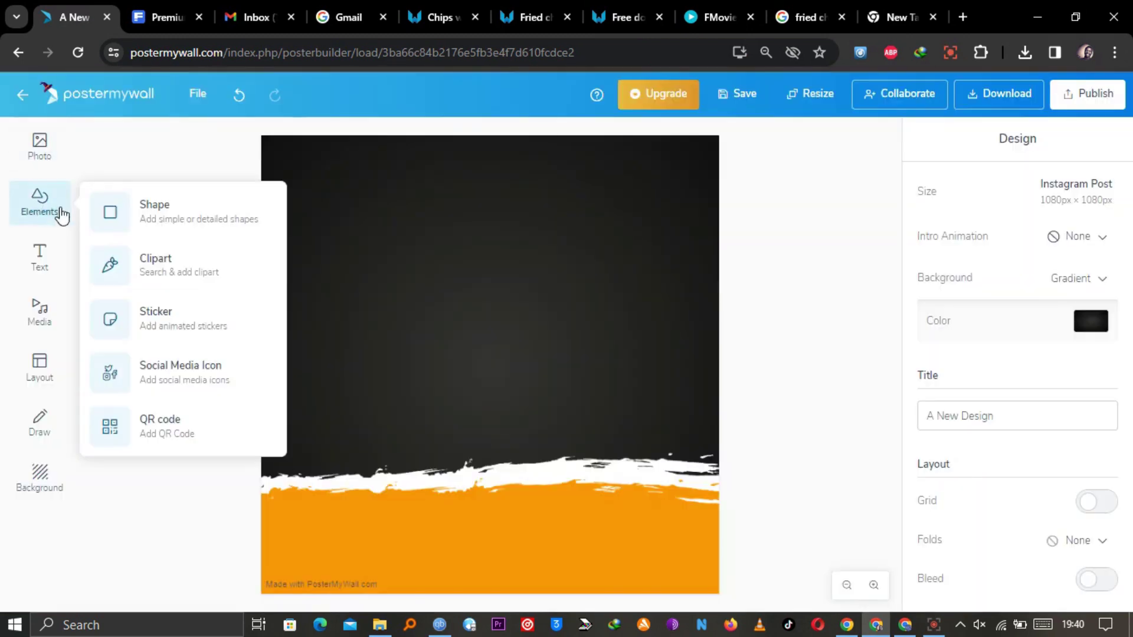
click(150, 220)
drag(1078, 260, 1093, 336)
click(211, 260)
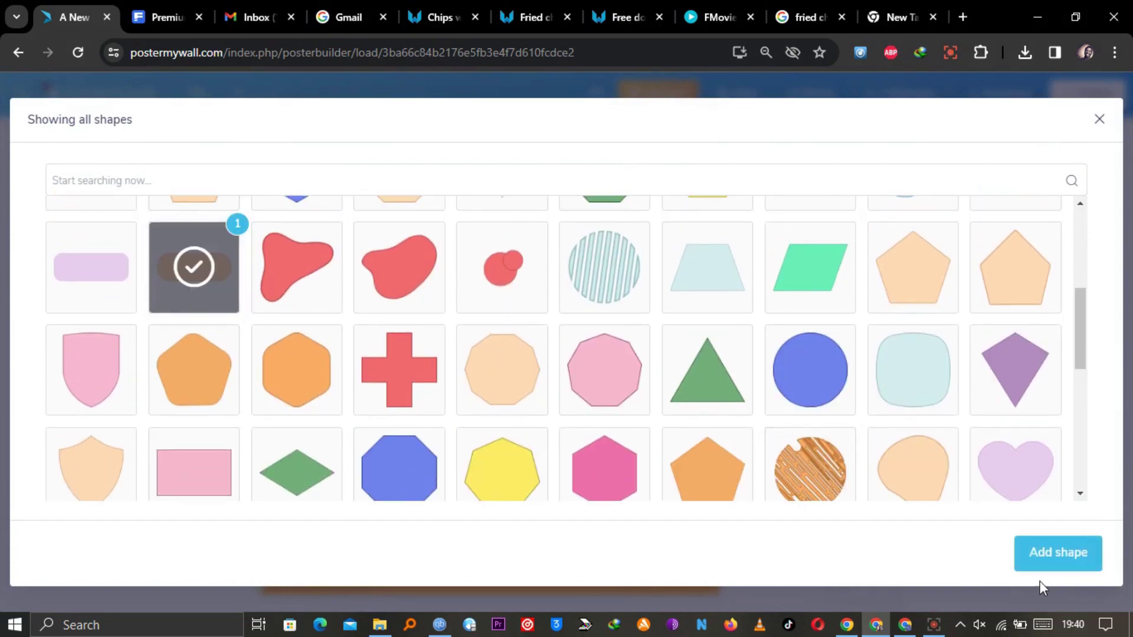
click(1056, 558)
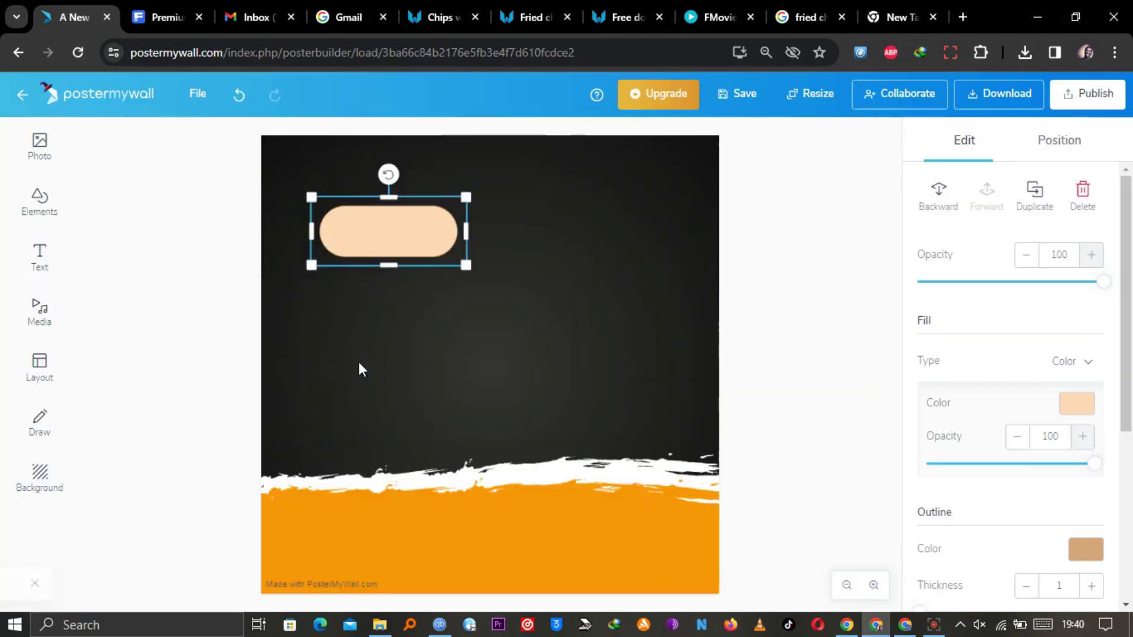
drag(410, 269, 544, 519)
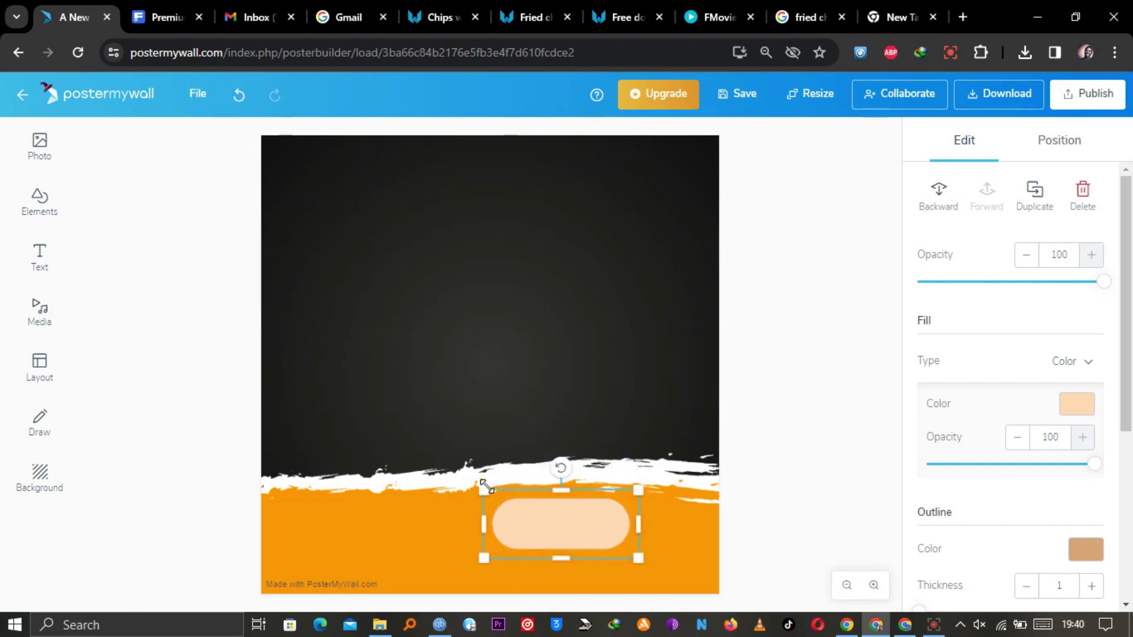
key(Delete)
click(142, 17)
click(83, 3)
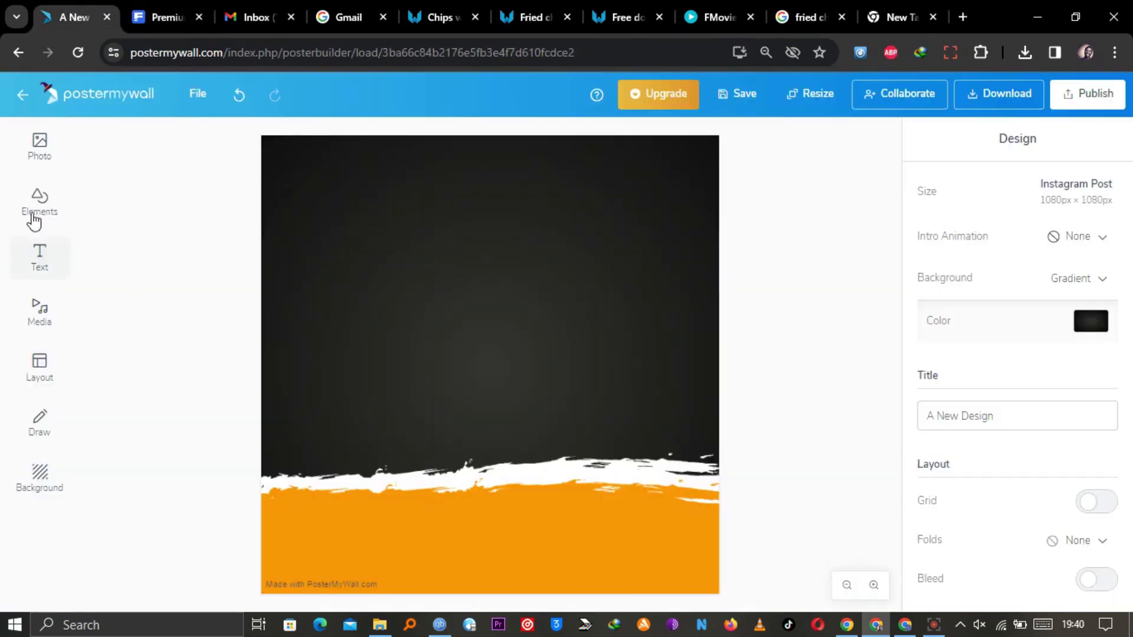
mouse_move(40, 203)
click(132, 267)
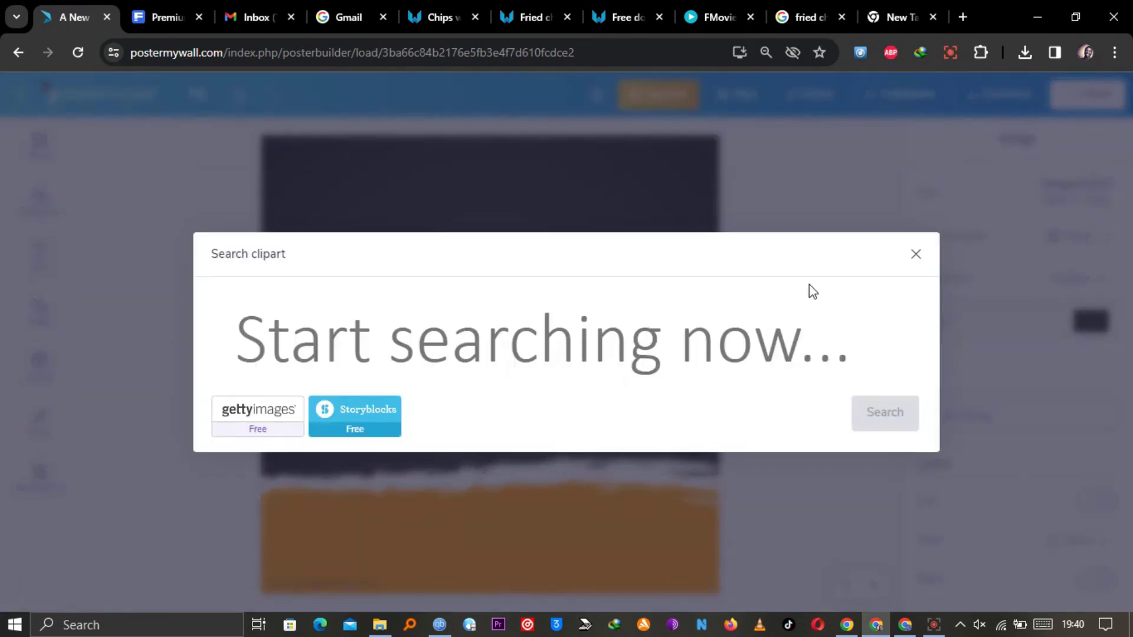
click(916, 253)
Step: Add the peach, fully rounded pill shape from the shape library to the design
mouse_move(41, 207)
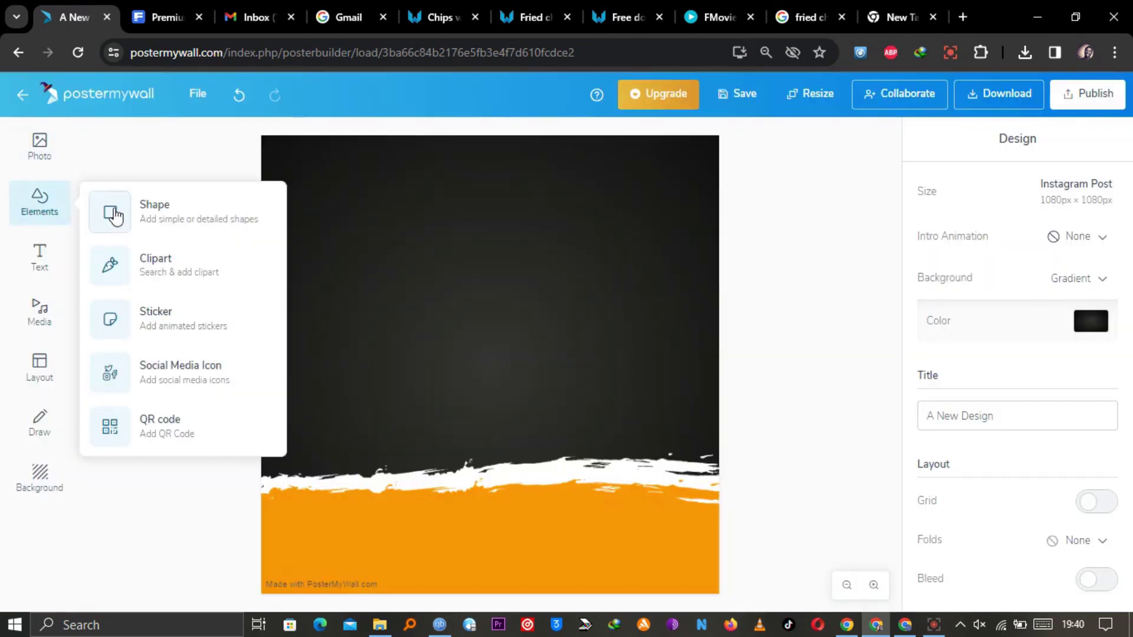
click(114, 215)
scroll(1085, 307, down, 2)
scroll(1093, 340, down, 2)
click(209, 260)
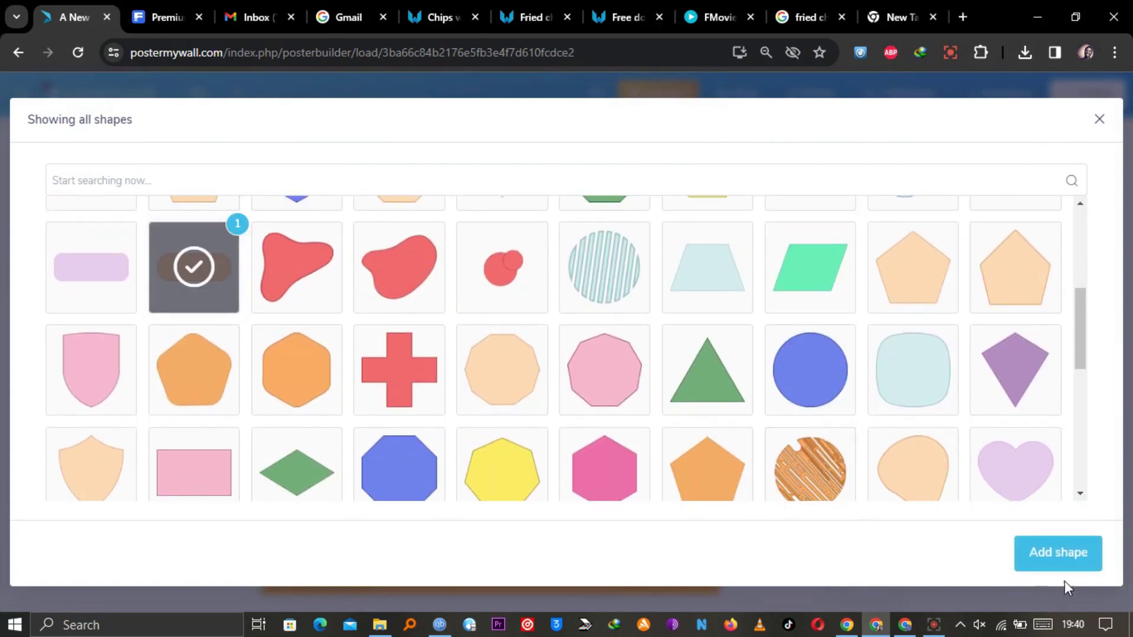
click(1056, 568)
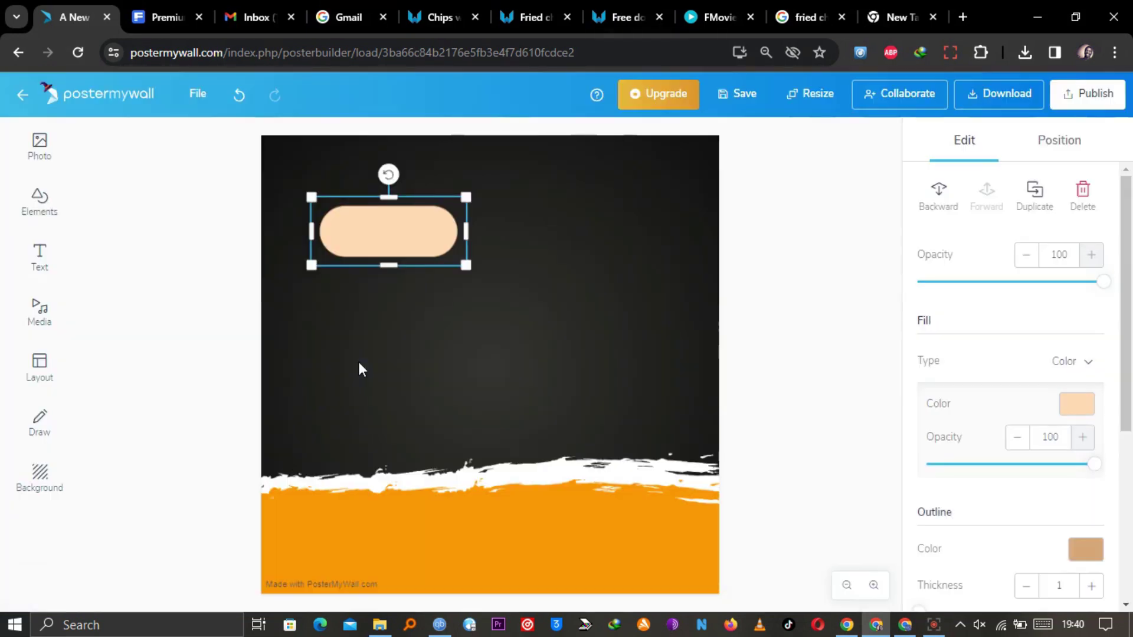
Step: Move the pill shape into the lower-right corner of the orange area and make it smaller
drag(368, 211, 522, 516)
drag(585, 549, 679, 581)
click(800, 557)
Step: Lower the pill shape's outline thickness by one and fill the shape with solid black from the design's colours
click(596, 585)
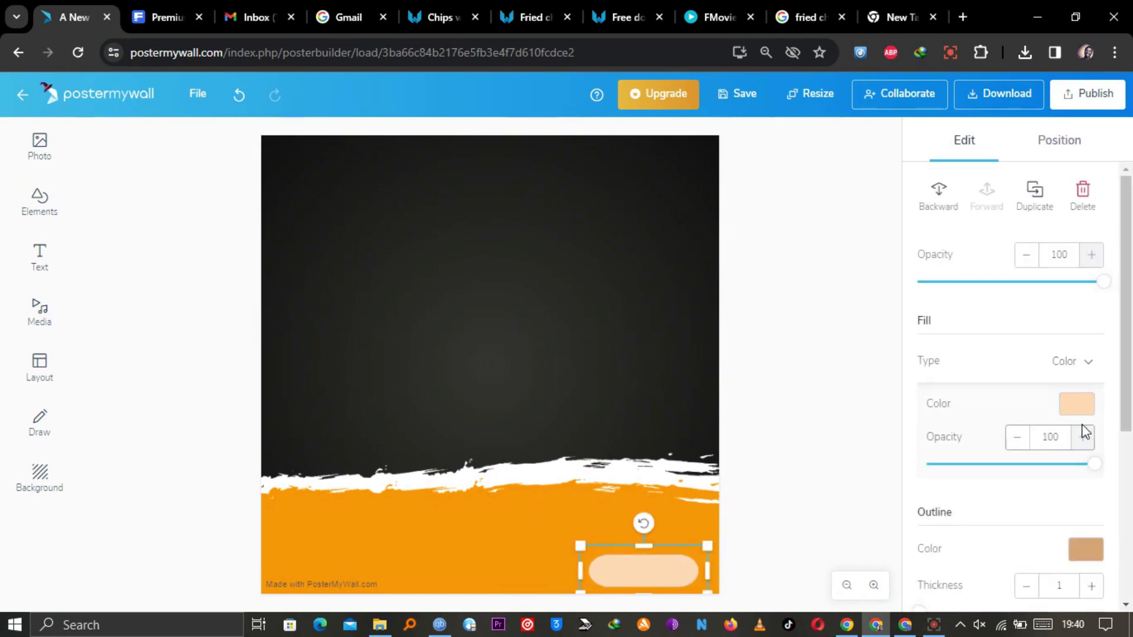
click(1025, 586)
click(1074, 407)
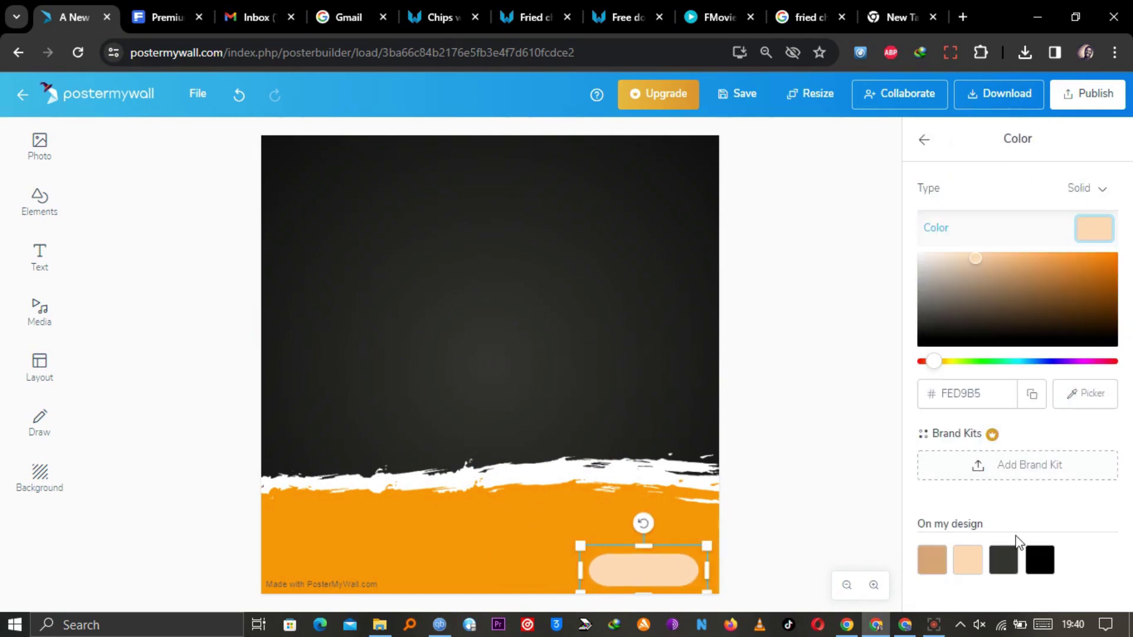
click(1037, 558)
click(617, 373)
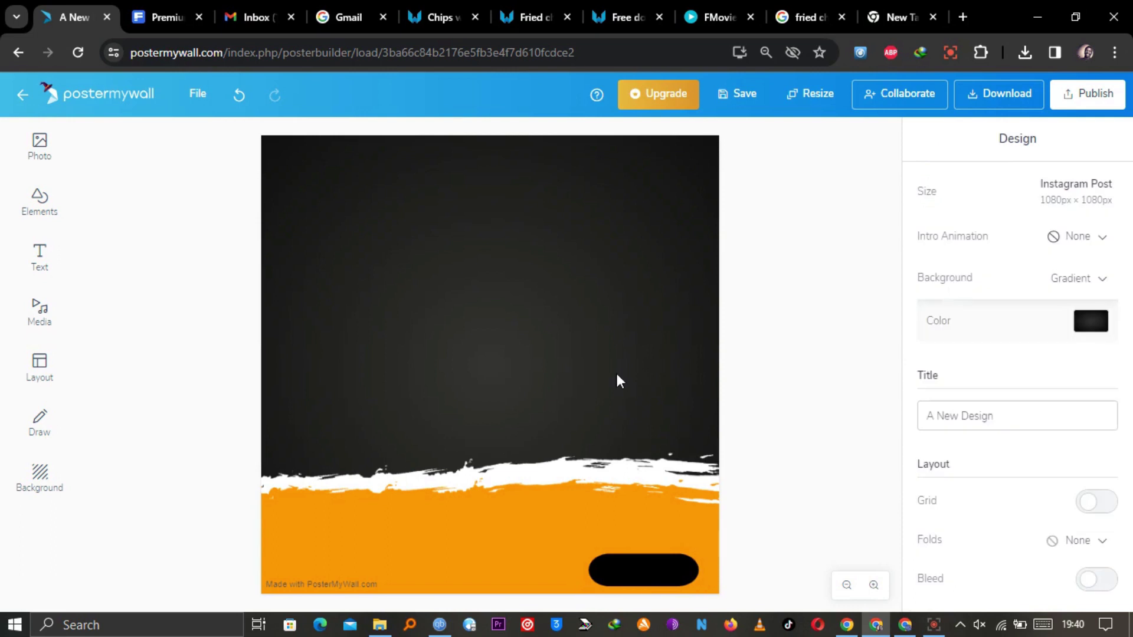
Step: Search the clipart library for "Phone" and add the black handset inside a black circle to the design
click(57, 223)
click(174, 258)
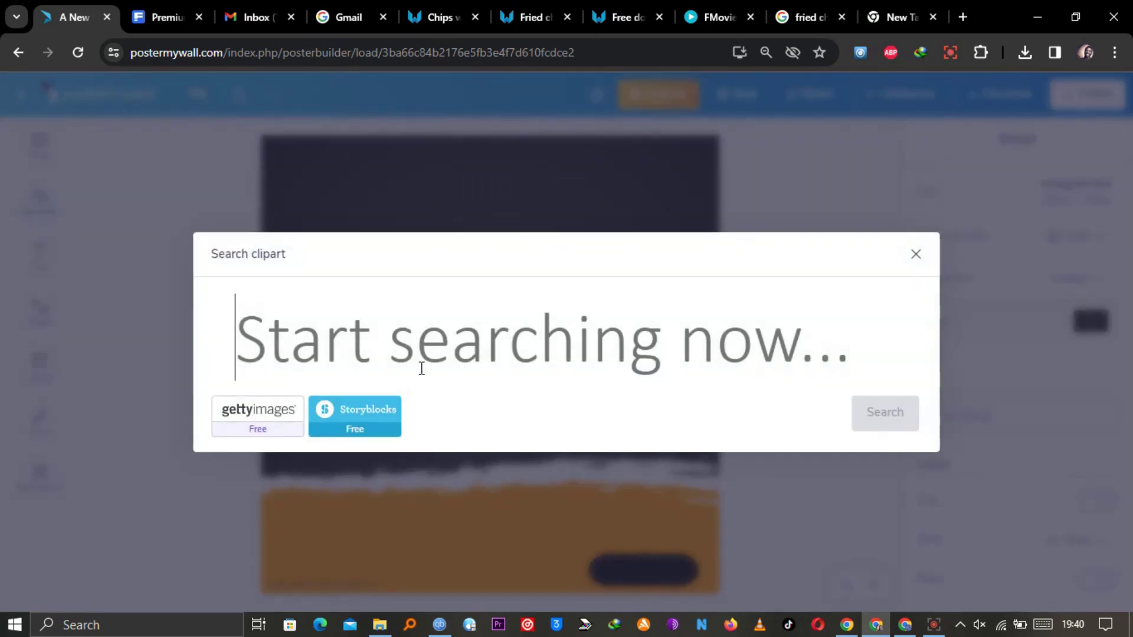
click(1043, 624)
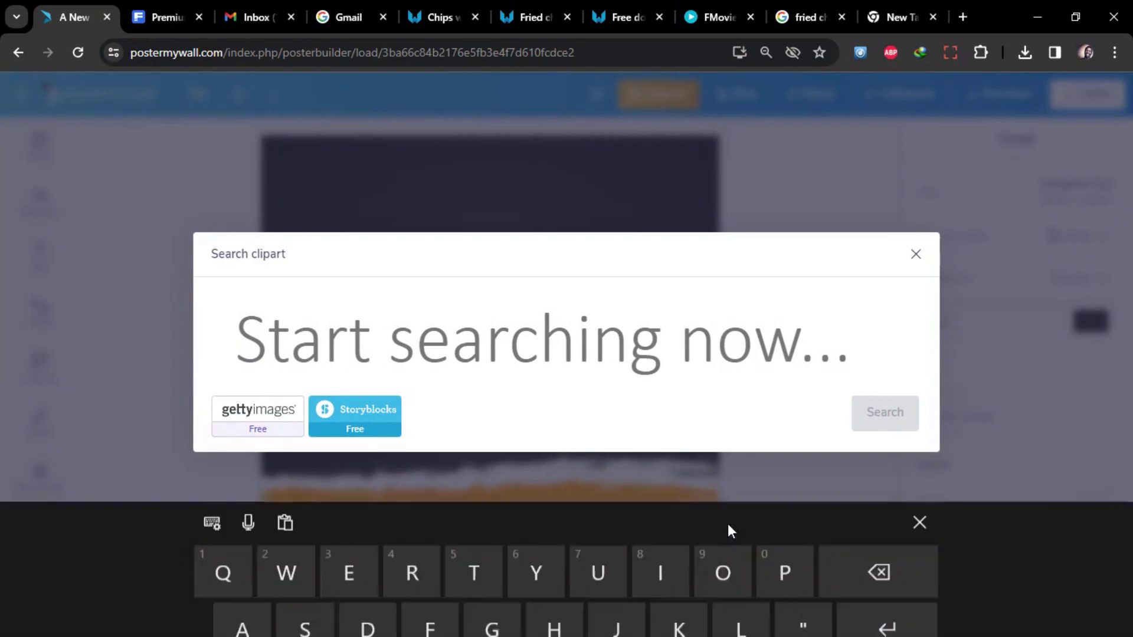
click(776, 458)
click(561, 497)
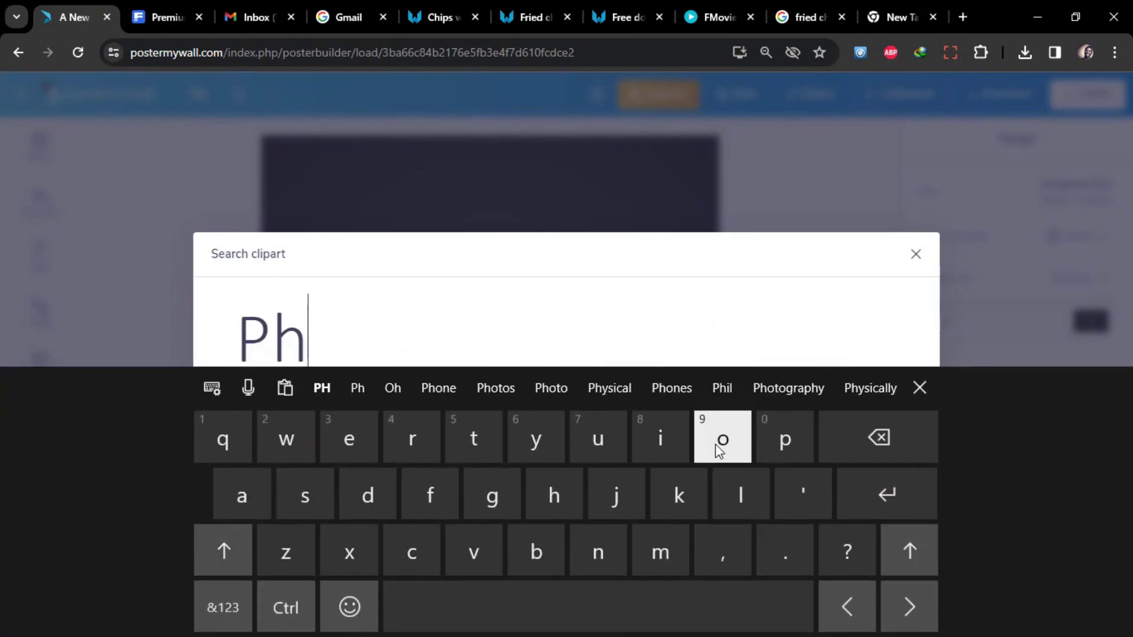
click(723, 448)
click(331, 388)
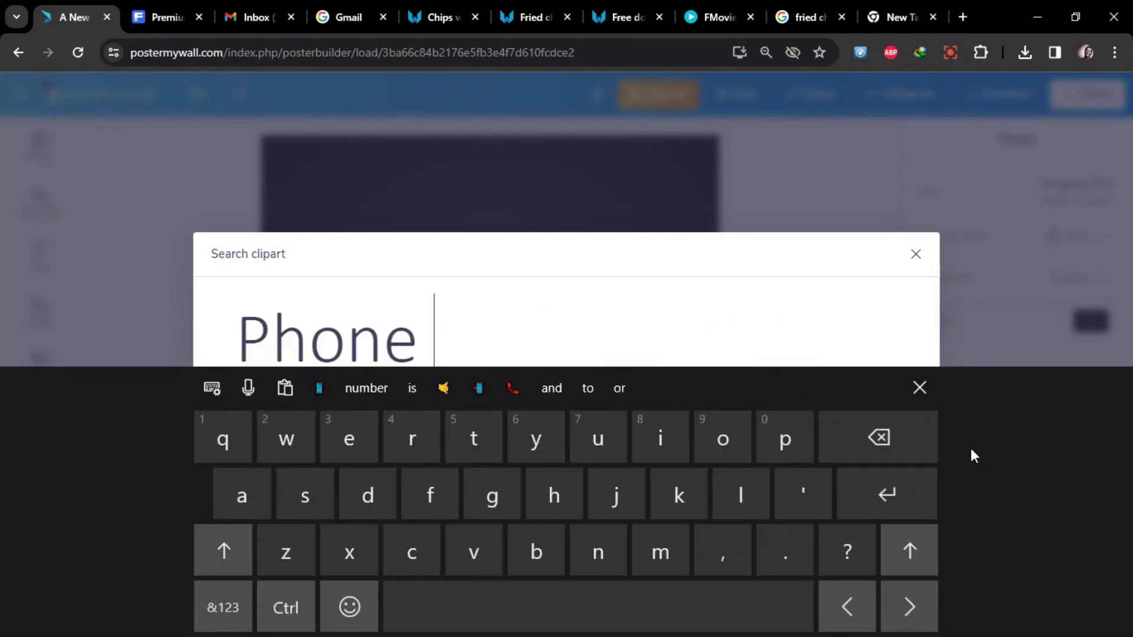
click(920, 389)
click(873, 413)
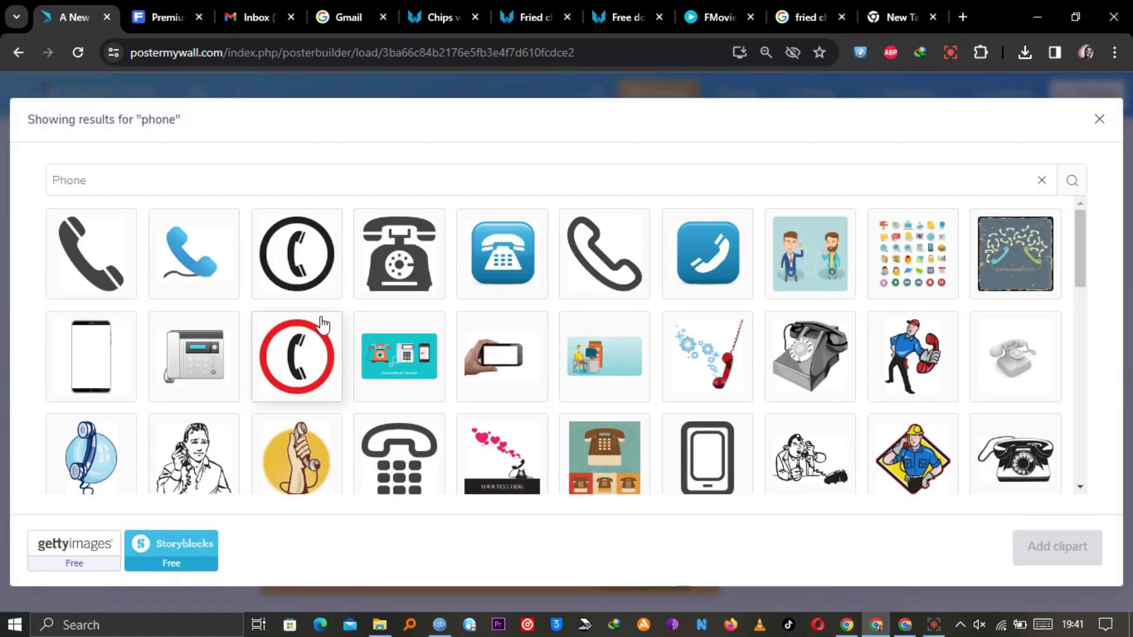
click(297, 254)
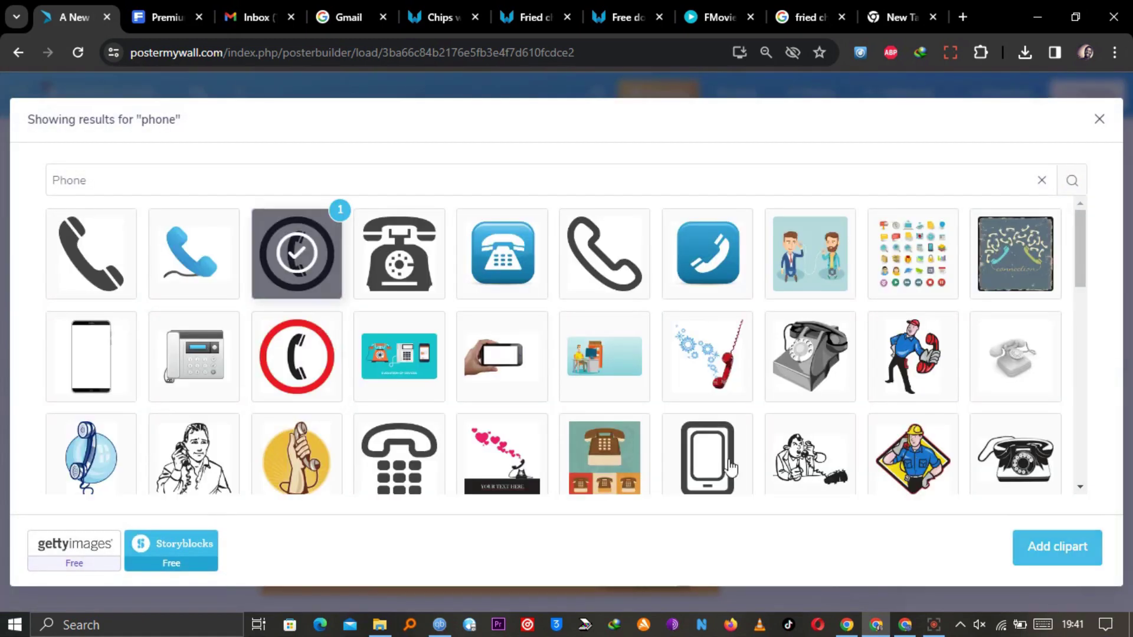
click(1057, 547)
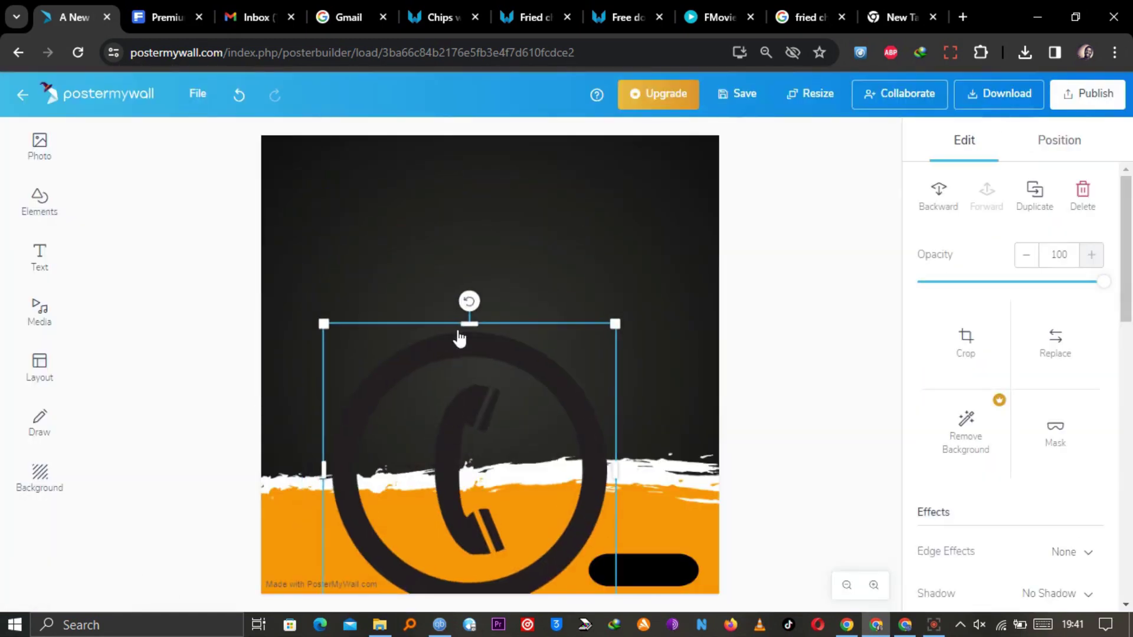
Step: Reposition the circled phone clipart over the lower orange area of the canvas
drag(451, 307, 337, 367)
drag(441, 266, 451, 546)
drag(459, 589, 443, 567)
Step: Add the black globe icon from the uploaded photos and shrink it into the lower-left corner of the orange area
click(39, 144)
click(130, 163)
drag(1109, 373, 1122, 489)
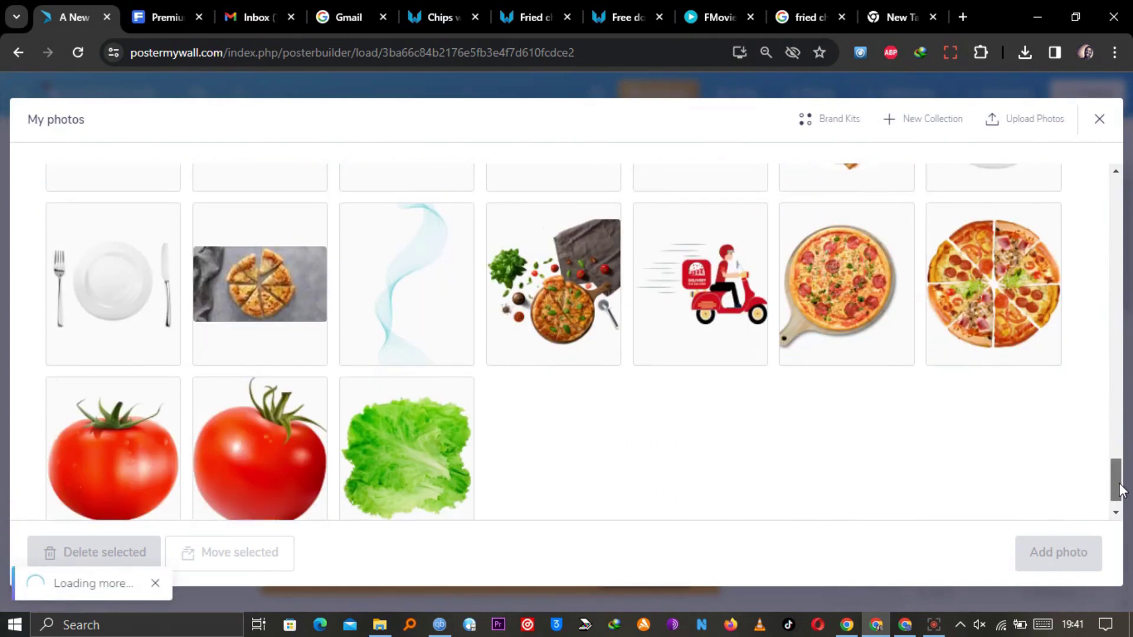
drag(1120, 336, 1119, 417)
scroll(1118, 417, down, 20)
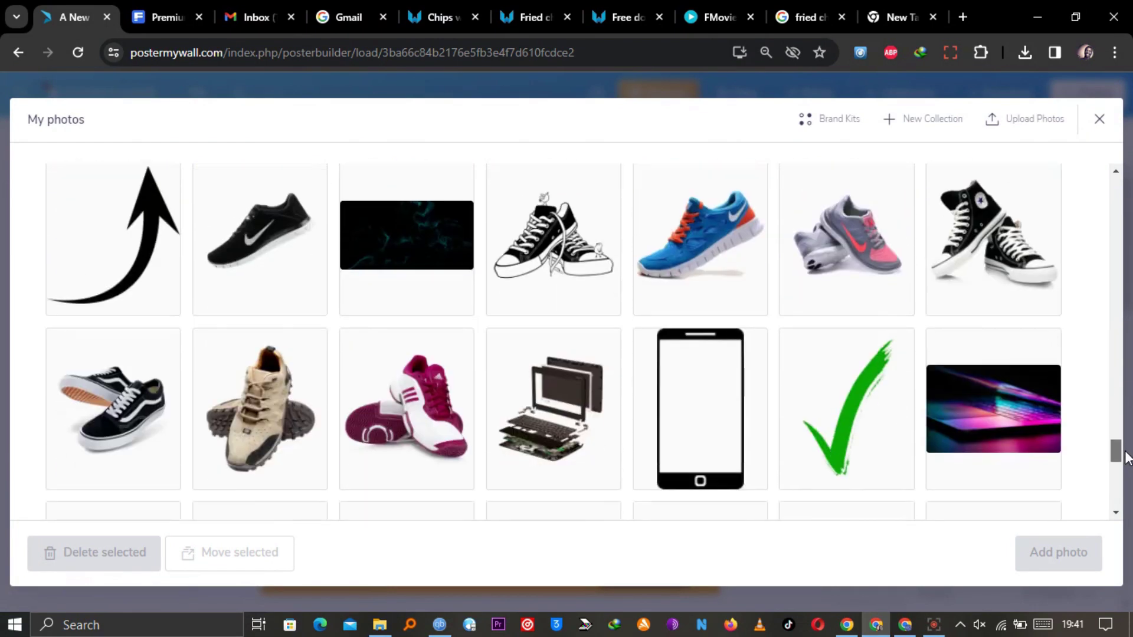
scroll(1117, 418, up, 20)
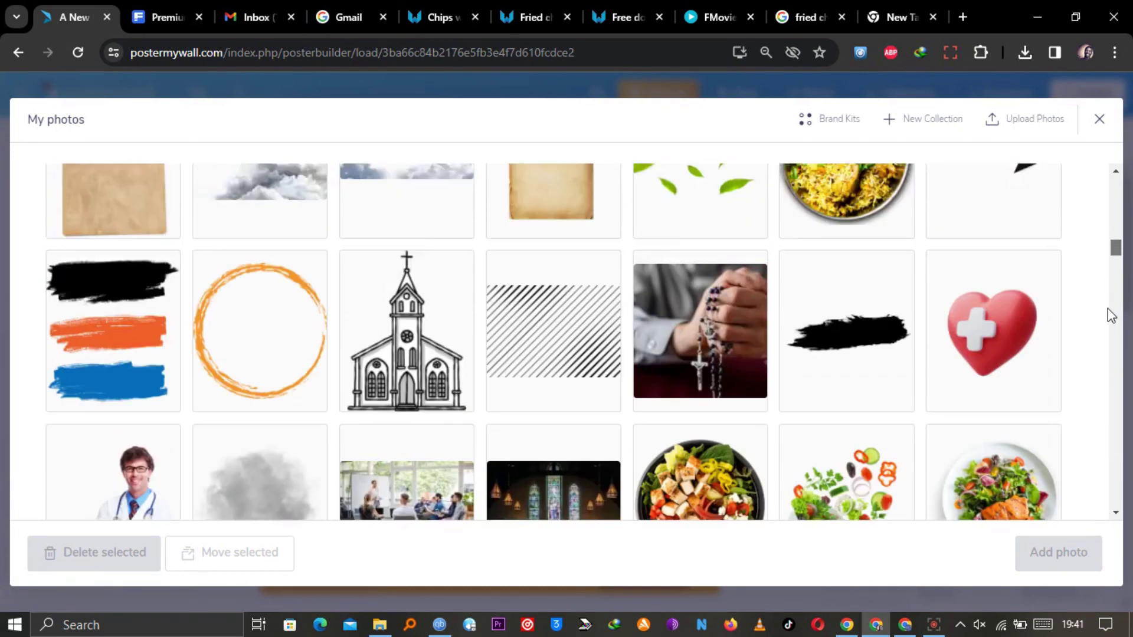
scroll(1112, 277, up, 2)
scroll(1115, 354, down, 20)
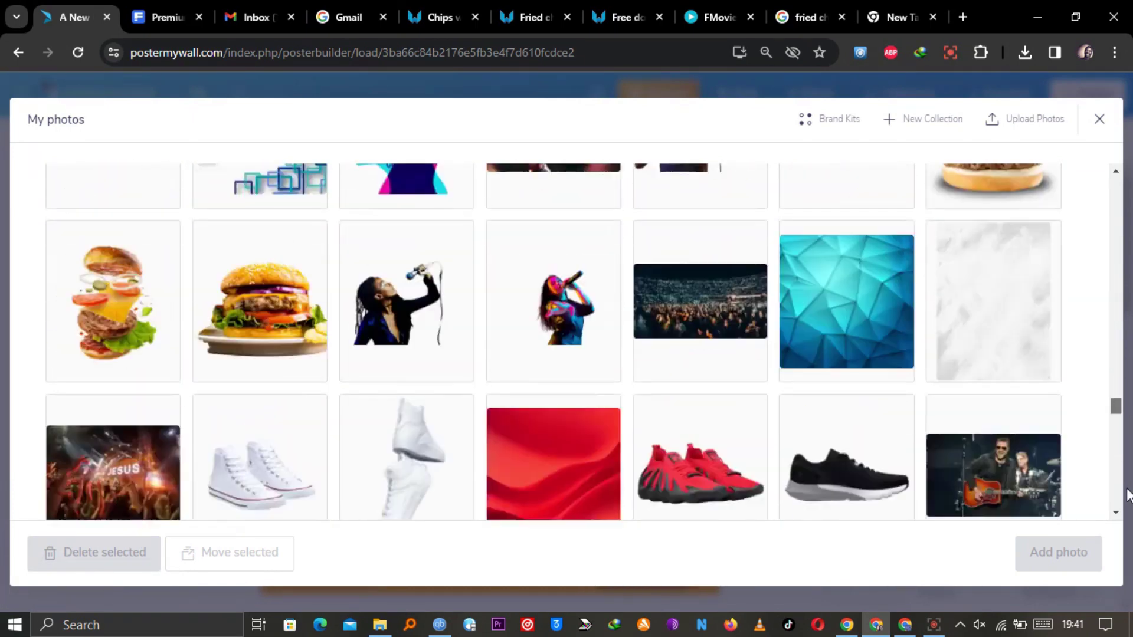
scroll(1062, 396, up, 2)
click(1028, 215)
click(1080, 558)
drag(313, 198, 299, 568)
click(512, 530)
Step: Add a text box to the design, make it smaller and place it directly beside the phone icon
click(39, 272)
click(183, 274)
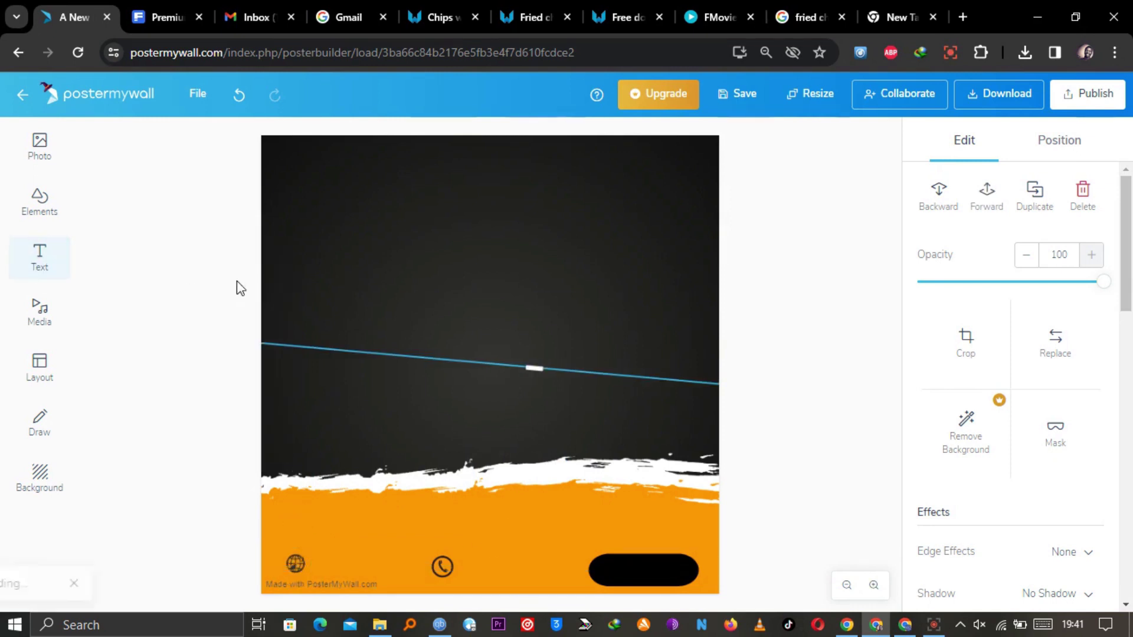
drag(438, 238, 485, 564)
drag(360, 524, 415, 537)
drag(470, 560, 502, 567)
Step: Replace the placeholder text beside the phone icon with the contact phone number
double_click(502, 572)
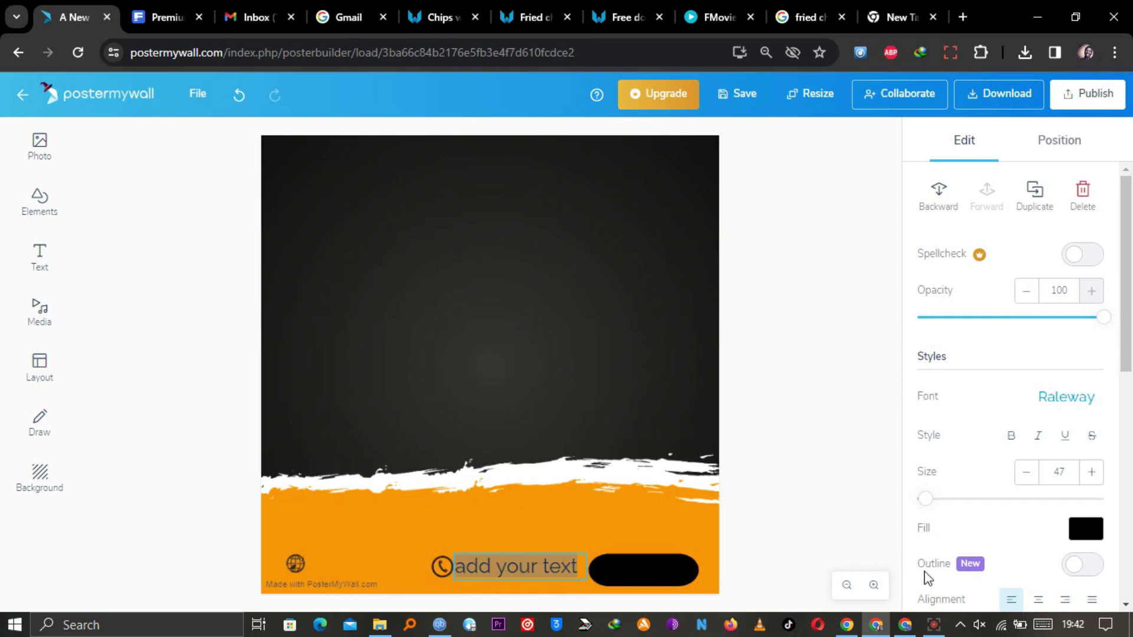
click(1049, 629)
click(224, 607)
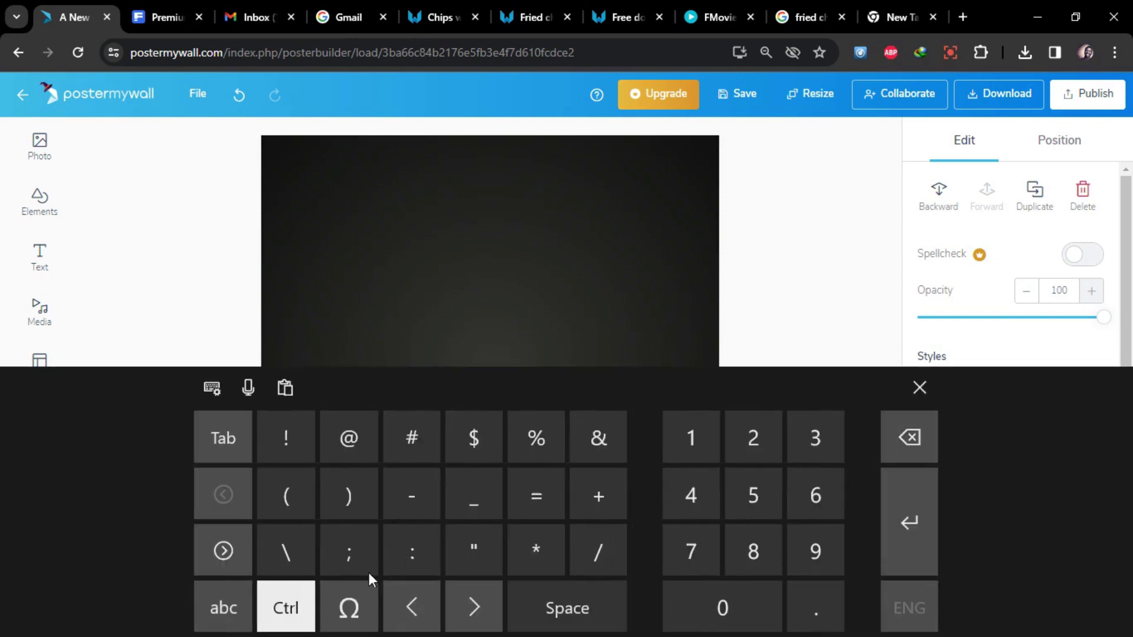
text(+1)
click(920, 387)
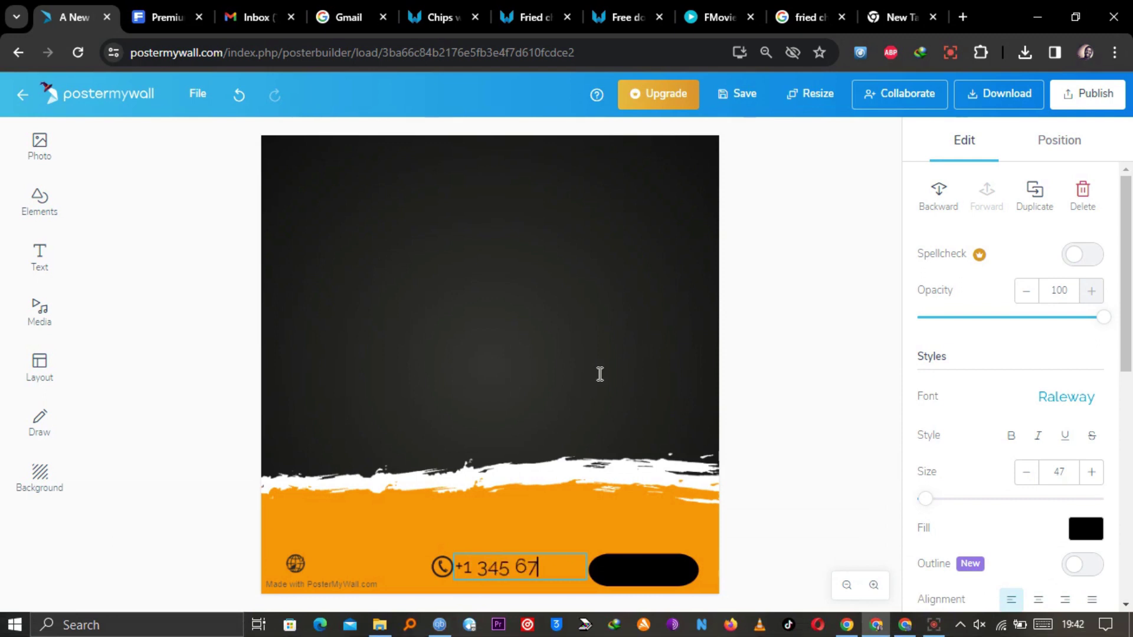
click(468, 475)
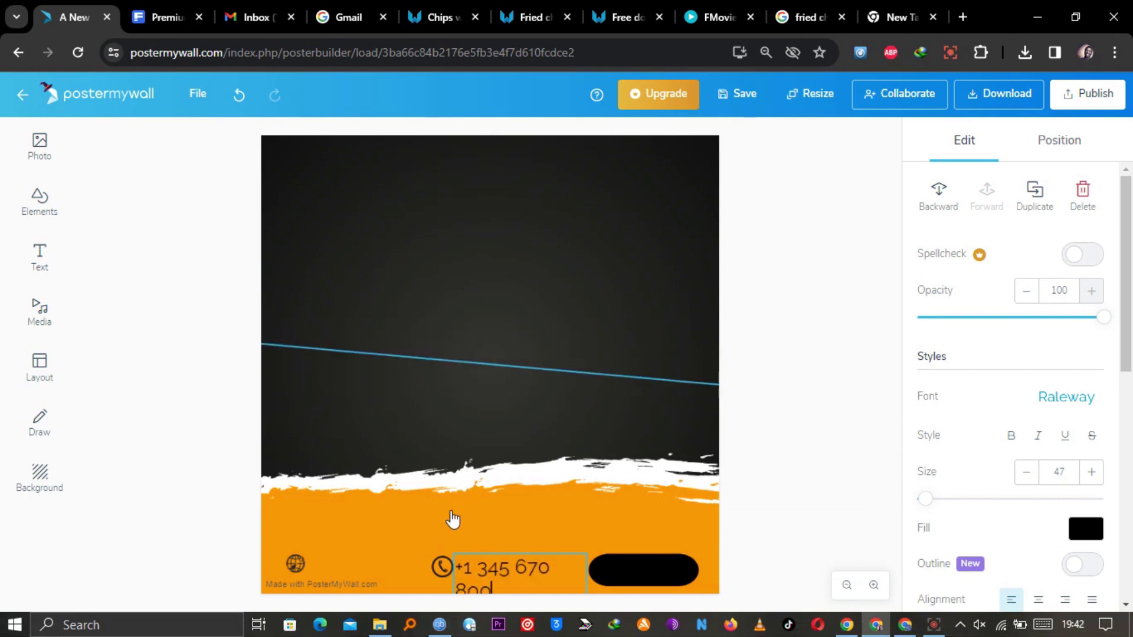
click(481, 566)
drag(559, 568, 354, 565)
right_click(536, 577)
click(587, 409)
click(1042, 625)
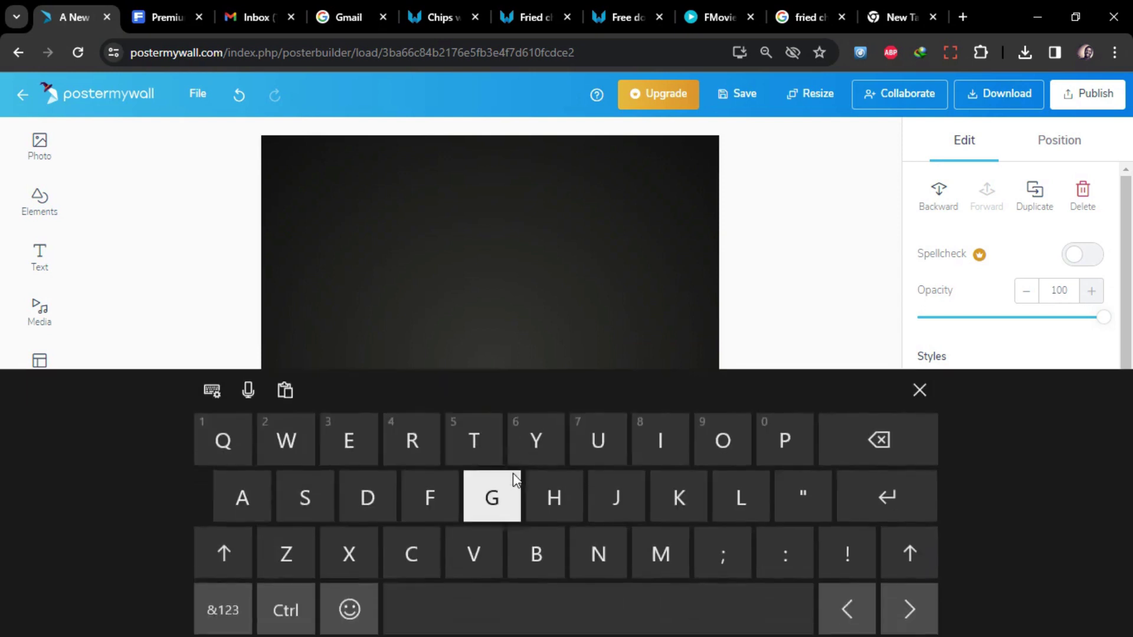
click(222, 537)
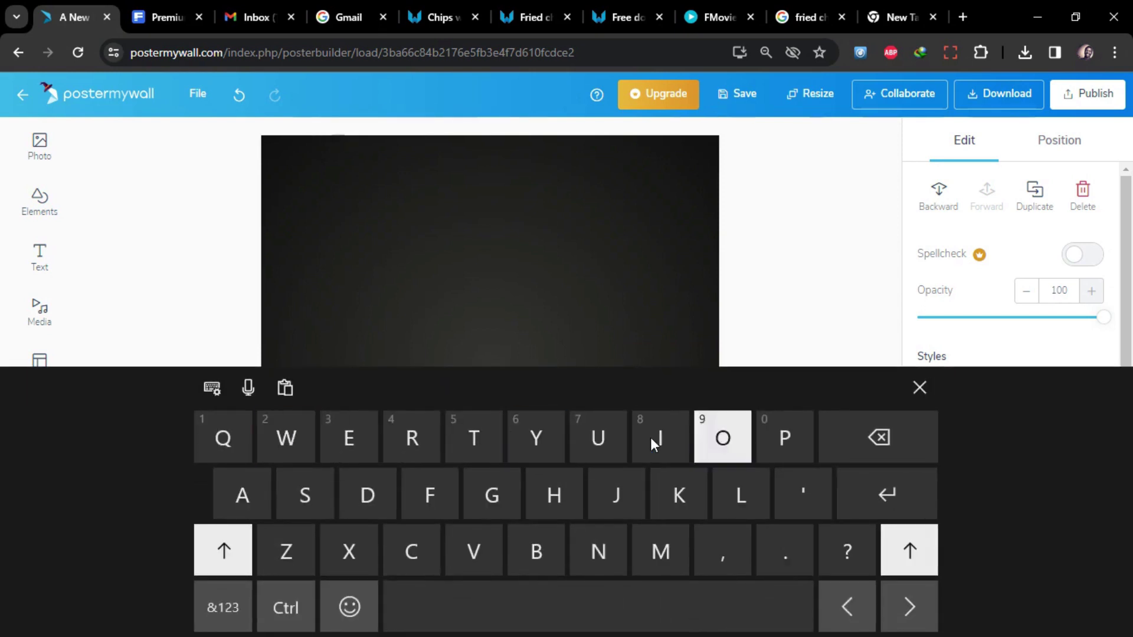
click(527, 554)
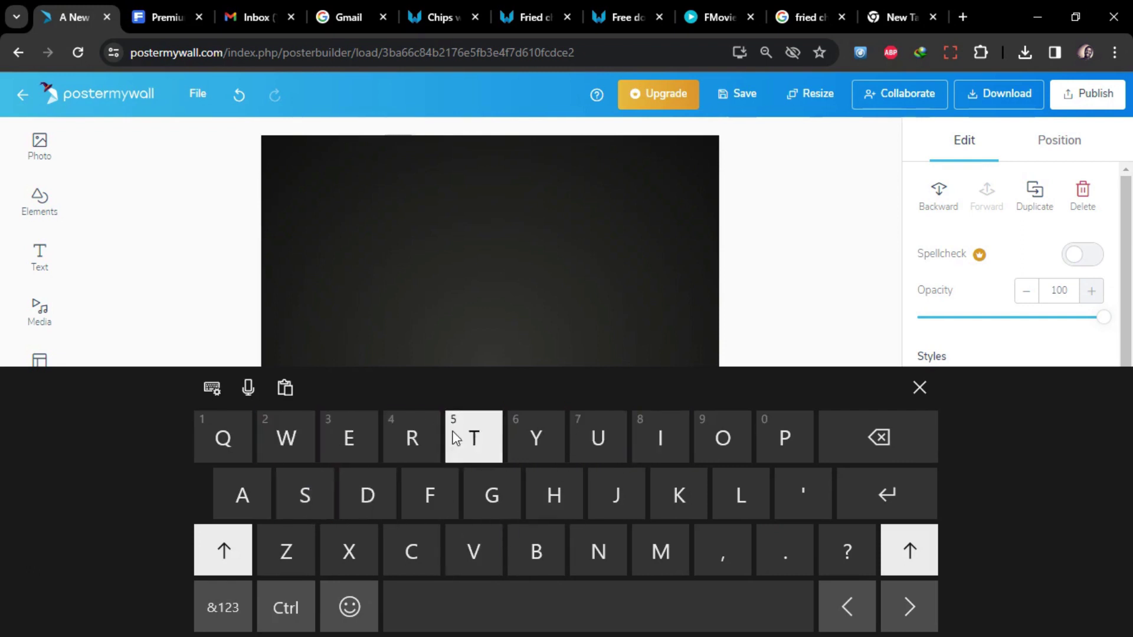
click(358, 437)
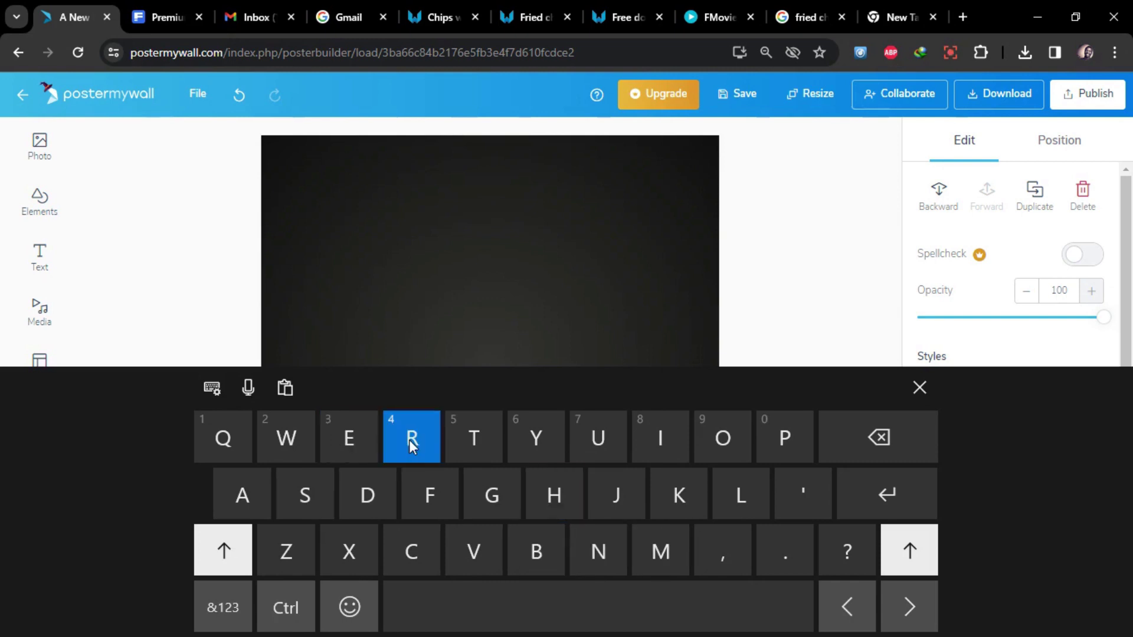
click(790, 568)
click(735, 442)
click(920, 387)
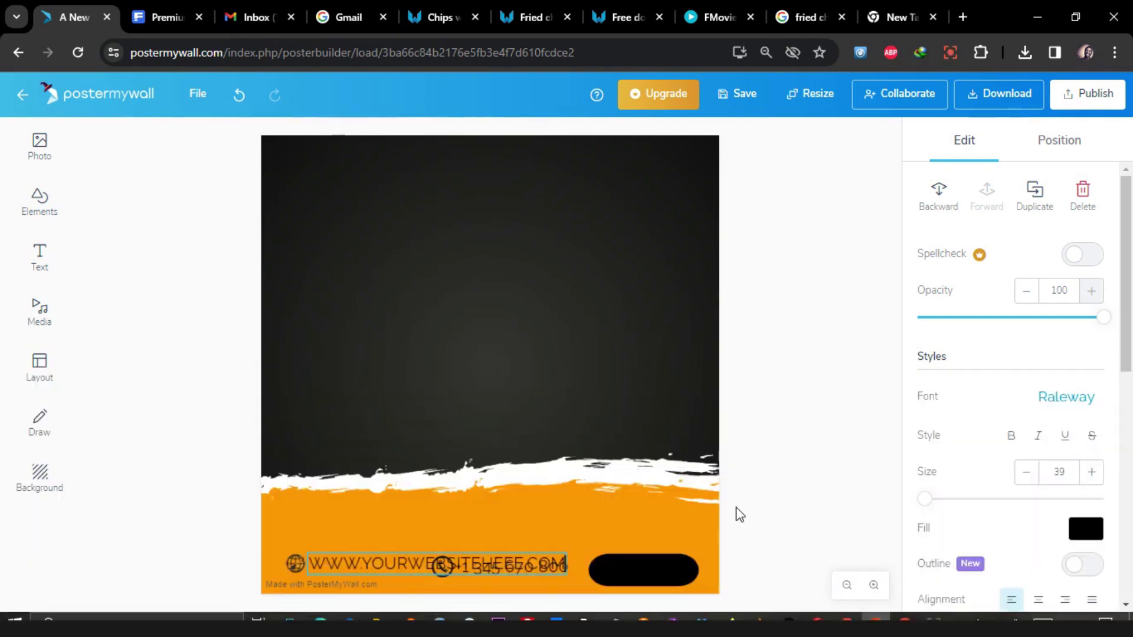
Step: Shrink the website text to fit between the two icons and set its font to Anek Bangla
click(413, 564)
drag(566, 582, 383, 561)
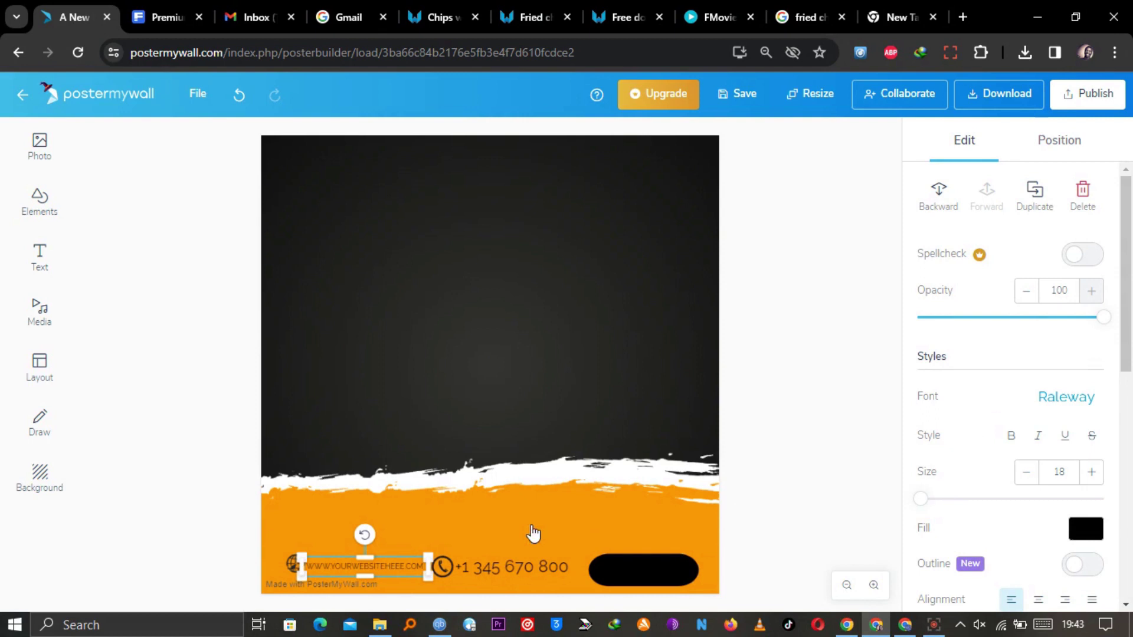
click(1063, 406)
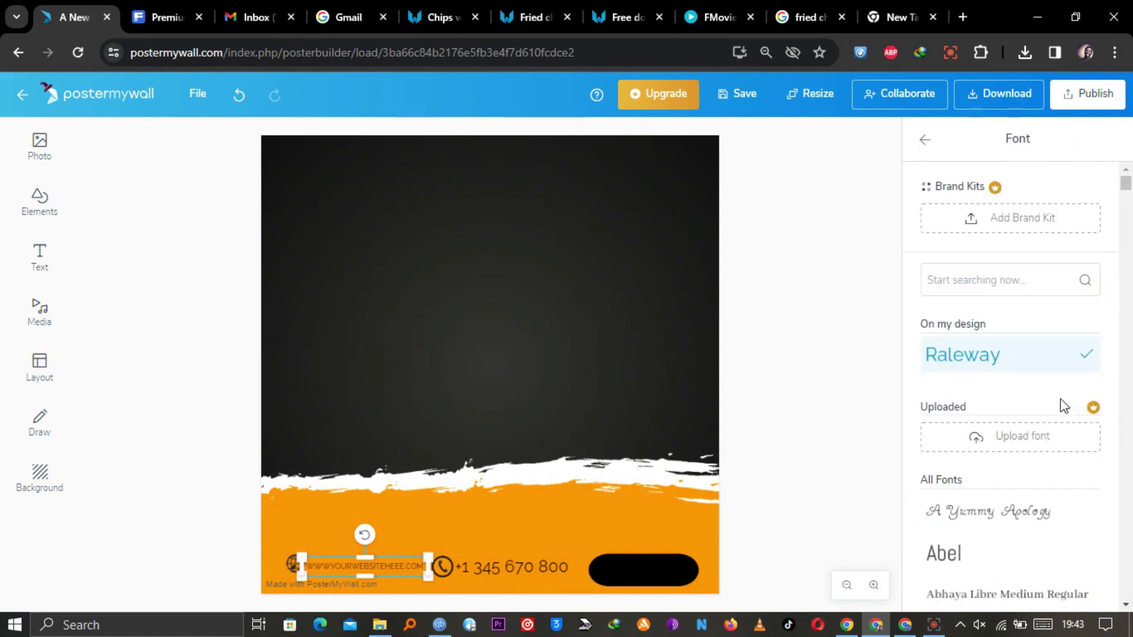
scroll(1004, 265, down, 15)
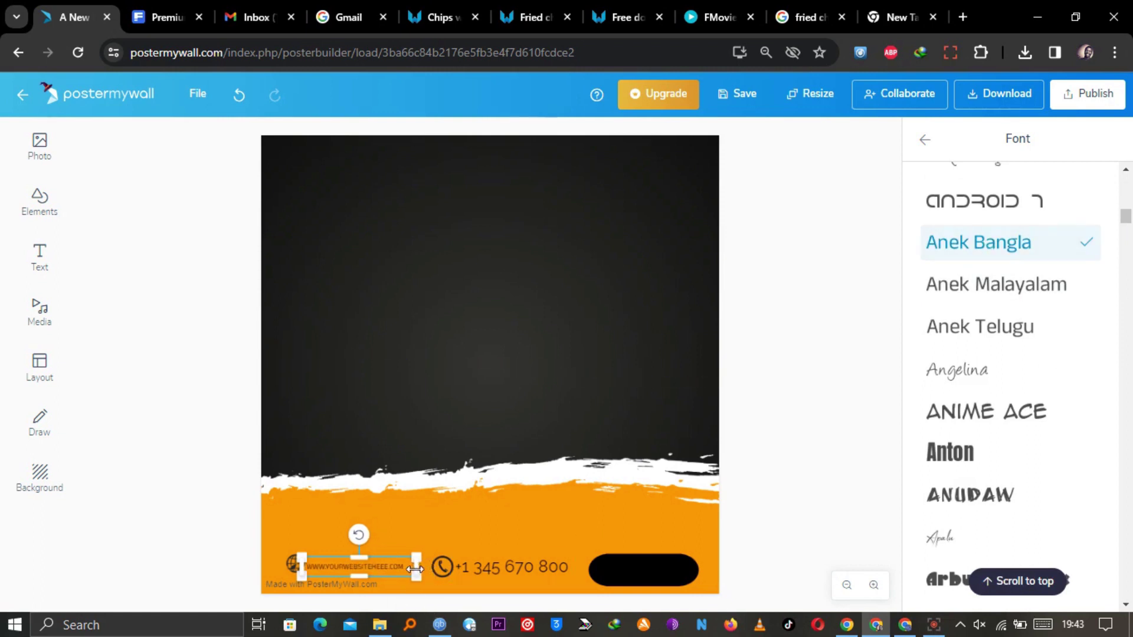
Step: Enlarge the website text to size 22 and shift the globe icon and the text slightly to fit side by side
drag(412, 577, 437, 577)
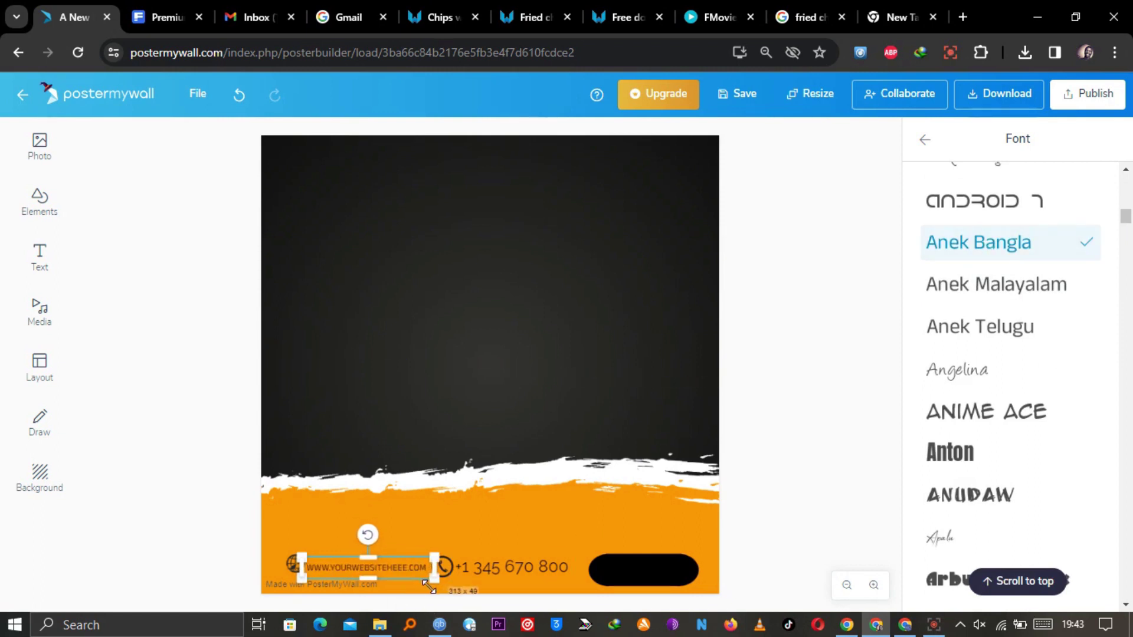
click(289, 566)
drag(290, 571, 334, 568)
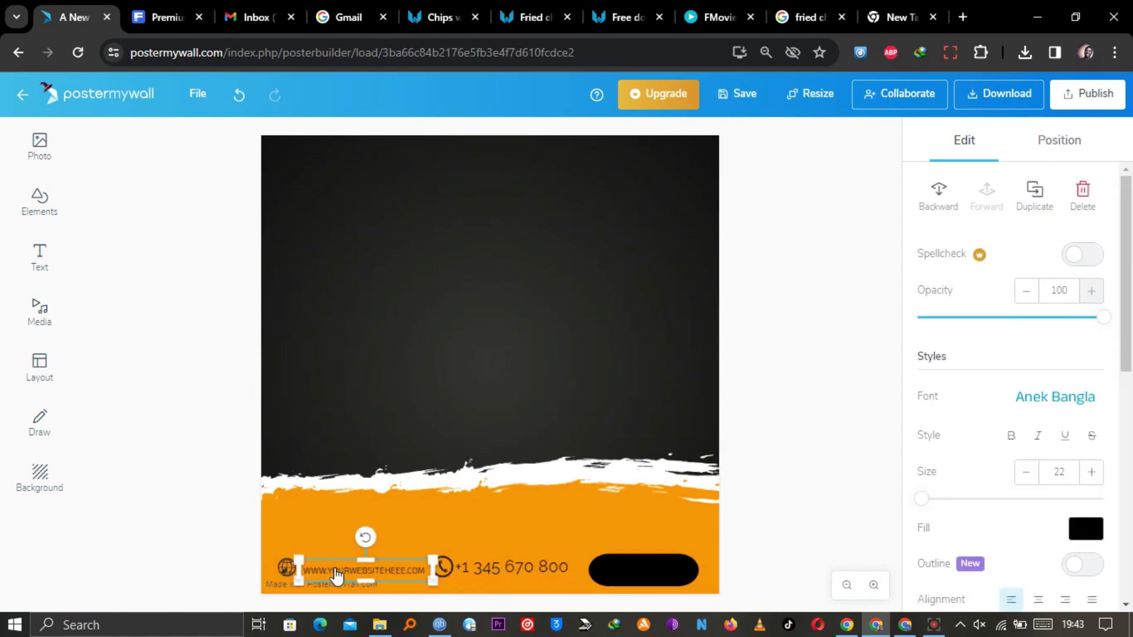
double_click(367, 575)
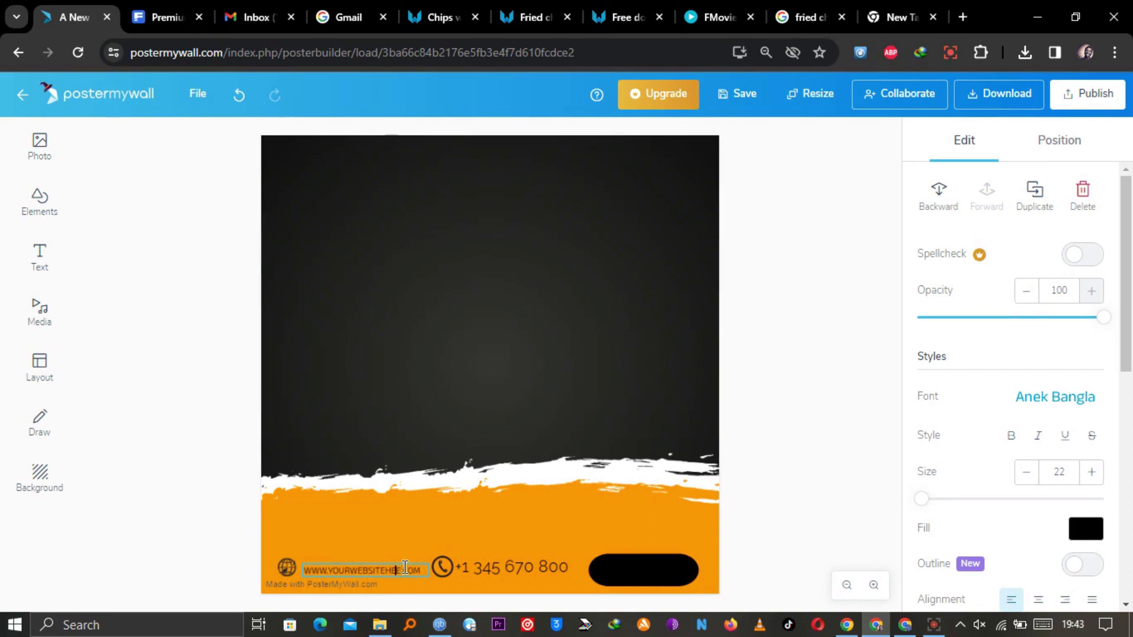
key(BackSpace)
click(1041, 627)
click(228, 522)
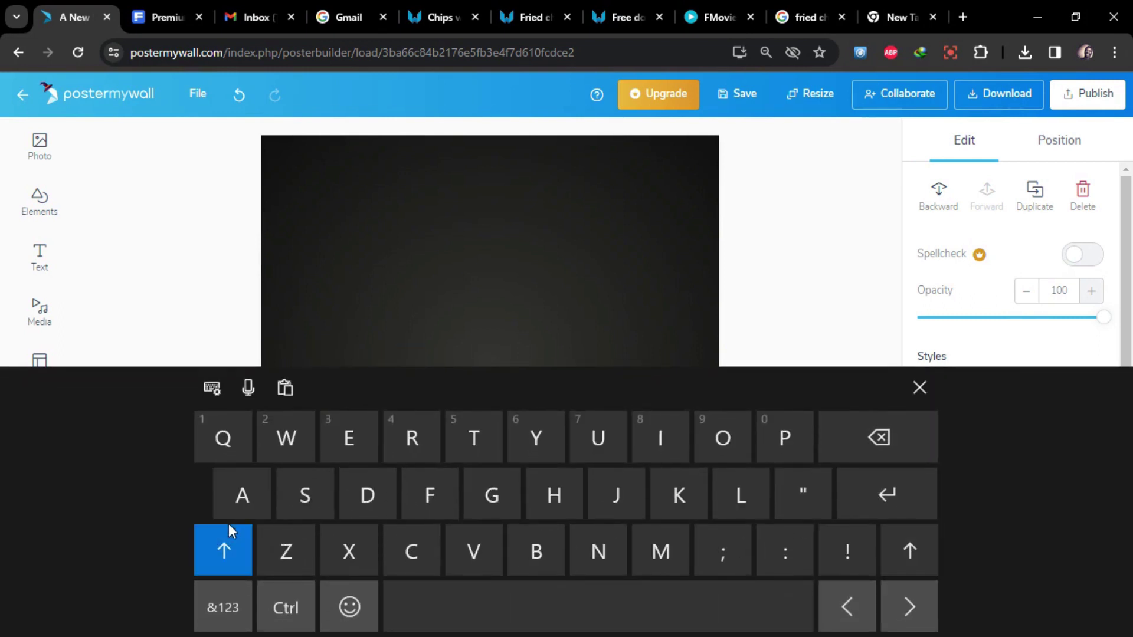
click(410, 455)
click(357, 447)
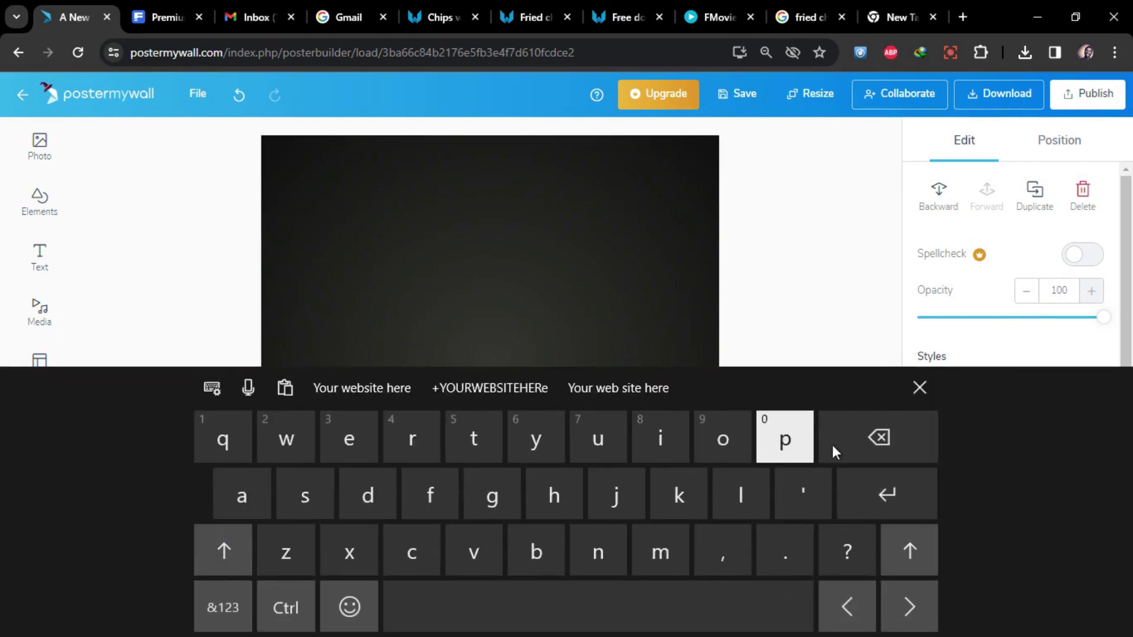
click(871, 455)
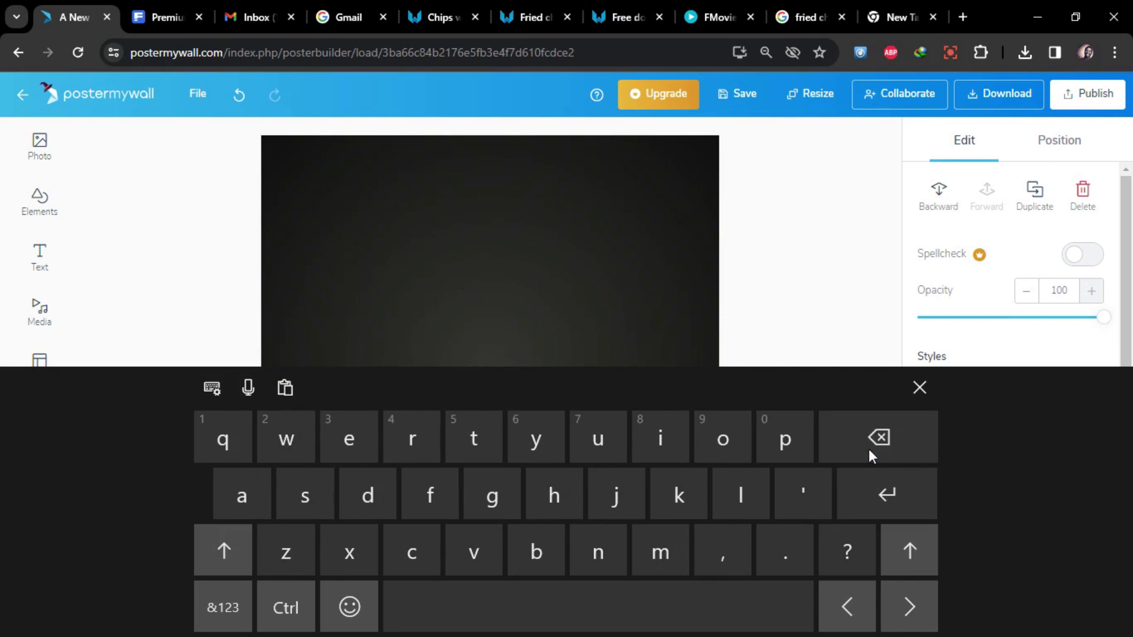
click(223, 550)
click(223, 550)
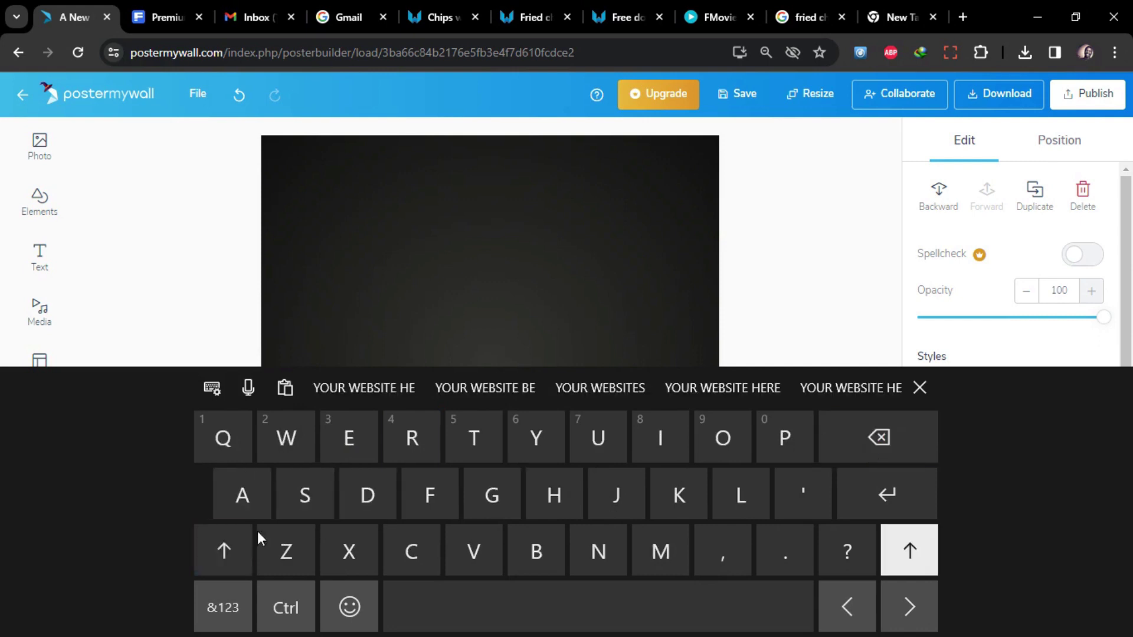
click(410, 443)
click(375, 435)
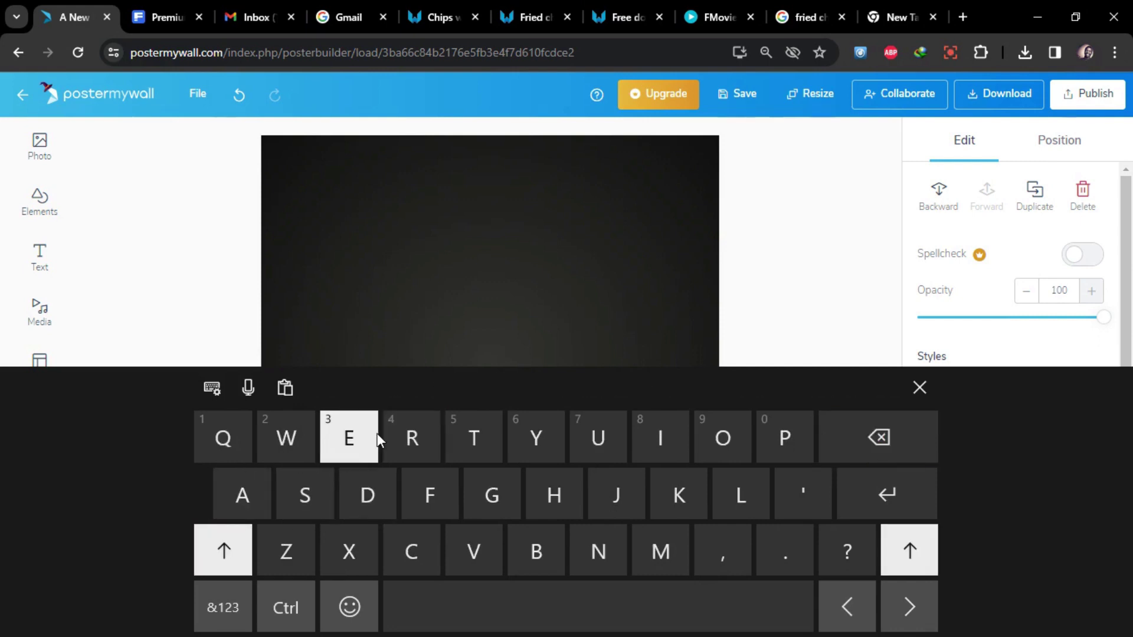
click(920, 387)
click(358, 553)
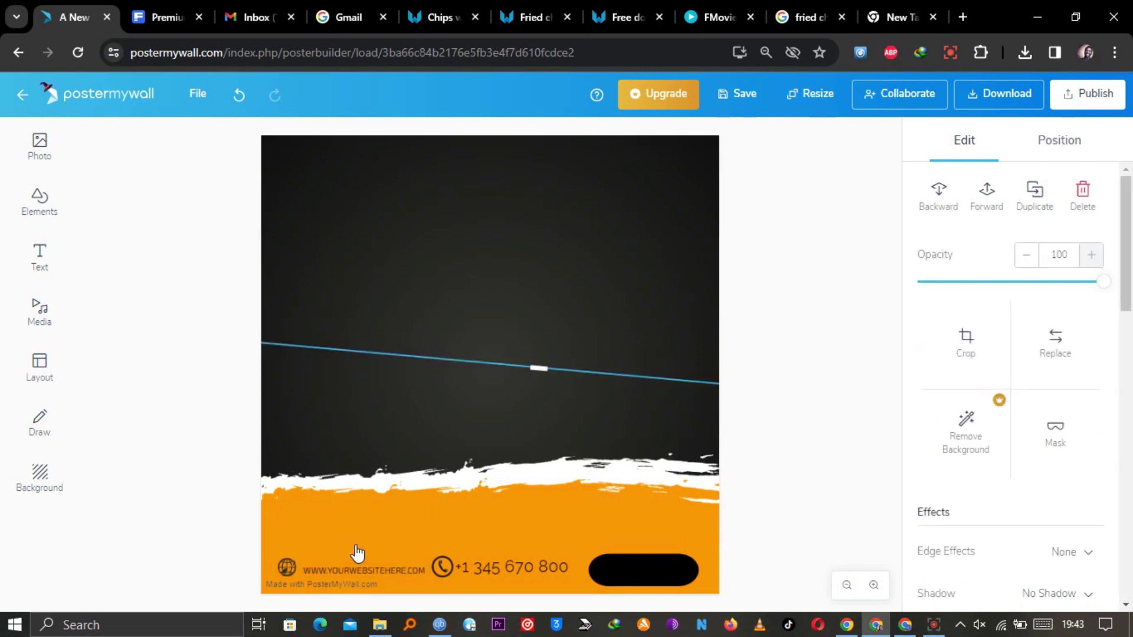
click(387, 575)
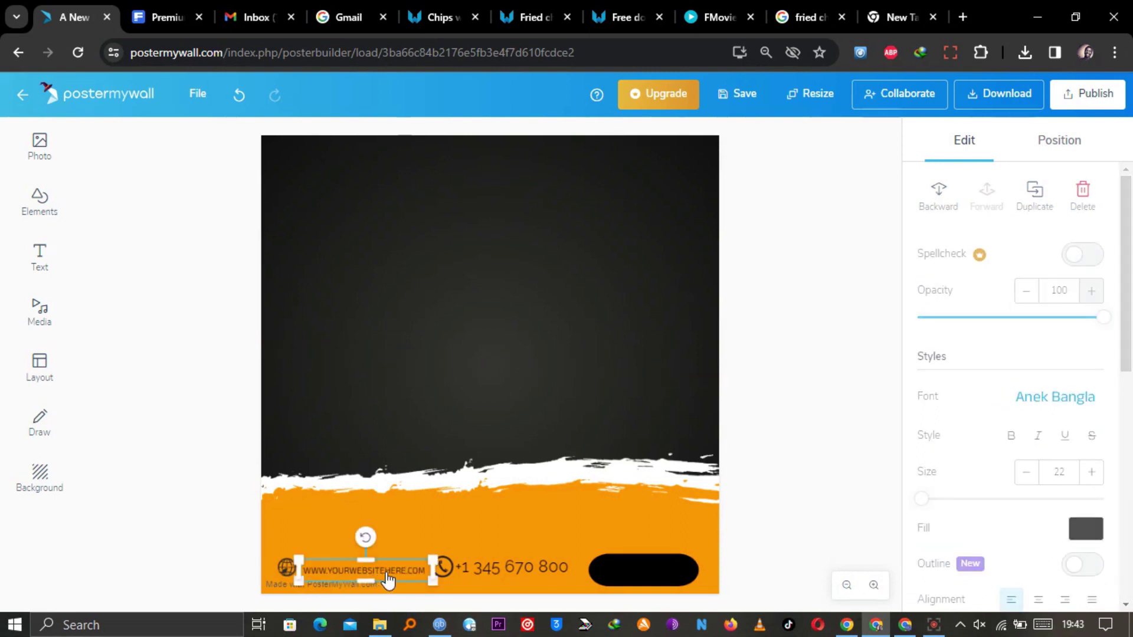
click(393, 571)
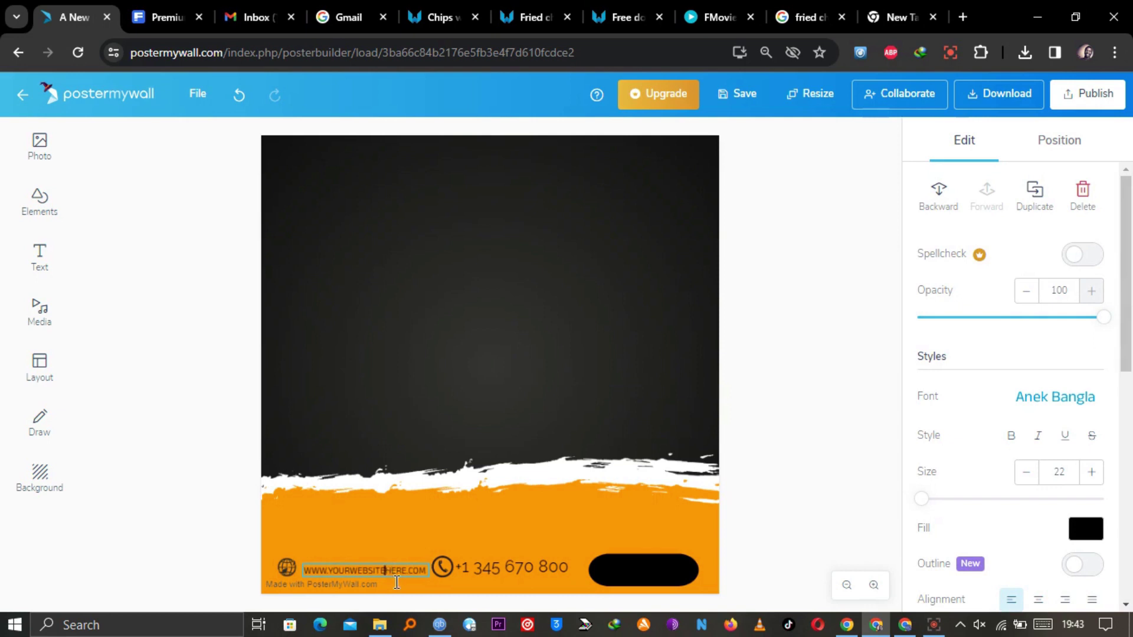
key(BackSpace)
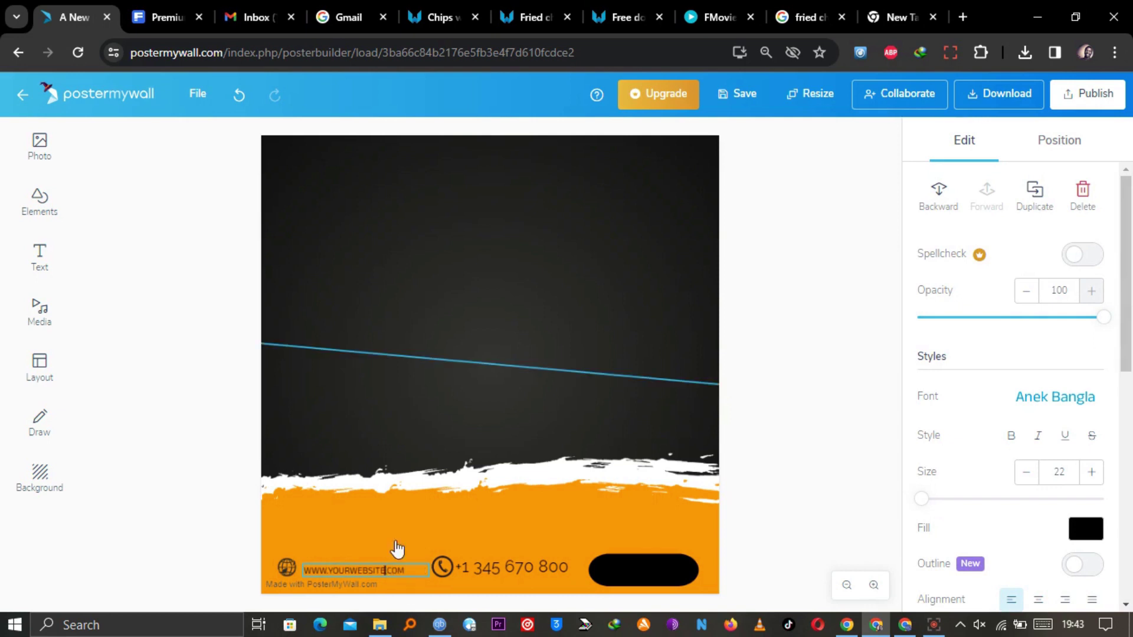
click(346, 551)
Step: Enlarge the website text to size 31 and move it up against the globe icon
click(418, 572)
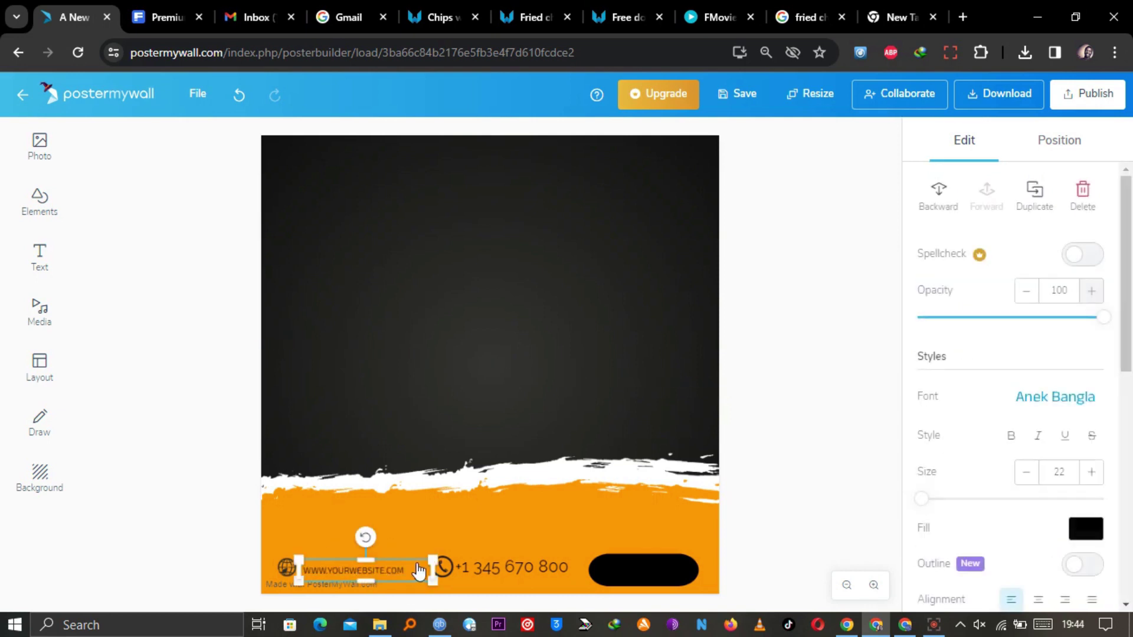
drag(410, 562, 446, 561)
drag(363, 565, 354, 563)
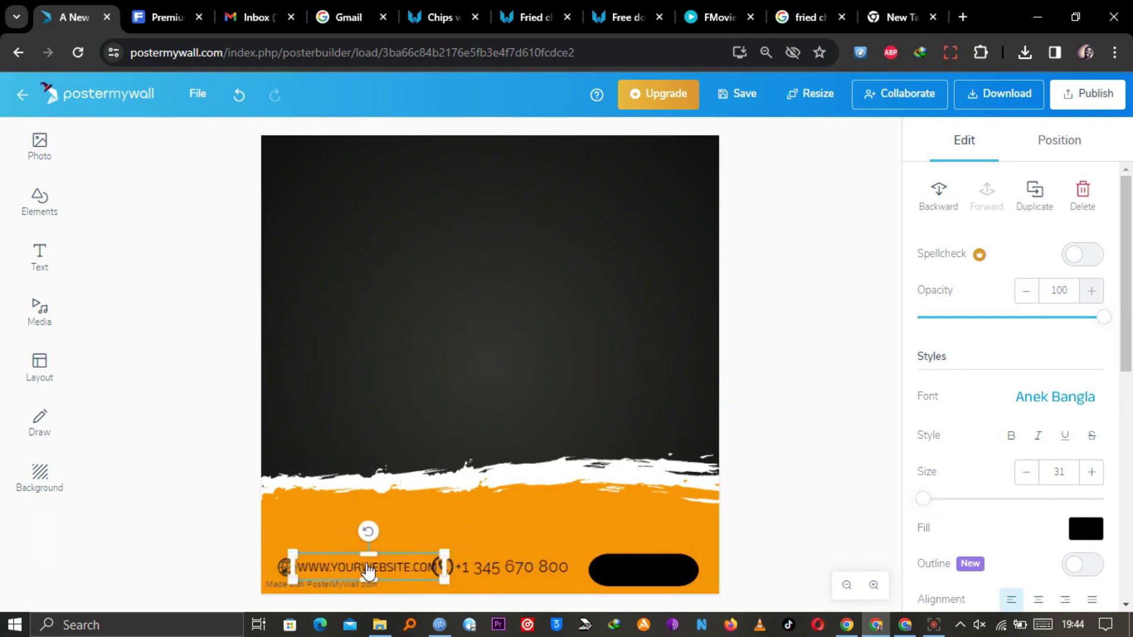
Step: Move the phone number and its phone icon to the right, clear of the website text
click(523, 570)
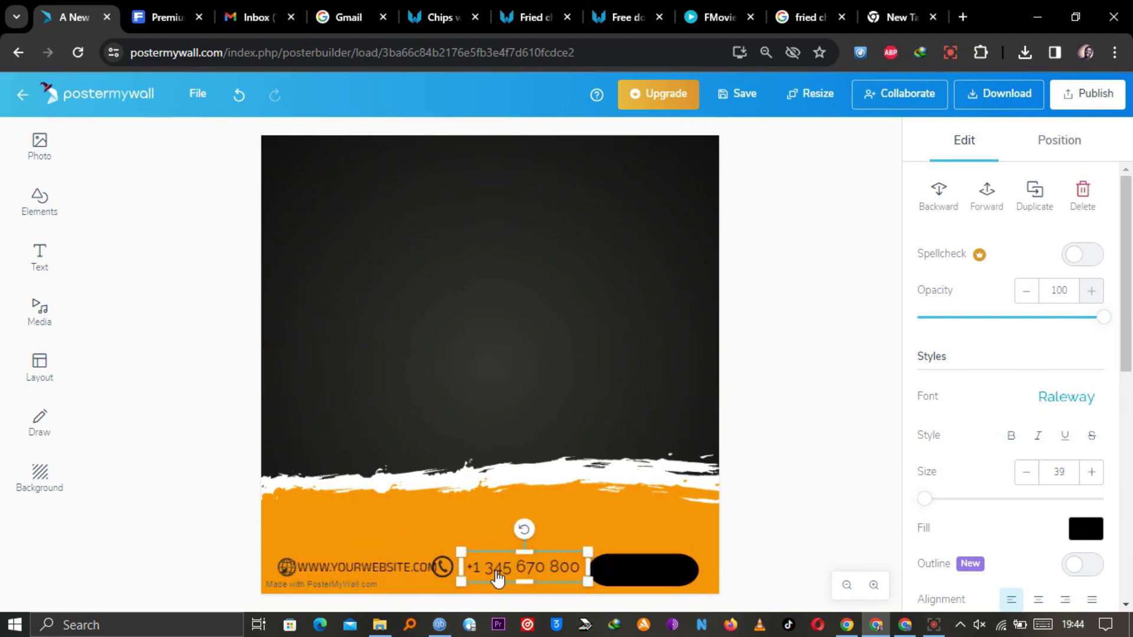
drag(449, 579, 383, 536)
Step: Set the phone number text's font to Anek Bangla to match the website text
click(542, 574)
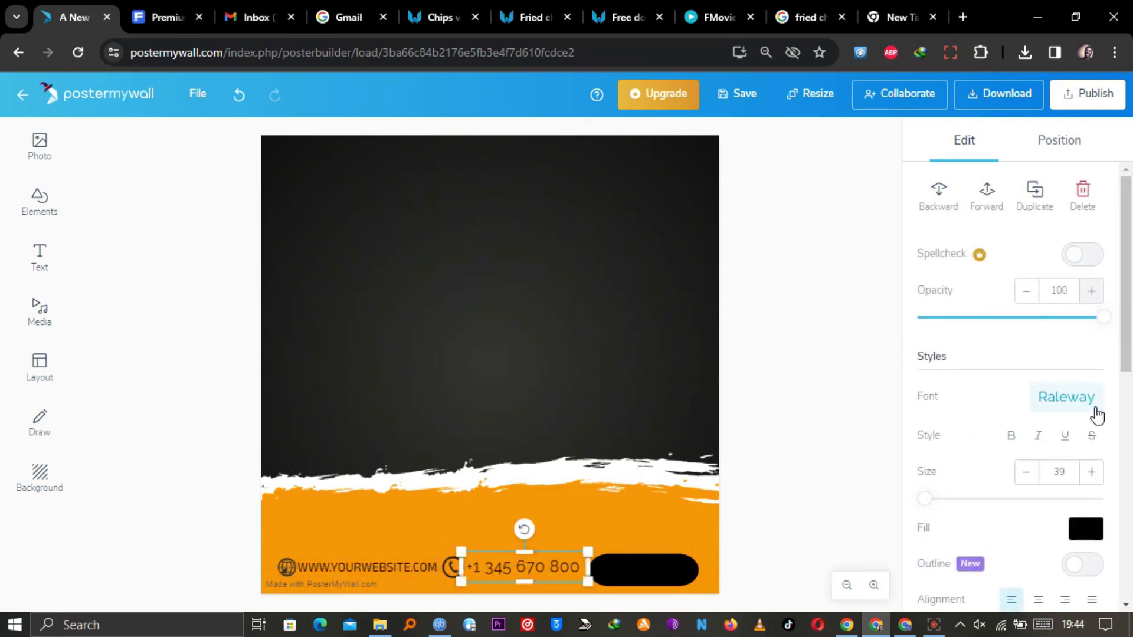
click(1066, 396)
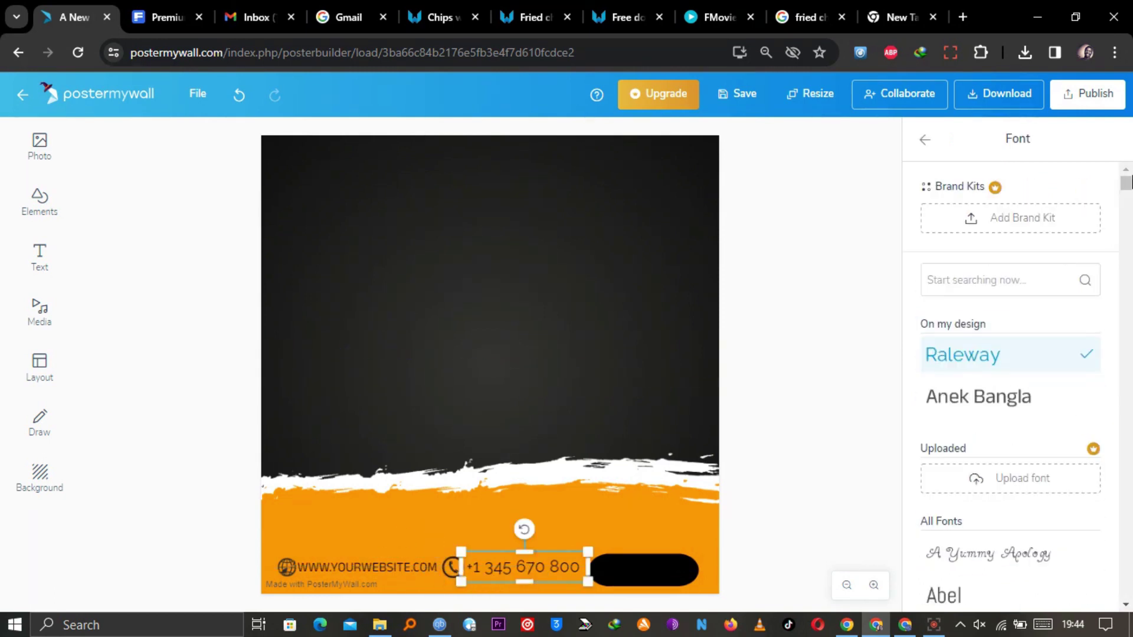
click(983, 399)
Step: Nudge the globe icon and the website text so they line up with each other in the contact row
click(295, 568)
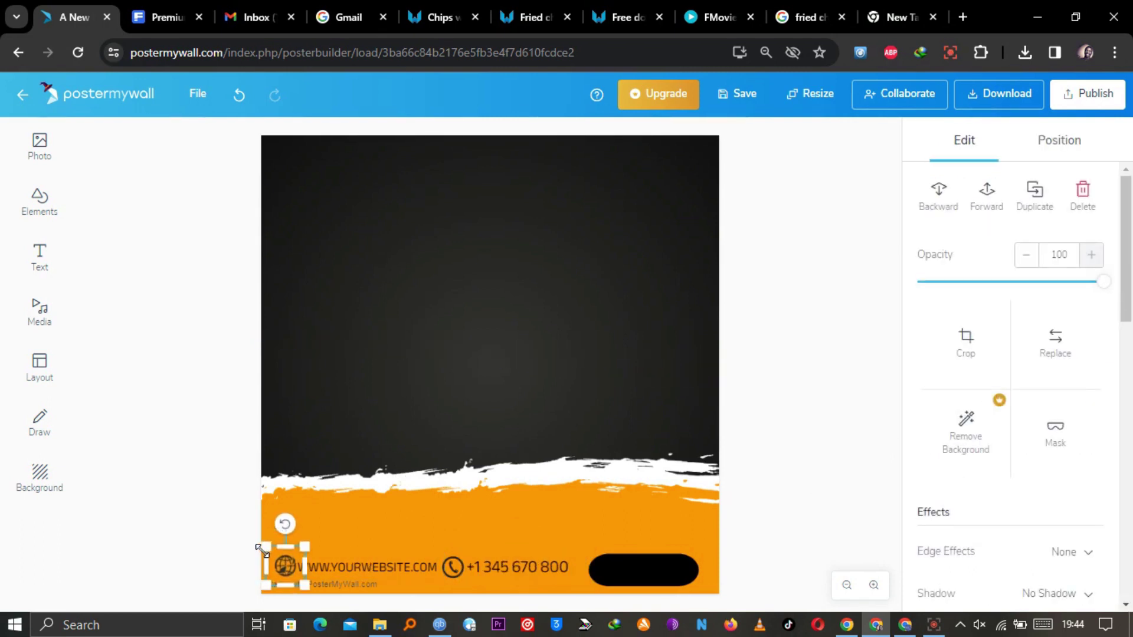
drag(291, 584, 288, 576)
drag(374, 573, 373, 569)
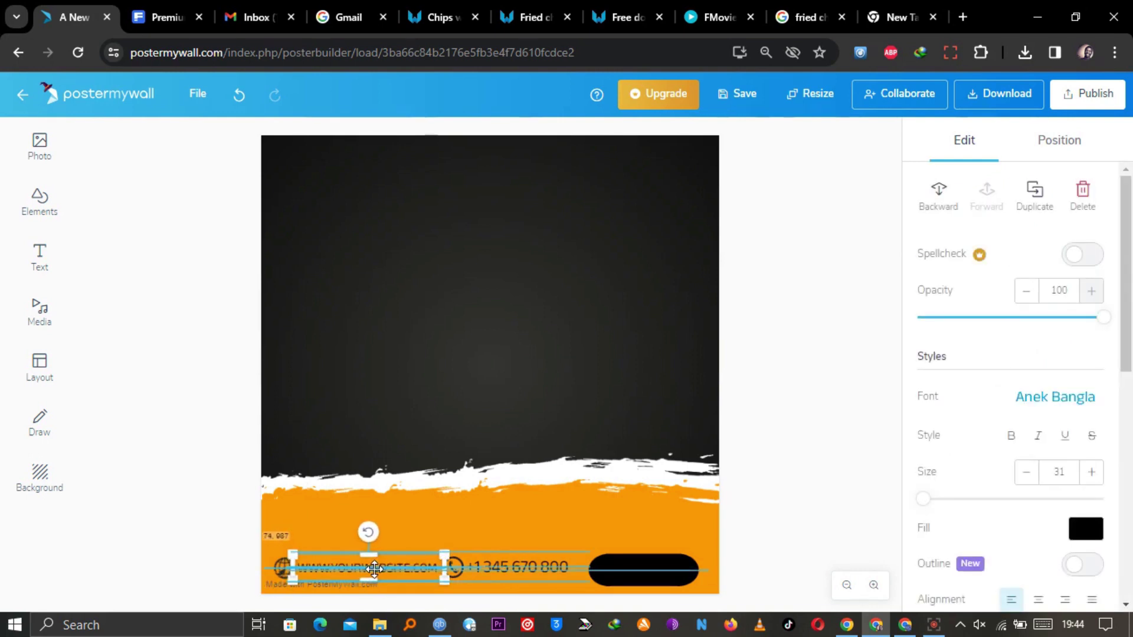
click(220, 494)
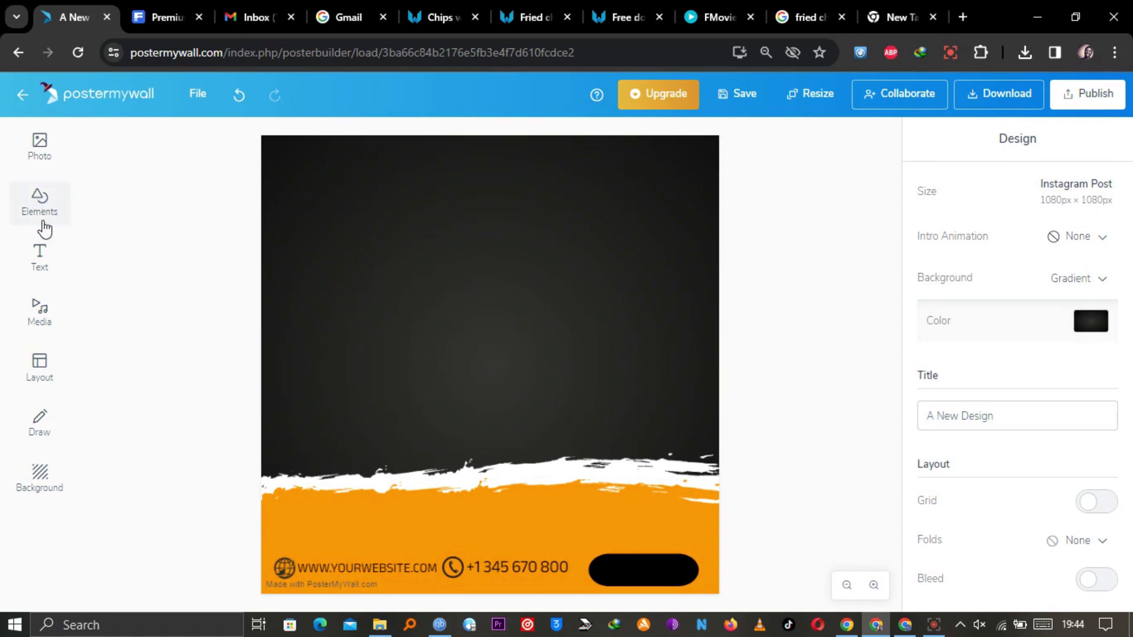
Step: Add a new text box and move it down over the black rounded button shape
click(39, 255)
click(184, 275)
click(513, 237)
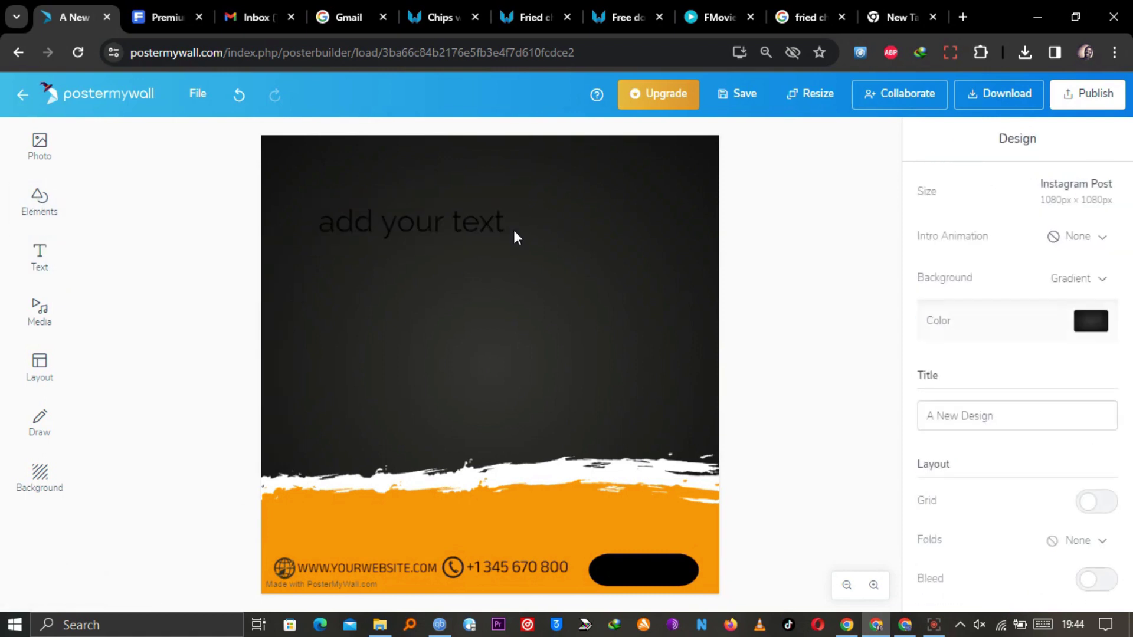
click(459, 233)
drag(471, 208, 615, 572)
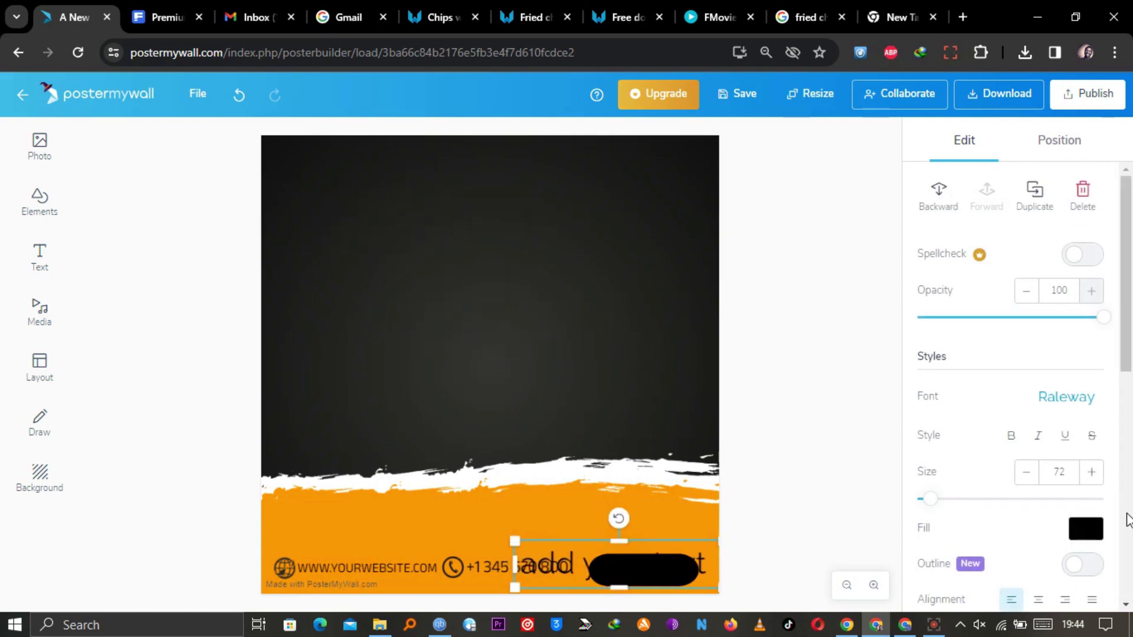
Step: Change the new text's fill color to white
click(1088, 529)
drag(917, 345, 902, 224)
click(643, 582)
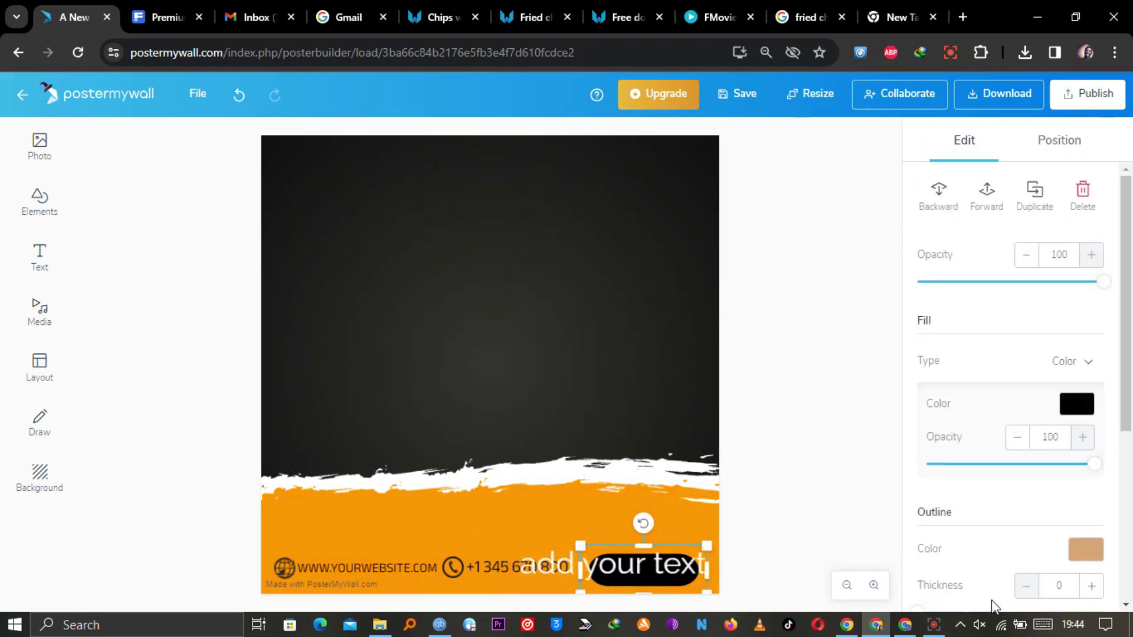
Step: Replace the placeholder text over the black button with ORDER NOW!
click(623, 572)
click(624, 573)
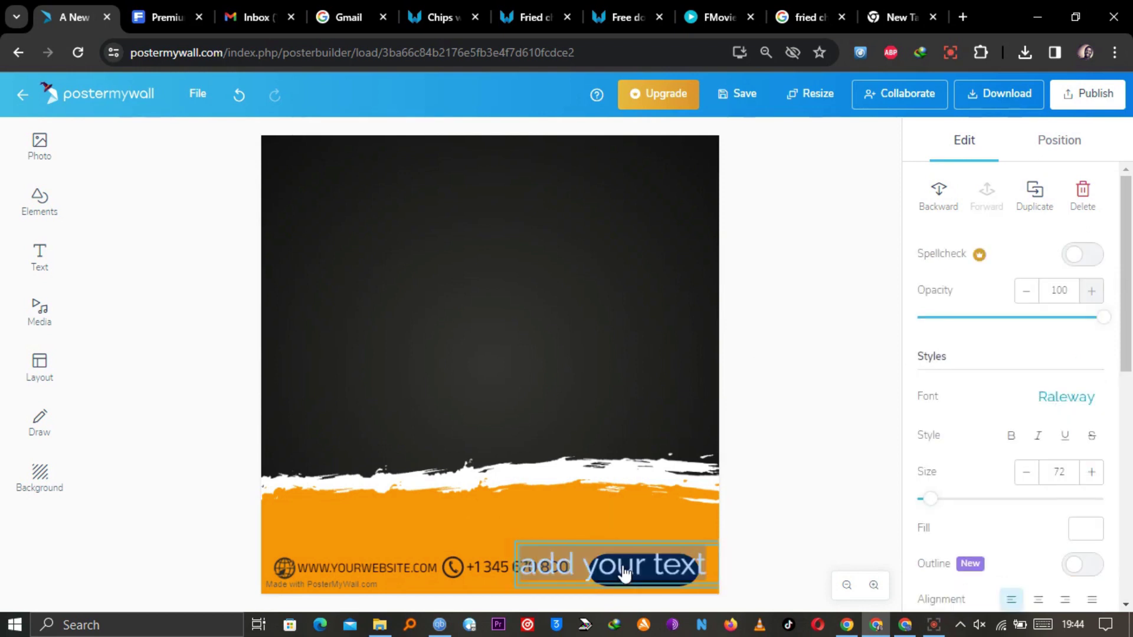
click(1042, 625)
click(223, 550)
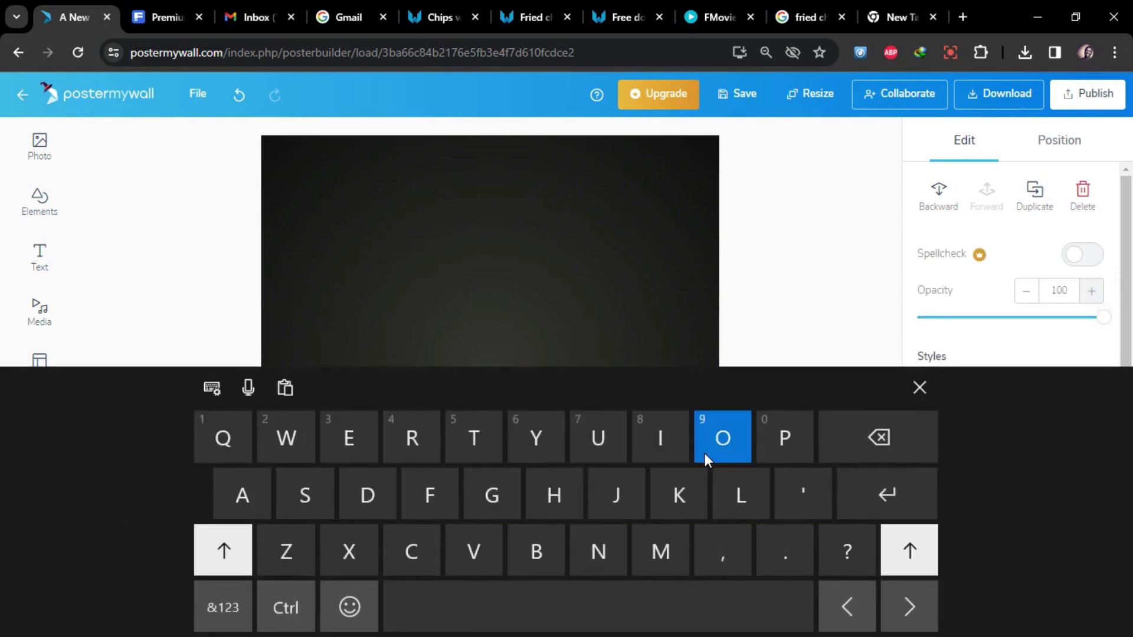
click(410, 442)
click(369, 490)
click(352, 436)
click(413, 438)
click(599, 608)
click(598, 551)
click(723, 440)
click(288, 453)
click(225, 608)
click(286, 437)
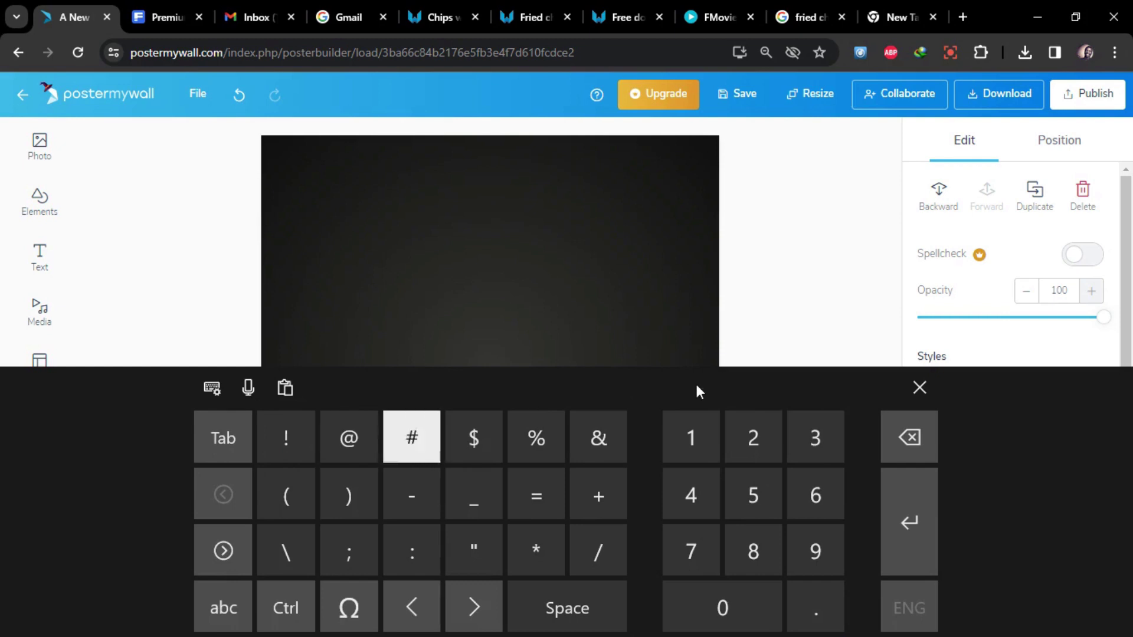
click(919, 388)
click(818, 487)
Step: Shrink the ORDER NOW! text and fit it inside the black rounded button
click(640, 565)
drag(519, 546, 625, 570)
click(743, 504)
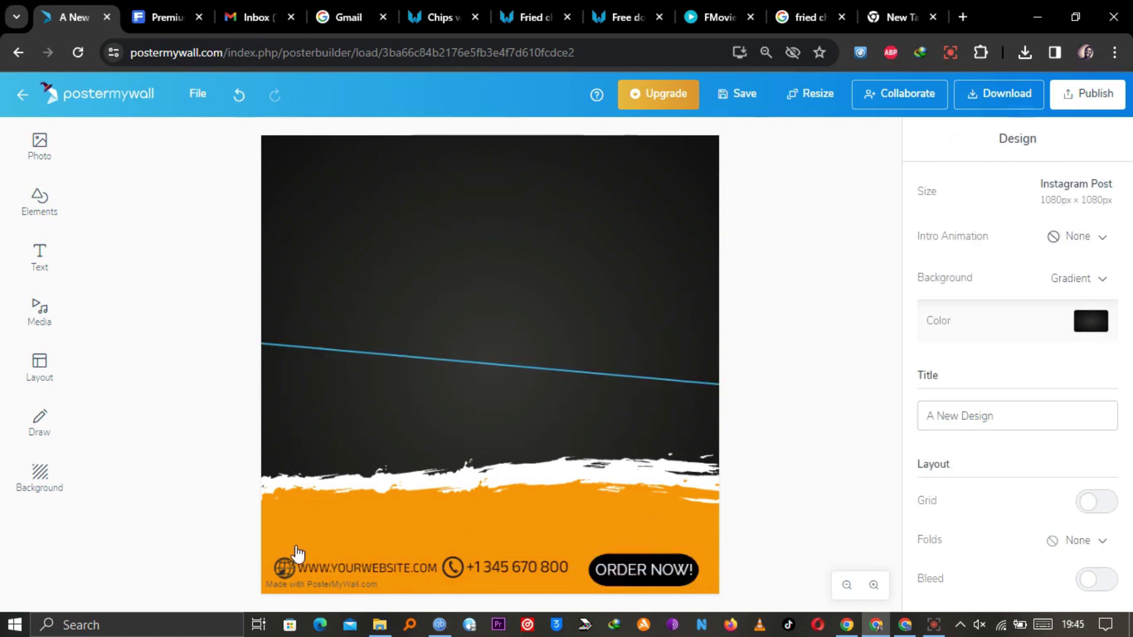
Step: Try to tint the globe icon white, and undo the tint
click(284, 568)
scroll(1015, 406, down, 10)
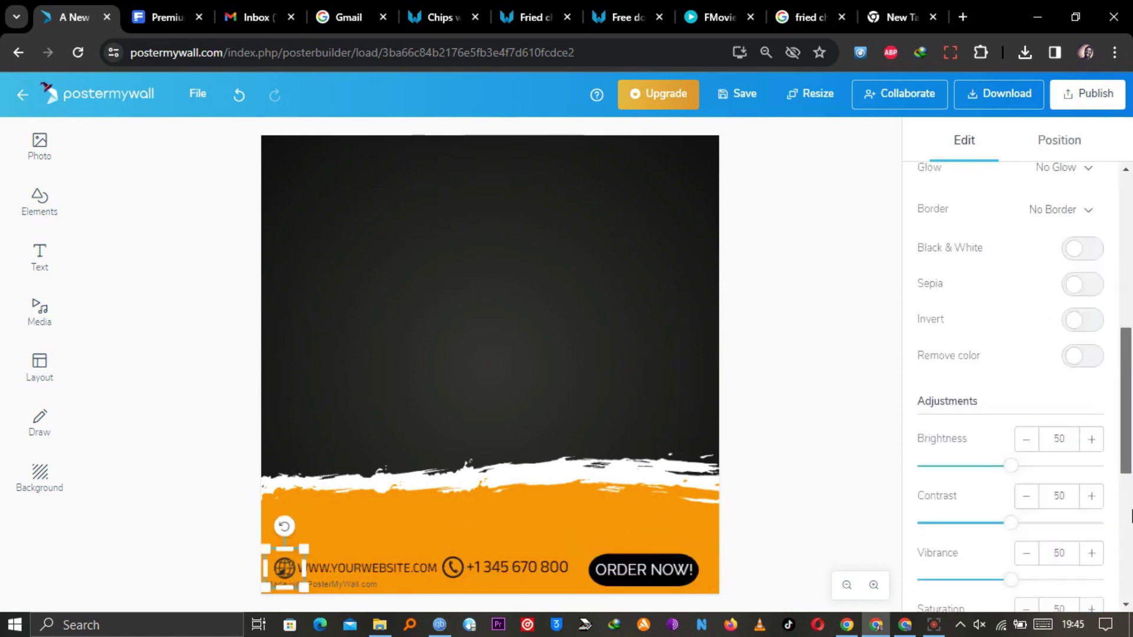
click(1075, 381)
click(1077, 413)
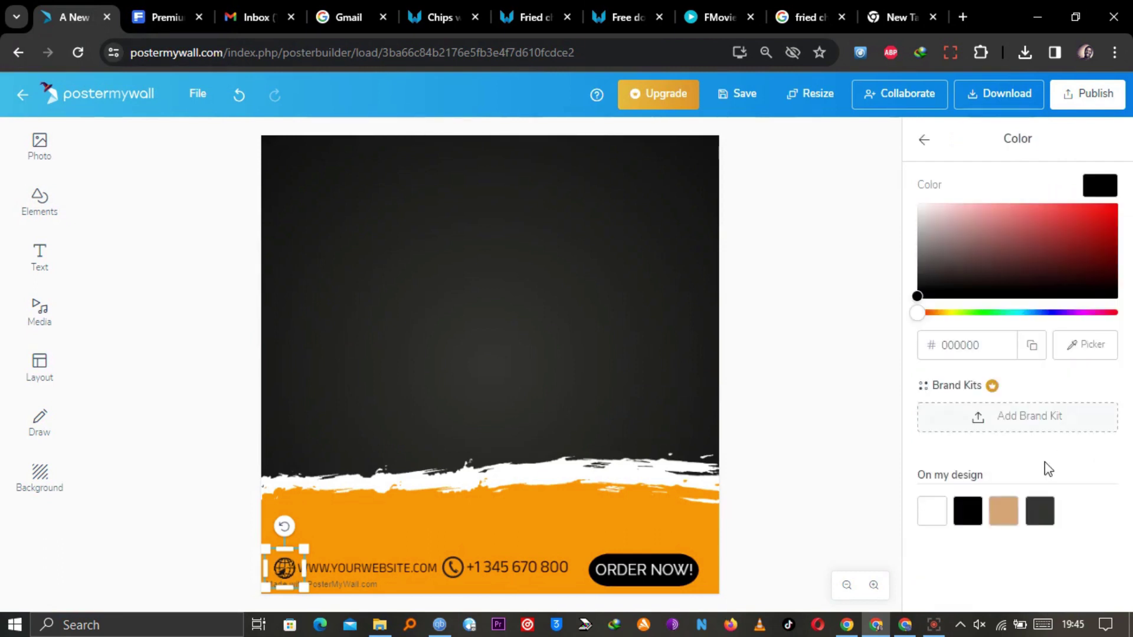
click(922, 512)
click(926, 142)
scroll(1057, 295, down, 10)
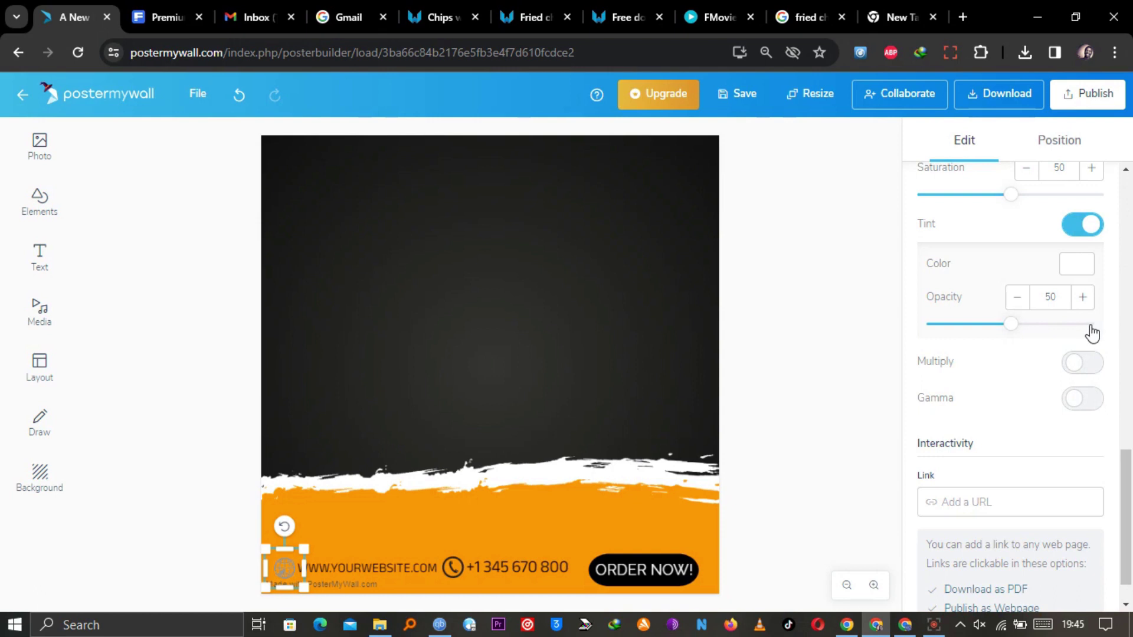
drag(1090, 323, 1098, 324)
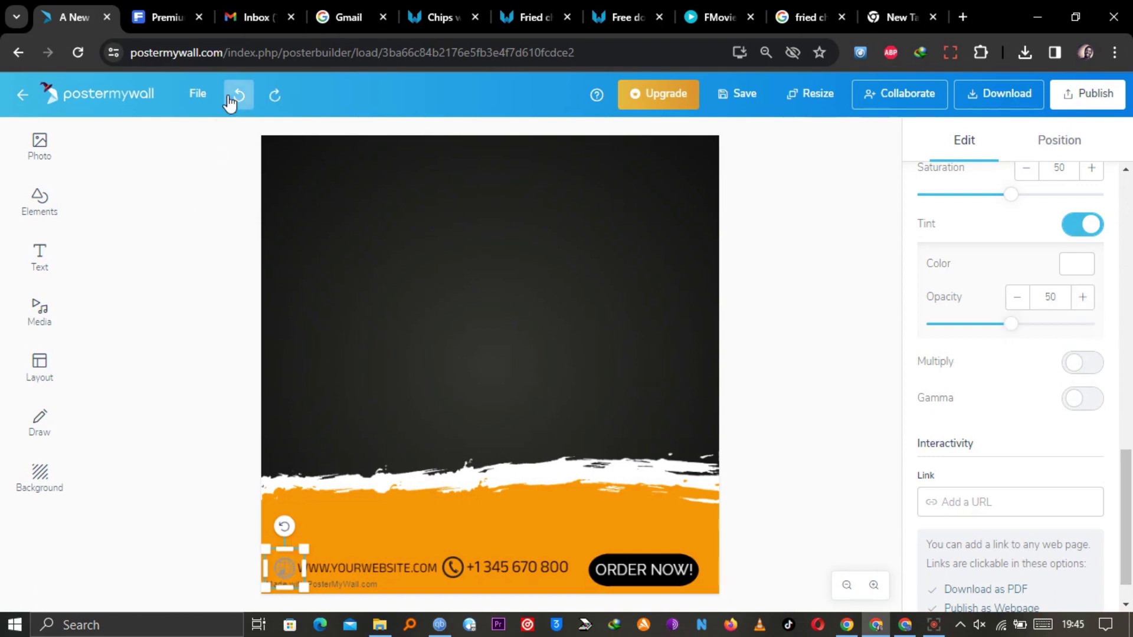
click(196, 159)
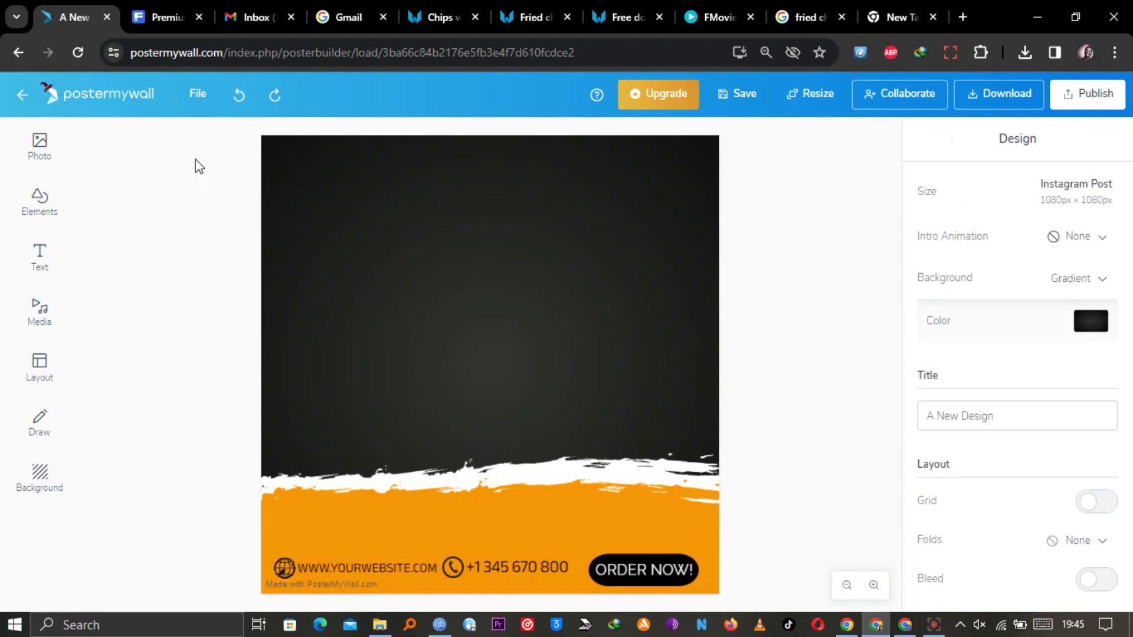
Step: Add the double-patty bacon burger image with lettuce and a sesame bun from the uploaded photos
click(38, 146)
click(149, 155)
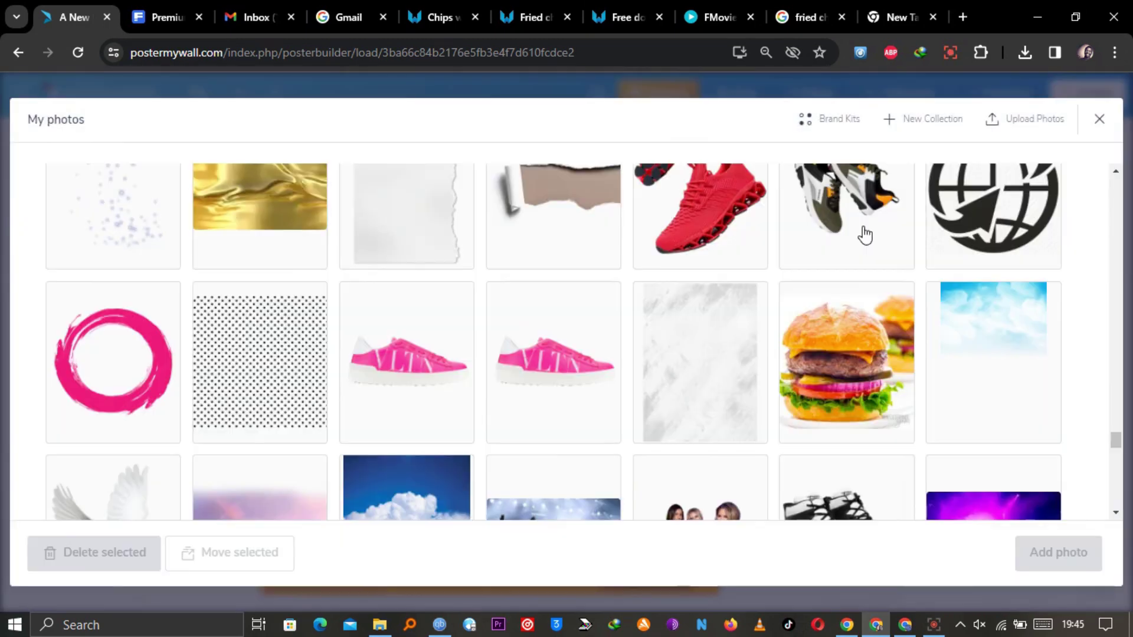
drag(1117, 444, 1123, 353)
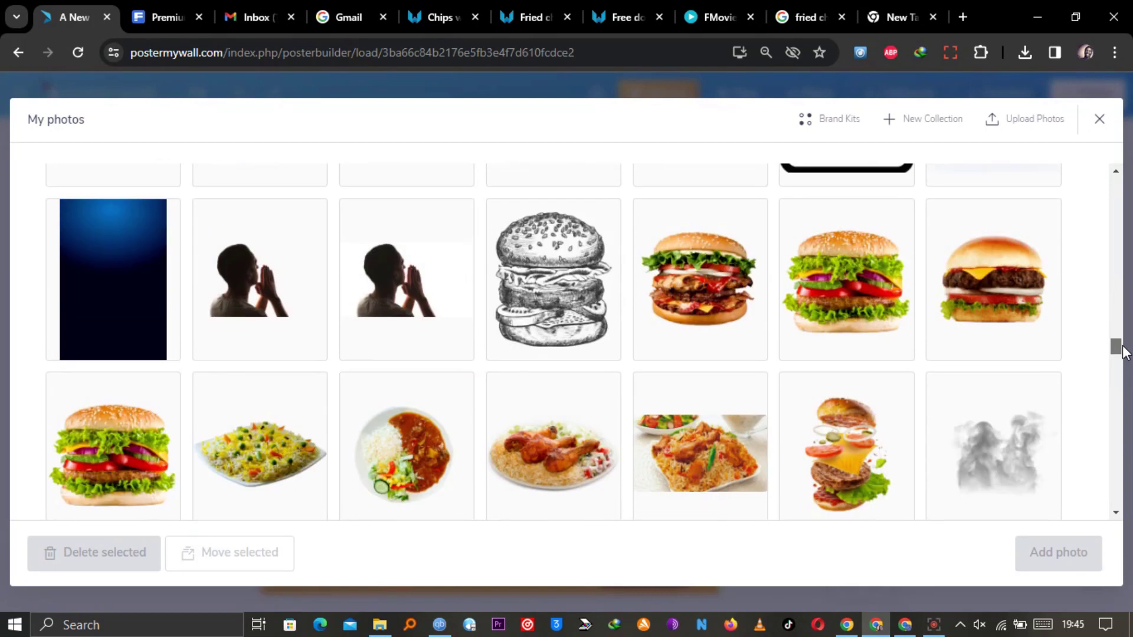
click(701, 278)
click(1037, 558)
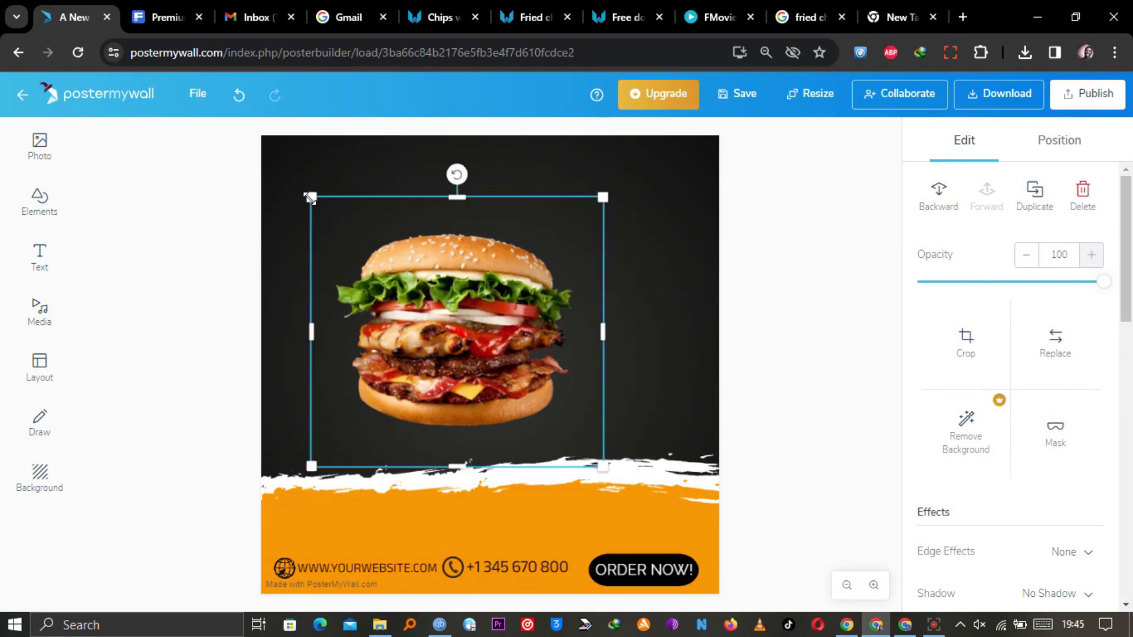
Step: Enlarge the burger image and center it on the dark background above the white brush stroke
drag(309, 198, 283, 172)
drag(468, 354, 511, 362)
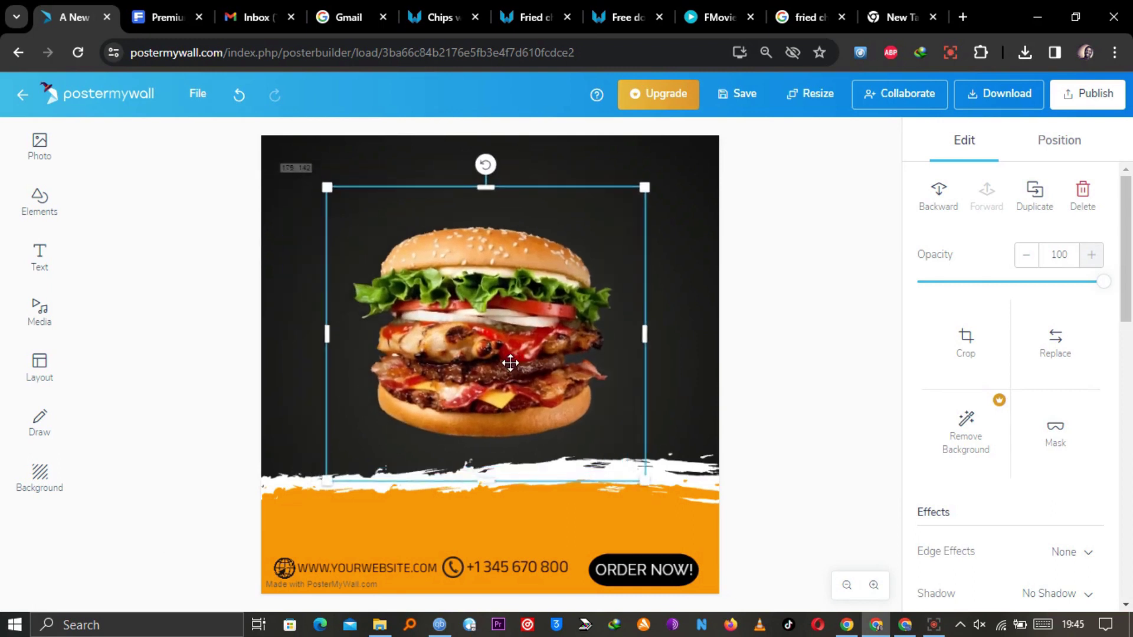
click(736, 366)
Step: Add the many-pointed starburst badge from the shape library
click(50, 204)
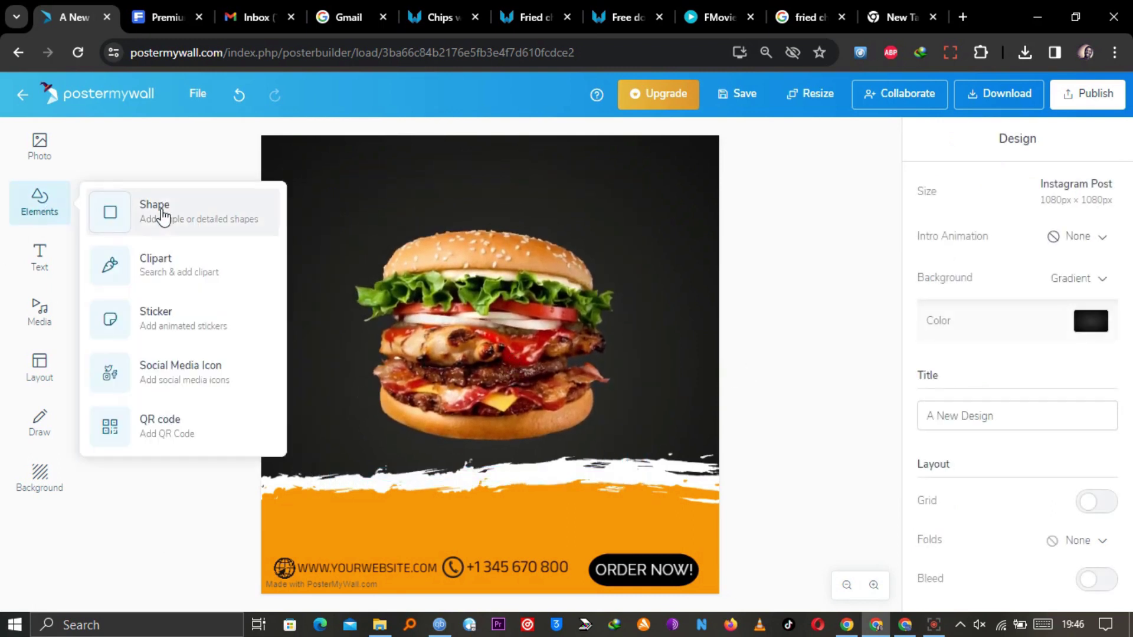
drag(1087, 329, 1080, 450)
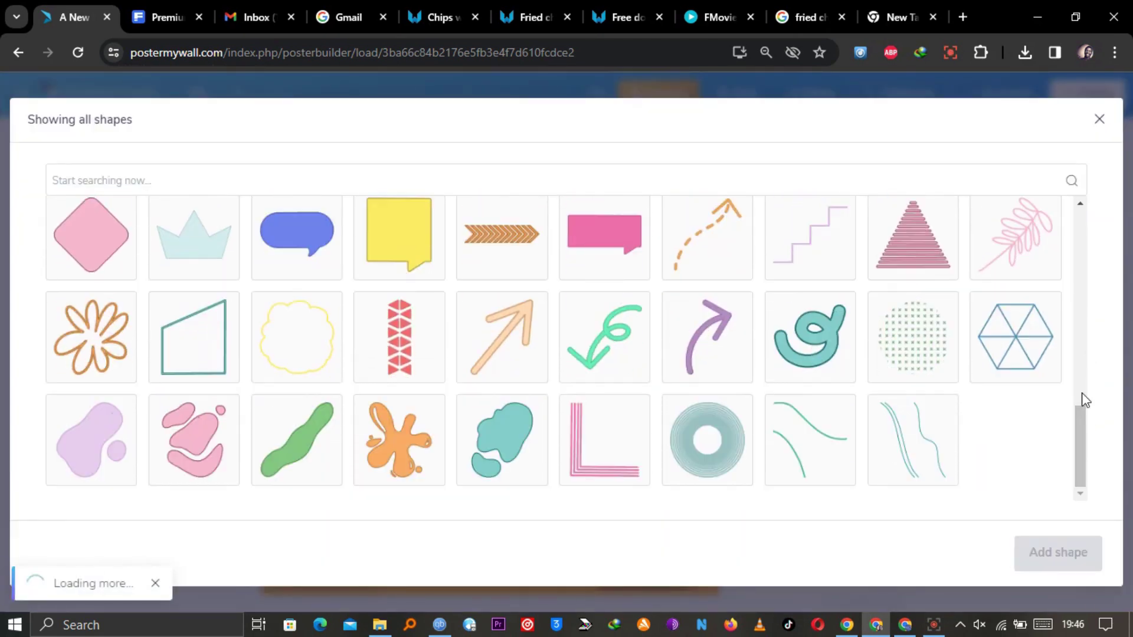
drag(1083, 345, 1086, 404)
click(916, 377)
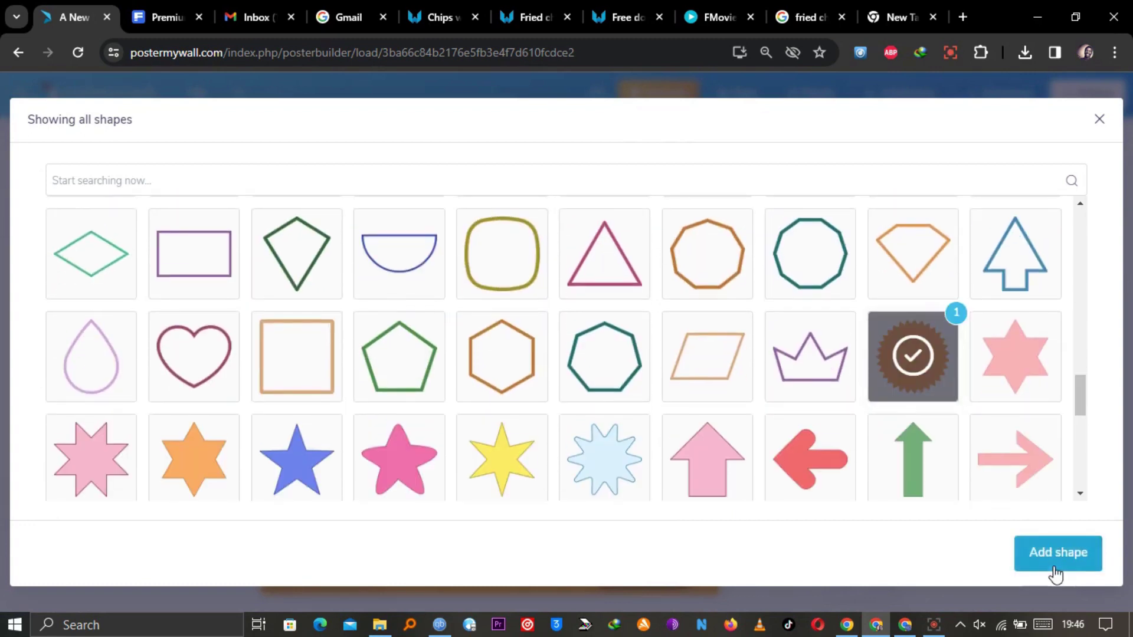
click(1057, 553)
Step: Scale down the starburst badge and place it over the burger's lower right edge
drag(380, 309, 595, 427)
drag(519, 489, 559, 465)
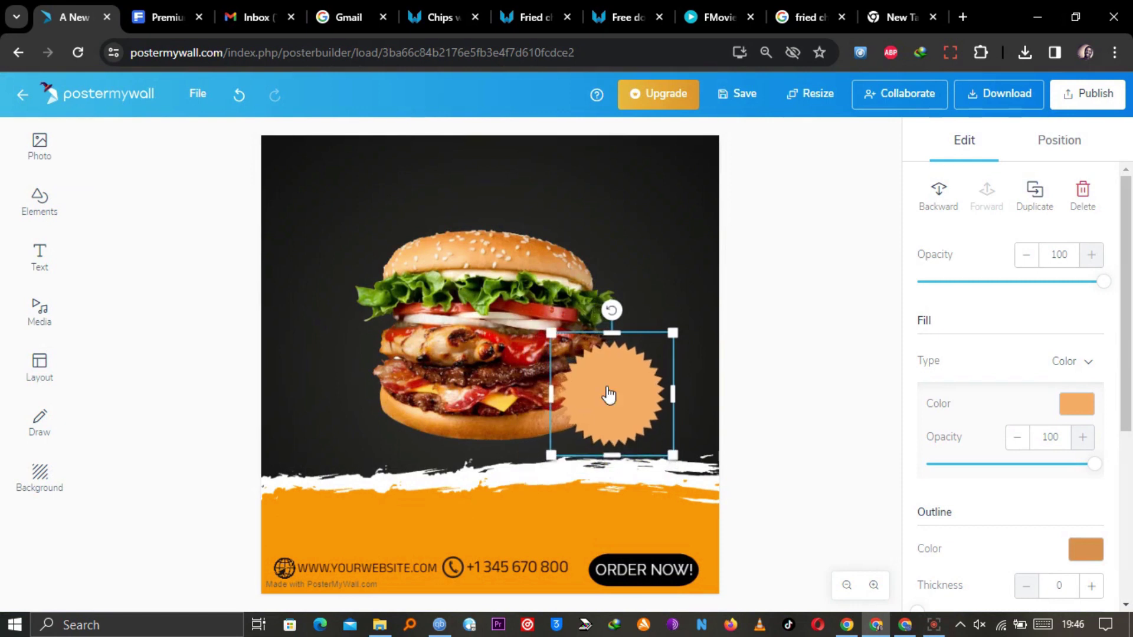
drag(608, 399, 582, 398)
drag(525, 455, 529, 448)
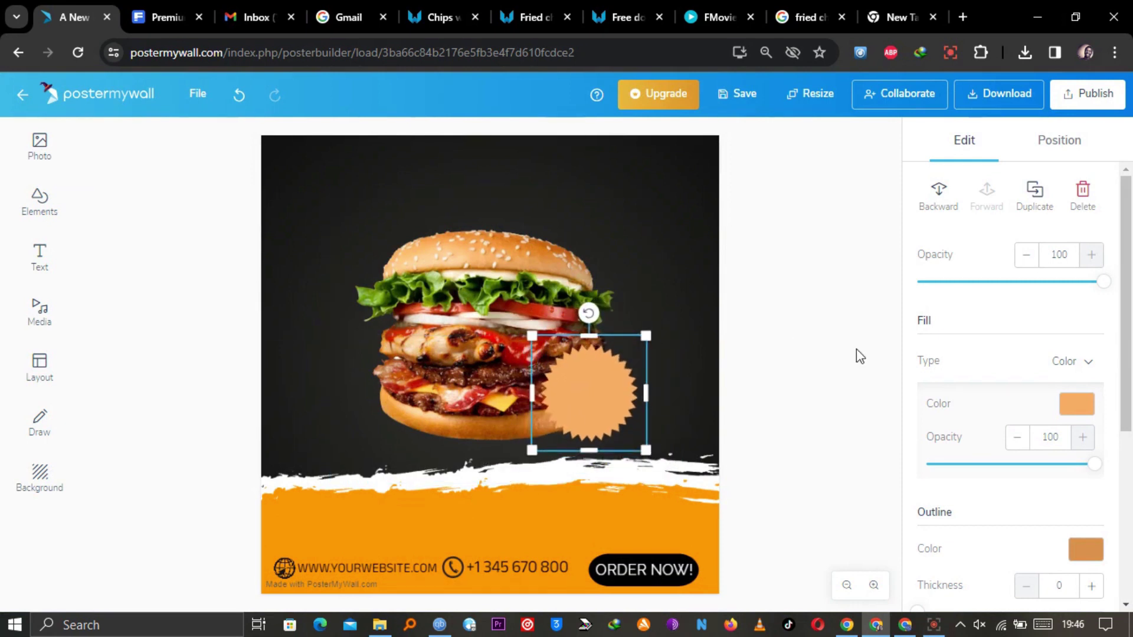
Step: Change the starburst badge's fill color to white
click(1066, 413)
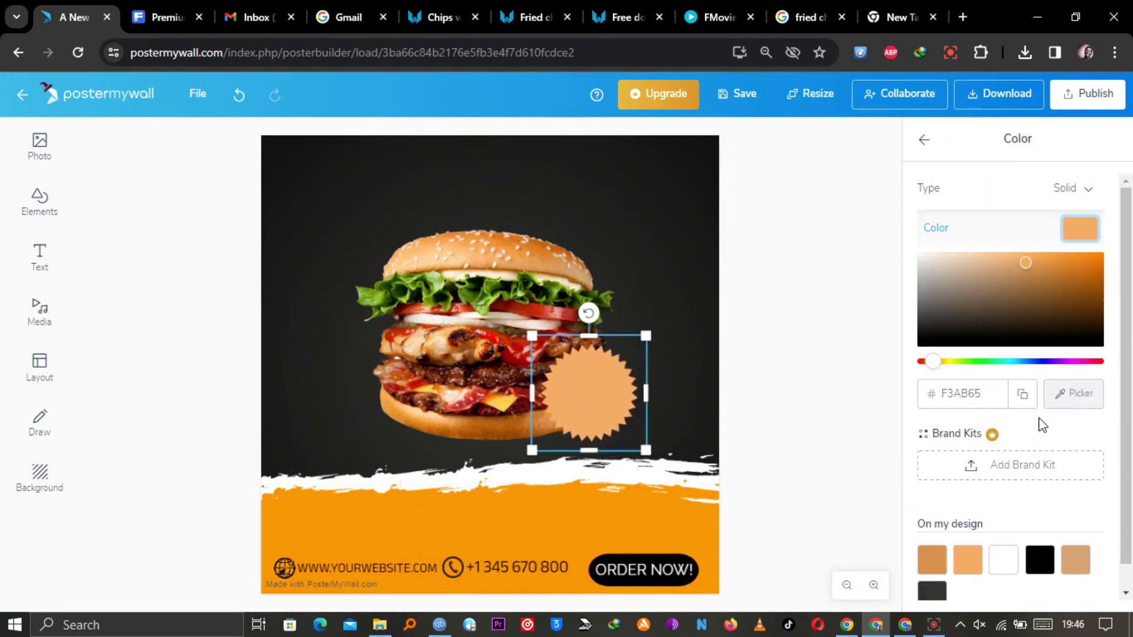
click(1003, 561)
click(924, 142)
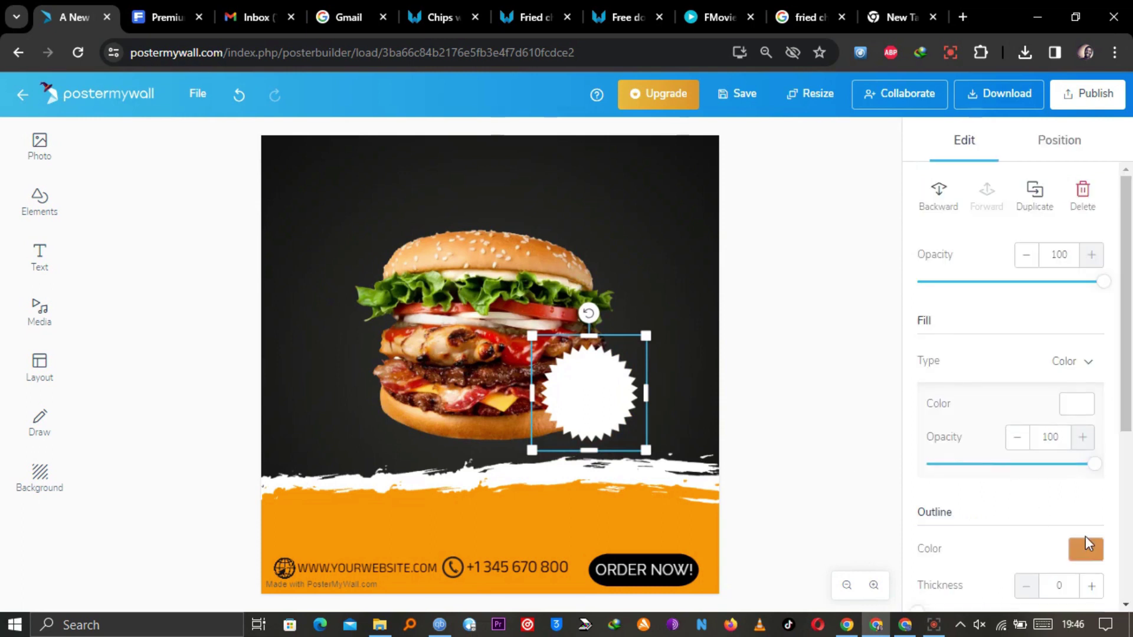
Step: Set the starburst badge's outline color to black and increase the outline thickness
click(1086, 549)
click(1003, 512)
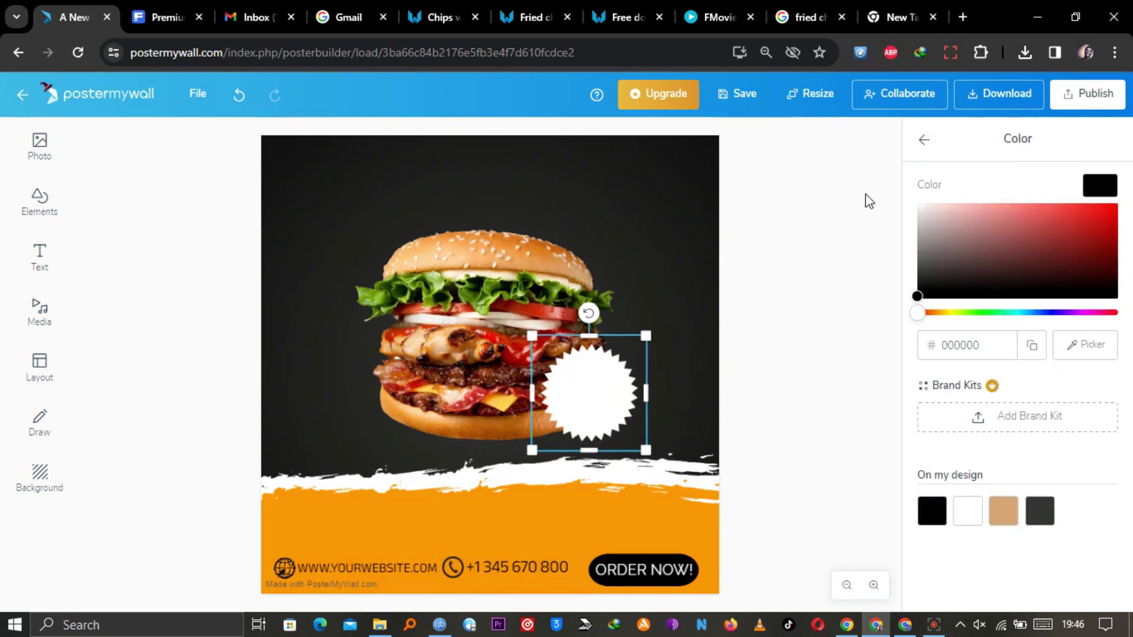
click(925, 139)
click(1091, 586)
click(1091, 586)
click(1091, 586)
click(1091, 586)
click(728, 425)
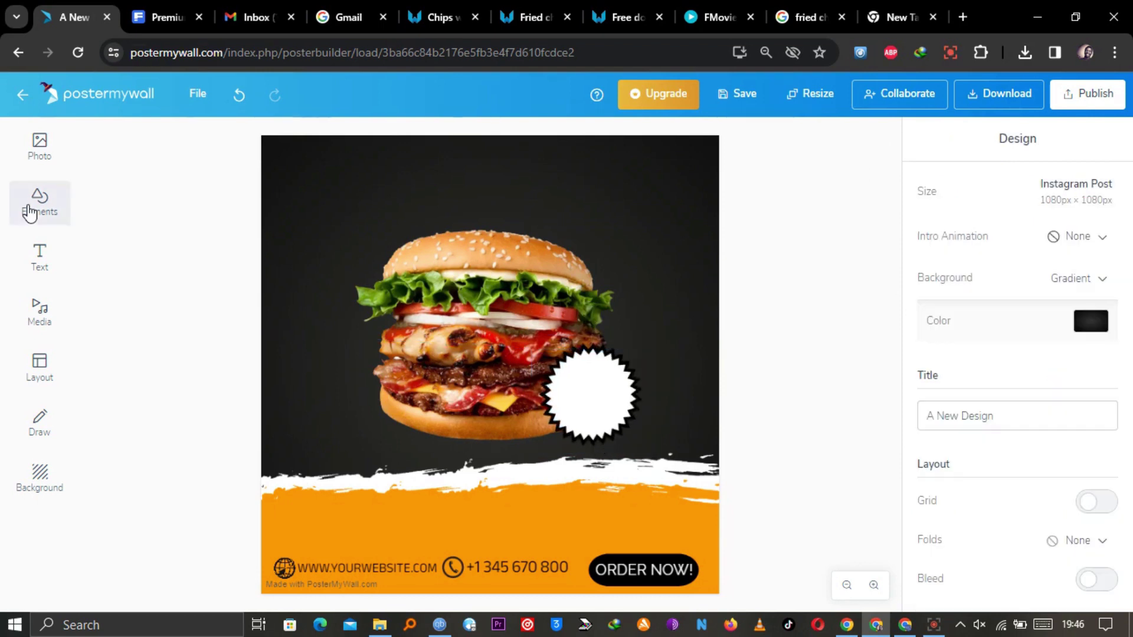
Step: Add the peach pill-shaped rounded rectangle from the shape library
click(29, 213)
drag(1077, 387, 1088, 258)
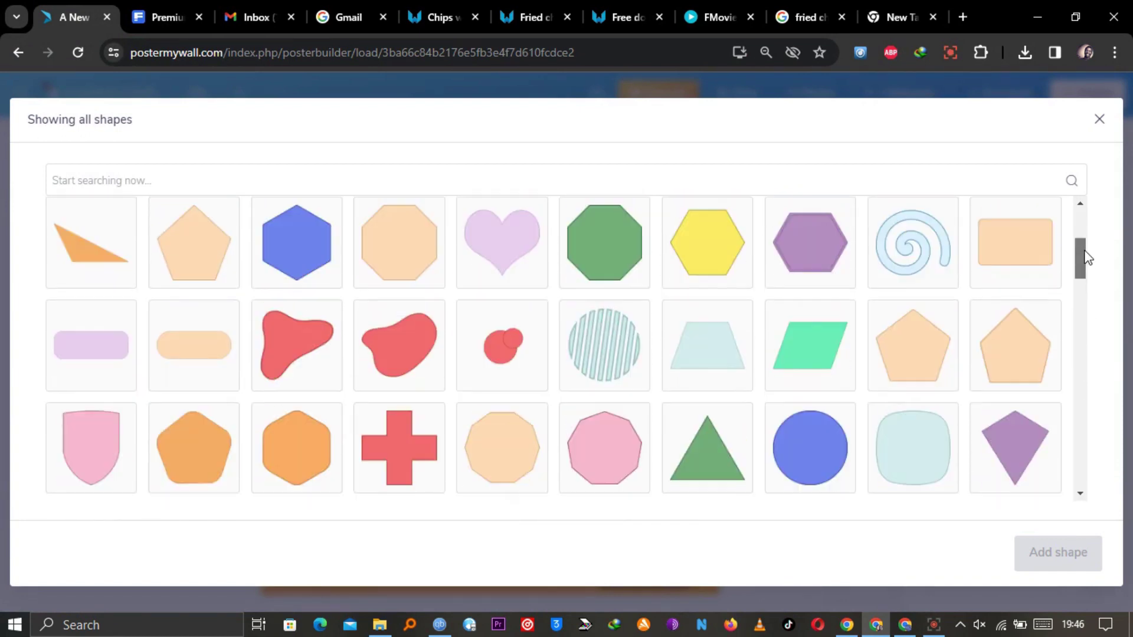
click(174, 381)
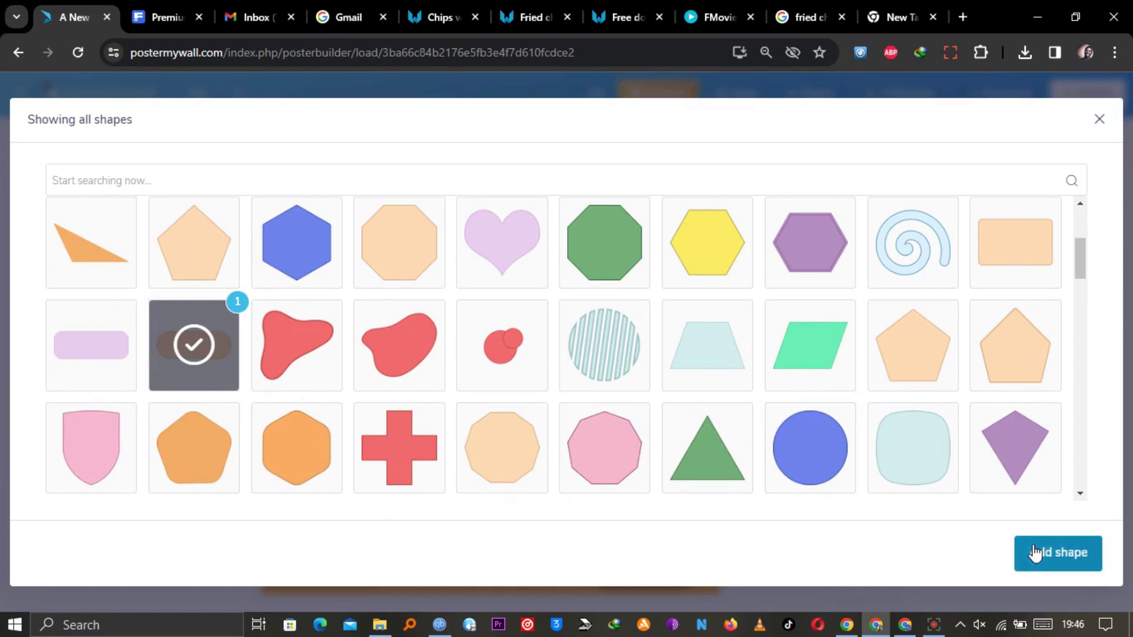
click(1036, 552)
Step: Fit the pill shape as a slim, wide bar at the top of the canvas and shrink the burger slightly beneath it
drag(413, 256, 445, 181)
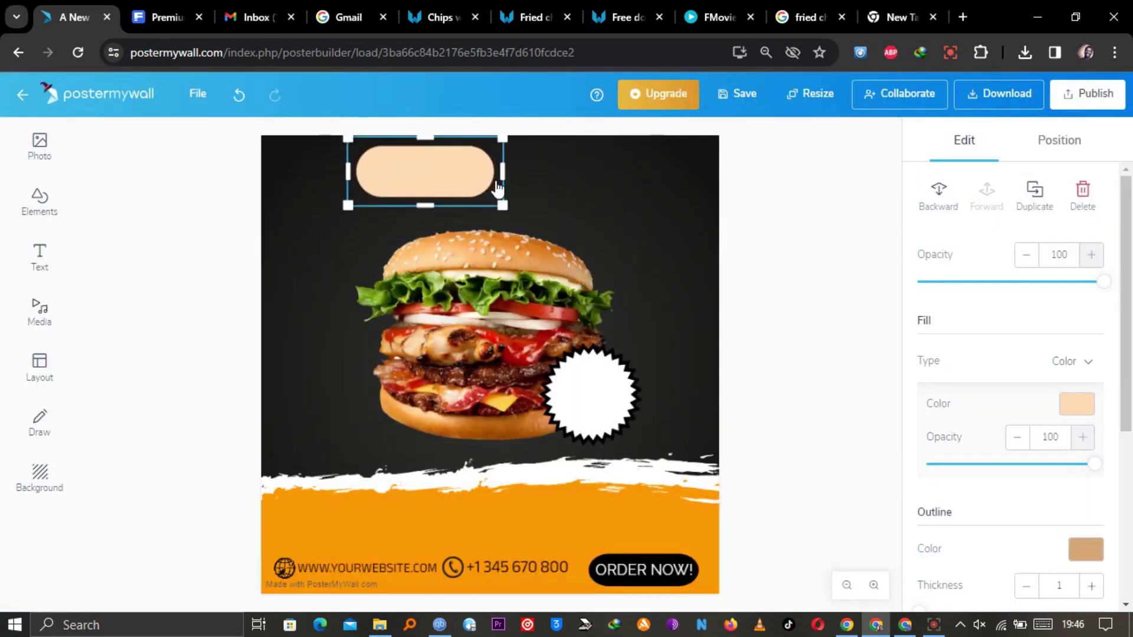
click(344, 200)
drag(328, 196, 379, 194)
click(472, 180)
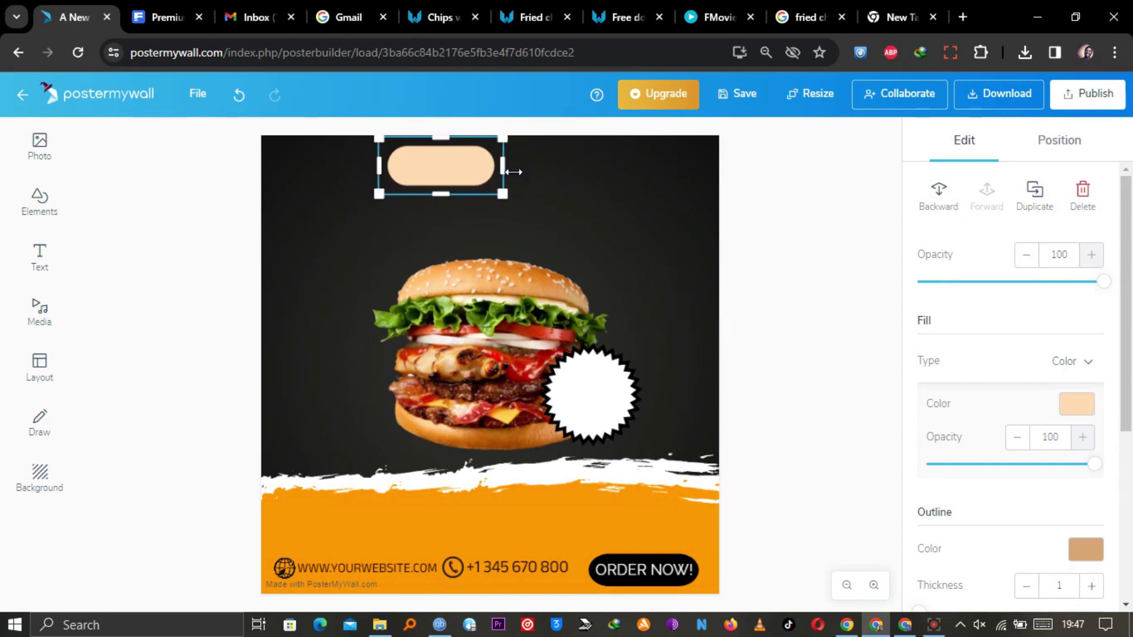
drag(505, 167, 559, 169)
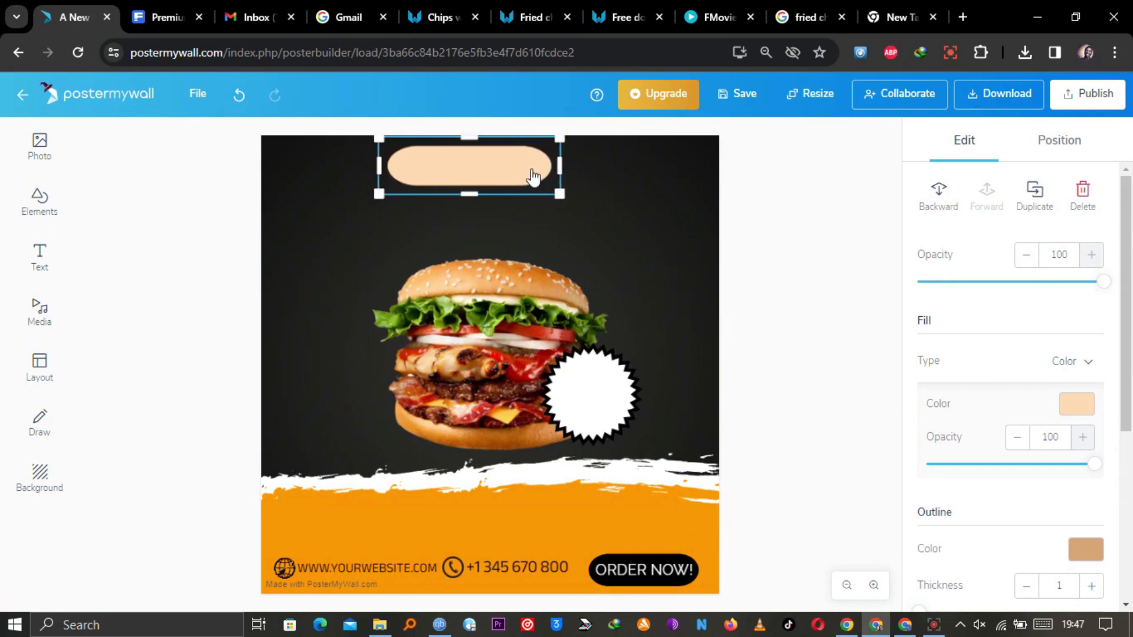
Step: Duplicate the pill shape and stagger the two pills above the burger, the copy lower and further left
right_click(532, 175)
click(602, 336)
drag(490, 171, 458, 207)
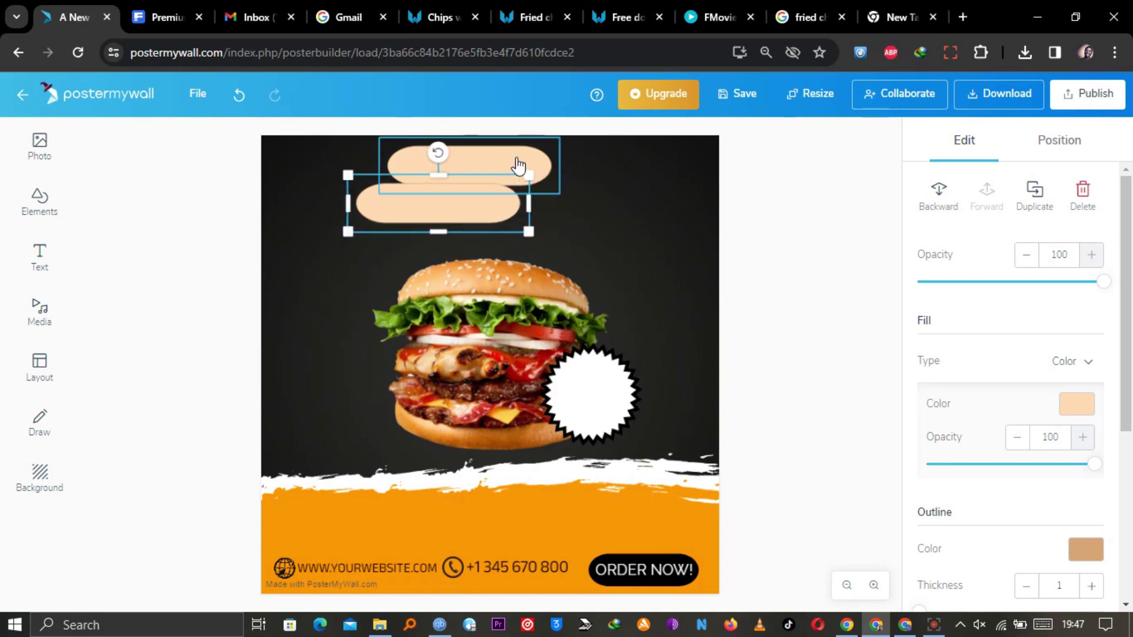
drag(519, 167, 562, 168)
click(481, 193)
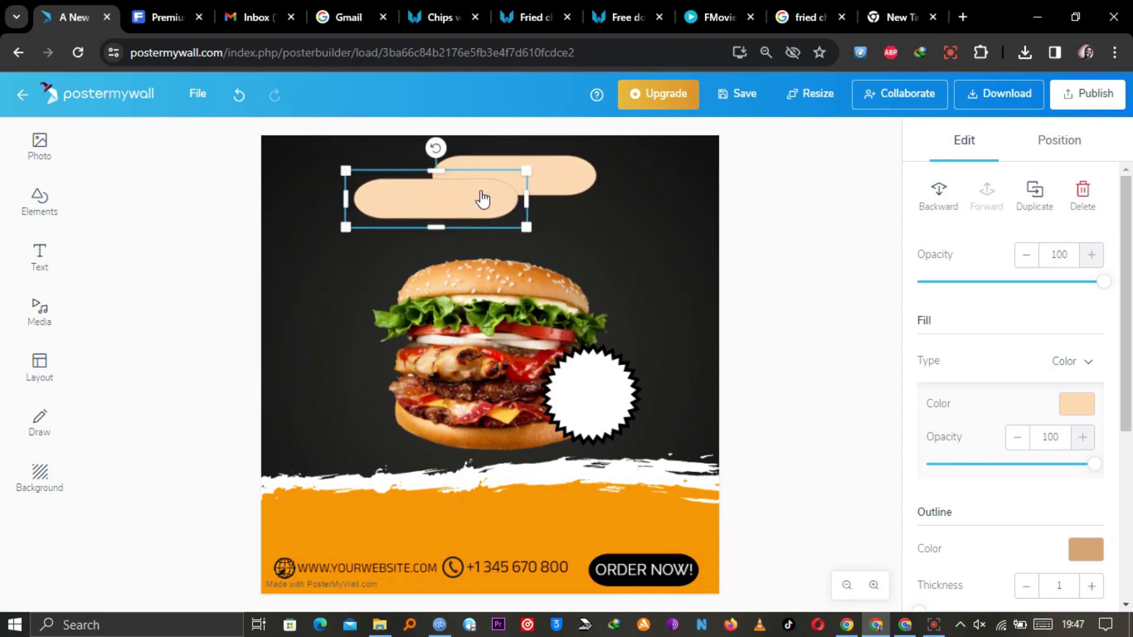
Step: Enlarge both peach pills slightly and stagger them overlapping above the burger, the lower pill offset to the right
drag(449, 207, 454, 206)
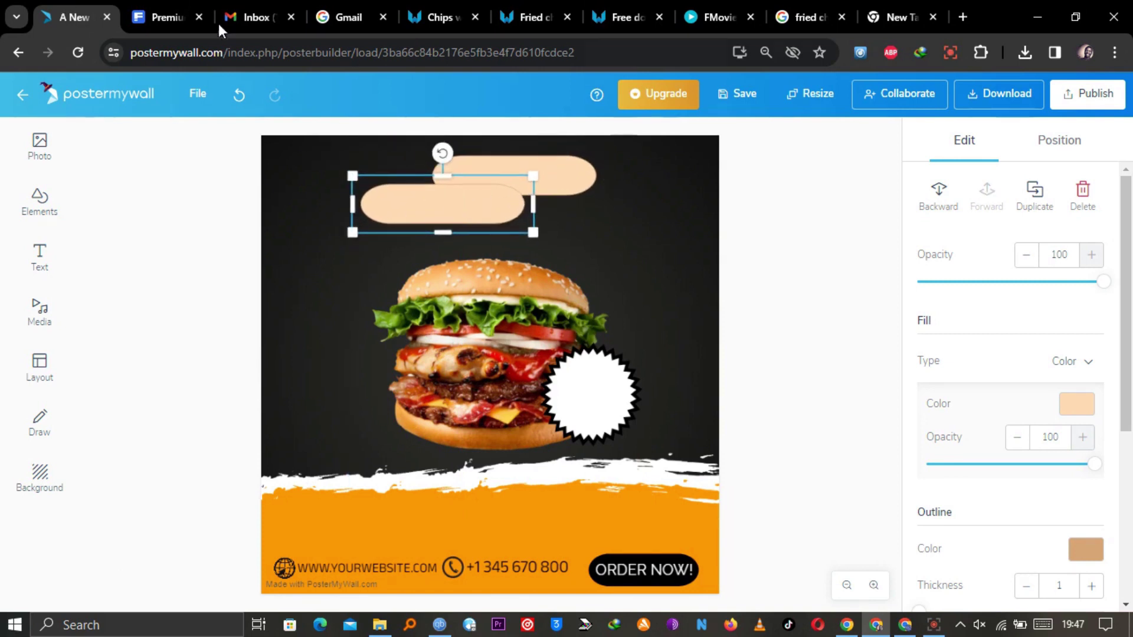
drag(479, 167, 443, 159)
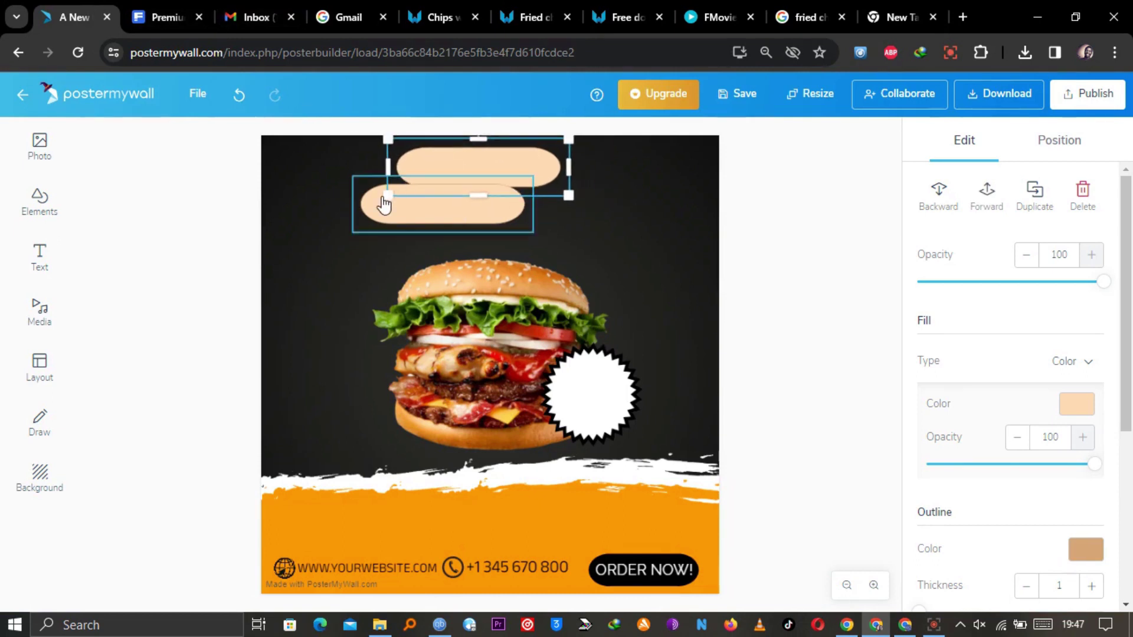
drag(417, 207, 484, 202)
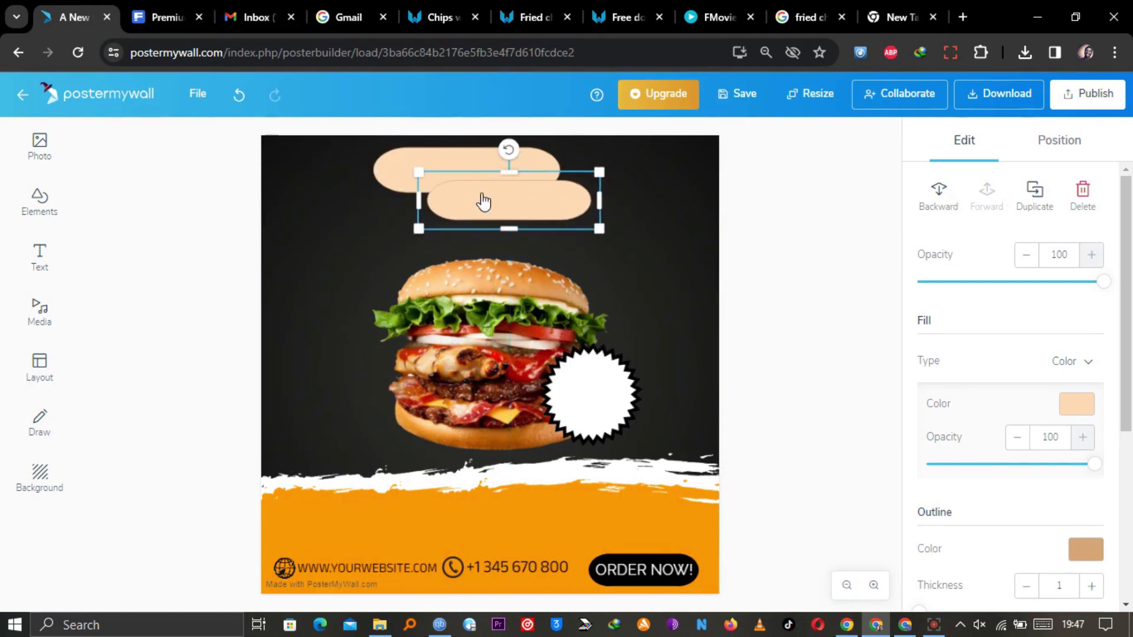
drag(594, 225, 615, 231)
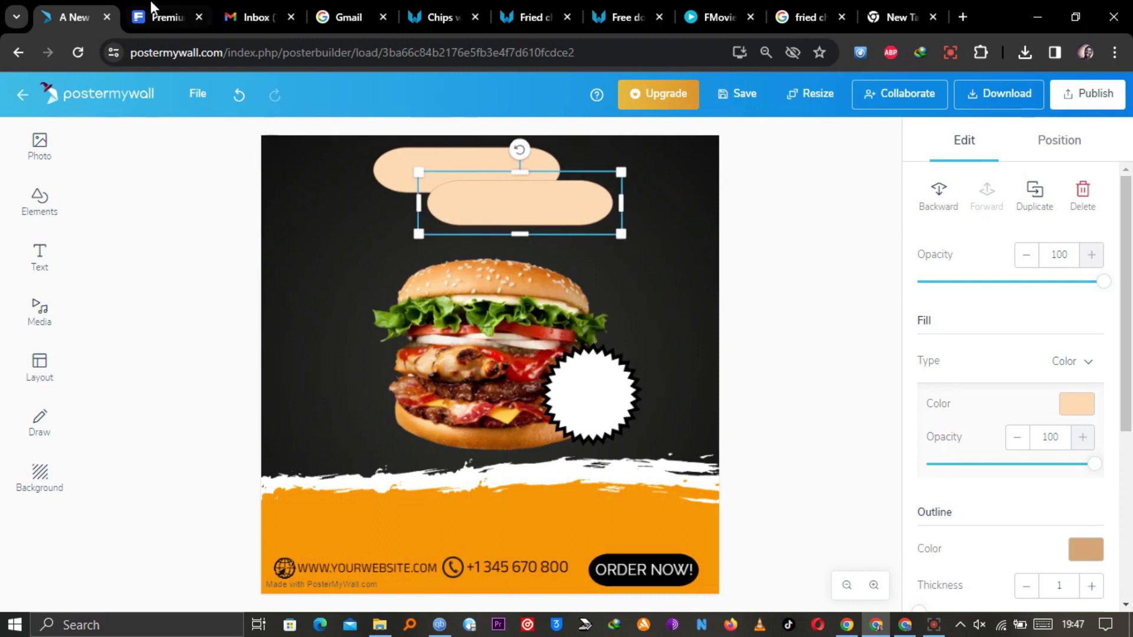
mouse_move(467, 214)
mouse_down()
mouse_move(454, 205)
mouse_move(462, 217)
mouse_up()
click(267, 206)
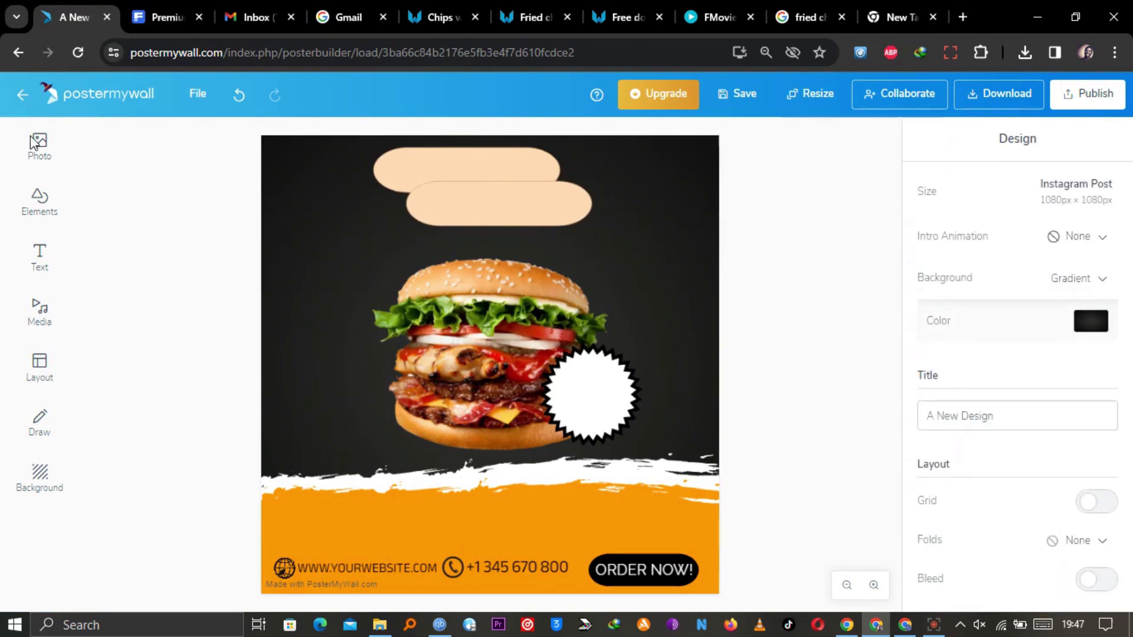
Step: Insert a default text box and recolor the upper pill with the orange sampled from the poster's lower area
click(46, 259)
click(183, 268)
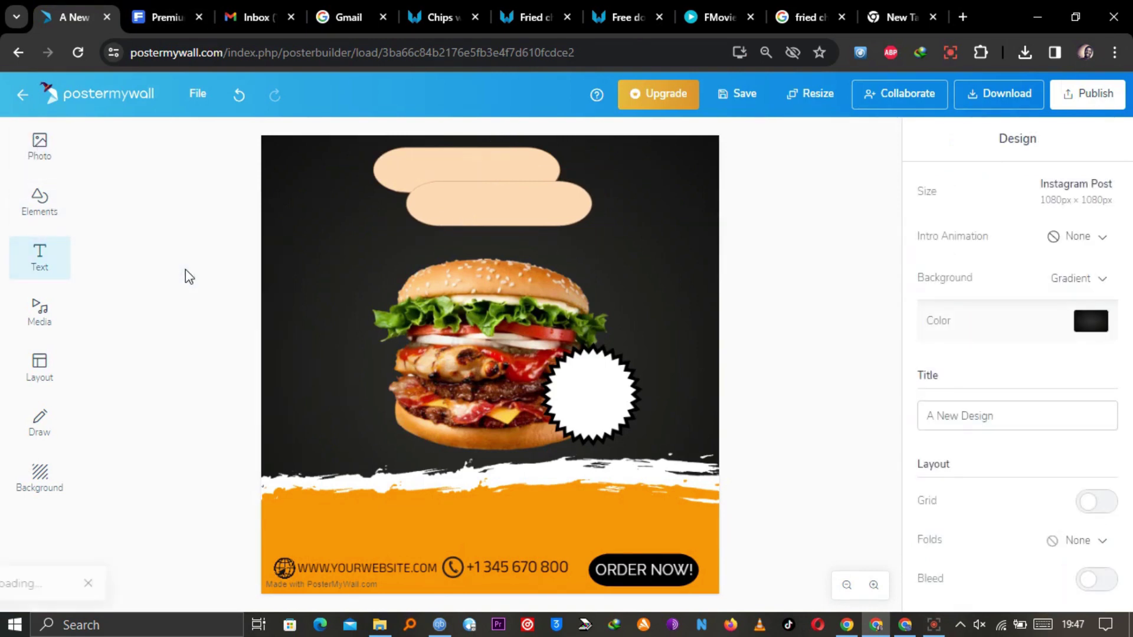
click(489, 180)
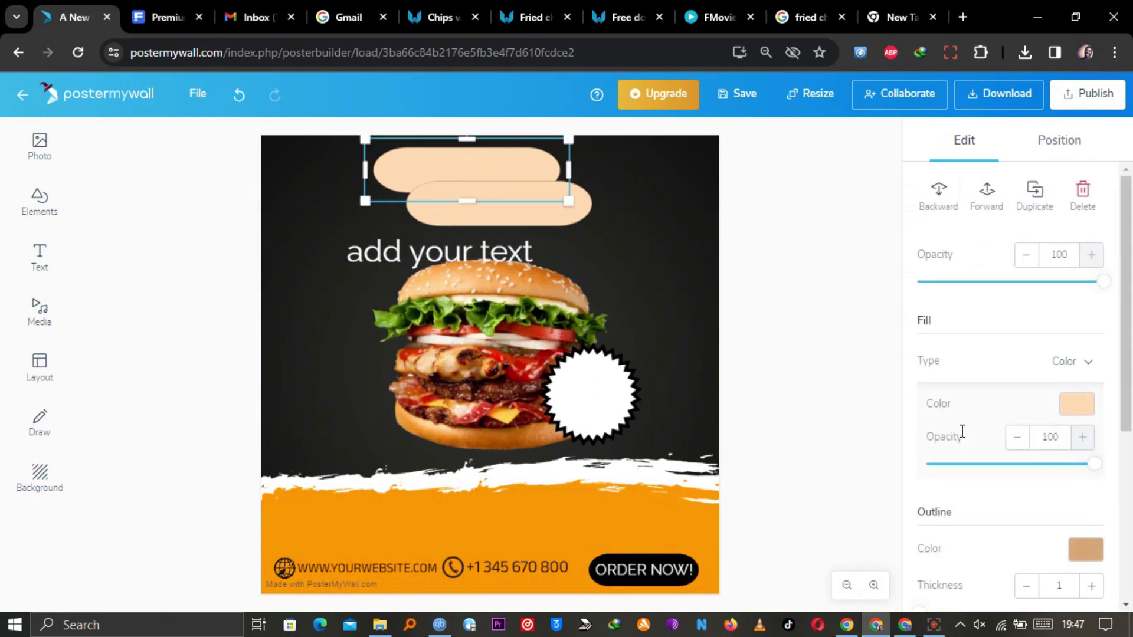
click(1083, 407)
click(1084, 394)
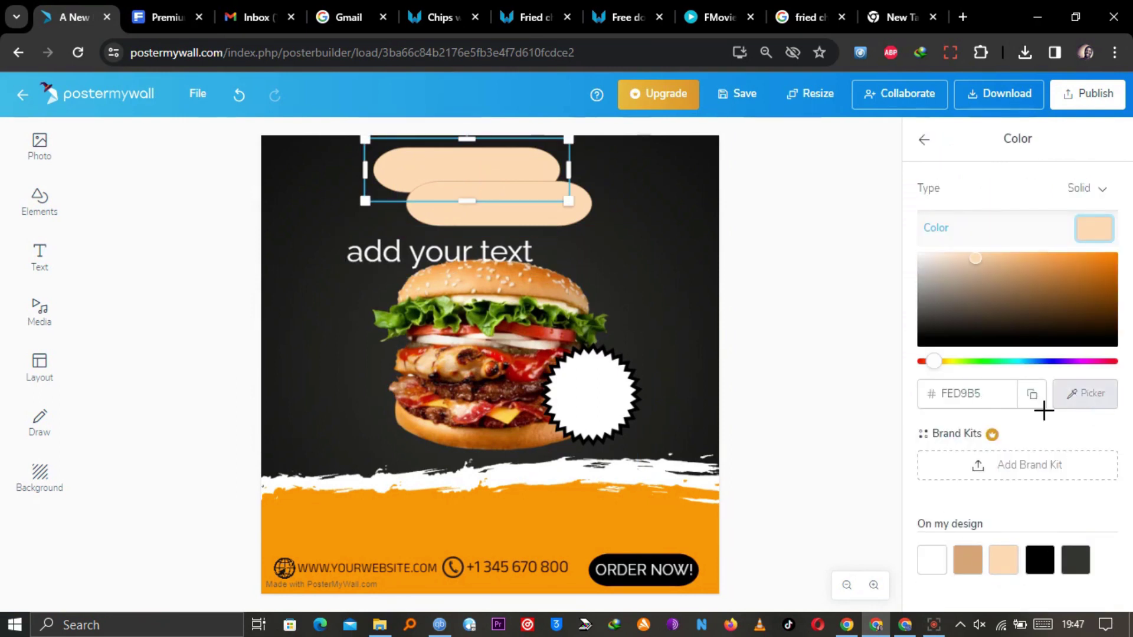
click(653, 524)
click(661, 518)
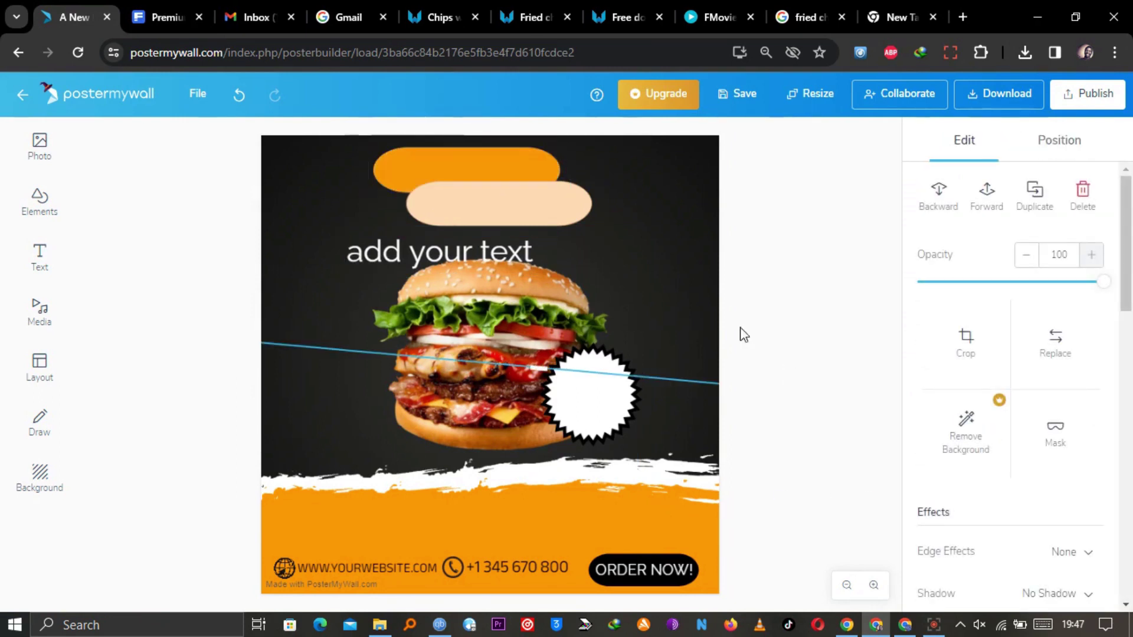
Step: Remove the outlines of both pills by setting their outline thickness to 0
click(469, 150)
scroll(1110, 413, down, 5)
scroll(1109, 413, up, 3)
click(1026, 462)
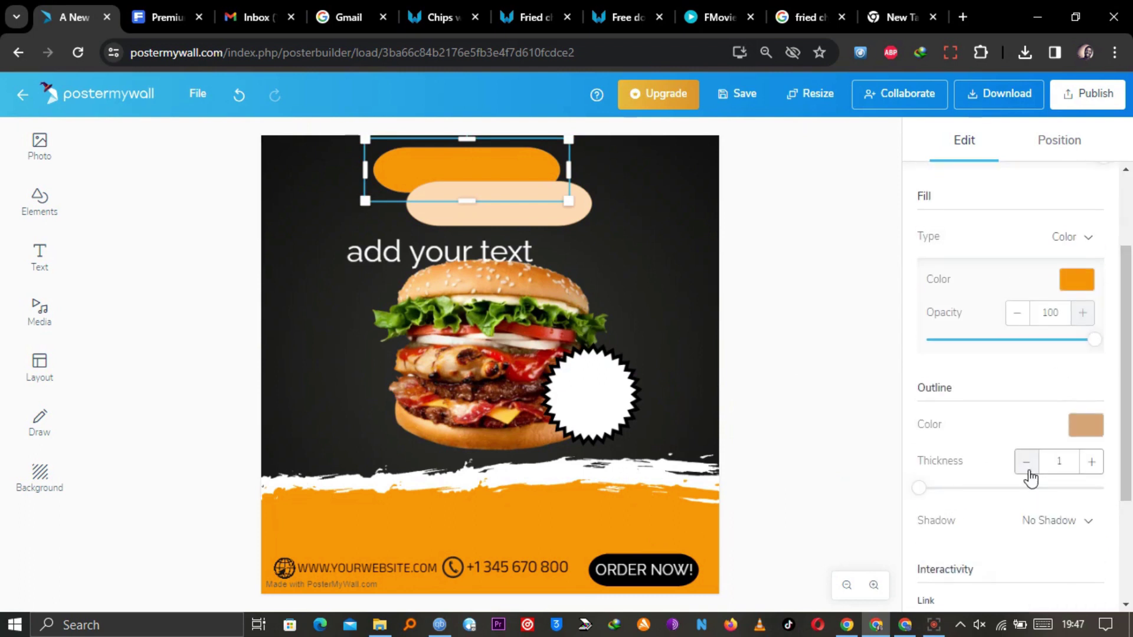
click(585, 195)
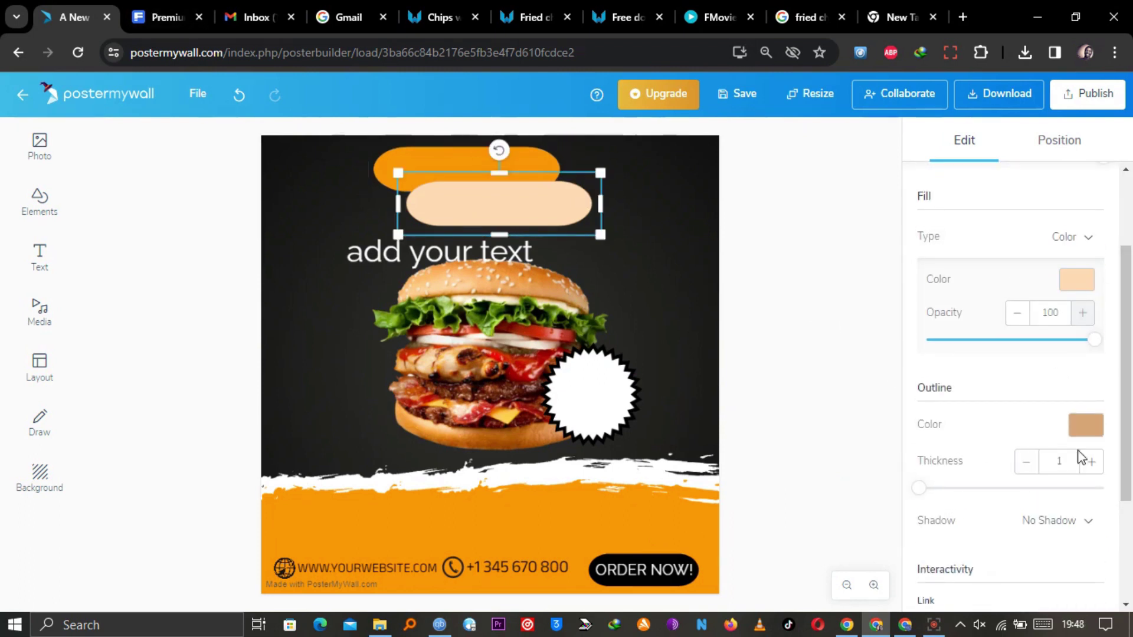
click(1026, 462)
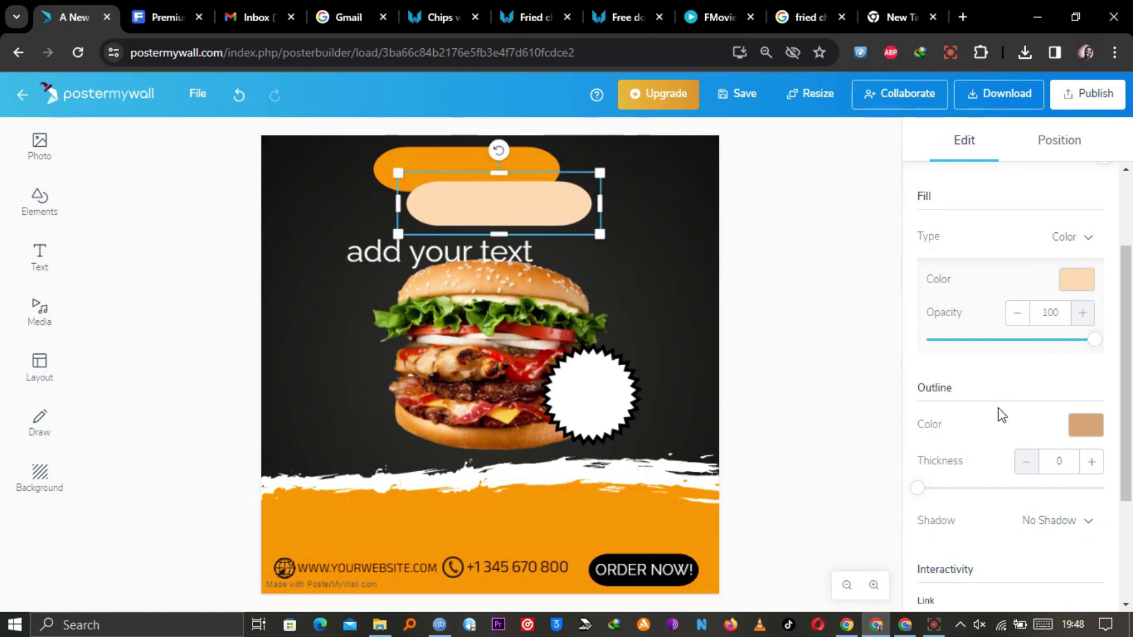
Step: Set the lower pill's fill color to white, FFFFFF
click(1073, 282)
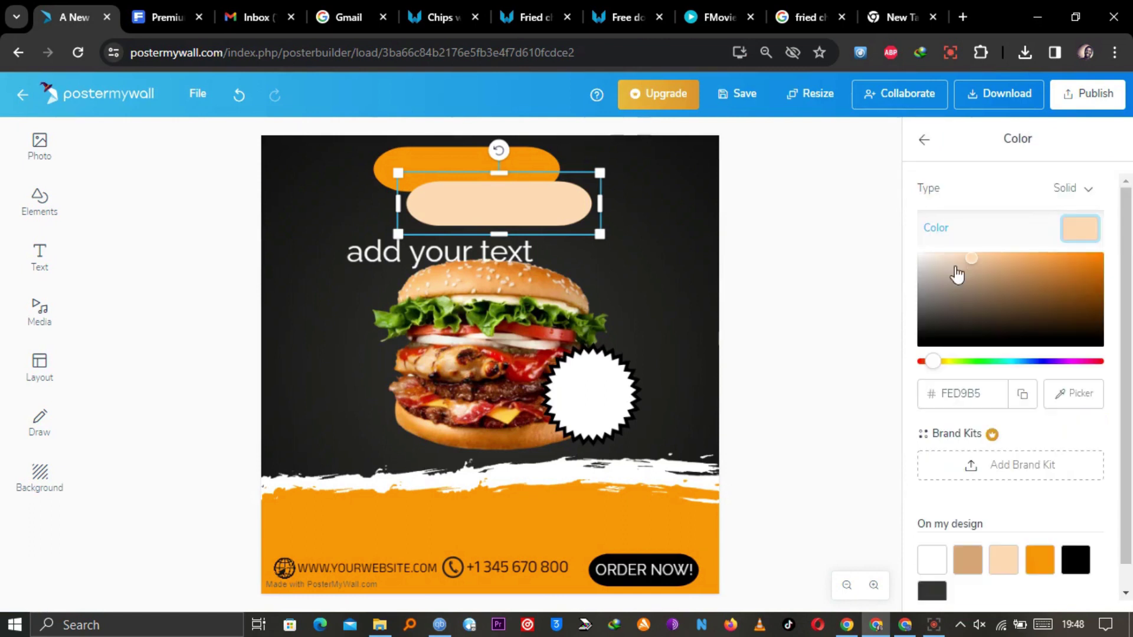
drag(973, 270, 863, 248)
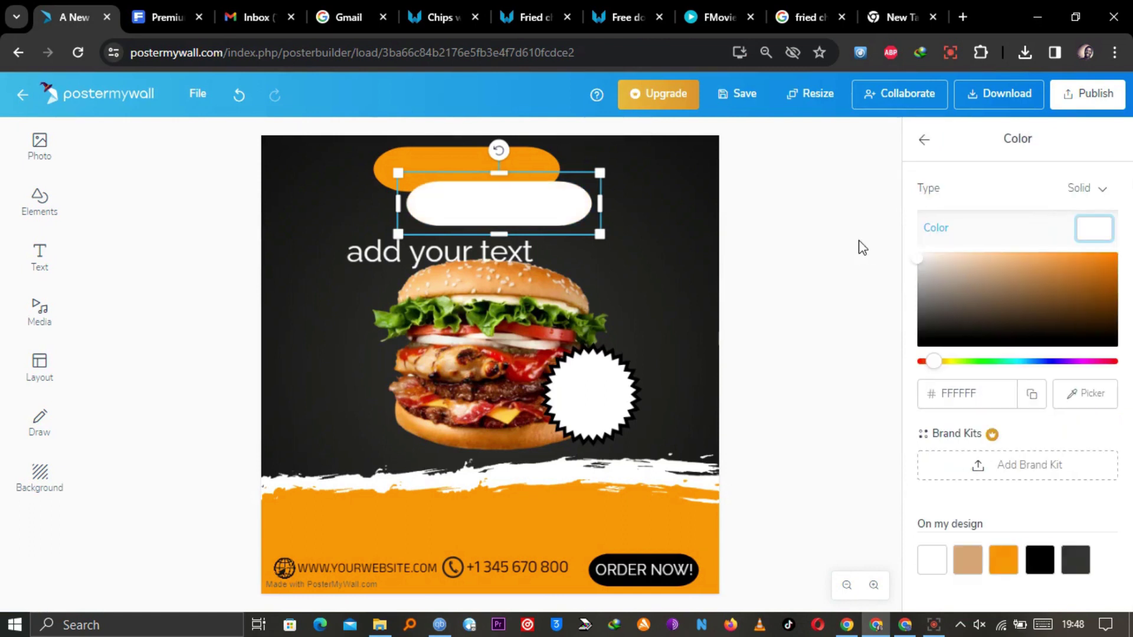
click(920, 140)
Step: Move the placeholder text box up from the burger onto the orange pill
click(366, 244)
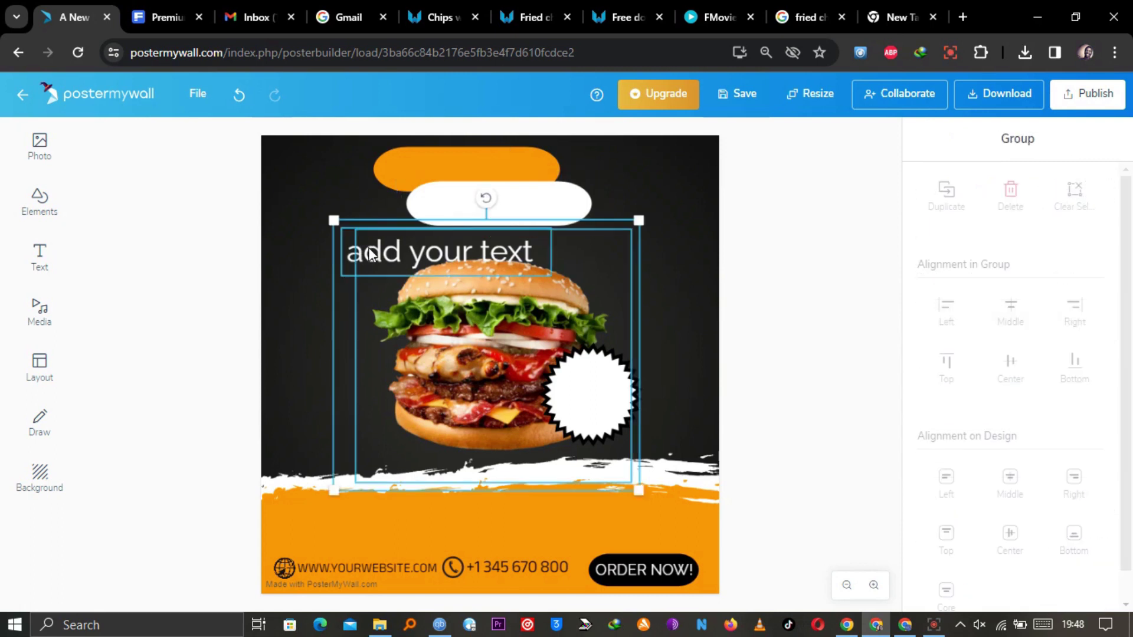
click(329, 230)
drag(407, 267, 439, 174)
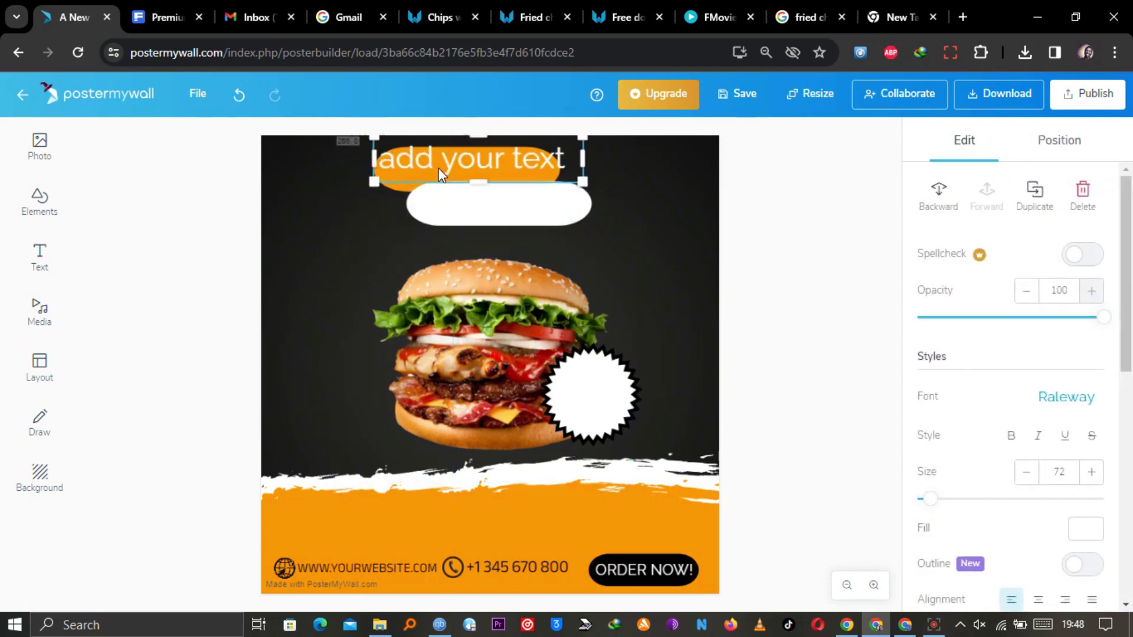
Step: Replace the placeholder text with "SPECIAL & DELICIOUS"
double_click(440, 174)
click(1045, 630)
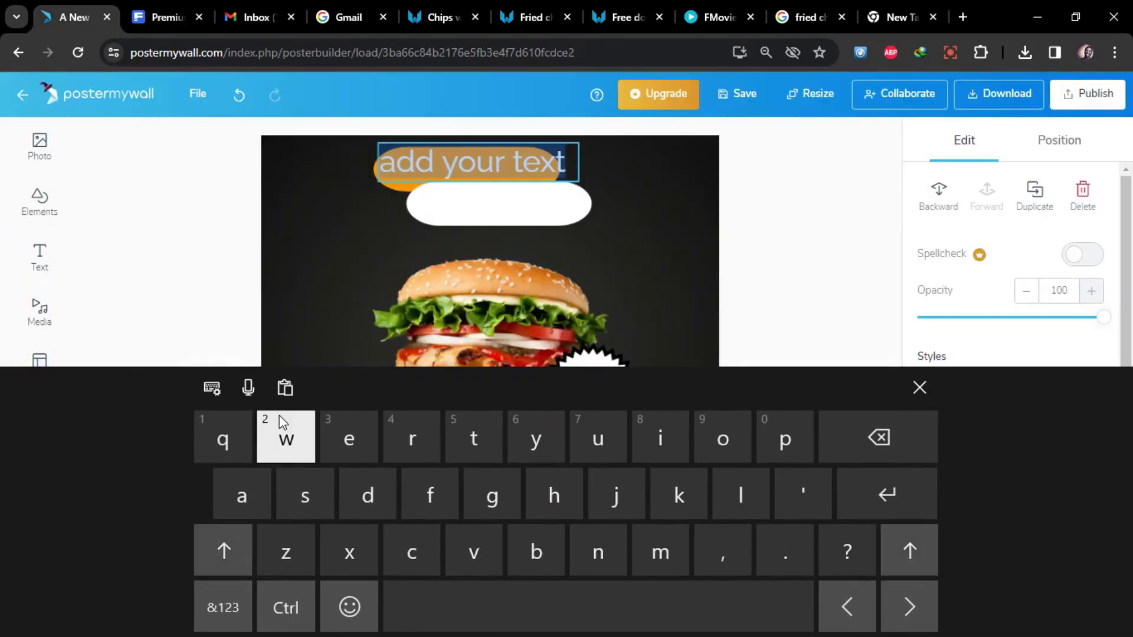
click(224, 550)
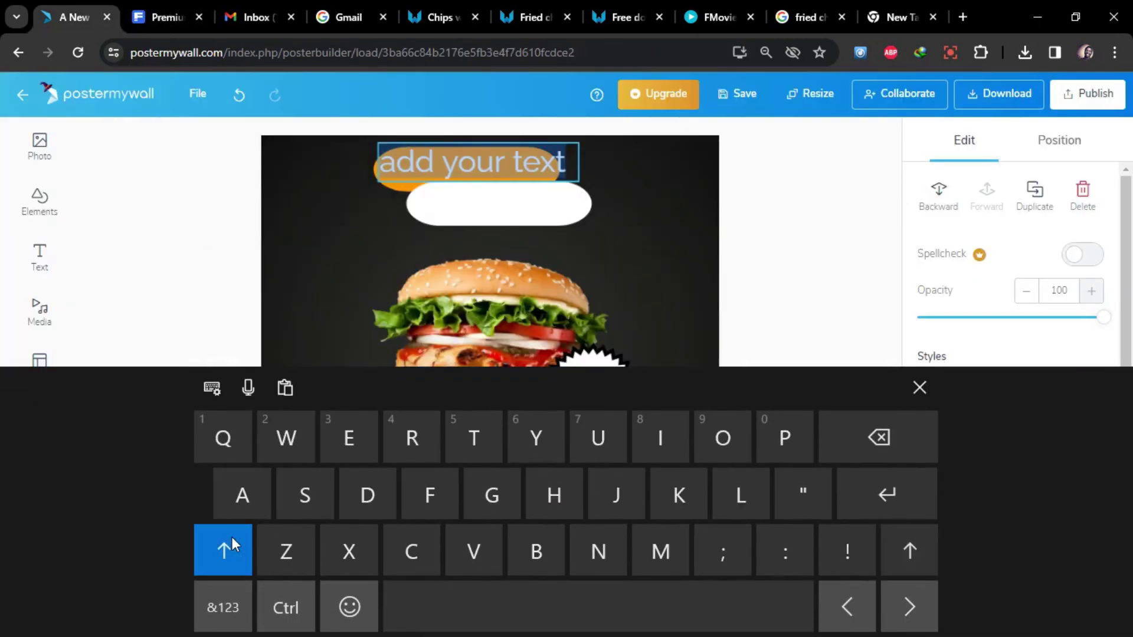
click(306, 496)
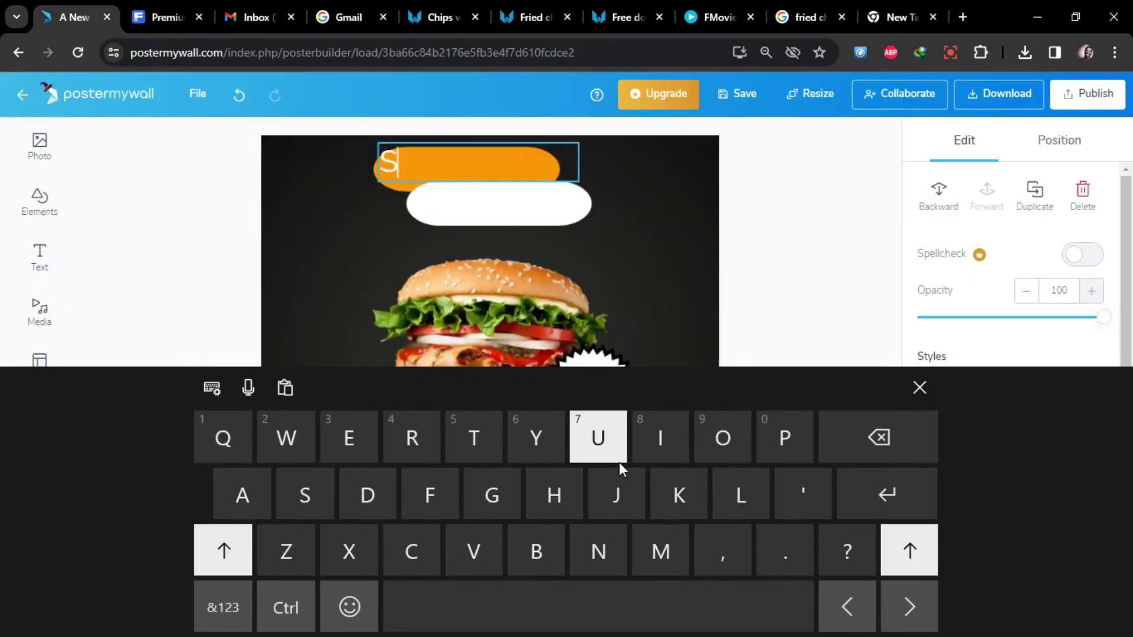
click(762, 459)
click(353, 448)
click(412, 551)
click(655, 450)
click(248, 491)
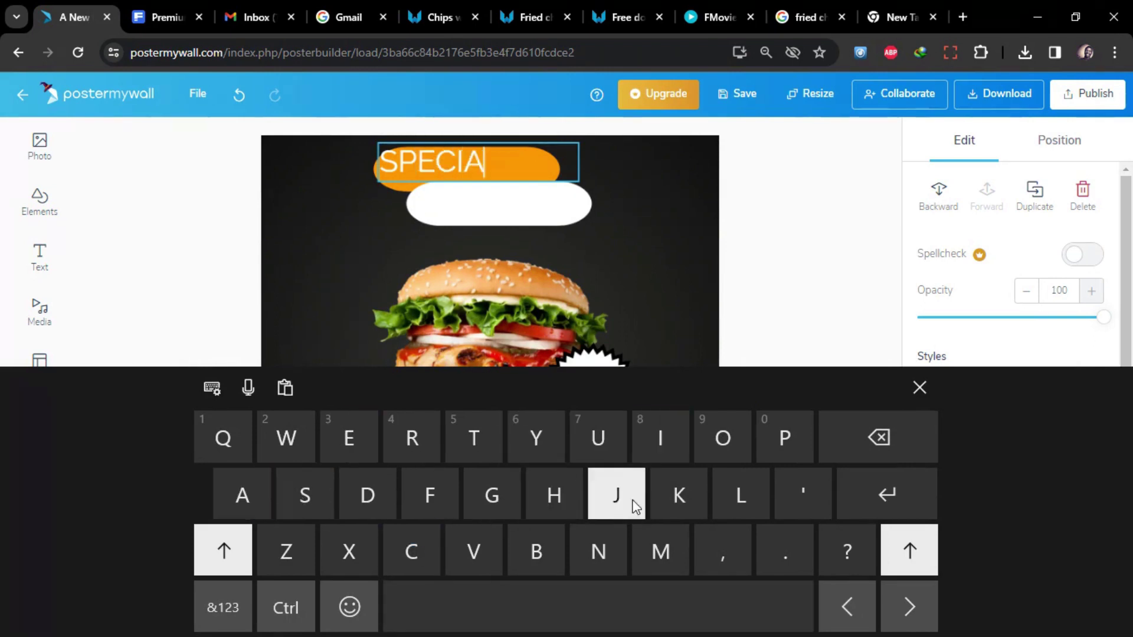
click(725, 506)
click(644, 626)
click(236, 596)
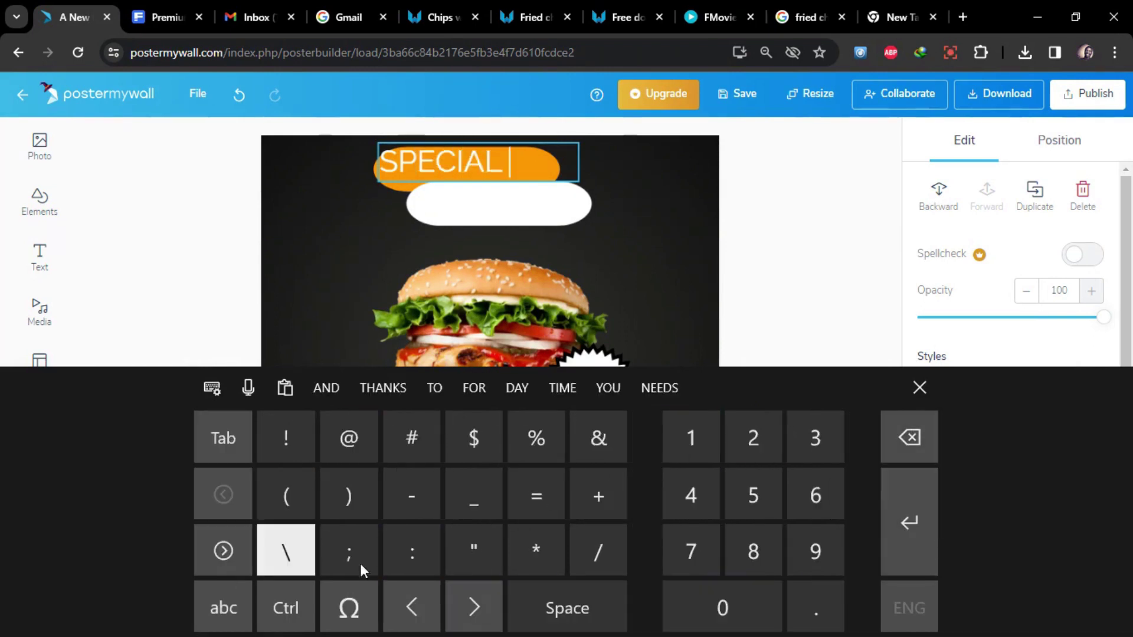
click(596, 440)
click(558, 595)
click(236, 603)
click(229, 543)
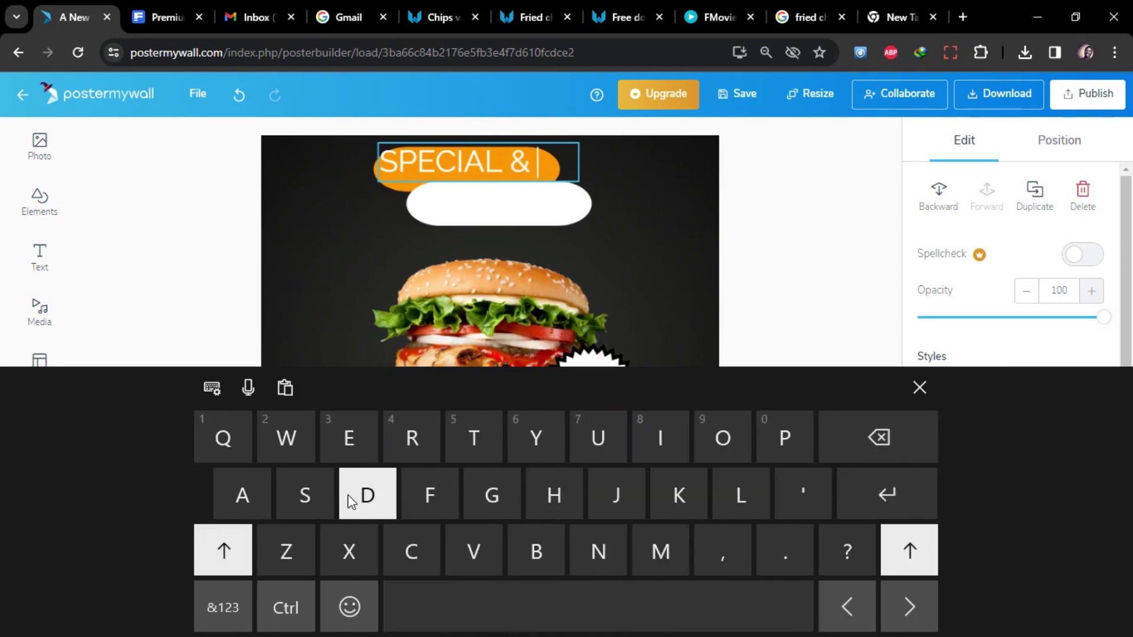
click(353, 452)
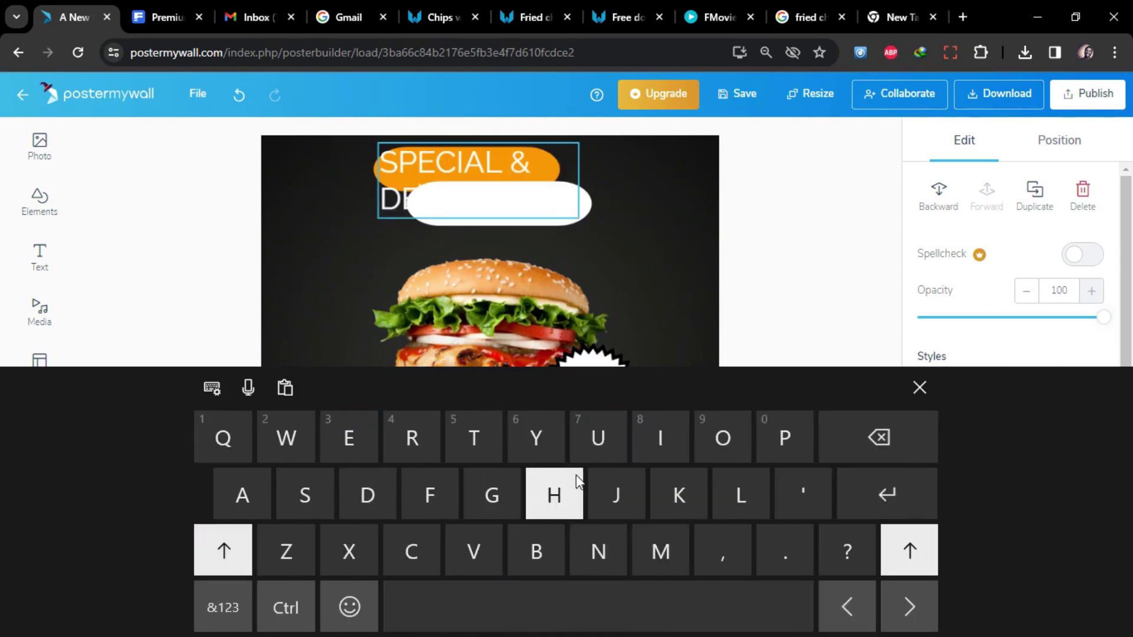
click(407, 549)
click(664, 449)
click(721, 449)
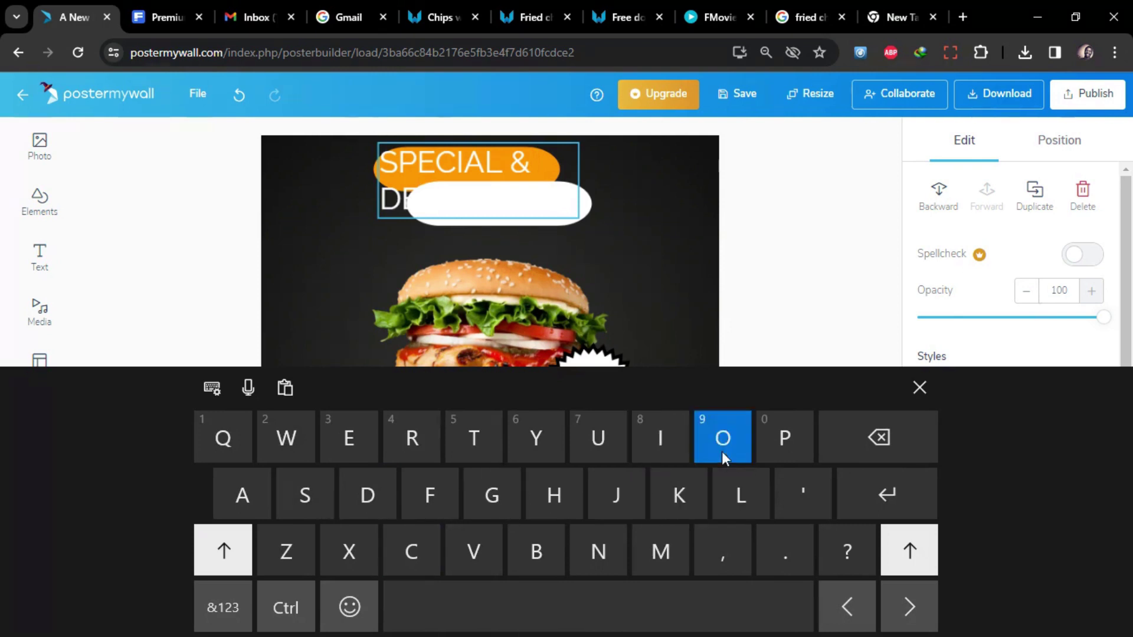
click(308, 497)
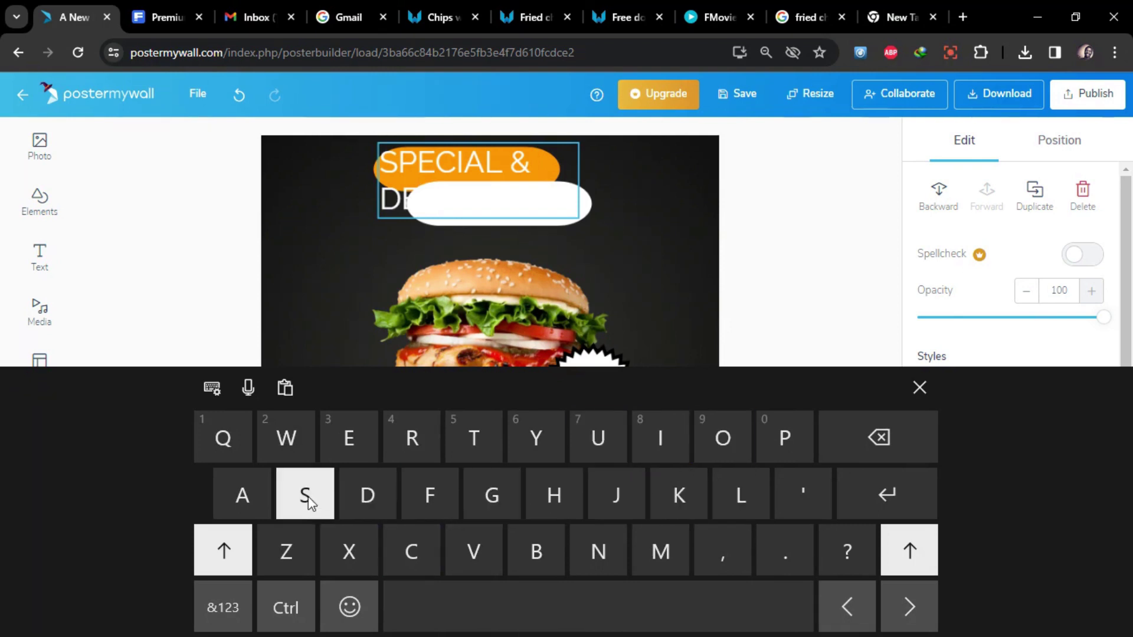
click(919, 387)
click(595, 193)
Step: Shrink the "SPECIAL & DELICIOUS" text to size 36 and place it inside the orange pill
click(455, 162)
drag(584, 180, 530, 161)
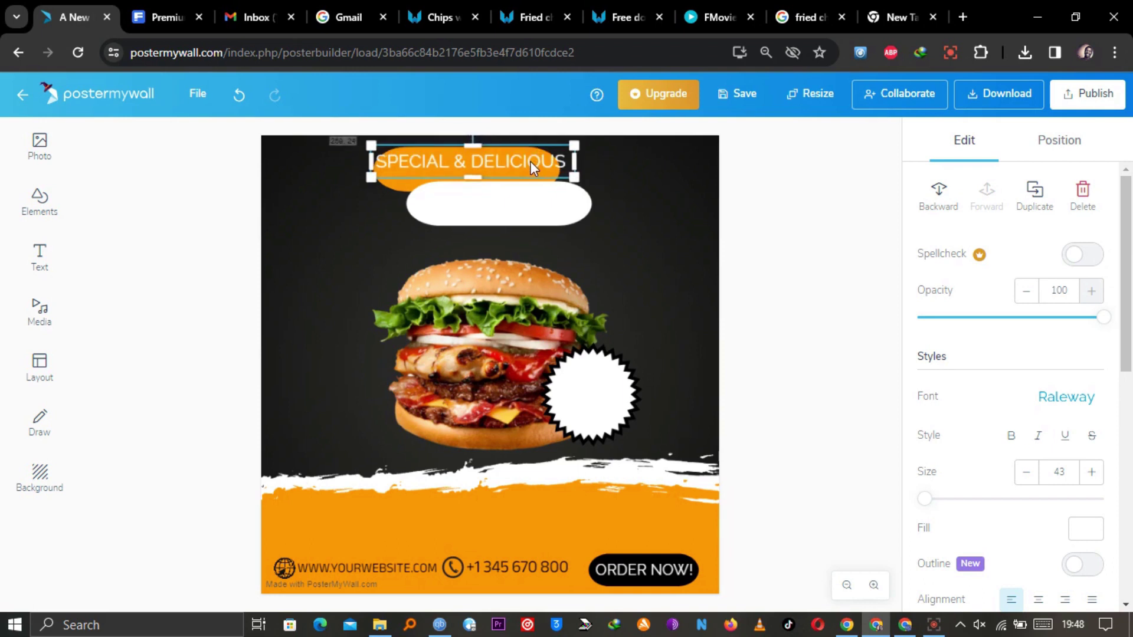
drag(394, 182, 449, 163)
Step: Duplicate the "SPECIAL & DELICIOUS" text, place the copy on the white pill and set its fill to black
right_click(450, 163)
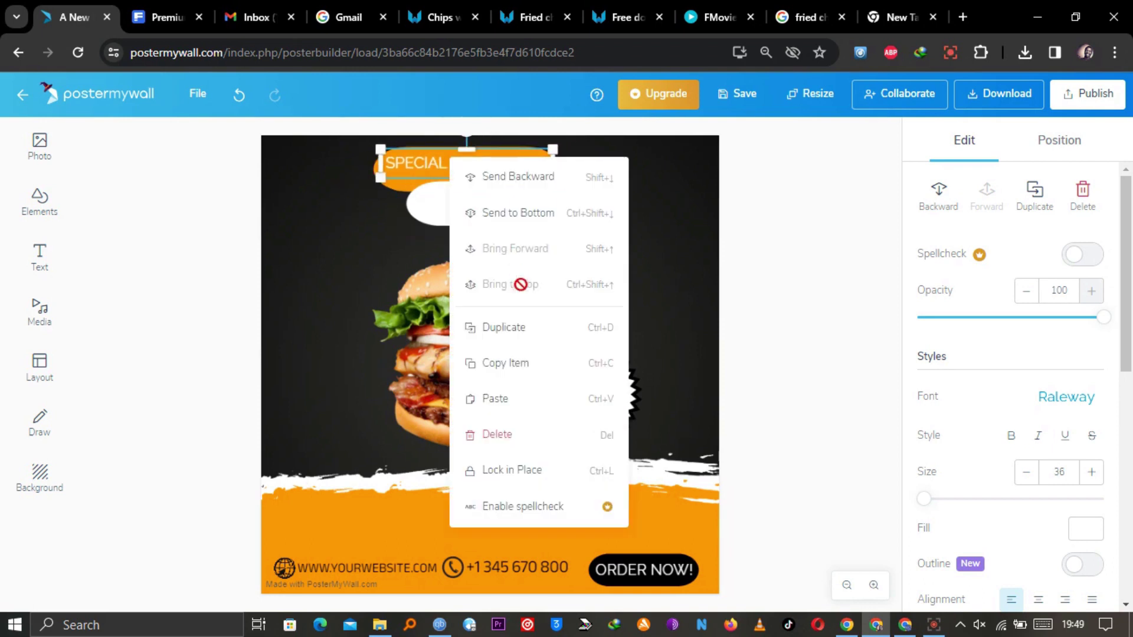
click(523, 324)
double_click(448, 171)
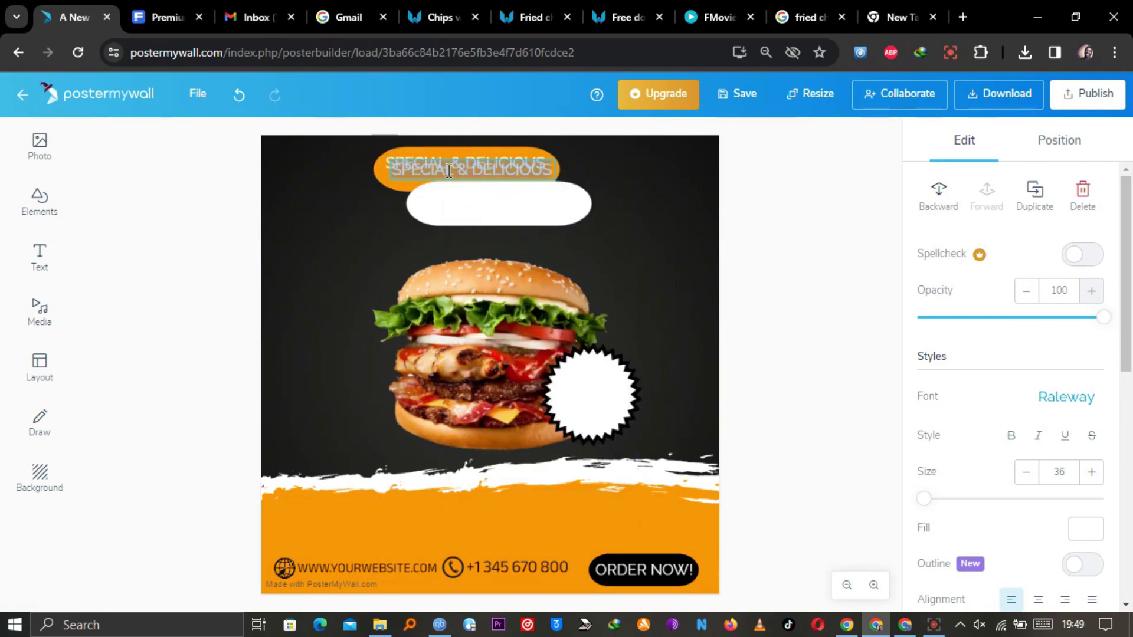
click(378, 167)
drag(411, 170, 442, 204)
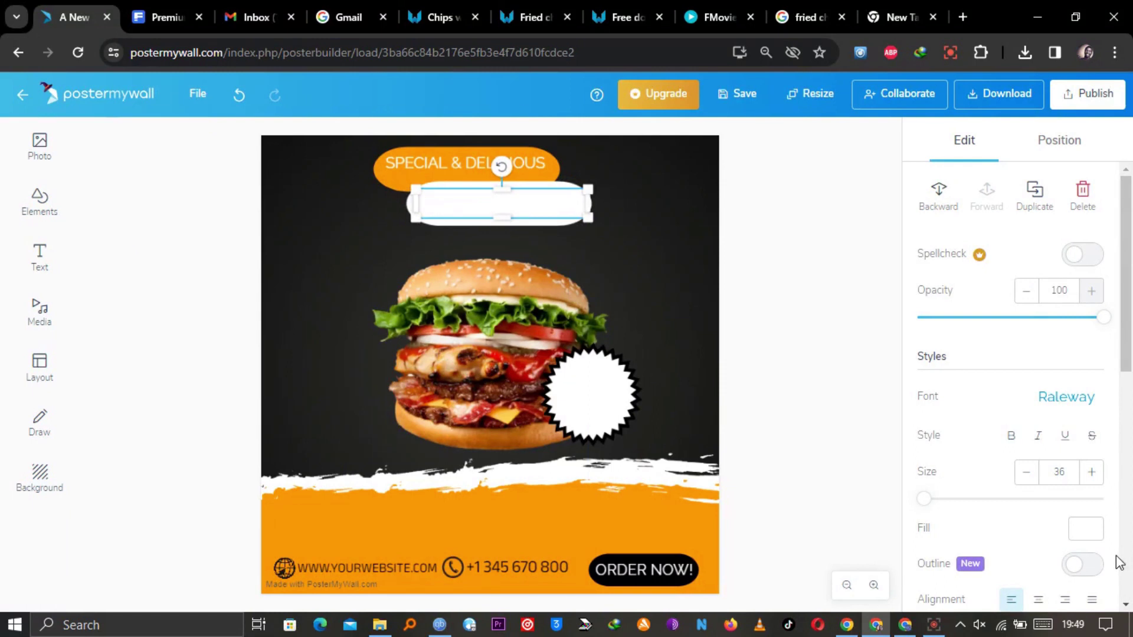
click(1086, 531)
click(1040, 560)
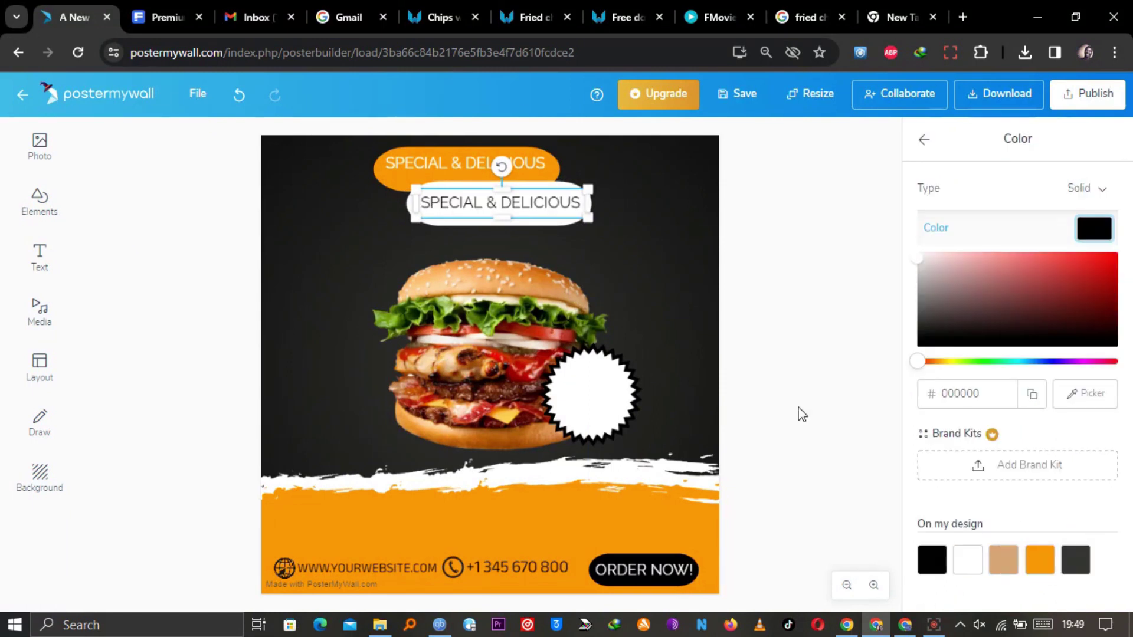
Step: Change the black text on the white pill to "FOOD MENU"
click(575, 205)
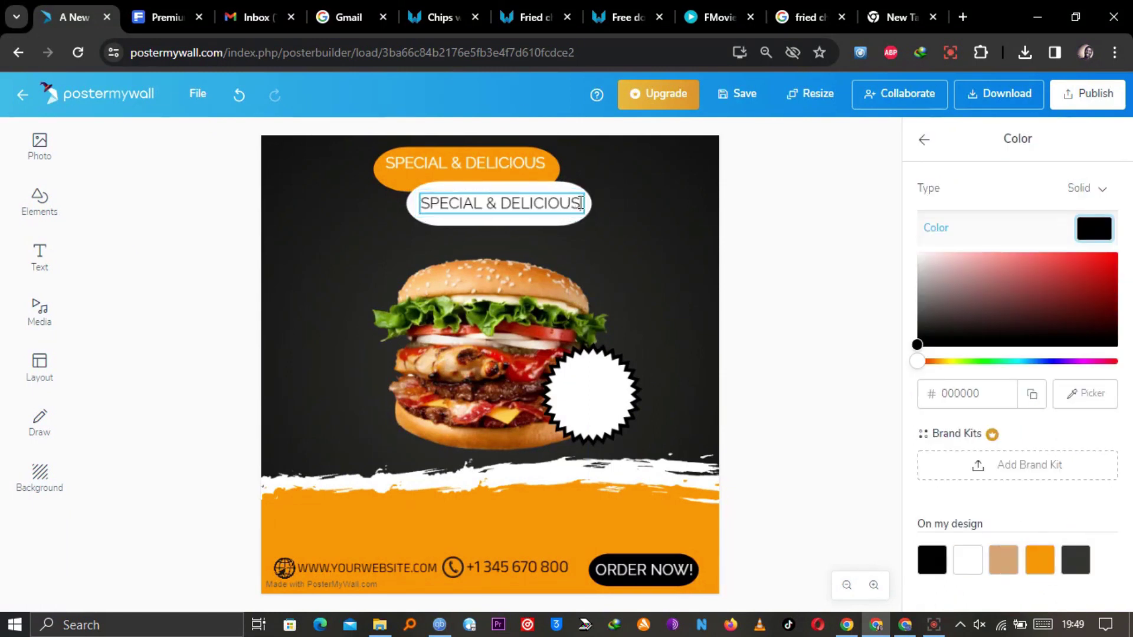
drag(446, 208, 418, 205)
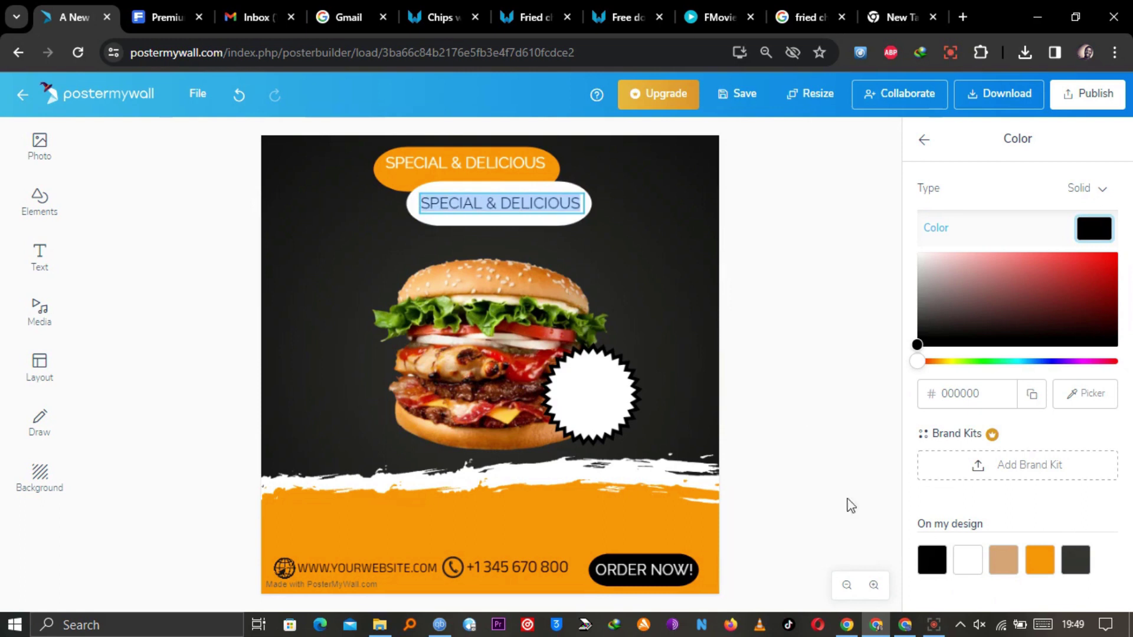
click(1043, 625)
click(223, 550)
click(430, 494)
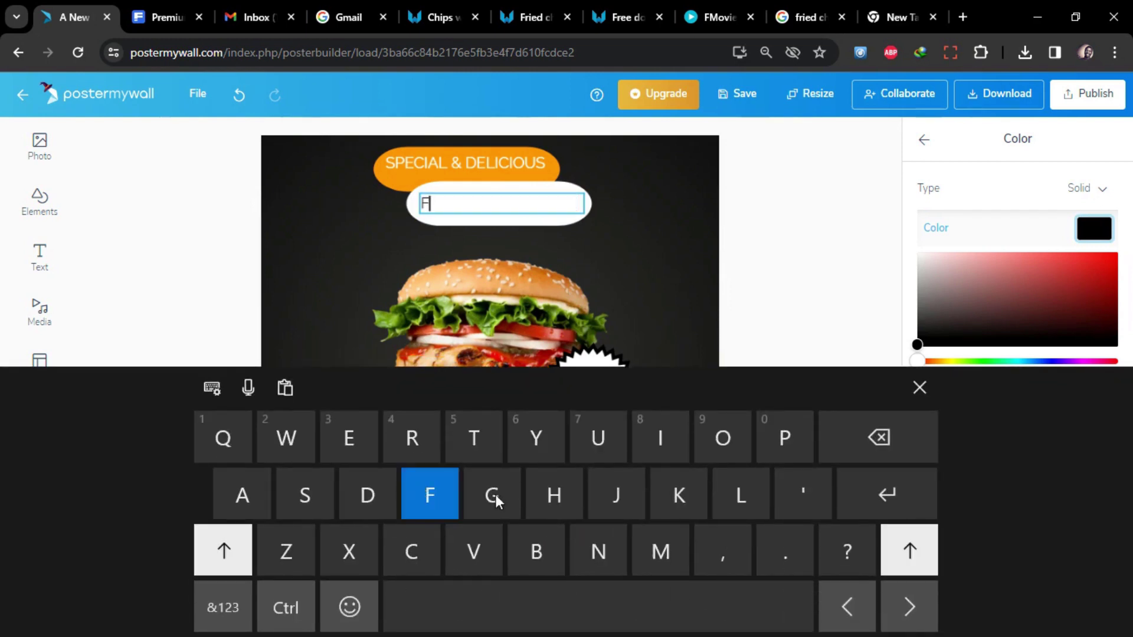
double_click(723, 438)
click(367, 494)
click(551, 630)
click(661, 551)
click(349, 438)
click(598, 549)
click(599, 438)
click(920, 388)
click(817, 270)
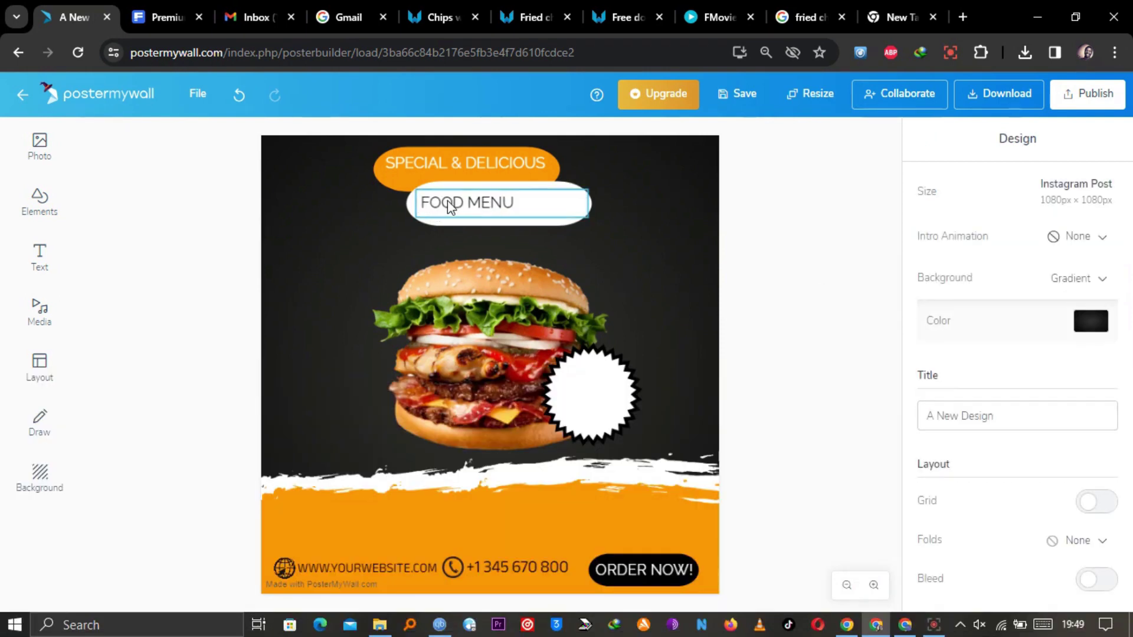
Step: Enlarge the "FOOD MENU" text to size 53 and center it within the white pill
click(448, 200)
drag(588, 202, 563, 231)
drag(504, 203, 514, 203)
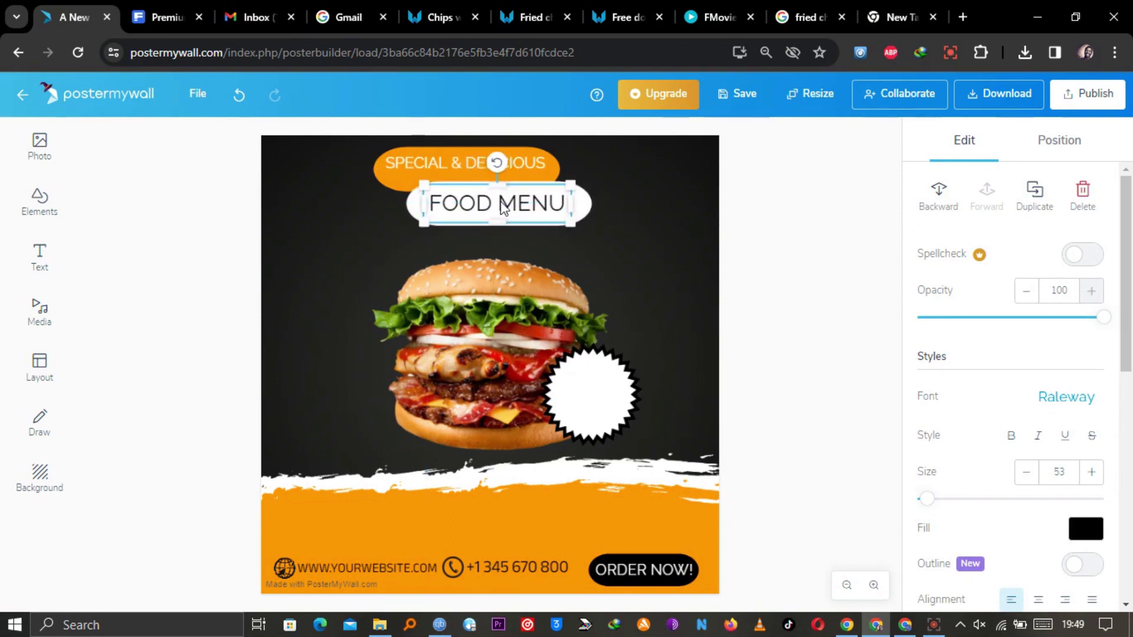
Step: Enlarge the "FOOD MENU" text slightly so it fills the width of the white pill
drag(419, 222, 464, 200)
click(683, 196)
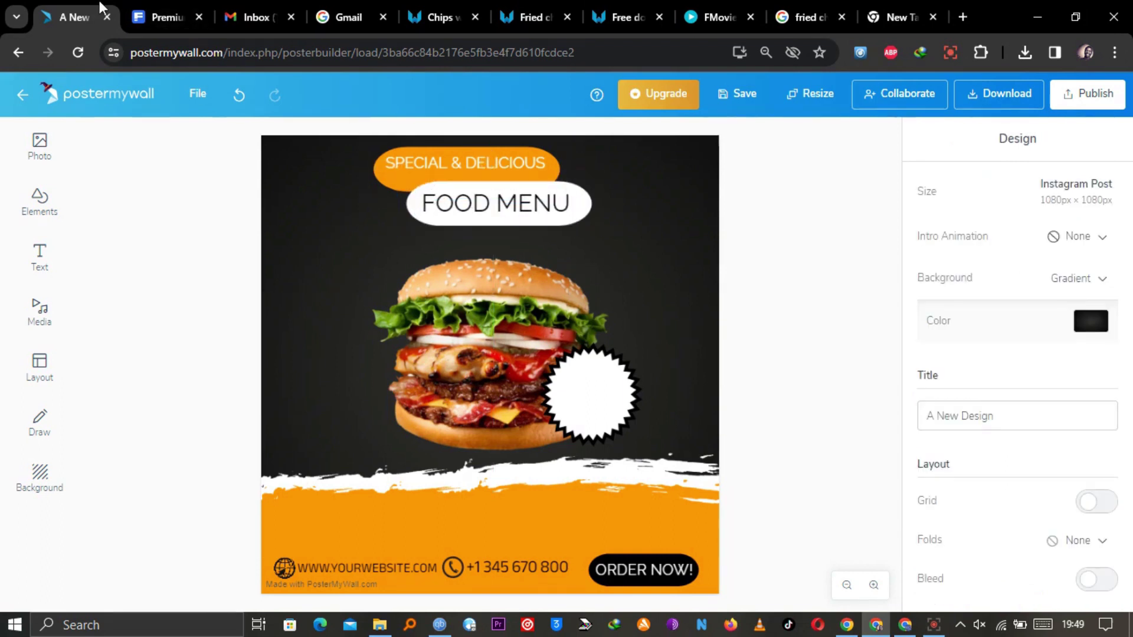
Step: Change the font of the "SPECIAL & DELICIOUS" text to Anton
click(429, 166)
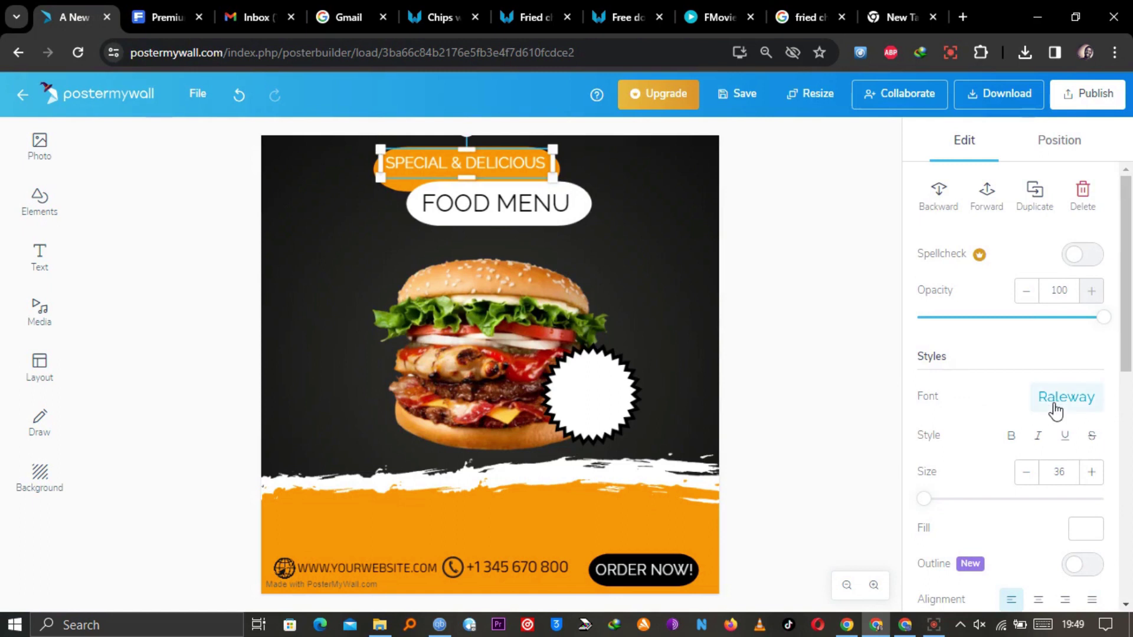
click(1055, 407)
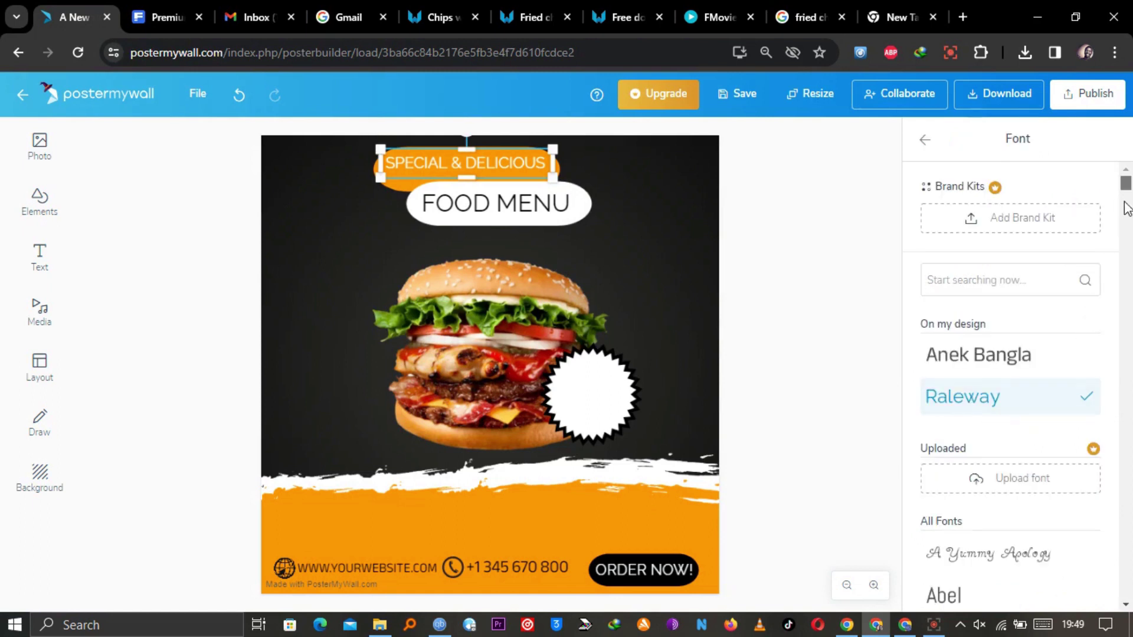
scroll(1126, 207, down, 10)
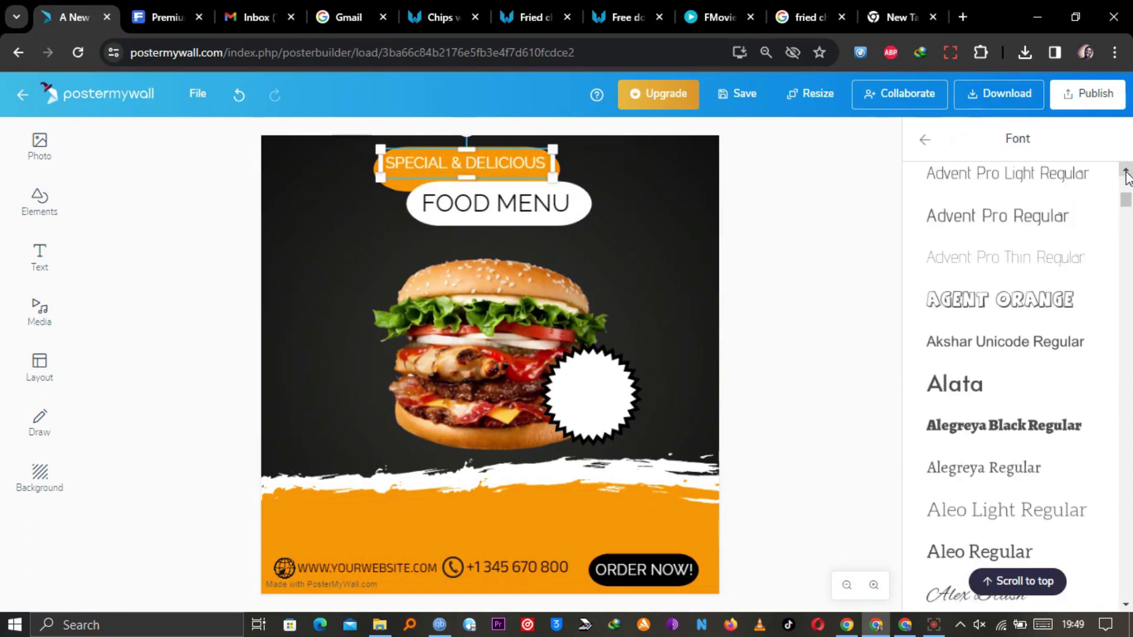
scroll(1126, 195, down, 5)
scroll(986, 405, up, 15)
click(989, 369)
drag(1126, 184, 1127, 227)
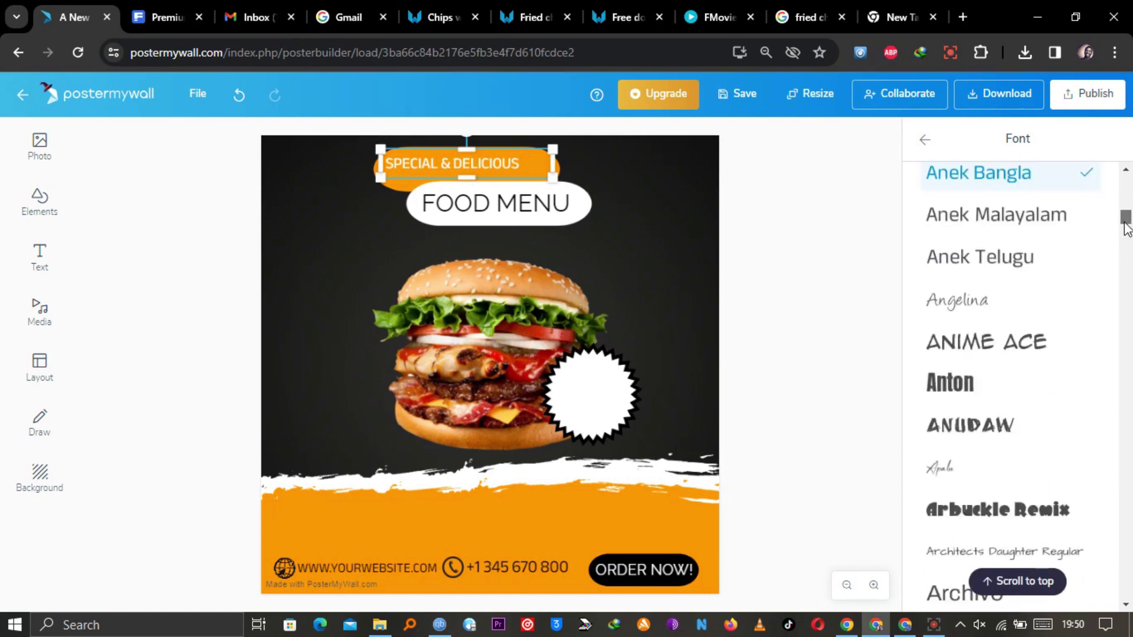
click(930, 348)
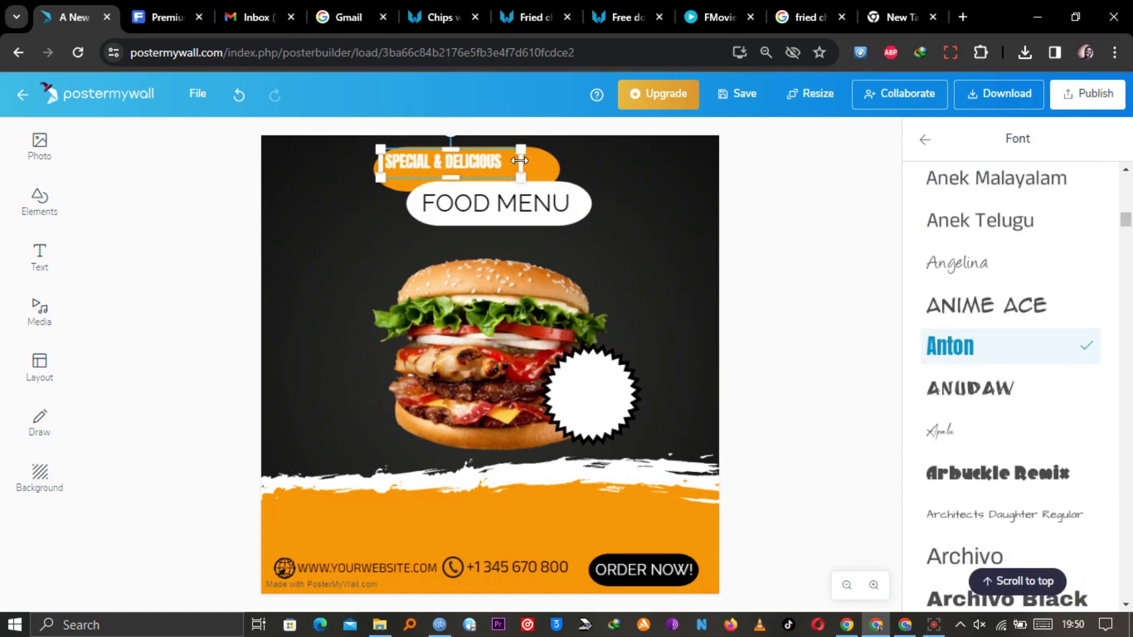
click(924, 140)
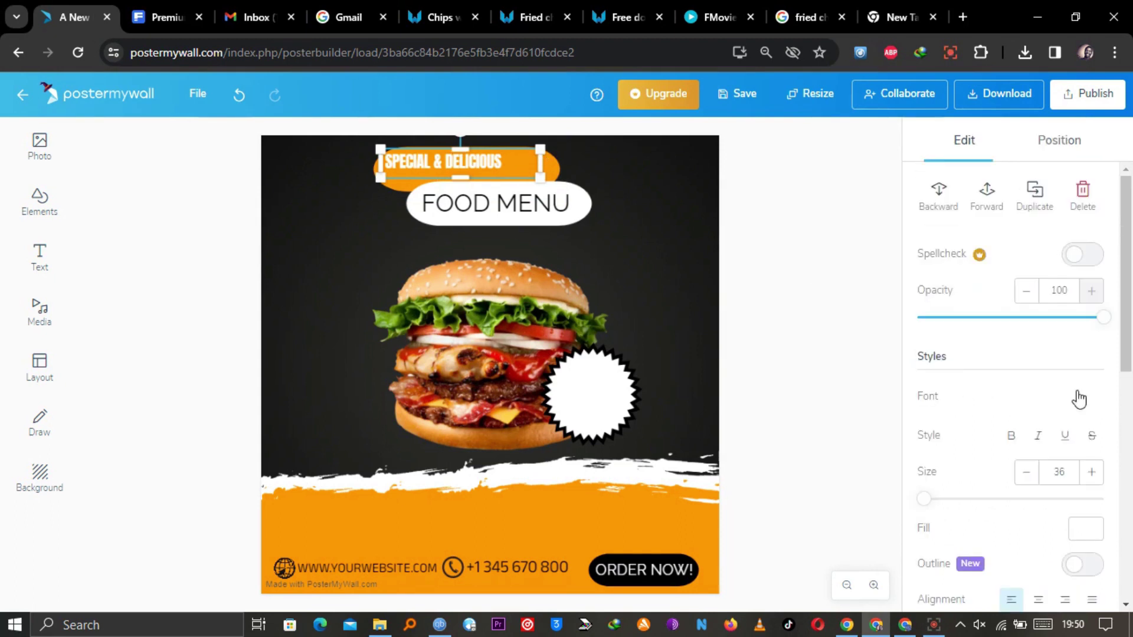
Step: Widen the letter spacing of the "SPECIAL & DELICIOUS" text to 5 and enlarge it to size 38 within the orange pill
drag(1131, 311, 1130, 436)
click(1091, 442)
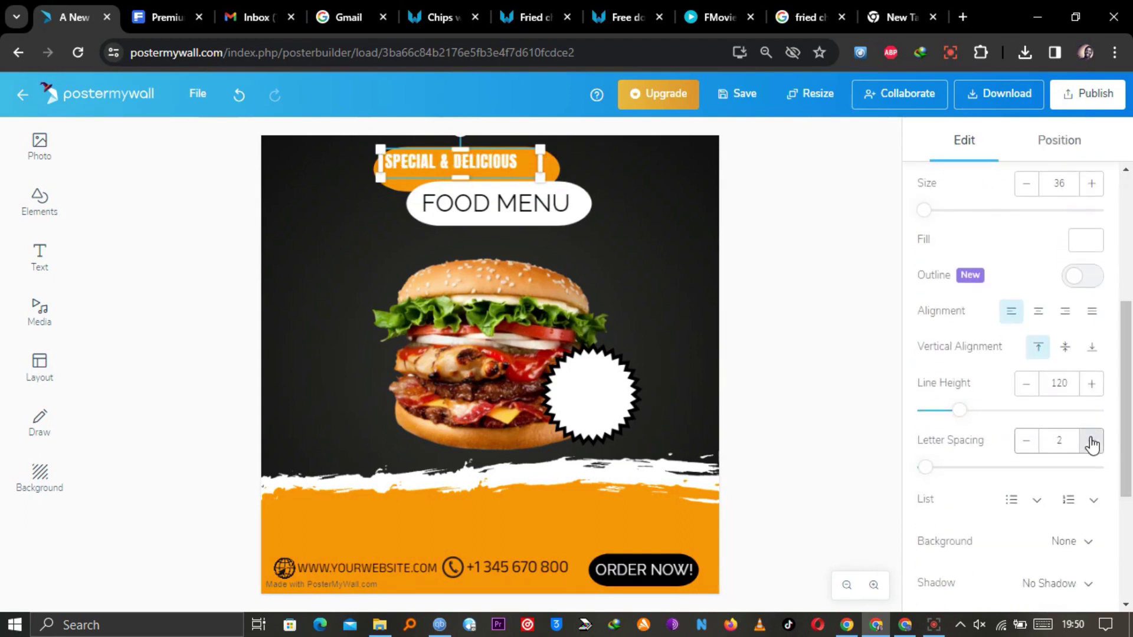
click(1091, 442)
drag(541, 172, 517, 169)
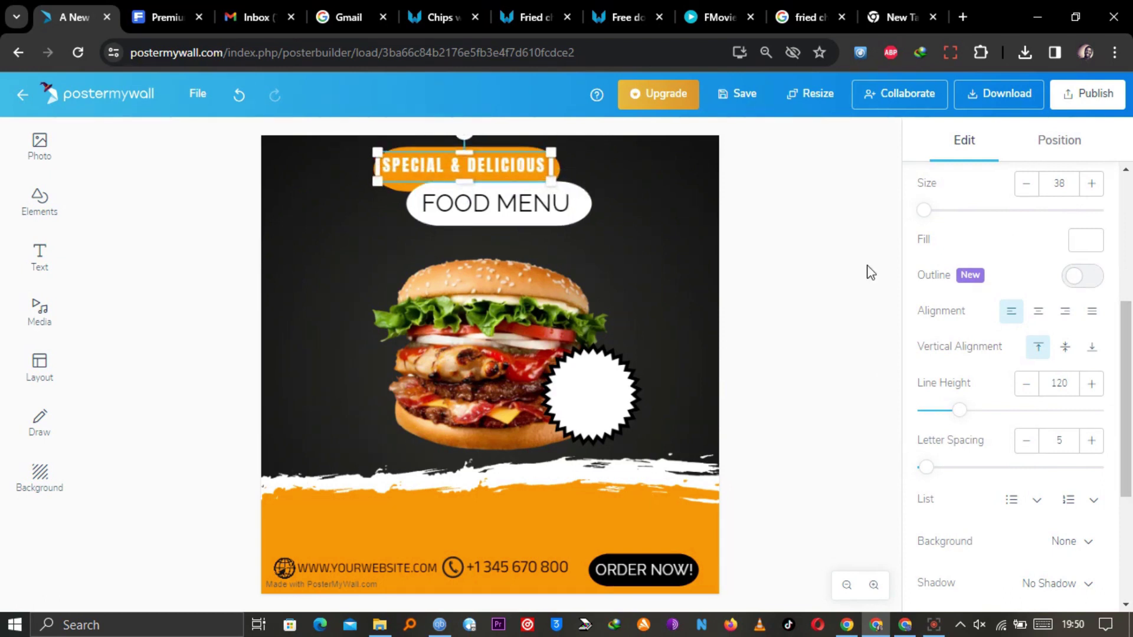
Step: Set the letter spacing of the "SPECIAL & DELICIOUS" text to 2 and browse the font choices for it
click(1028, 440)
click(1028, 440)
click(1027, 440)
scroll(1038, 294, up, 4)
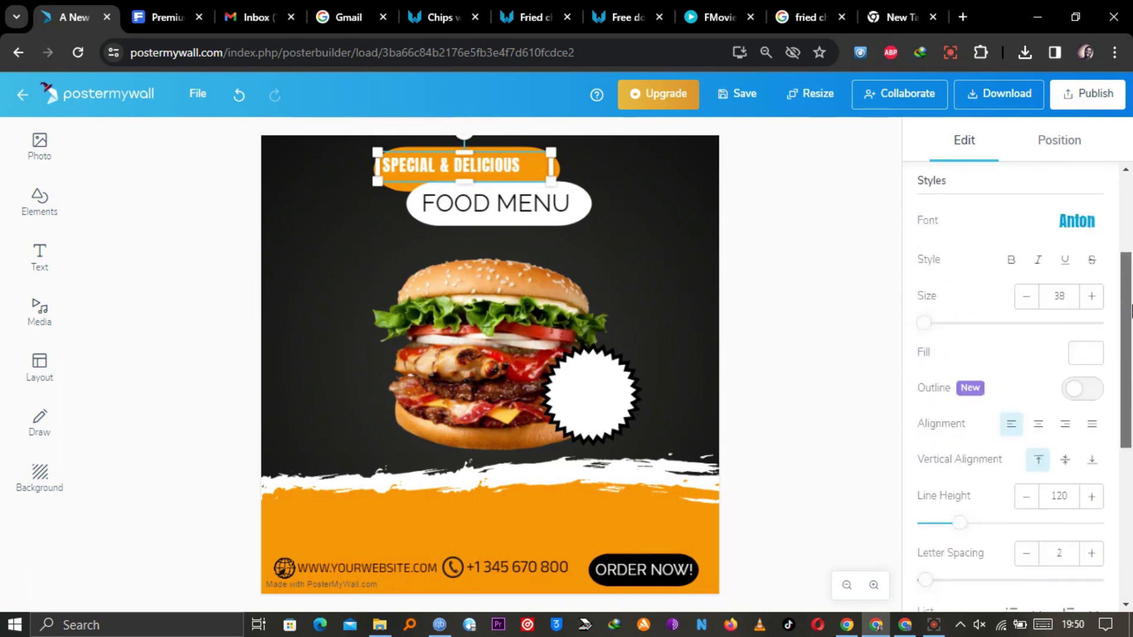
click(1077, 340)
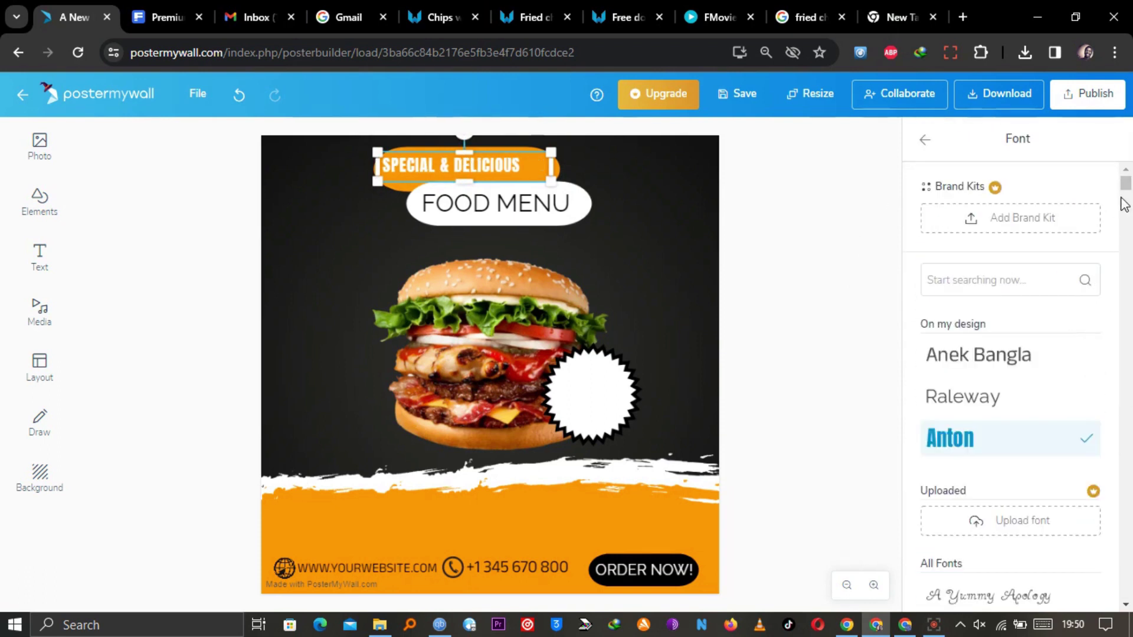
drag(1126, 188, 1125, 204)
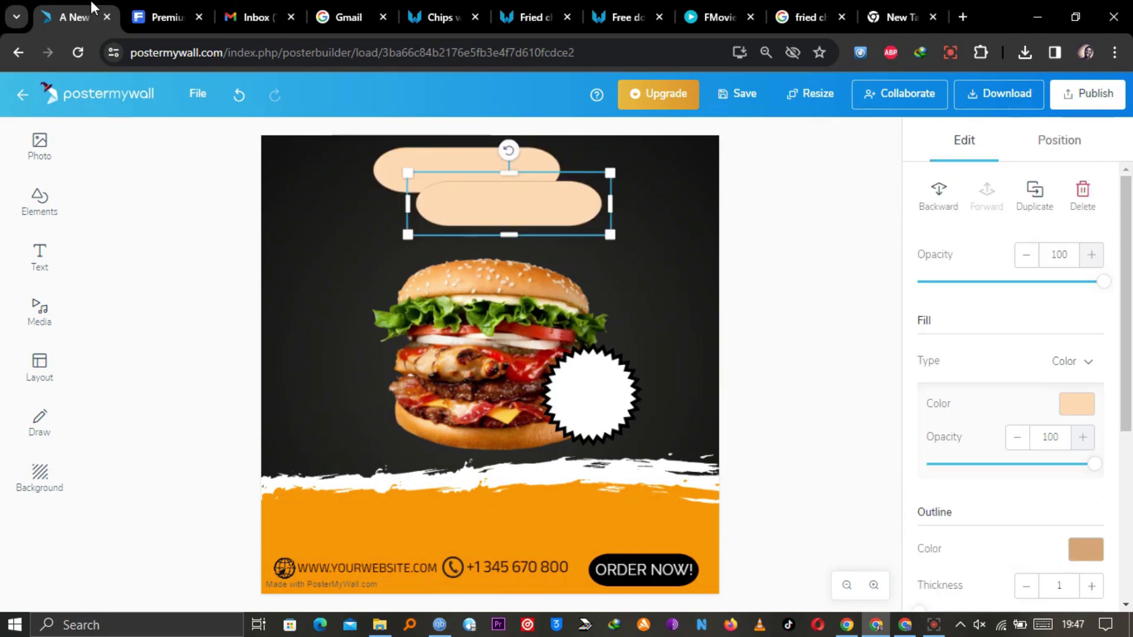
Step: Shift the lower peach pill slightly left beneath the upper pill and check the reference design
drag(472, 224, 462, 217)
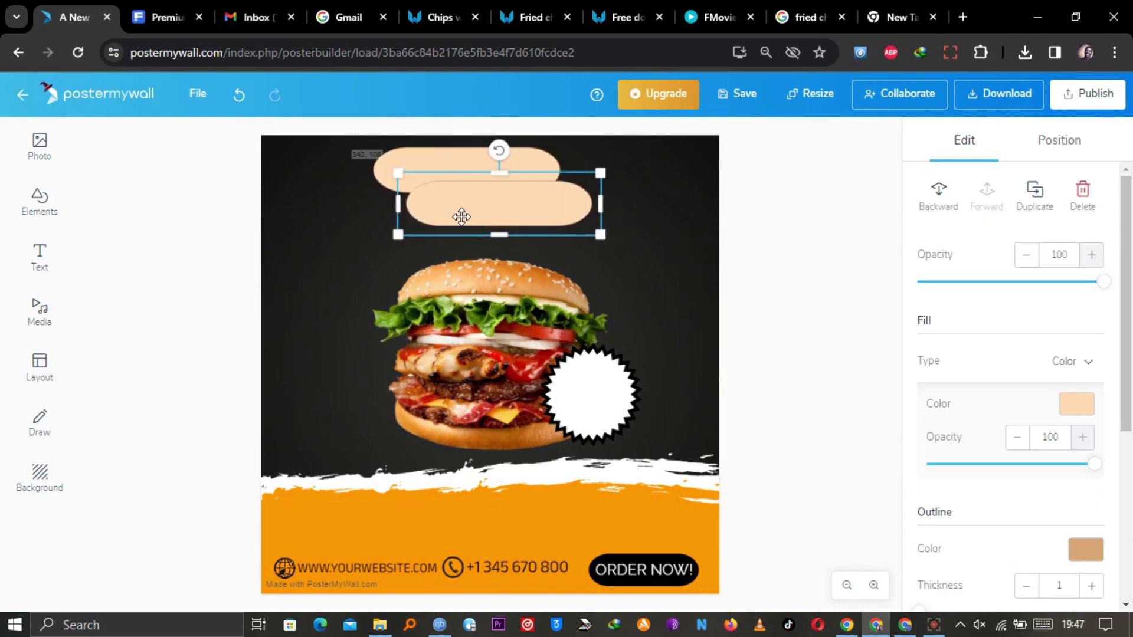
click(266, 211)
click(165, 16)
click(68, 17)
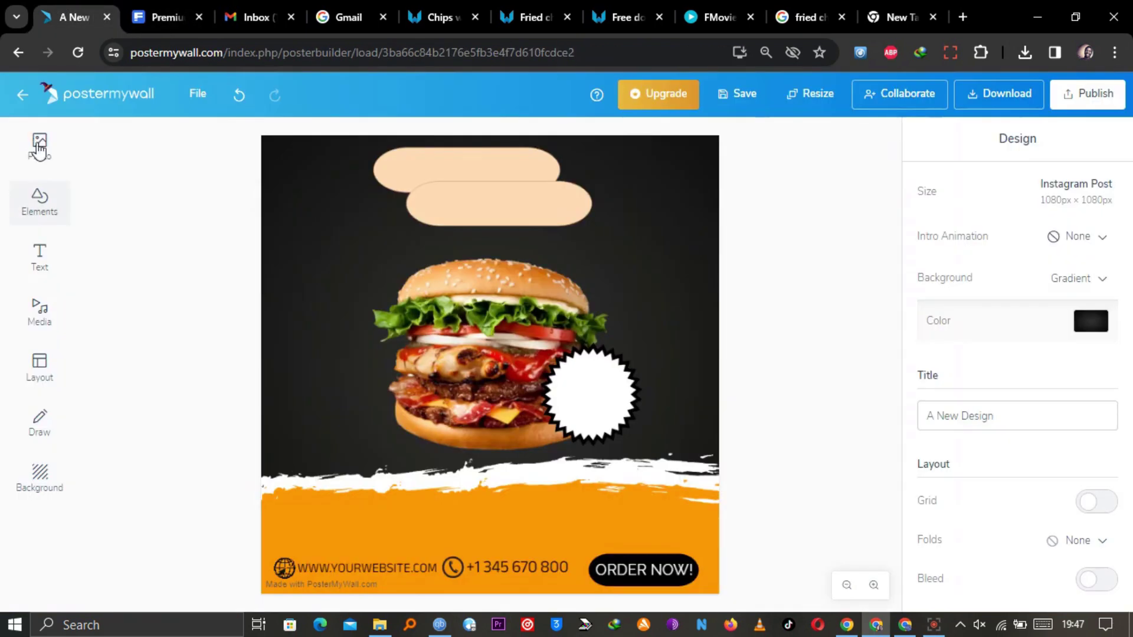
Step: Add a new text box and place it between the pills and the burger
click(51, 263)
click(172, 272)
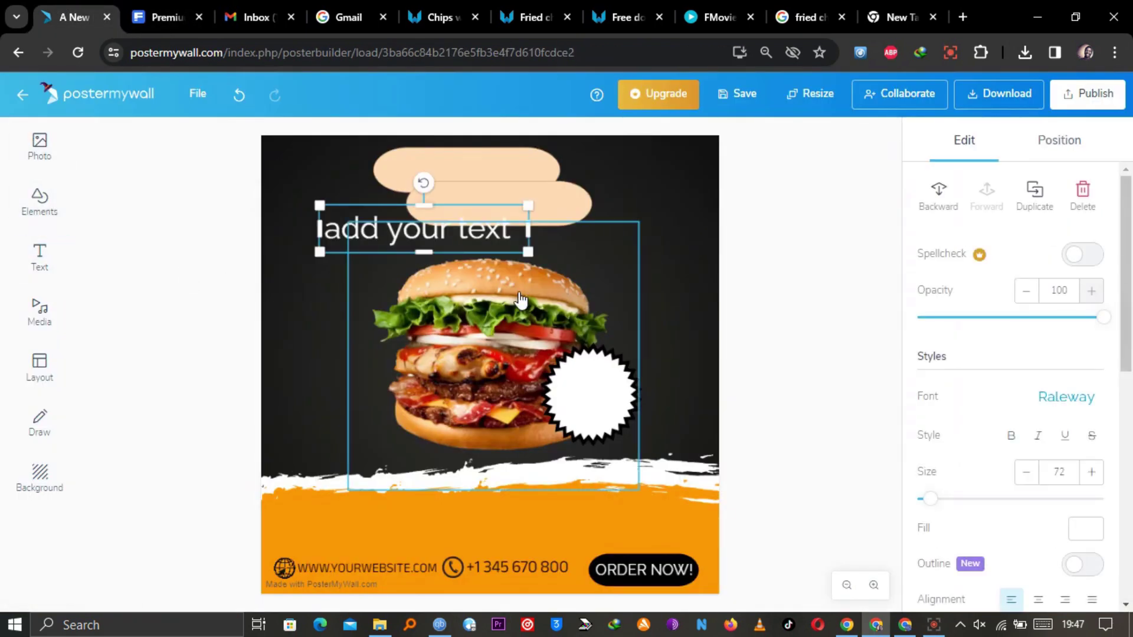
drag(470, 238, 492, 261)
Step: Fill the upper pill with the orange sampled from the band at the bottom of the design
click(481, 174)
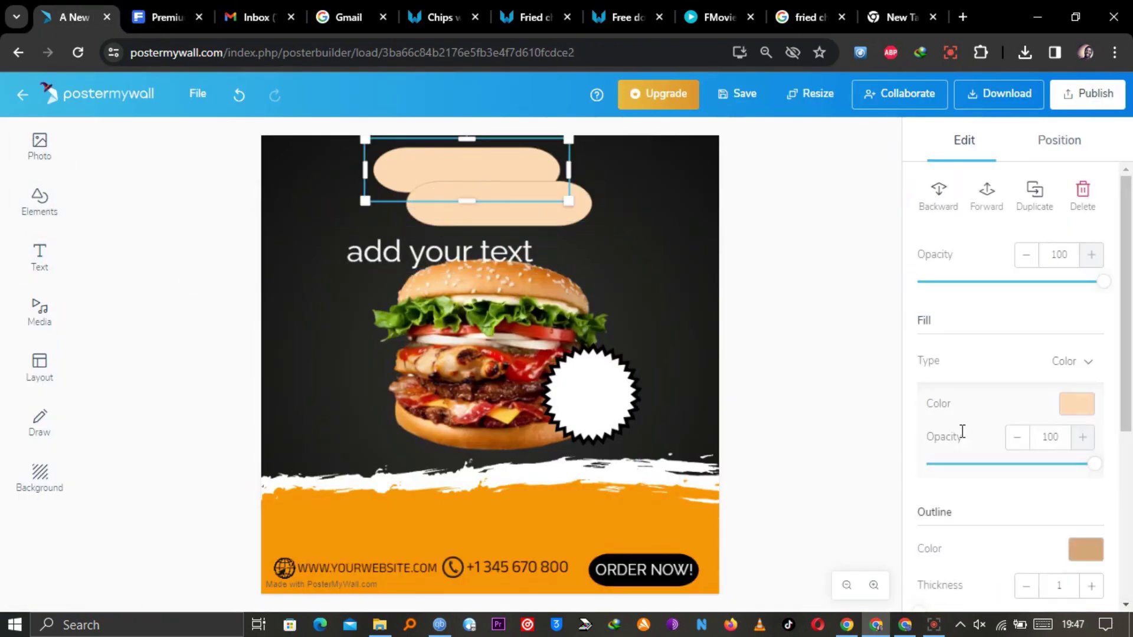
click(1077, 406)
click(1083, 394)
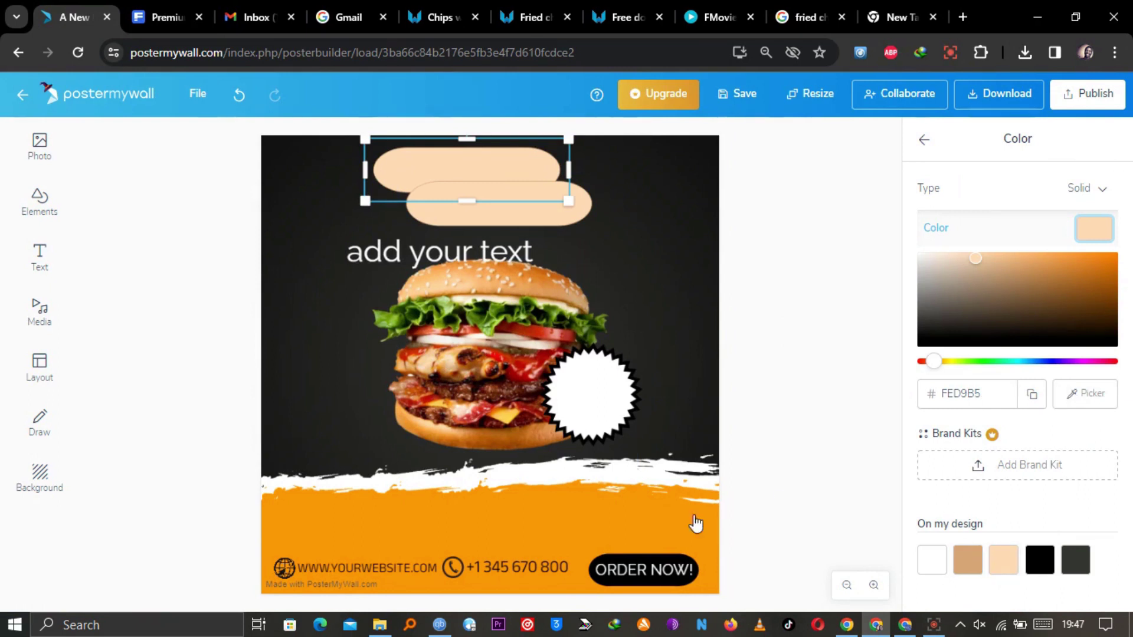
click(663, 516)
click(469, 151)
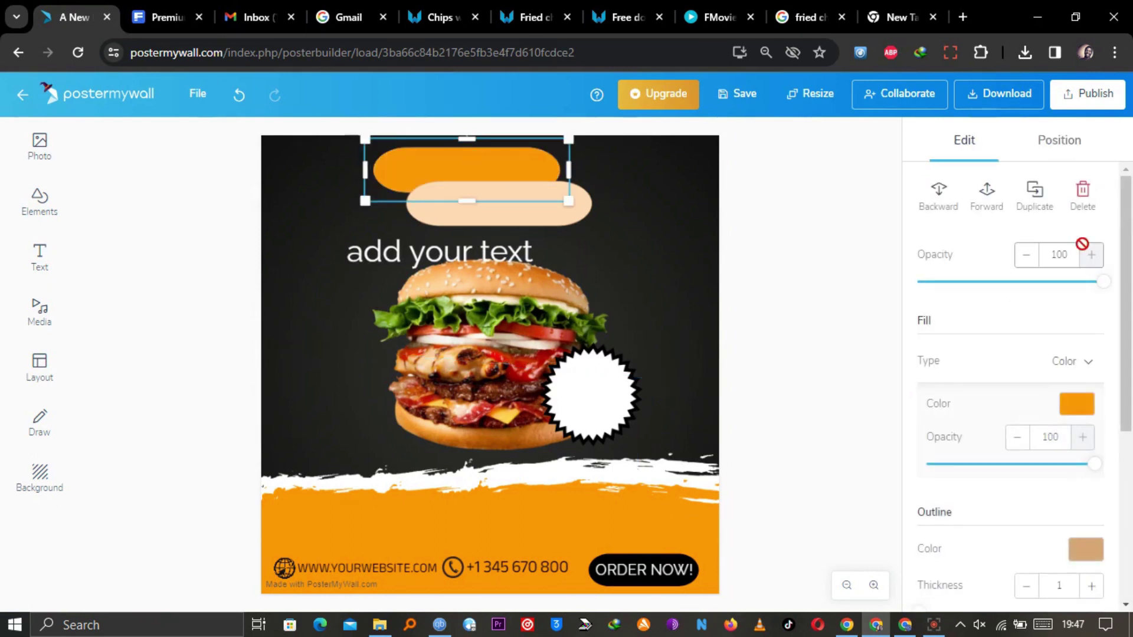
Step: Set the outline thickness of both the orange pill and the peach pill to 0
scroll(1131, 339, down, 2)
drag(1131, 340, 989, 453)
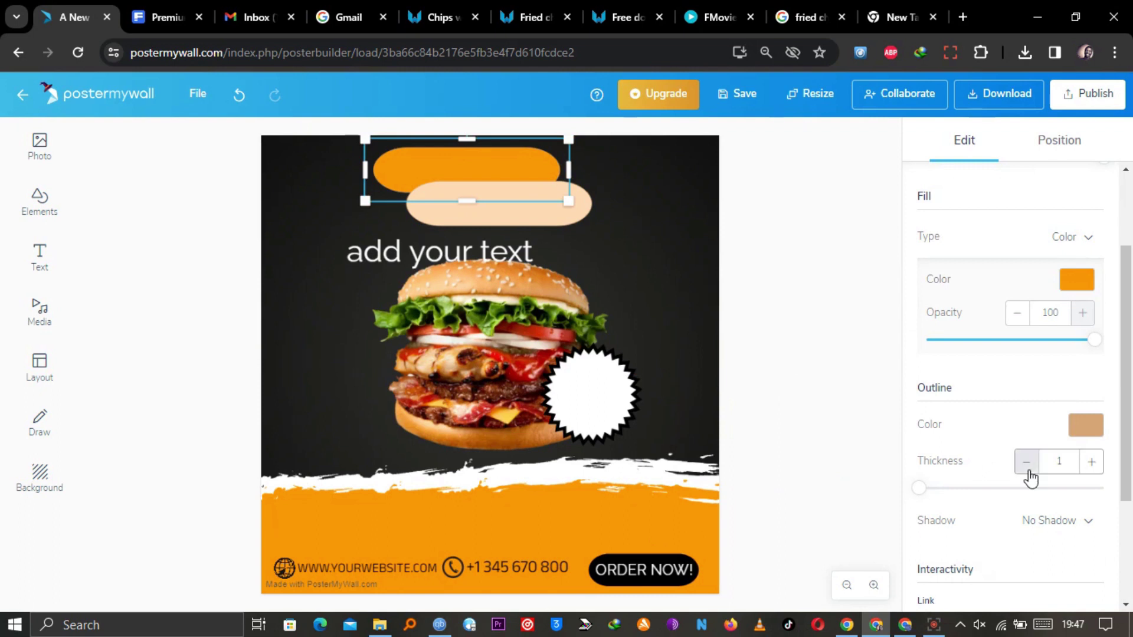
click(579, 194)
click(162, 16)
click(66, 8)
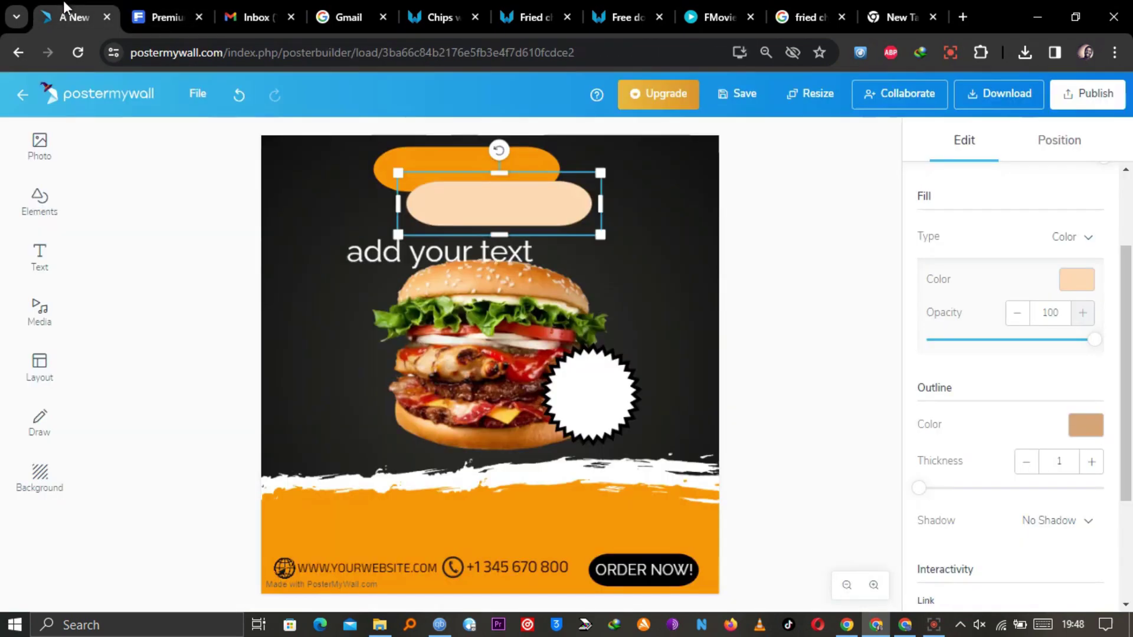
click(1026, 462)
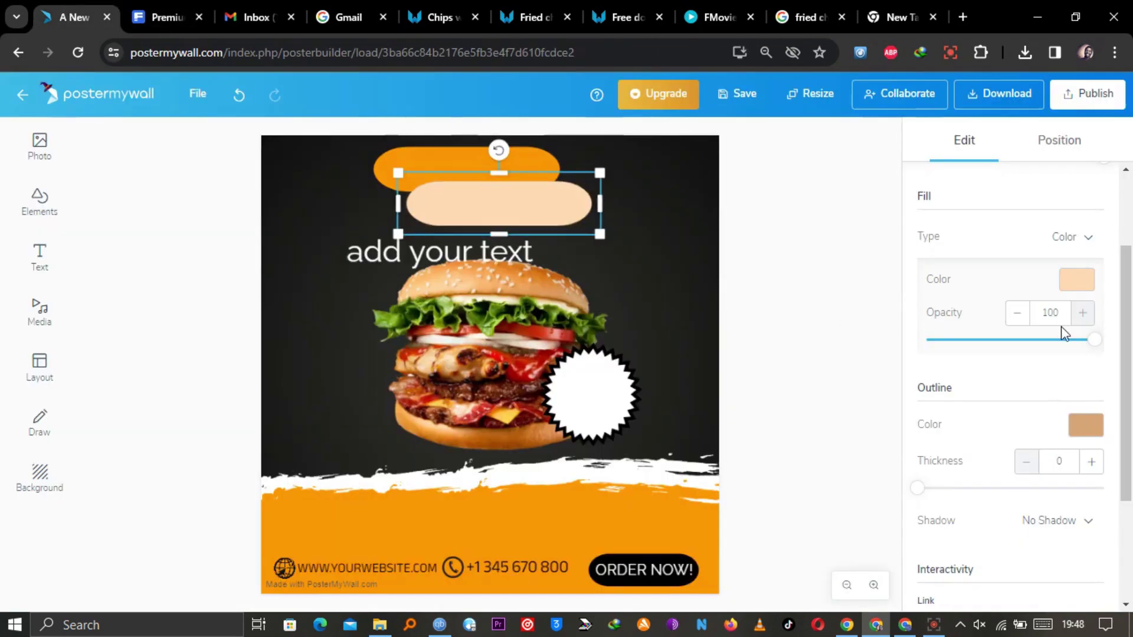
Step: Change the fill of the lower pill to white (FFFFFF)
click(1074, 282)
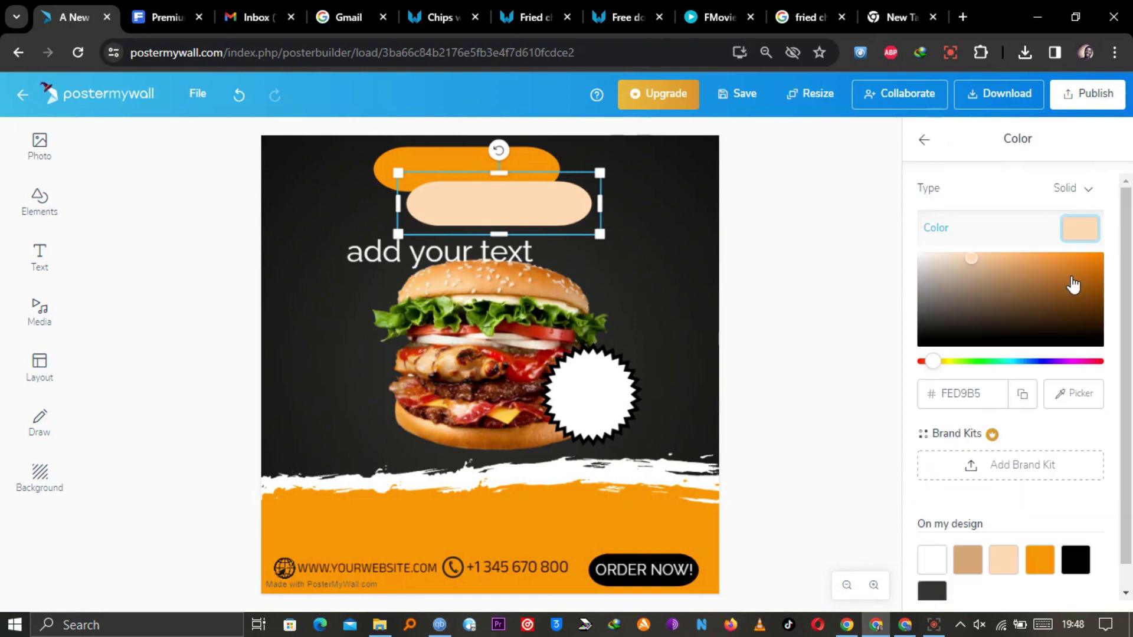
drag(973, 271, 863, 248)
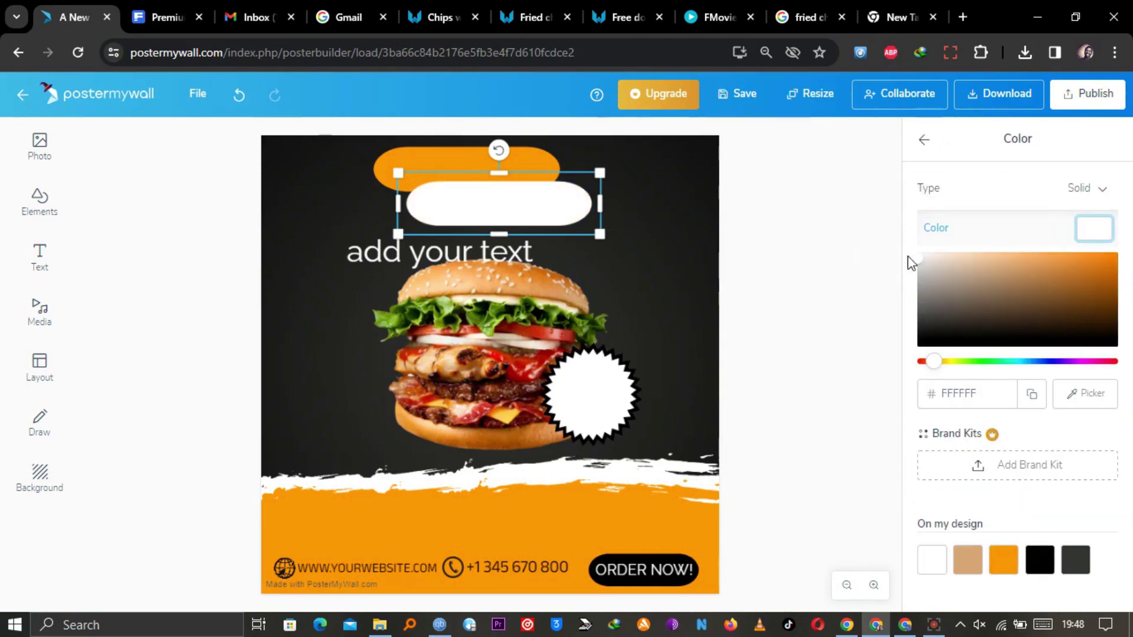
click(919, 138)
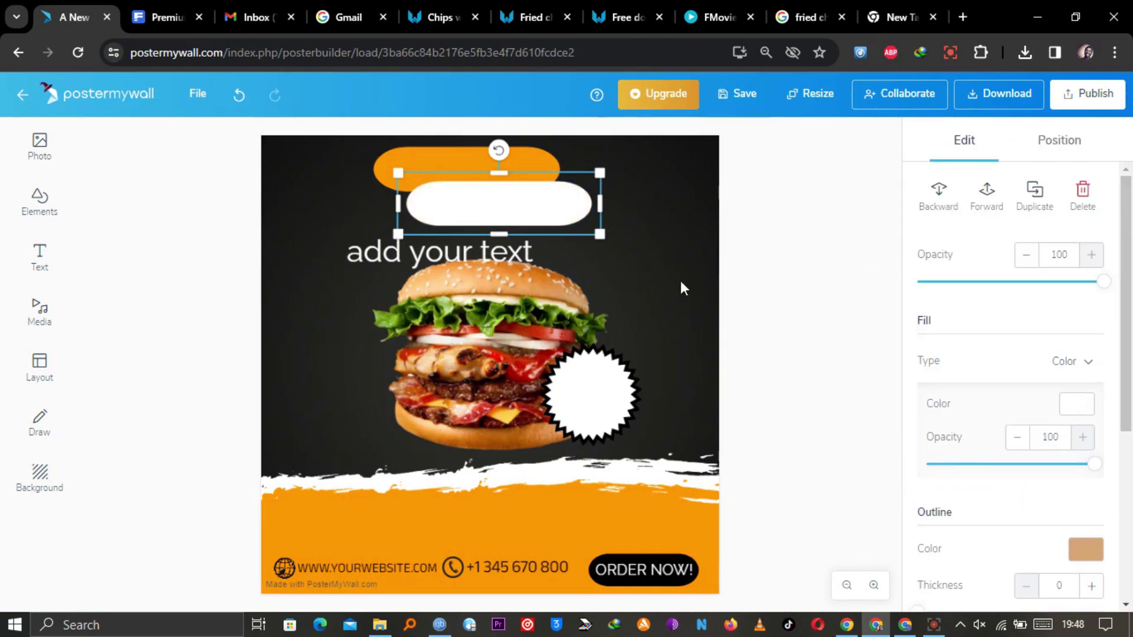
Step: Move the "add your text" box onto the orange pill
shift+click(365, 243)
click(290, 224)
drag(402, 256, 446, 169)
Step: Replace the placeholder text on the orange pill with "SPECIAL & DELICIOUS"
double_click(446, 169)
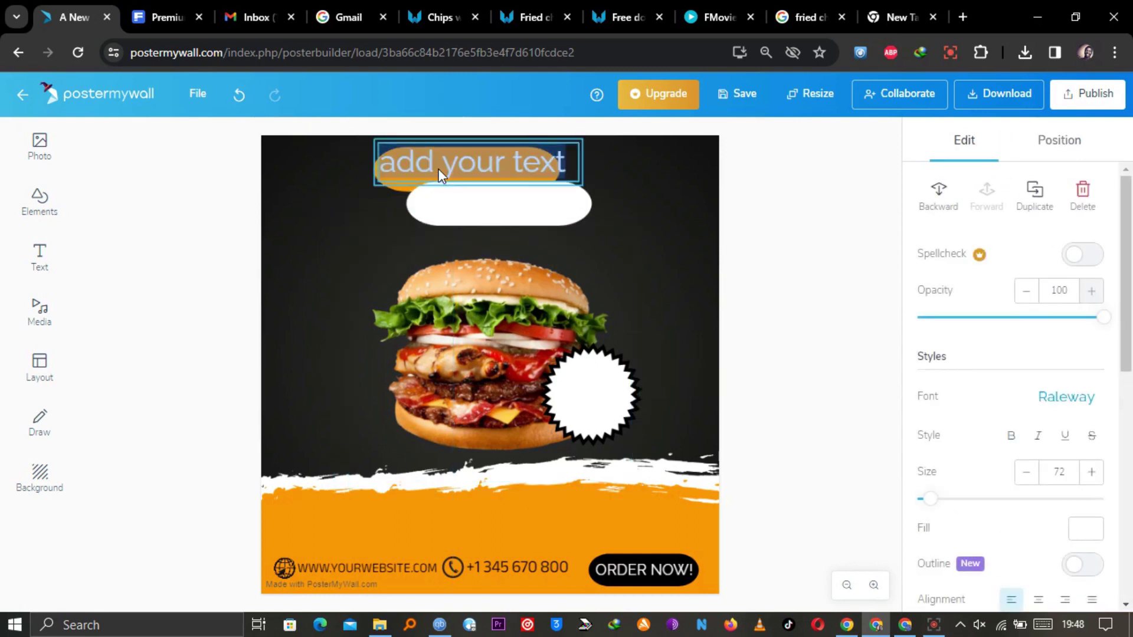
click(1043, 626)
key(ctrl+Tab)
key(ctrl+shift+Tab)
click(231, 537)
click(319, 503)
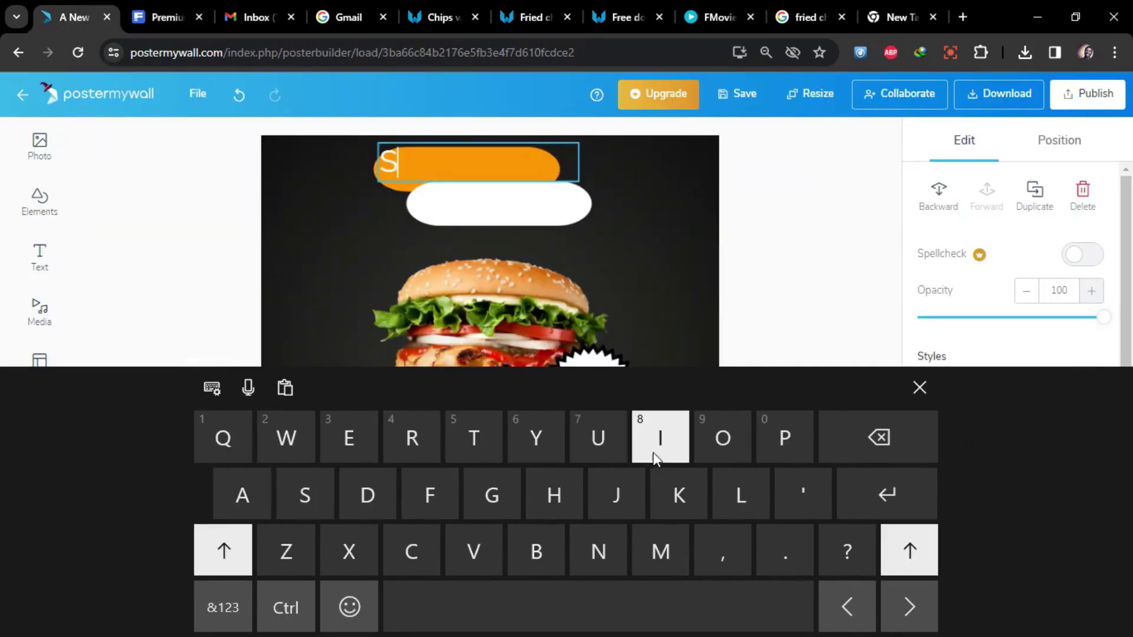
click(762, 459)
click(352, 450)
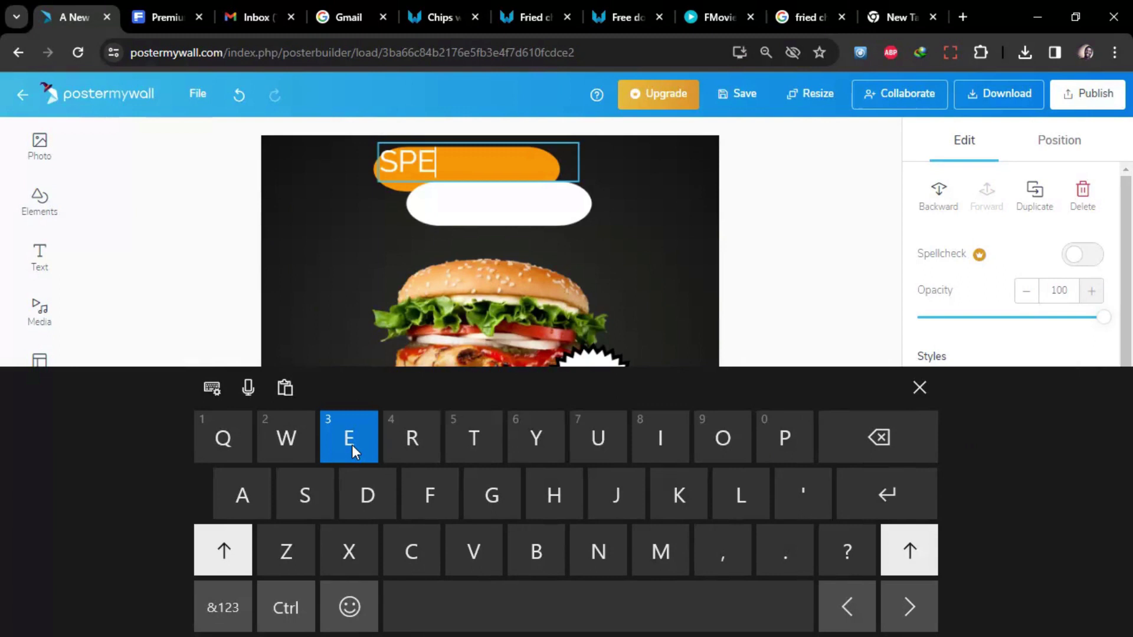
click(405, 548)
click(655, 449)
click(245, 497)
click(725, 507)
click(645, 625)
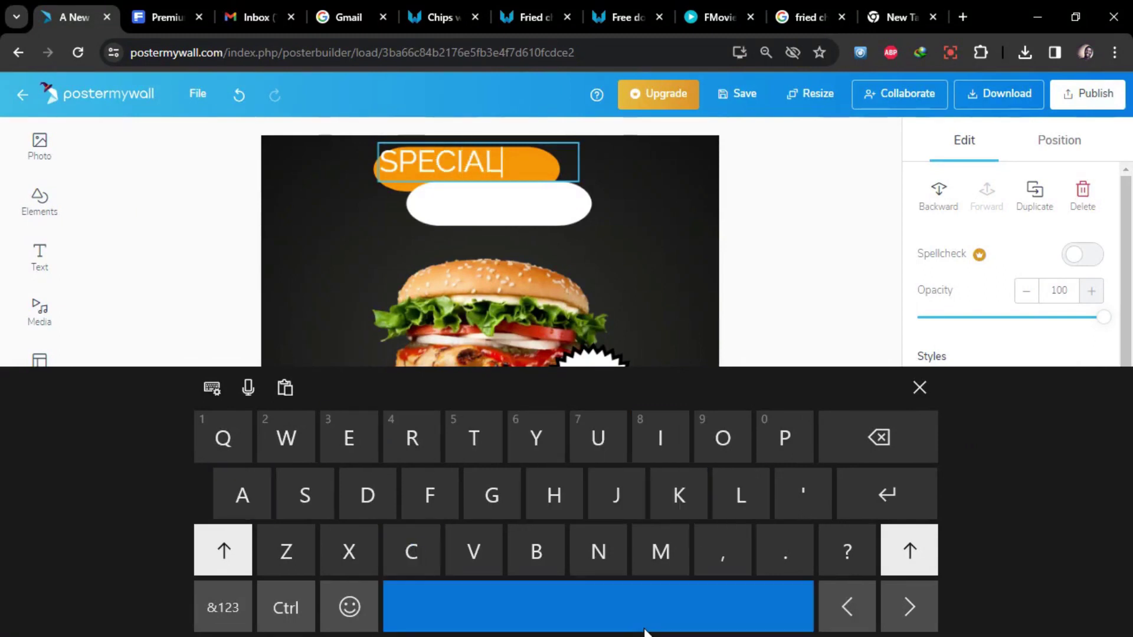
click(235, 581)
click(591, 441)
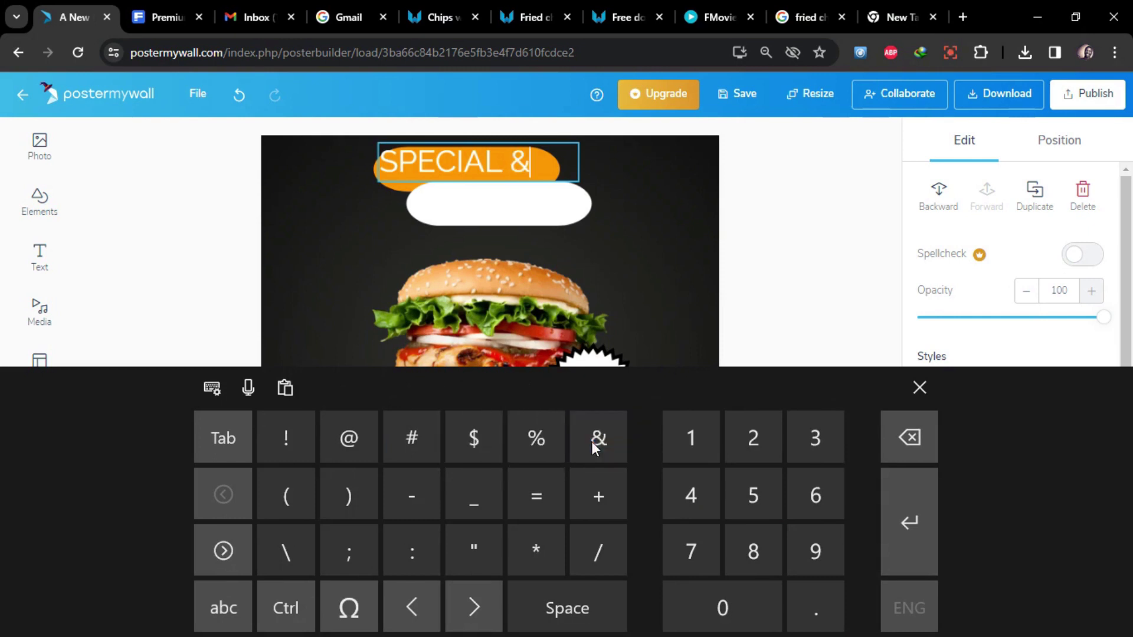
click(567, 607)
click(226, 608)
double_click(225, 551)
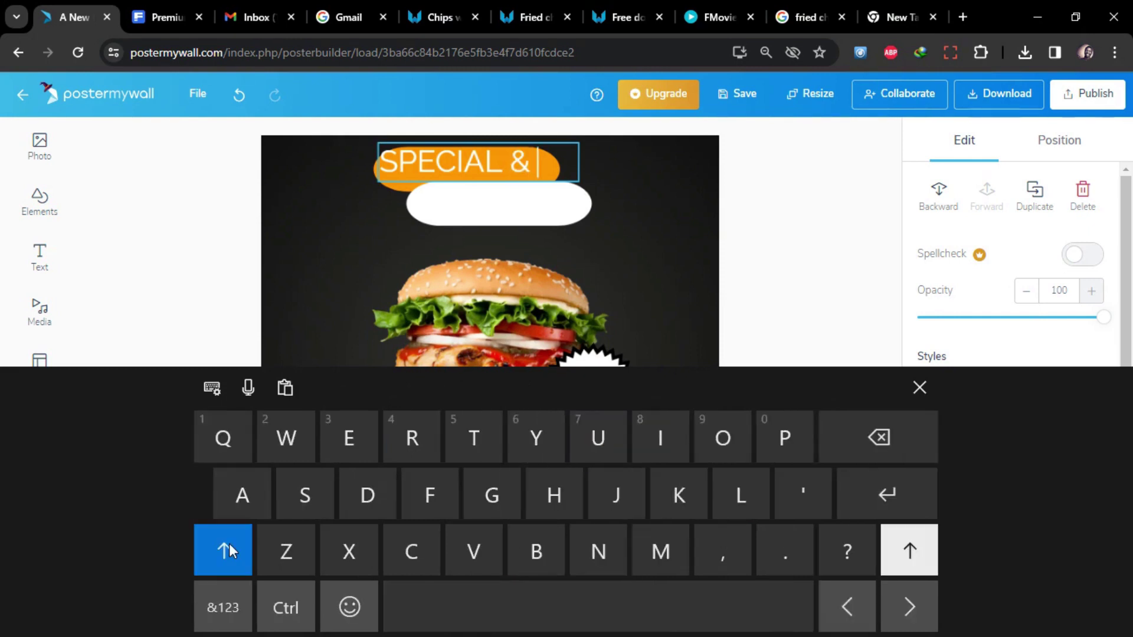
click(367, 495)
click(349, 439)
click(734, 492)
click(666, 446)
click(407, 534)
click(667, 465)
click(723, 439)
click(619, 451)
click(309, 503)
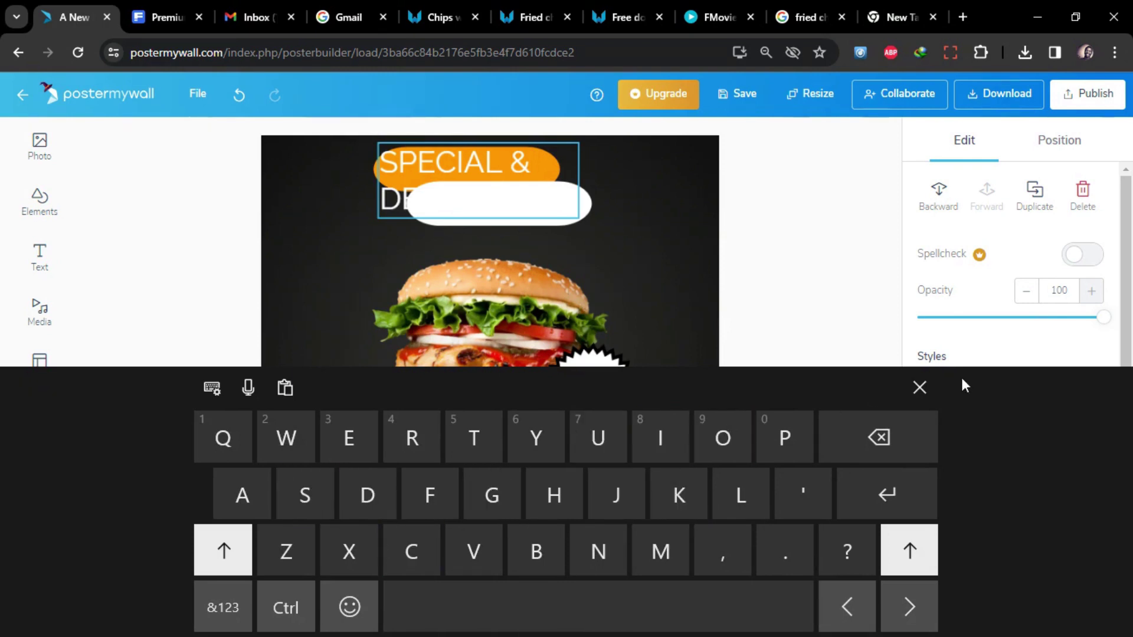
click(920, 387)
click(777, 239)
Step: Scale the "SPECIAL & DELICIOUS" text down to size 36 on one line and fit it inside the orange pill
click(495, 173)
drag(583, 180, 530, 161)
drag(375, 180, 403, 177)
drag(470, 157, 449, 157)
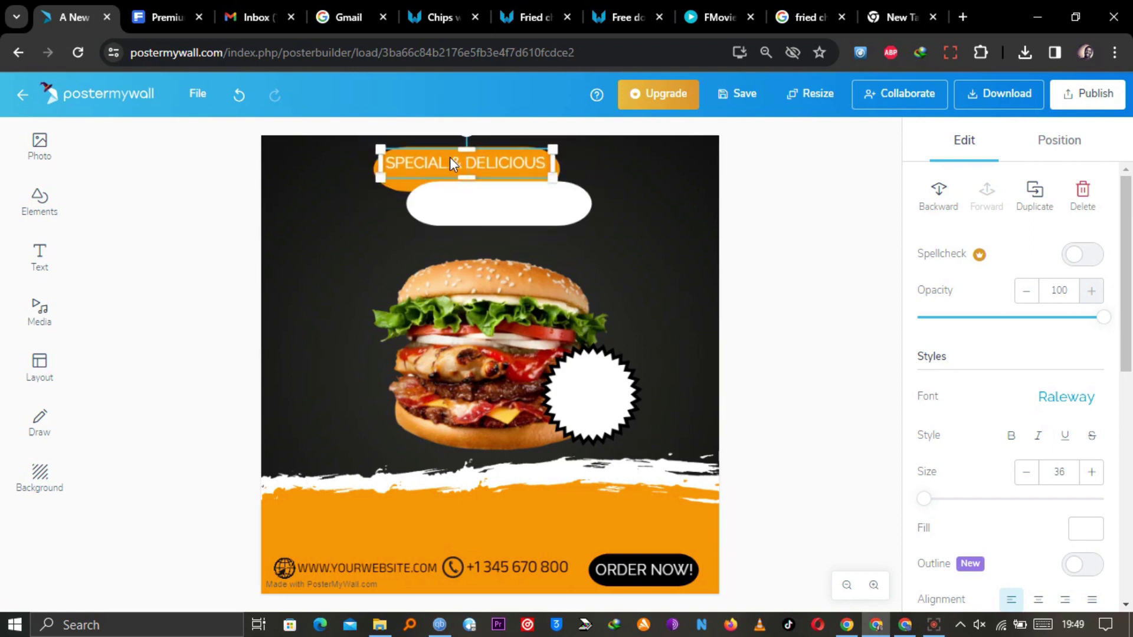
Step: Duplicate the "SPECIAL & DELICIOUS" text onto the white pill and set the copy's fill to black (000000)
right_click(449, 157)
click(526, 324)
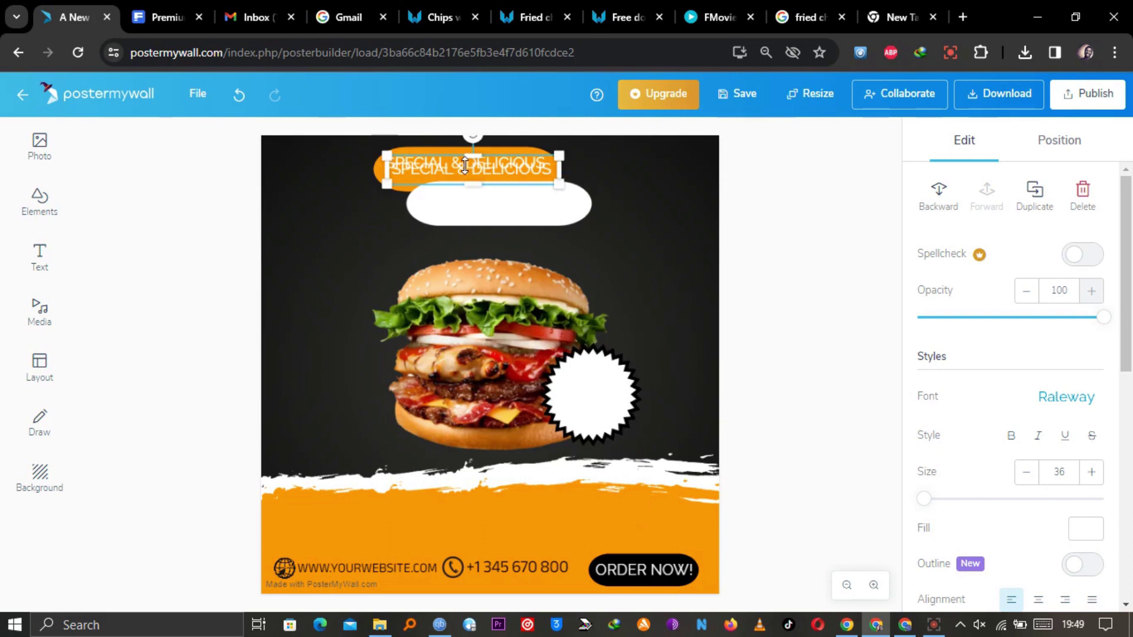
double_click(449, 171)
drag(420, 173, 443, 210)
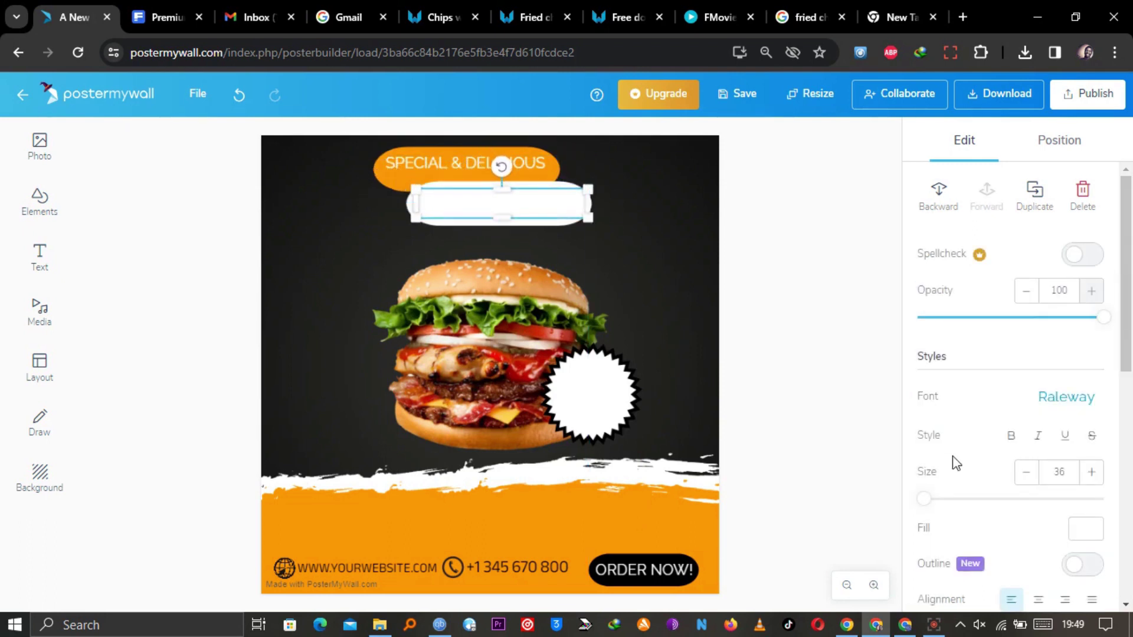
click(1085, 529)
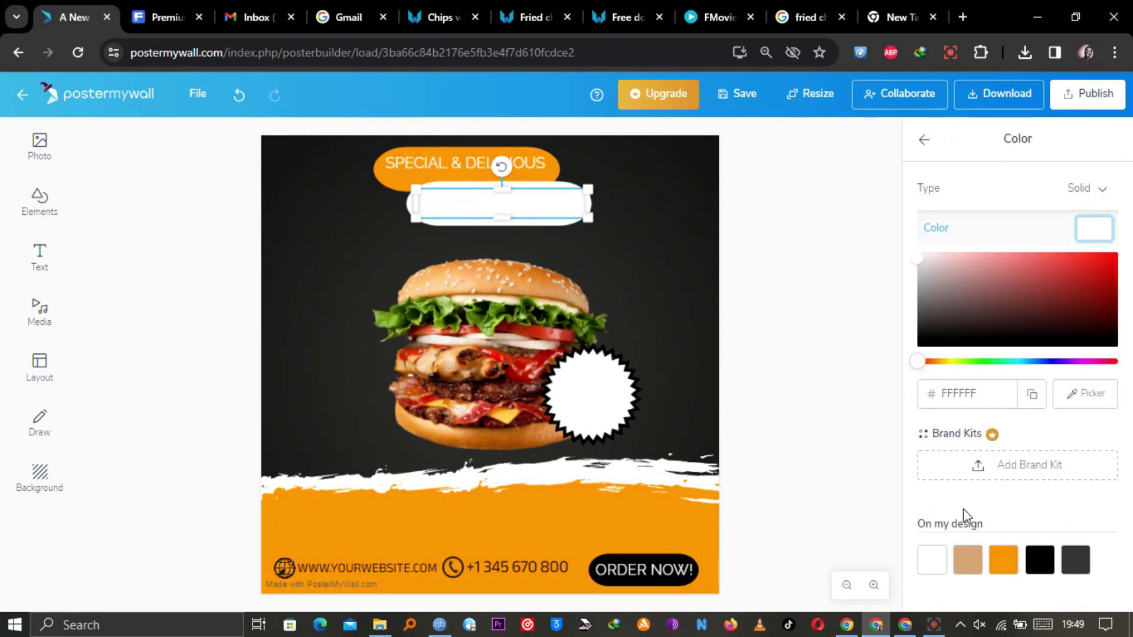
click(1040, 560)
Step: Replace the duplicated text on the white pill with "FOOD MENU"
click(576, 205)
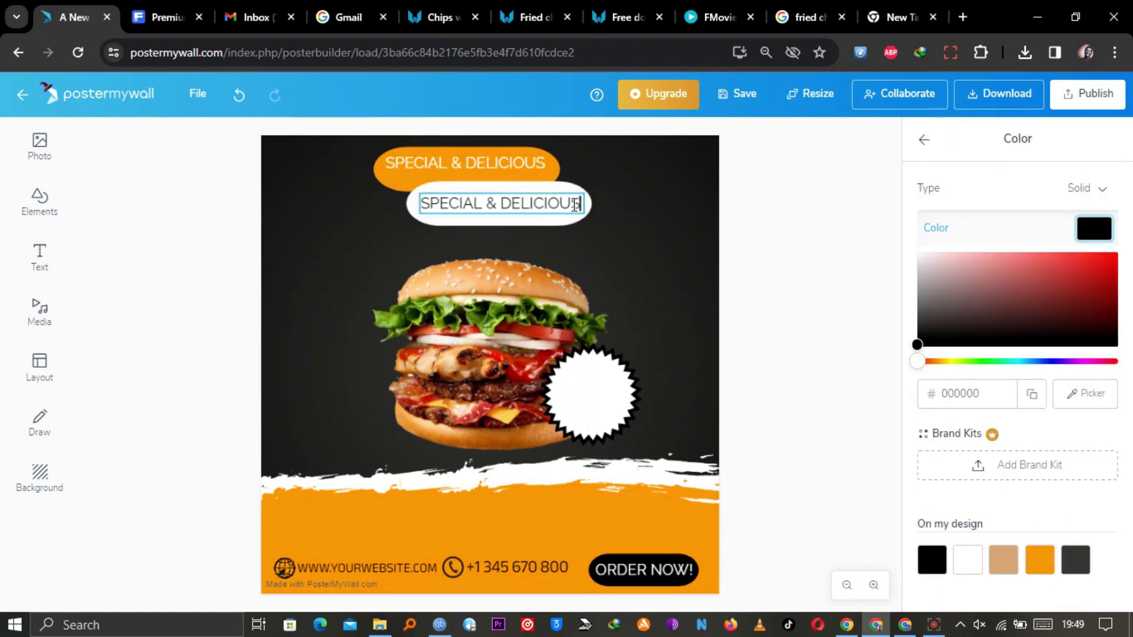
drag(581, 203, 411, 207)
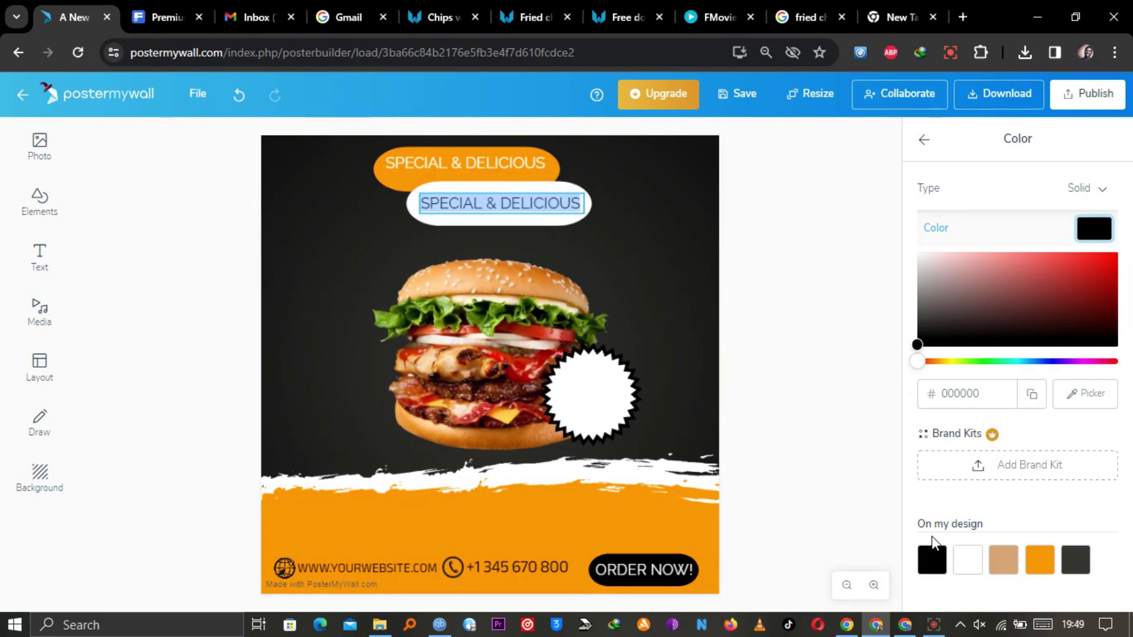
click(1042, 625)
click(223, 548)
click(416, 495)
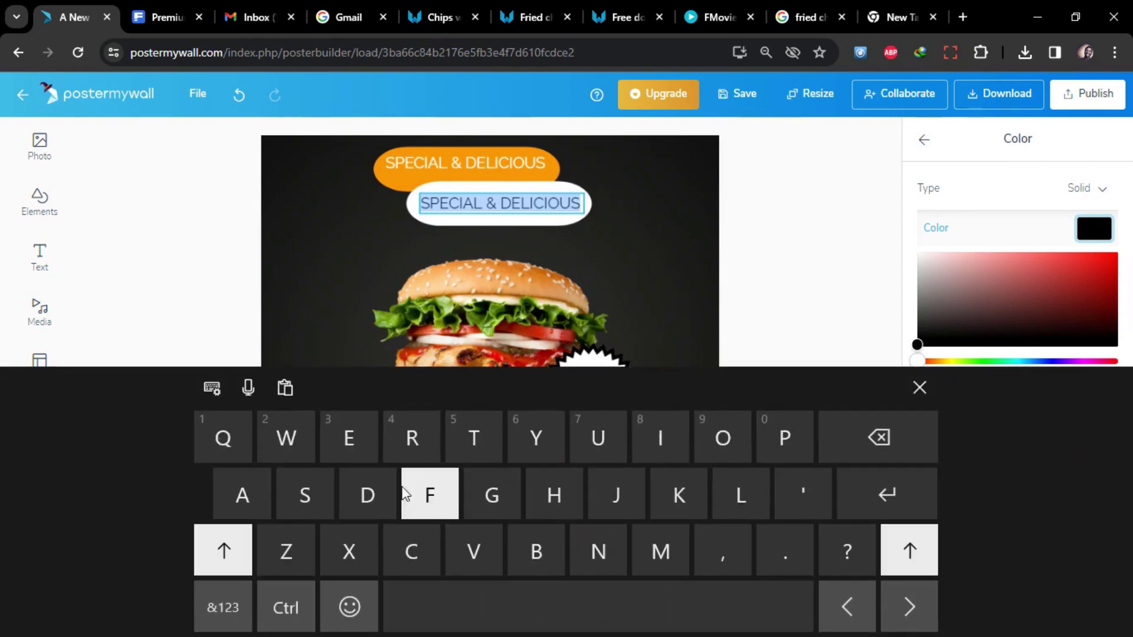
double_click(734, 445)
click(381, 511)
click(552, 628)
click(661, 552)
click(361, 446)
click(596, 556)
click(594, 452)
click(920, 388)
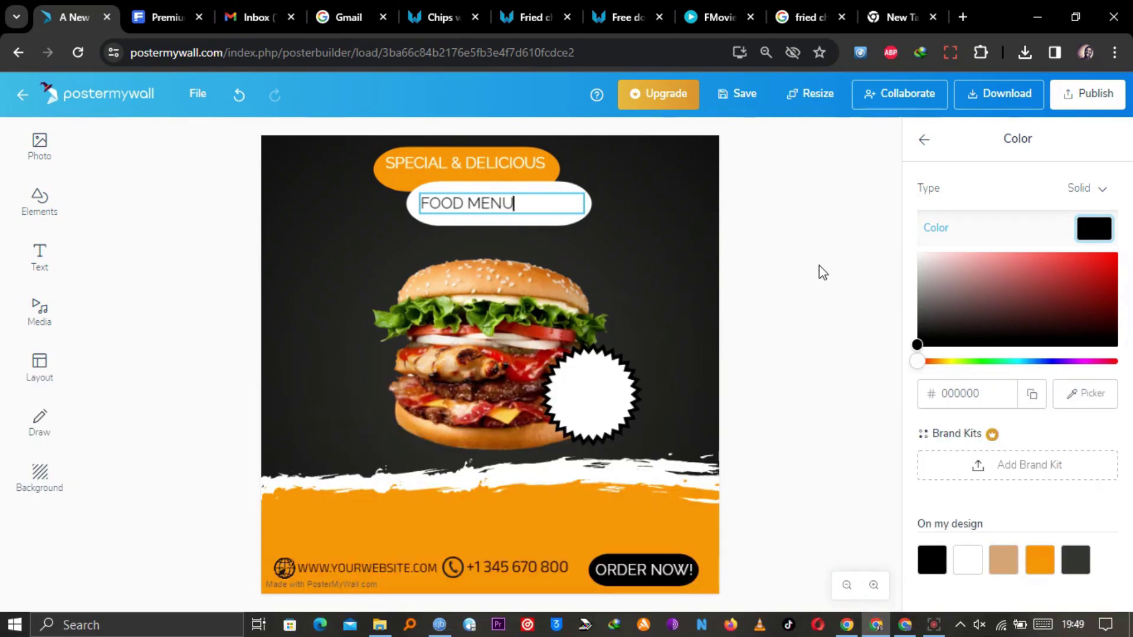
Step: Enlarge the "FOOD MENU" text on one line and fit it inside the white pill
click(817, 271)
click(450, 206)
drag(589, 203, 590, 239)
drag(507, 204, 514, 202)
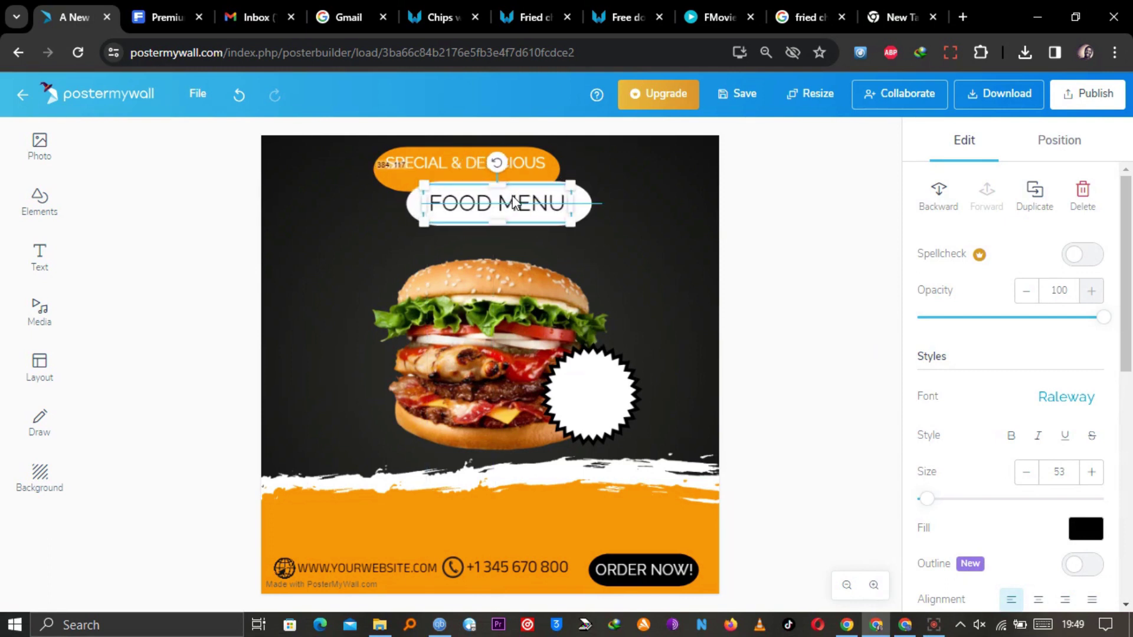
drag(419, 221, 412, 226)
drag(464, 202, 465, 199)
click(682, 194)
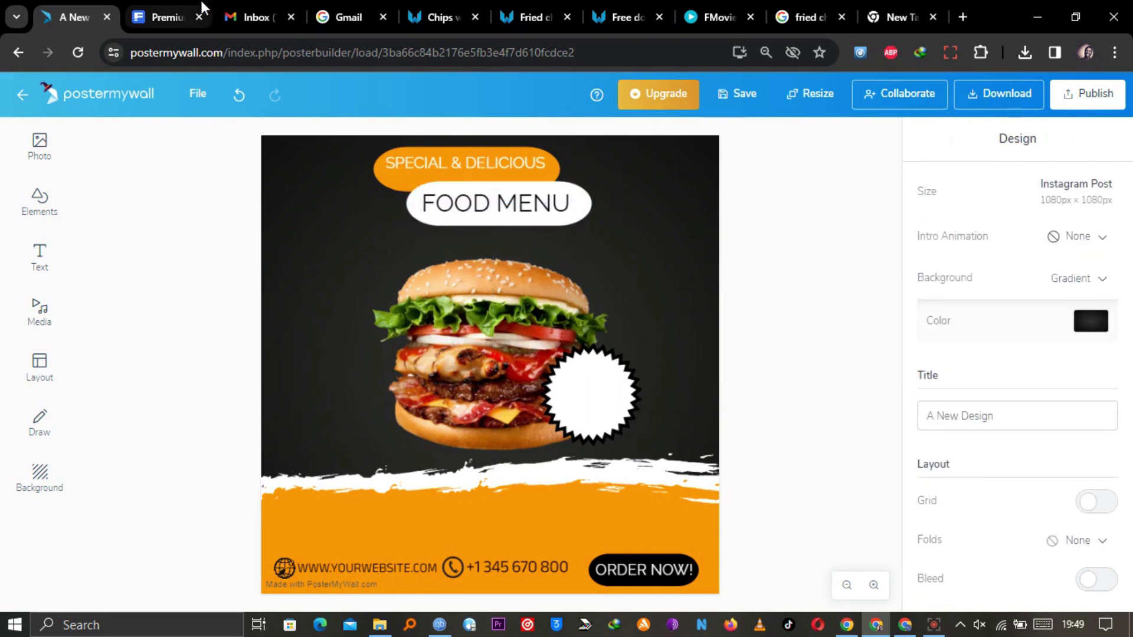
click(172, 7)
click(76, 7)
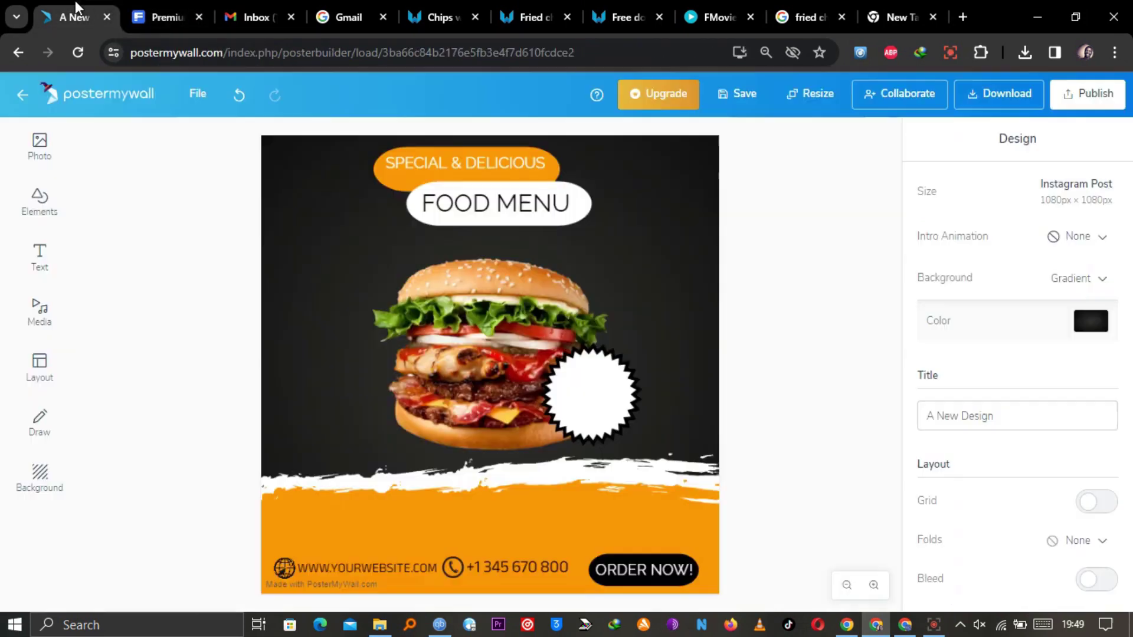
click(183, 6)
click(88, 9)
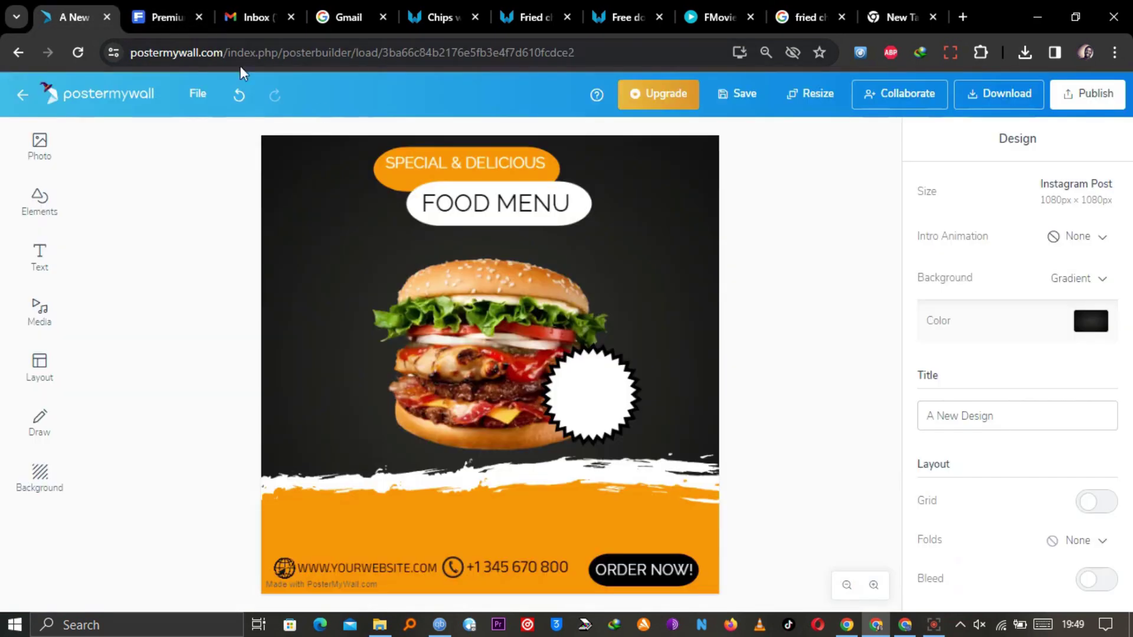
Step: Set the font of the "SPECIAL & DELICIOUS" text to Anton and narrow its text box
click(429, 165)
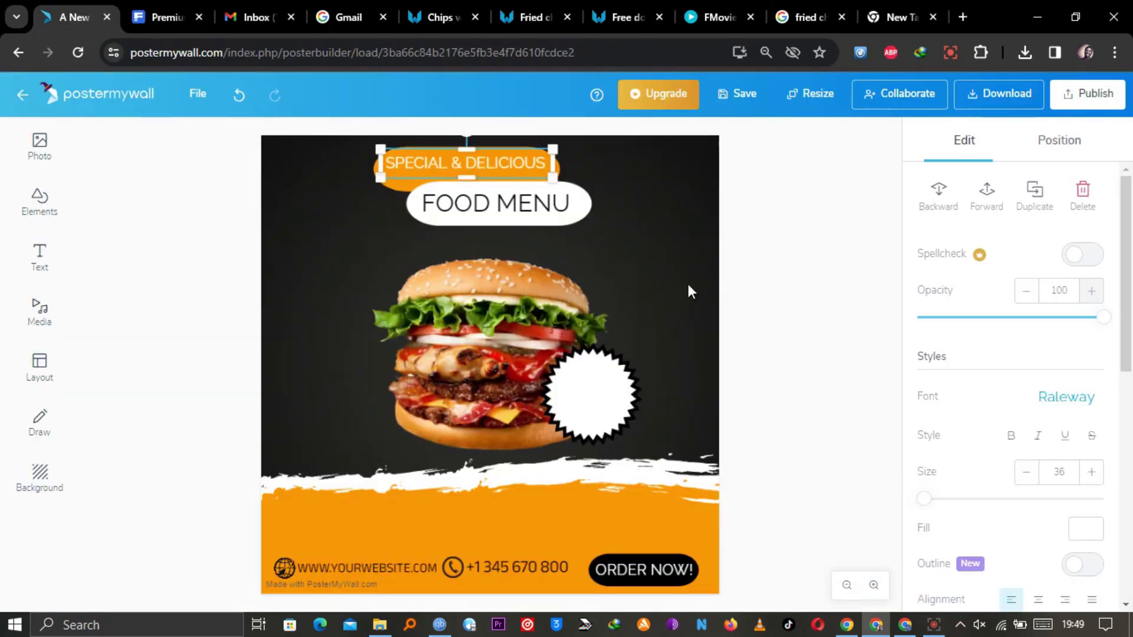
click(1056, 410)
mouse_move(1126, 182)
mouse_down()
mouse_move(1125, 204)
mouse_move(1126, 186)
mouse_up()
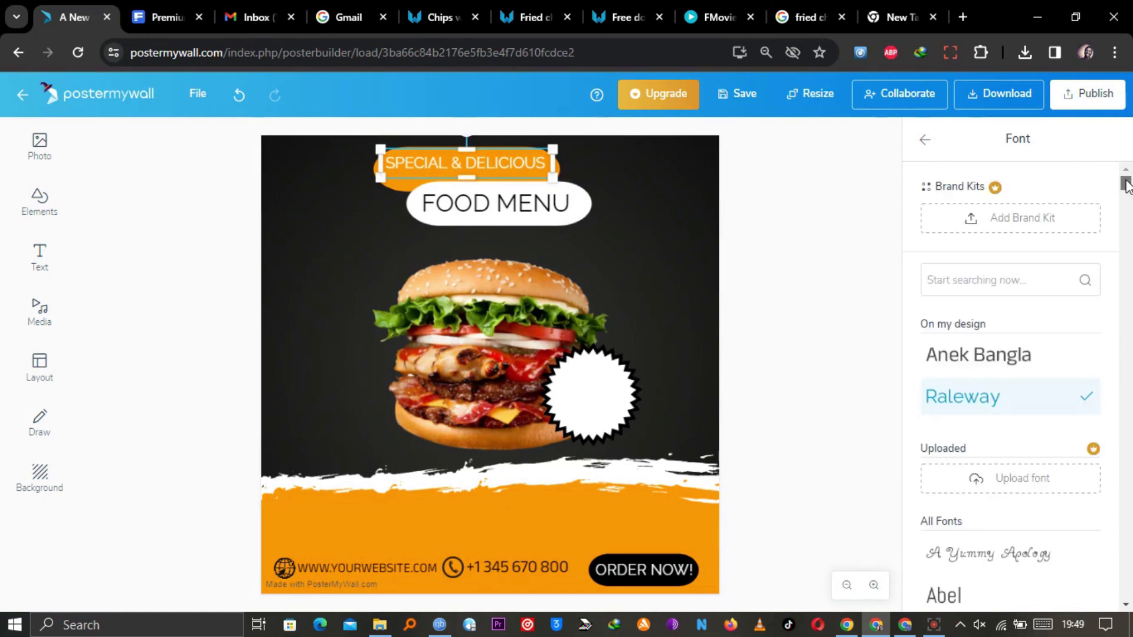
click(989, 370)
scroll(1074, 195, down, 10)
scroll(1101, 204, up, 3)
mouse_move(1129, 202)
mouse_down()
mouse_move(1127, 193)
mouse_move(1127, 224)
mouse_up()
scroll(1055, 263, down, 5)
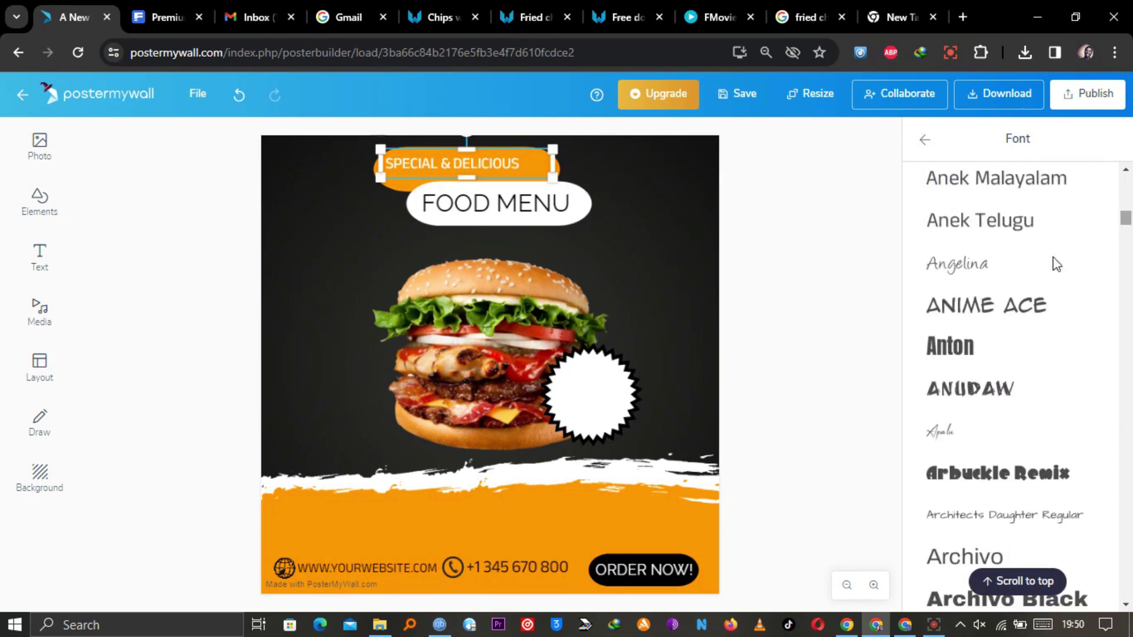
click(927, 346)
mouse_move(547, 164)
mouse_down()
mouse_move(507, 164)
mouse_move(535, 164)
mouse_up()
Step: Raise the letter spacing of "SPECIAL & DELICIOUS" to 5 and scale the text to size 38 inside the orange pill
click(923, 142)
scroll(1128, 384, down, 5)
click(1091, 441)
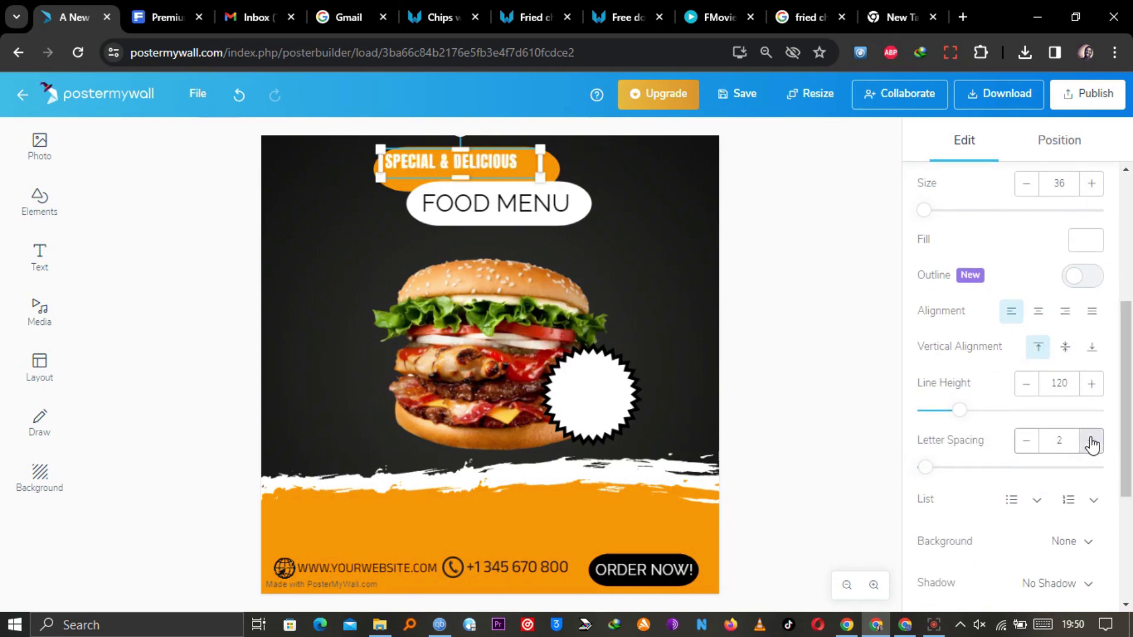
click(1091, 441)
click(1091, 441)
click(1092, 441)
click(1091, 441)
drag(558, 188, 517, 165)
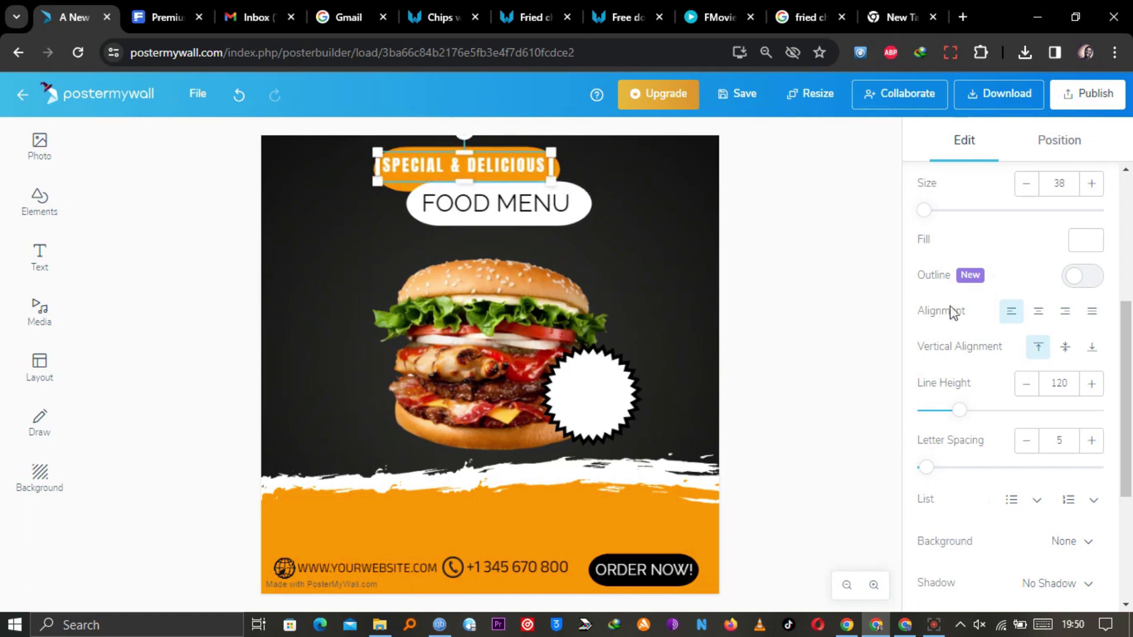
Step: Reduce the letter spacing of the "SPECIAL & DELICIOUS" text to 2
click(1028, 440)
click(1027, 440)
click(1028, 440)
Step: Change the font of the "SPECIAL & DELICIOUS" text back to Raleway
scroll(1077, 342, up, 4)
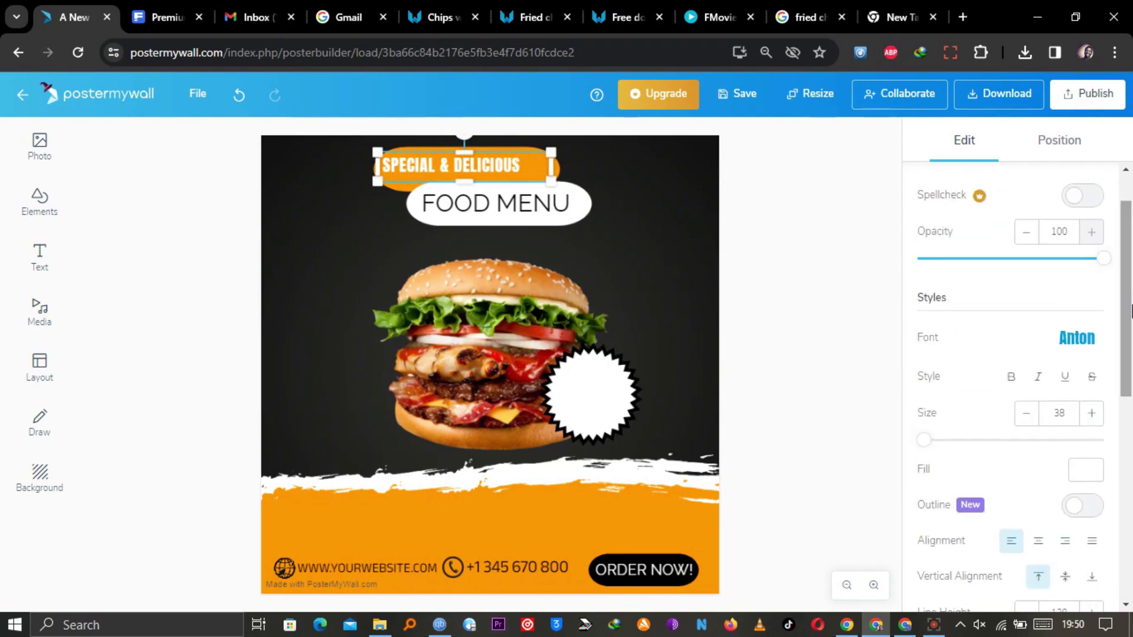
click(1077, 339)
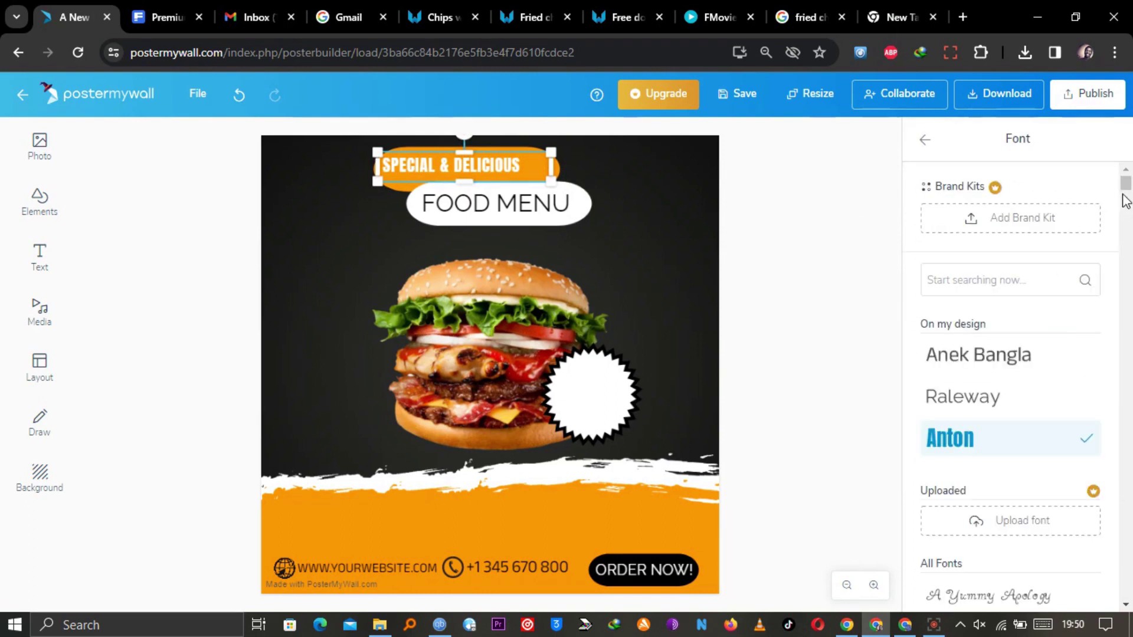
click(961, 397)
click(430, 162)
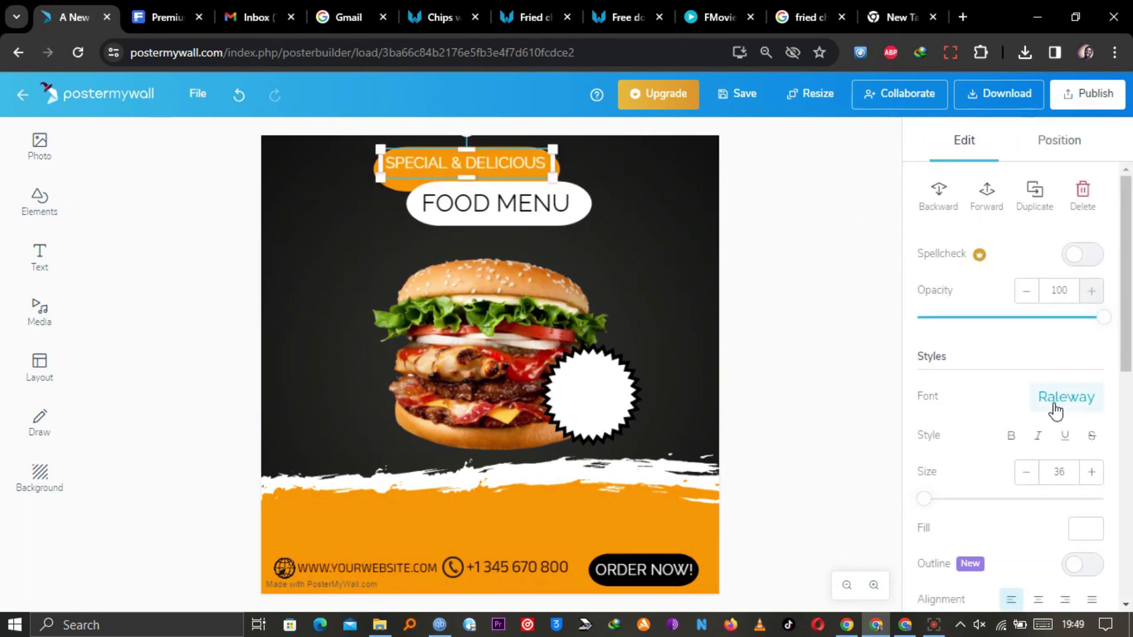
Step: Browse the font list and apply Anton to the "SPECIAL & DELICIOUS" text on the orange pill
click(1024, 403)
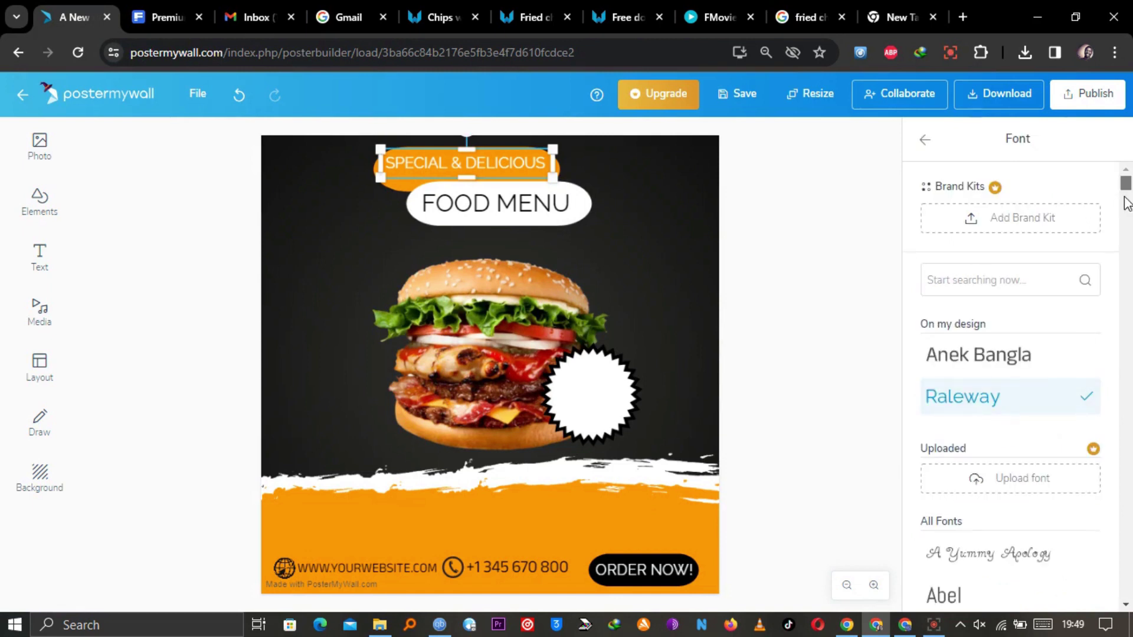
scroll(1127, 203, down, 10)
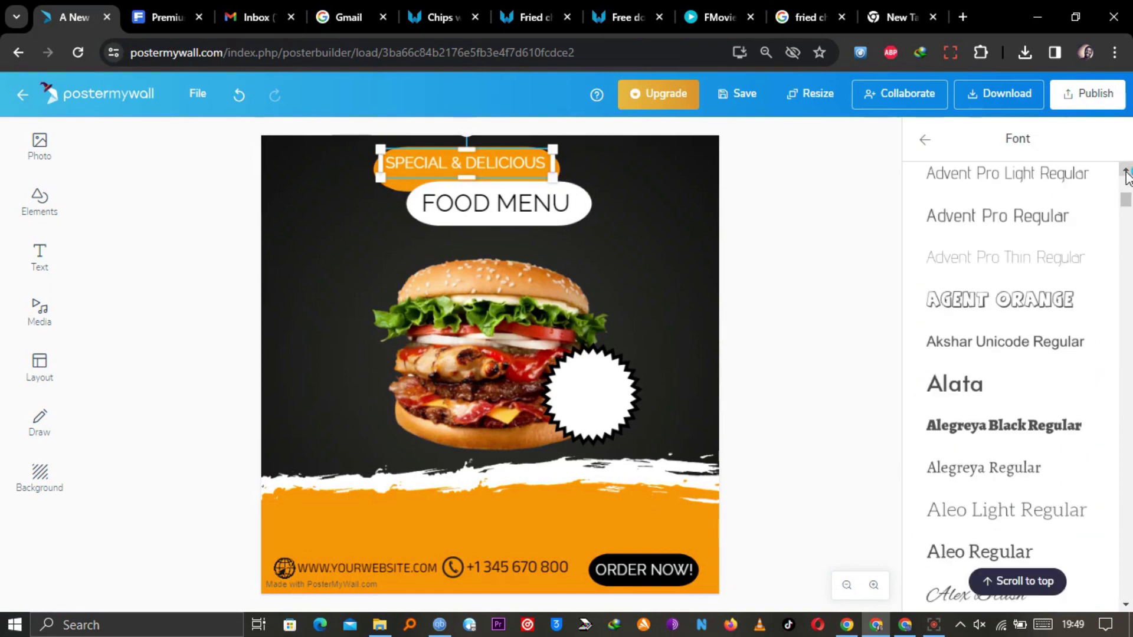
scroll(1081, 235, up, 10)
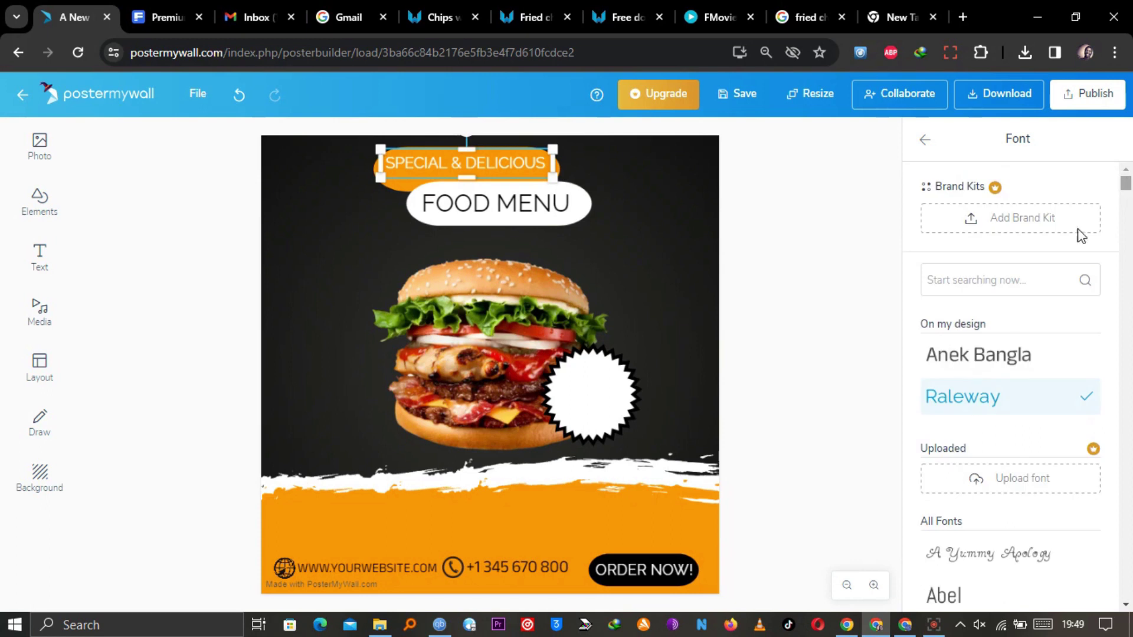
click(991, 358)
drag(1127, 184, 1127, 230)
click(929, 346)
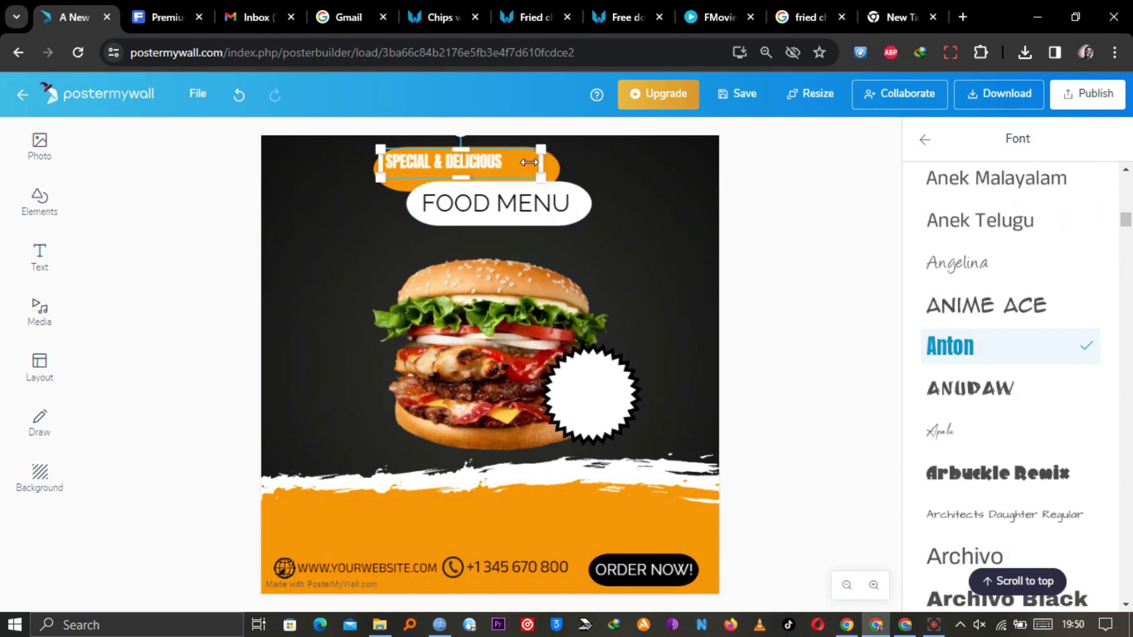
click(1031, 343)
Step: Scale the "SPECIAL & DELICIOUS" text to size 38 within the orange pill and set its letter spacing to 2
scroll(1092, 441, down, 5)
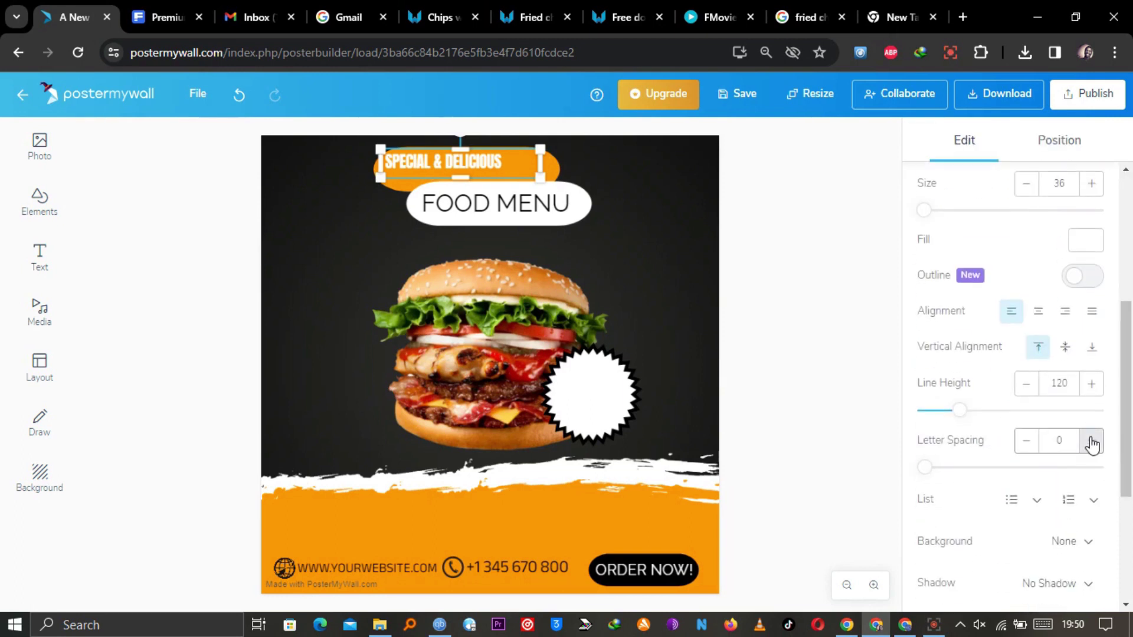
click(1092, 443)
drag(540, 171, 517, 165)
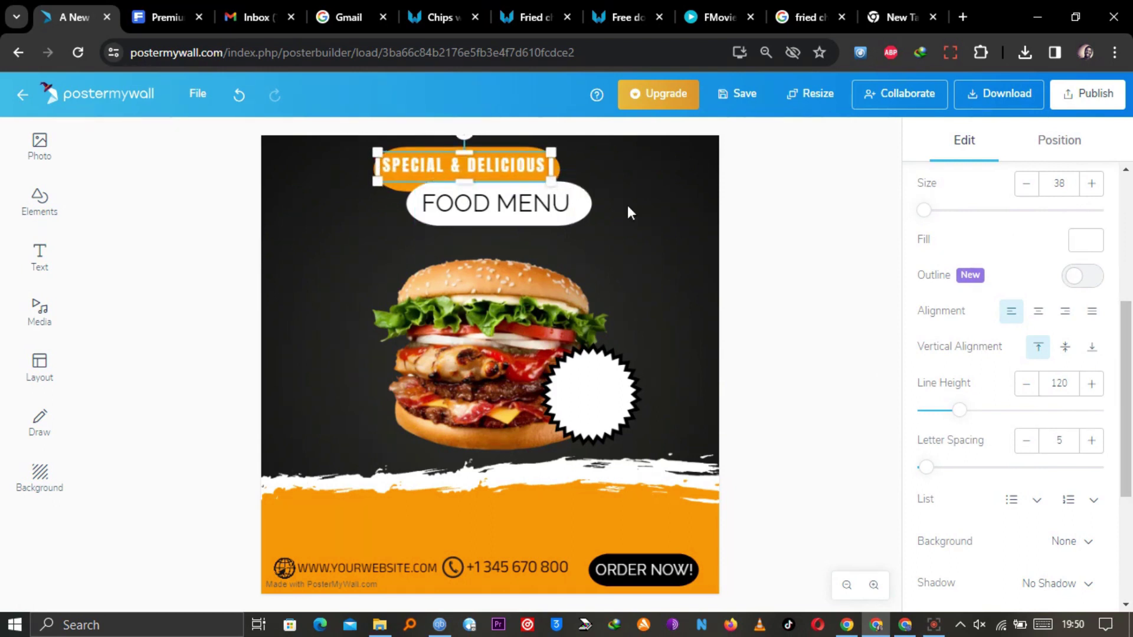
click(1028, 441)
click(1027, 441)
click(1027, 441)
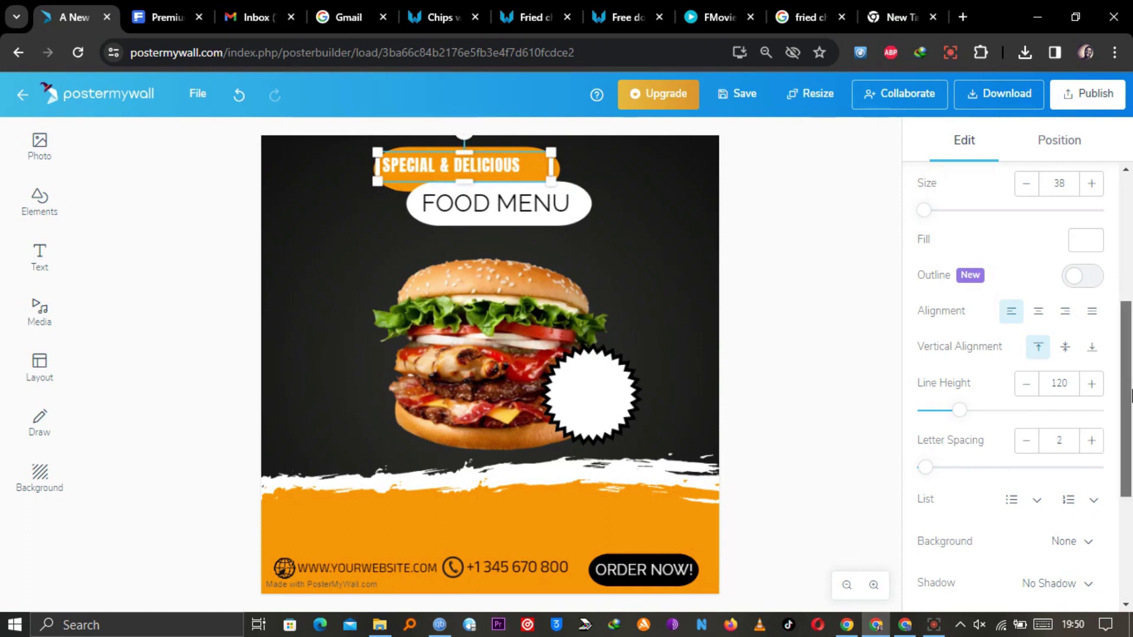
Step: Try the Bebas Neue Bold font on the "SPECIAL & DELICIOUS" text
scroll(1095, 374, up, 4)
click(1077, 340)
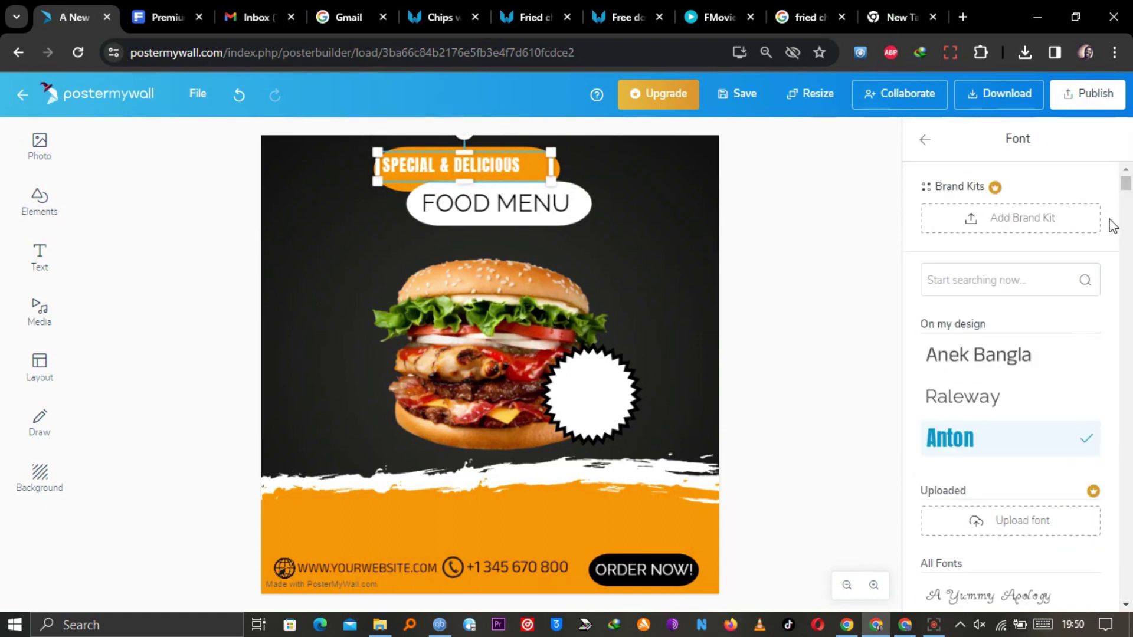
drag(1126, 192, 1131, 246)
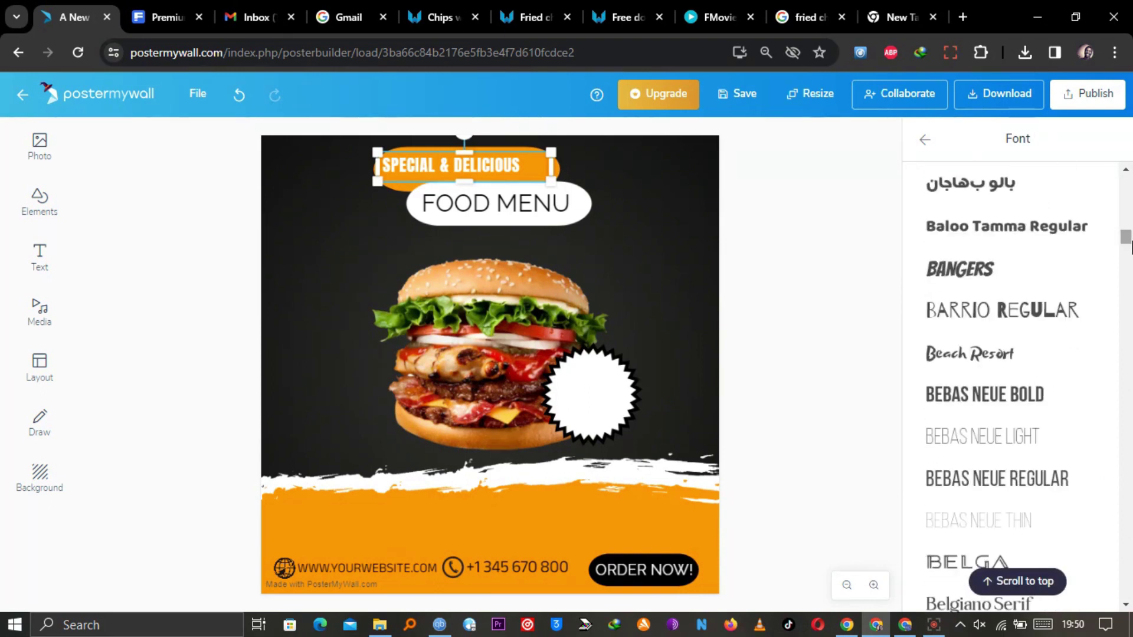
click(1044, 395)
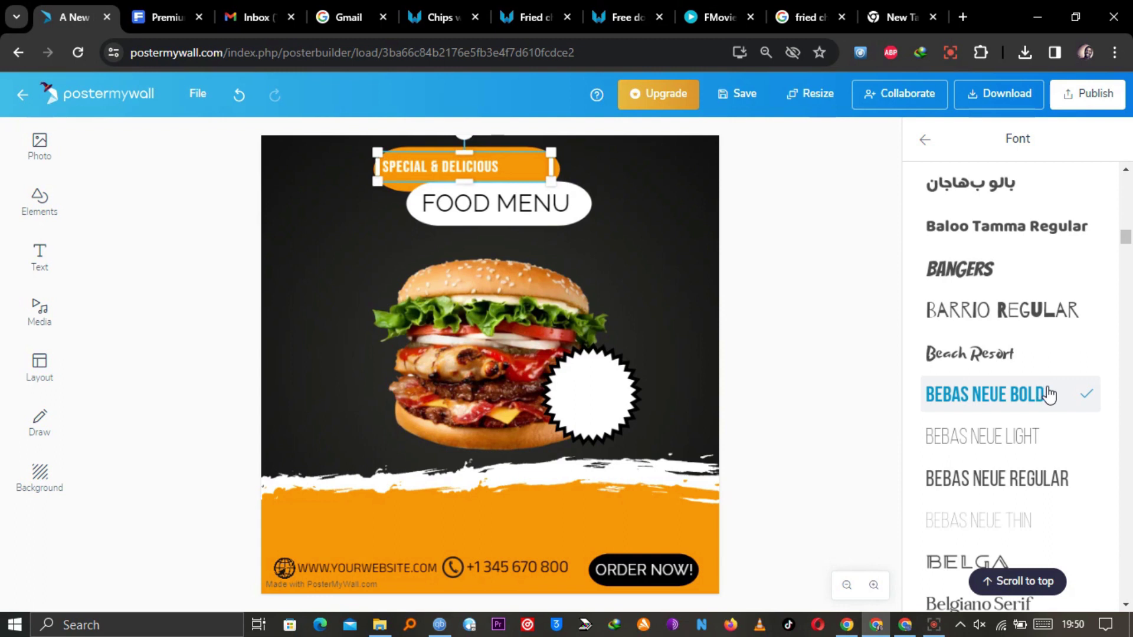
Step: Try a heavy, wide display font on "SPECIAL & DELICIOUS" and fit its text box to the orange pill
drag(1129, 248, 1124, 269)
click(1062, 397)
mouse_move(548, 178)
mouse_down()
mouse_move(602, 172)
mouse_move(562, 174)
mouse_up()
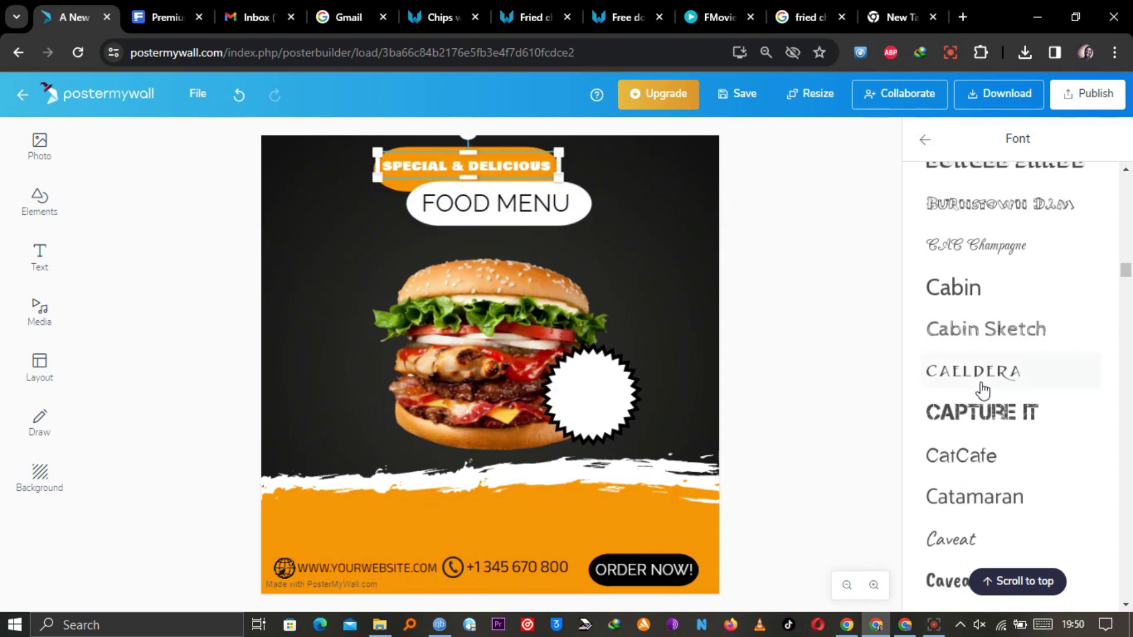
Step: Set the "SPECIAL & DELICIOUS" font to Caveat Brush and enlarge the text to span the orange pill
mouse_move(1126, 270)
mouse_down()
mouse_move(1128, 288)
mouse_move(1128, 276)
mouse_up()
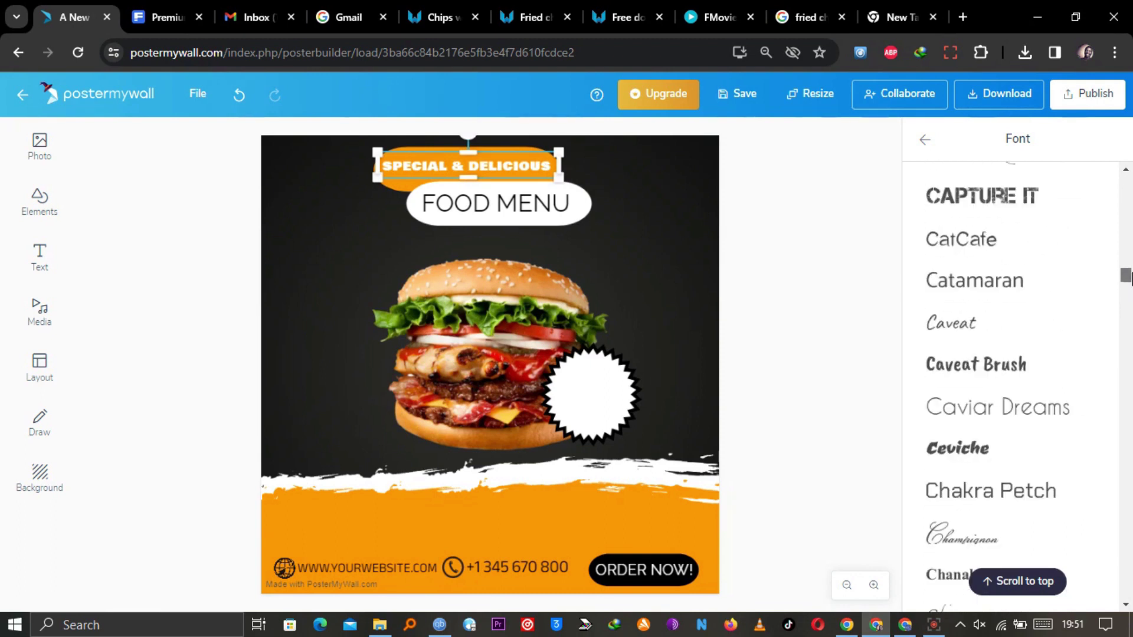
click(1022, 364)
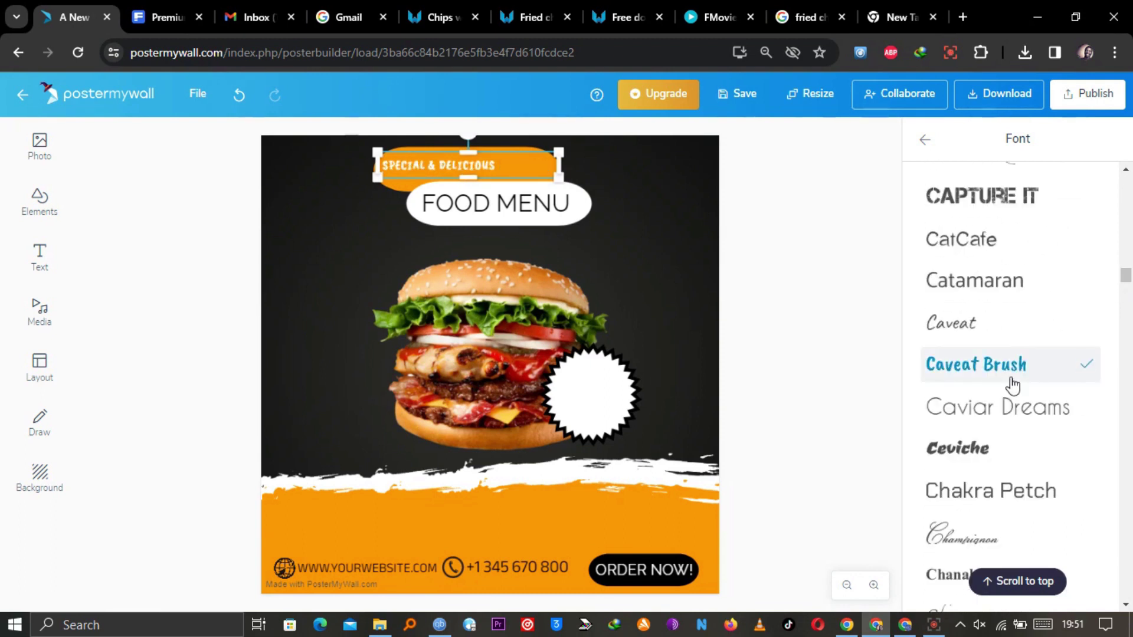
mouse_move(547, 170)
mouse_down()
mouse_move(499, 171)
mouse_move(560, 189)
mouse_up()
Step: Set the "FOOD MENU" font to Anton, then resize the text and center it inside the white pill
click(566, 203)
drag(1125, 276, 1130, 227)
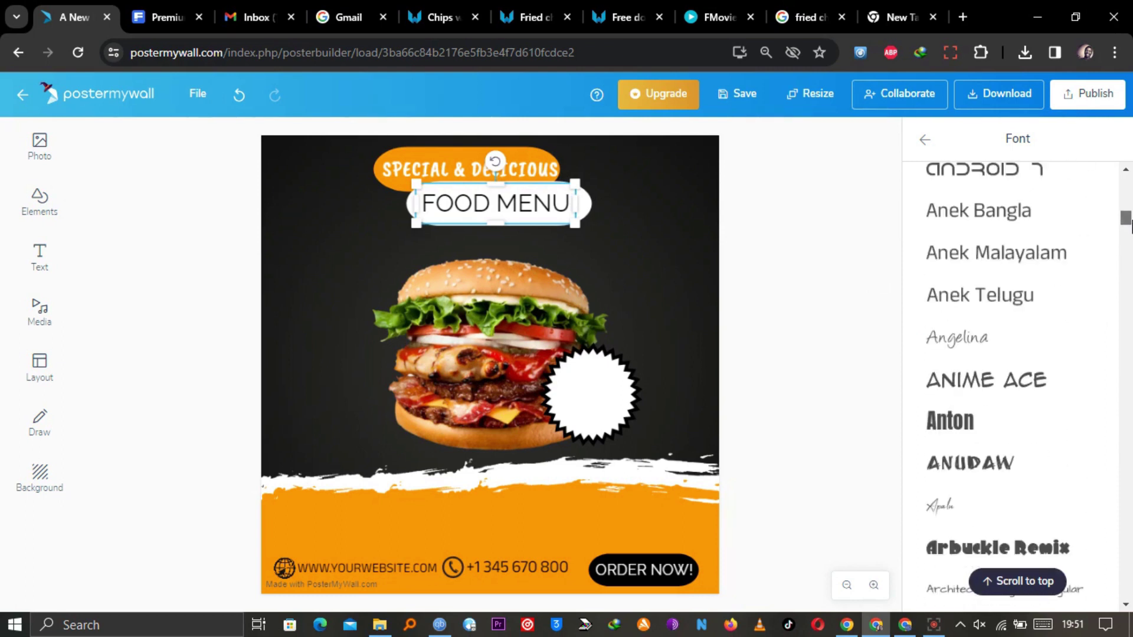
click(950, 420)
drag(575, 204, 562, 224)
drag(484, 204, 491, 204)
click(361, 142)
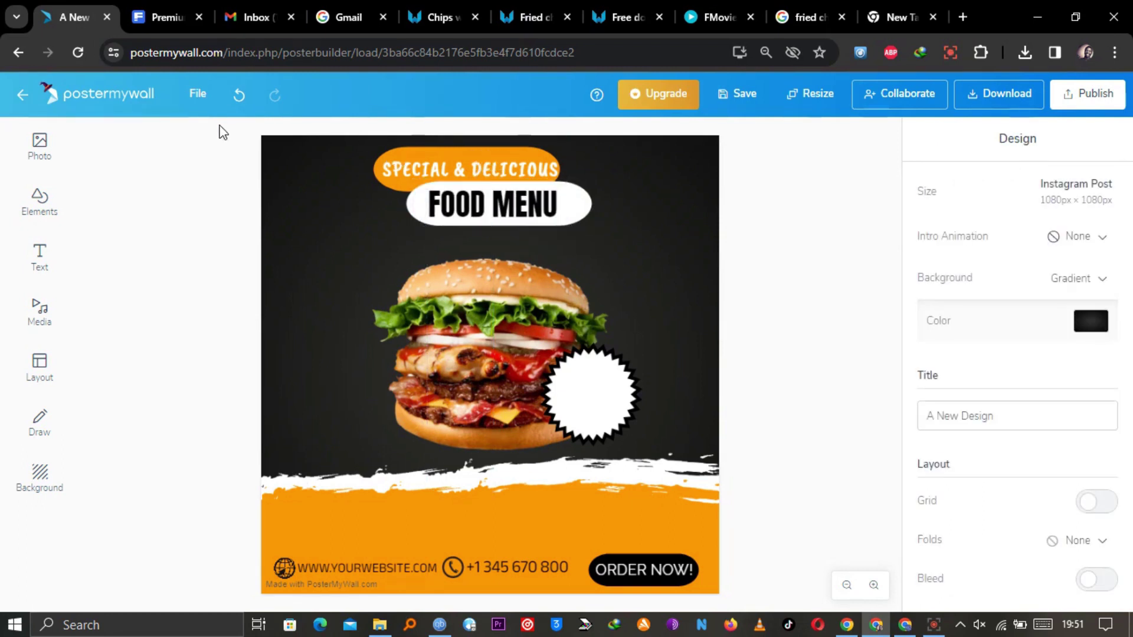
Step: Nudge the "SPECIAL & DELICIOUS" text slightly left to center it within the orange pill
click(425, 172)
drag(419, 171, 417, 172)
click(347, 172)
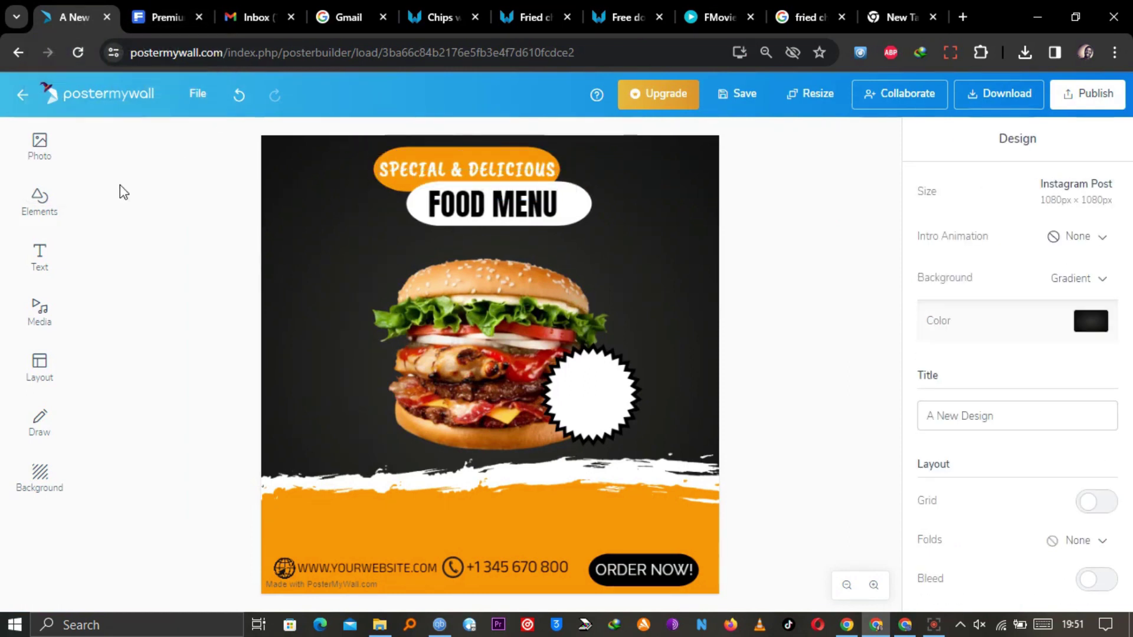
Step: Try adding a plain circle from the shape library to the design
click(37, 201)
click(212, 218)
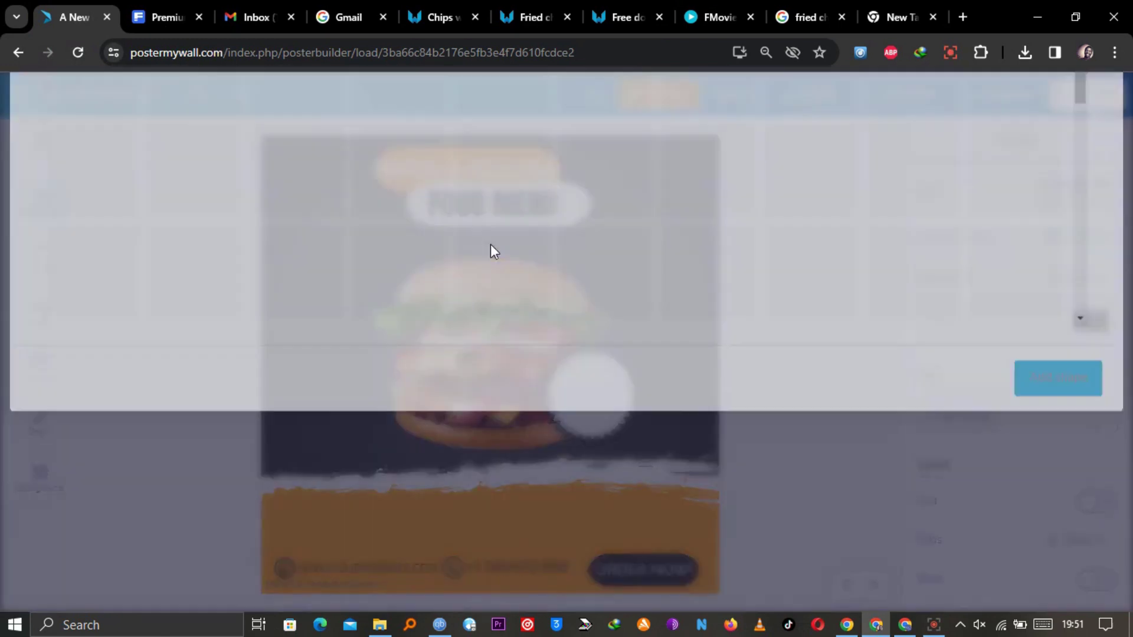
scroll(1096, 274, up, 4)
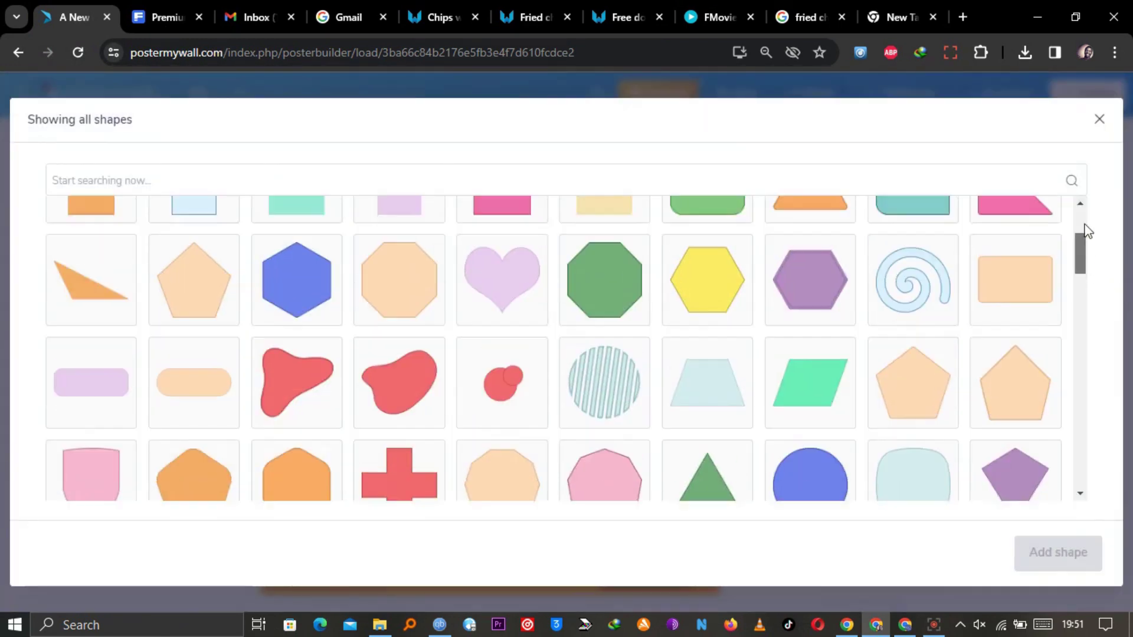
click(297, 253)
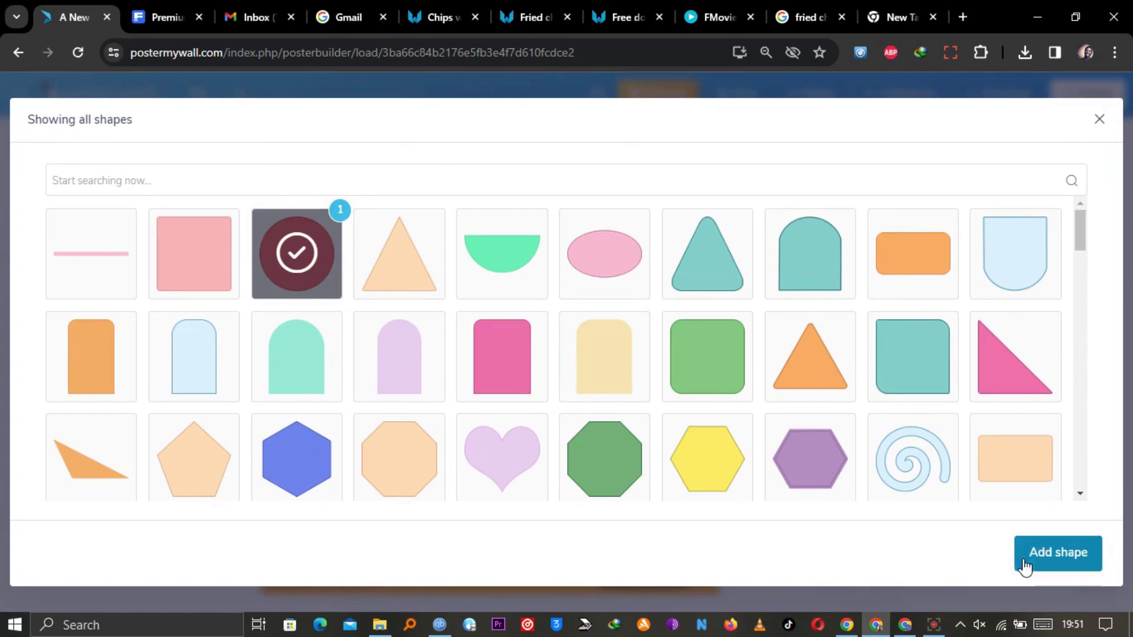
click(1022, 565)
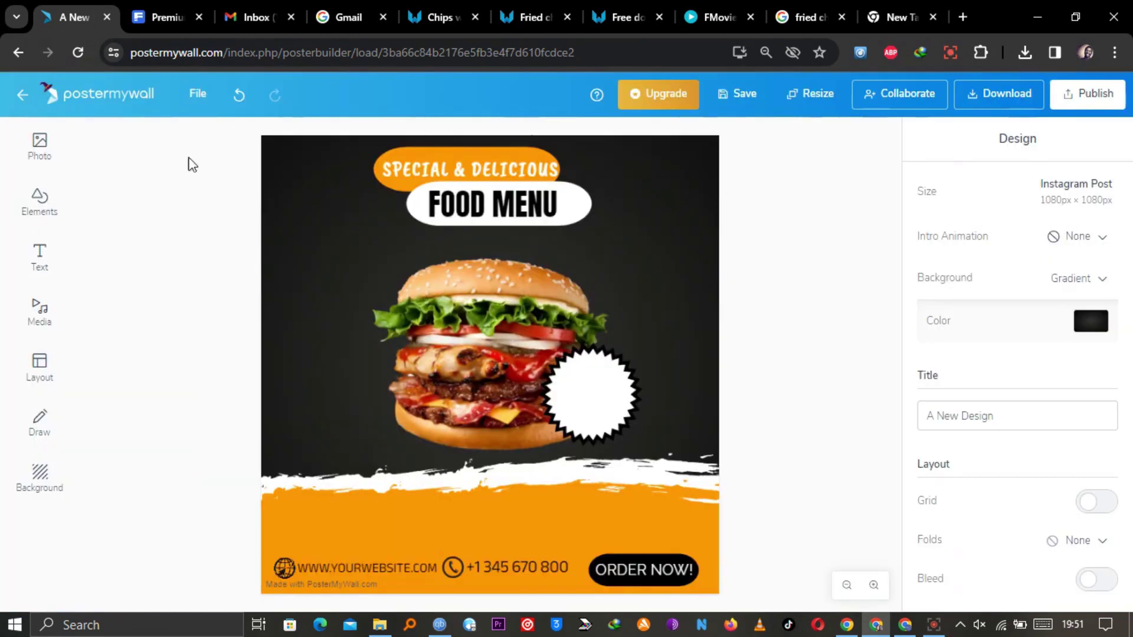
Step: Shift the "SPECIAL & DELICIOUS" text slightly left so it sits centered in the orange pill, and deselect it
click(391, 170)
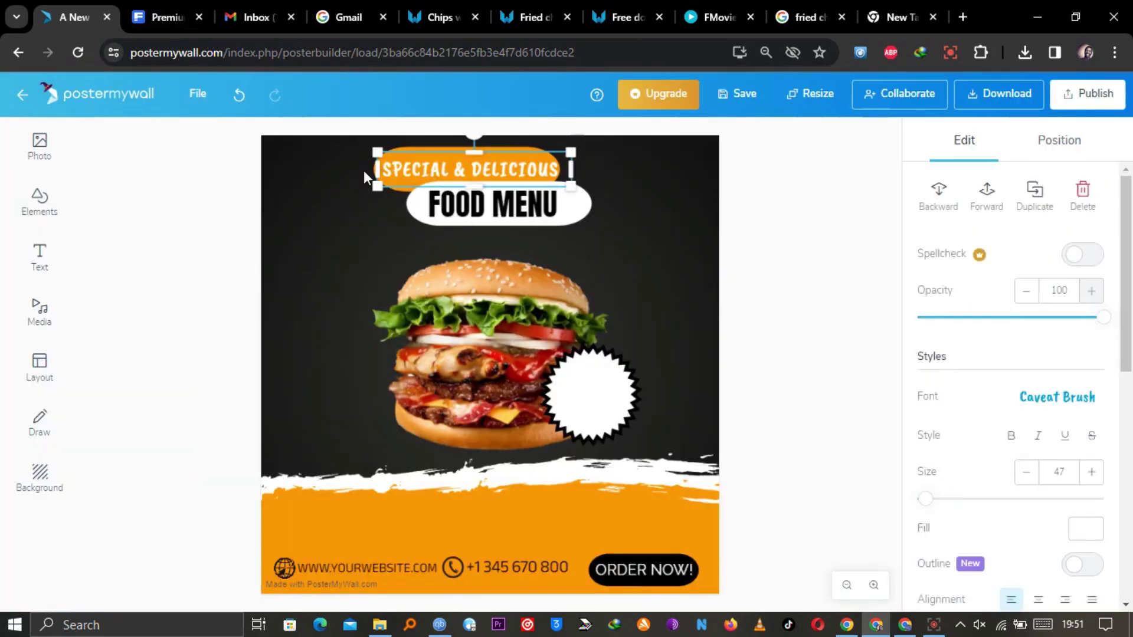
drag(418, 173, 415, 172)
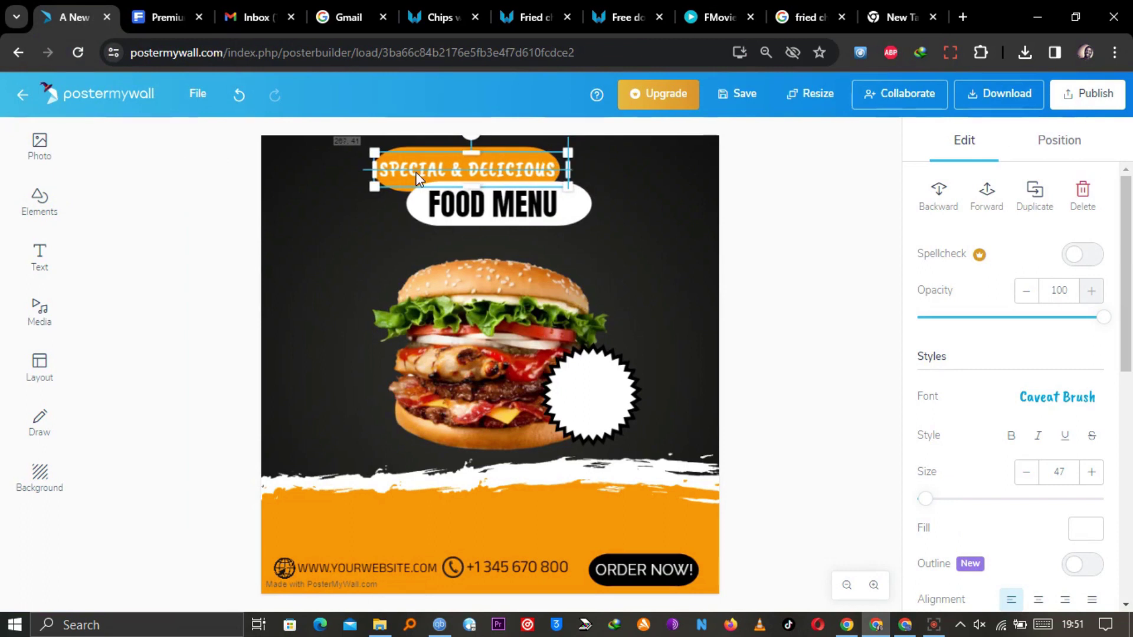
click(347, 172)
Step: Check the reference food menu banner and browse the shape library for a suitable shape to add
click(145, 8)
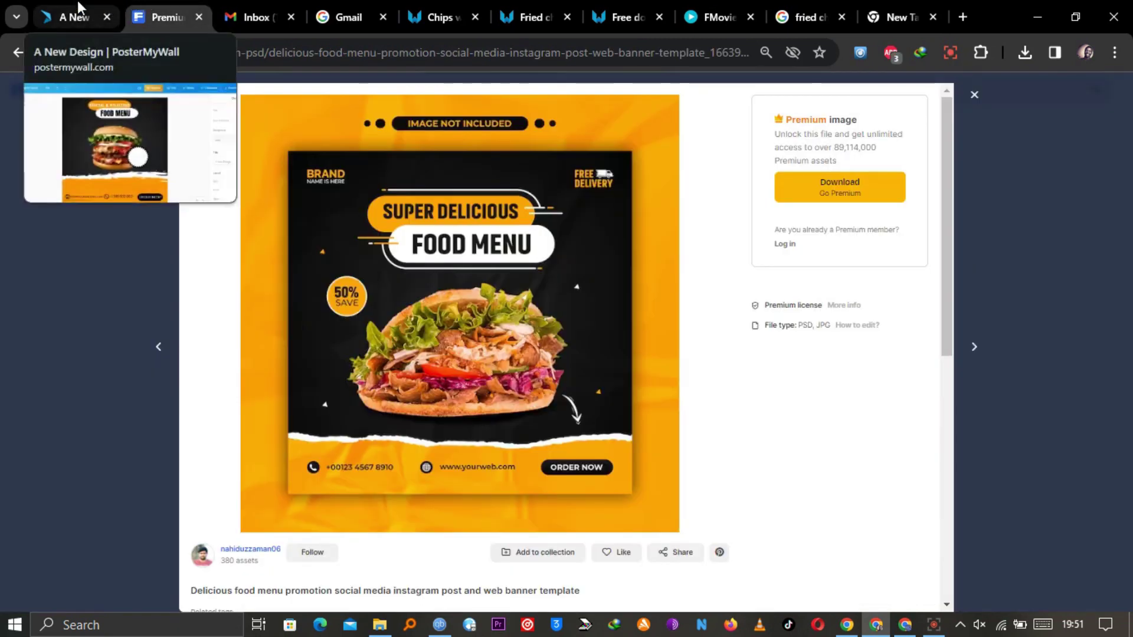
click(78, 6)
click(39, 205)
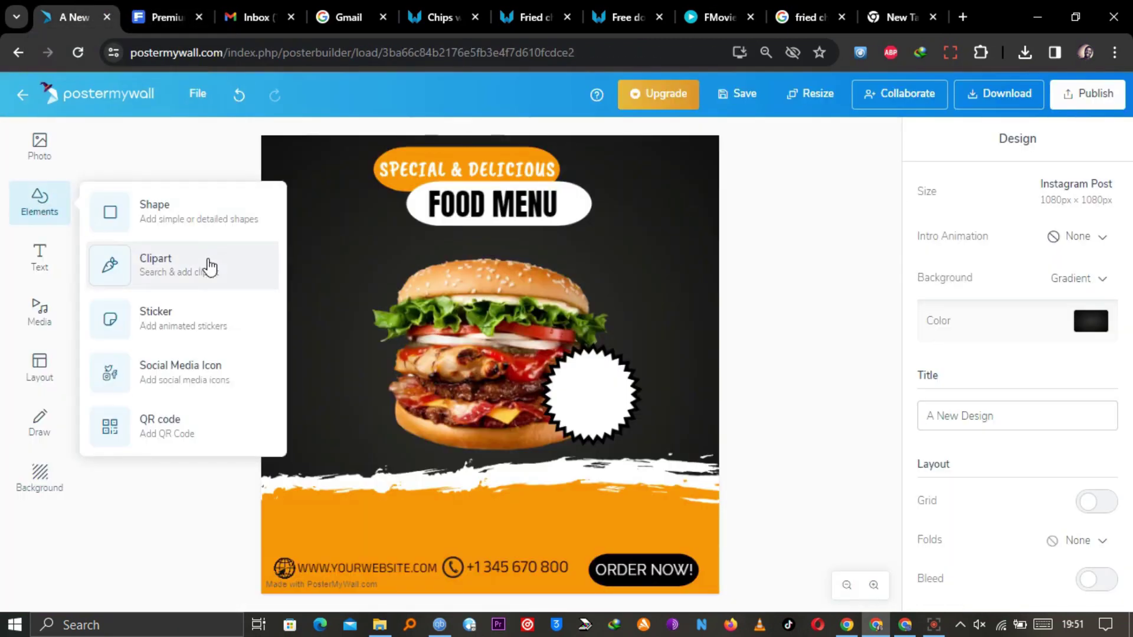
click(265, 230)
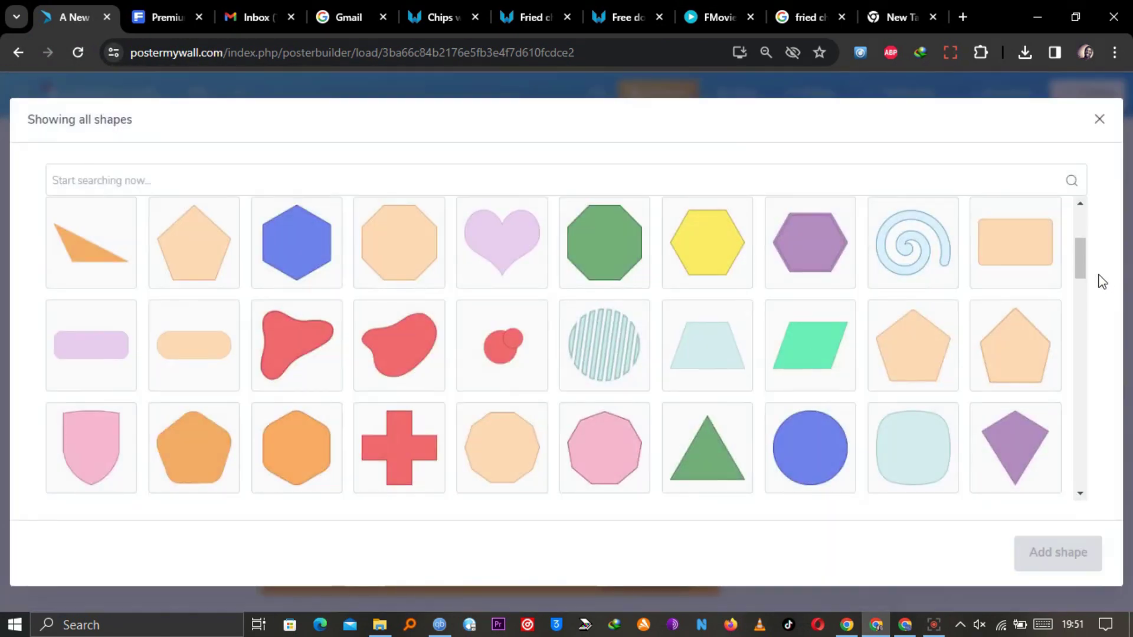
Step: Add a circle shape to the poster, shrink it, and place it beside the burger's left edge
drag(1080, 245, 1088, 218)
click(277, 263)
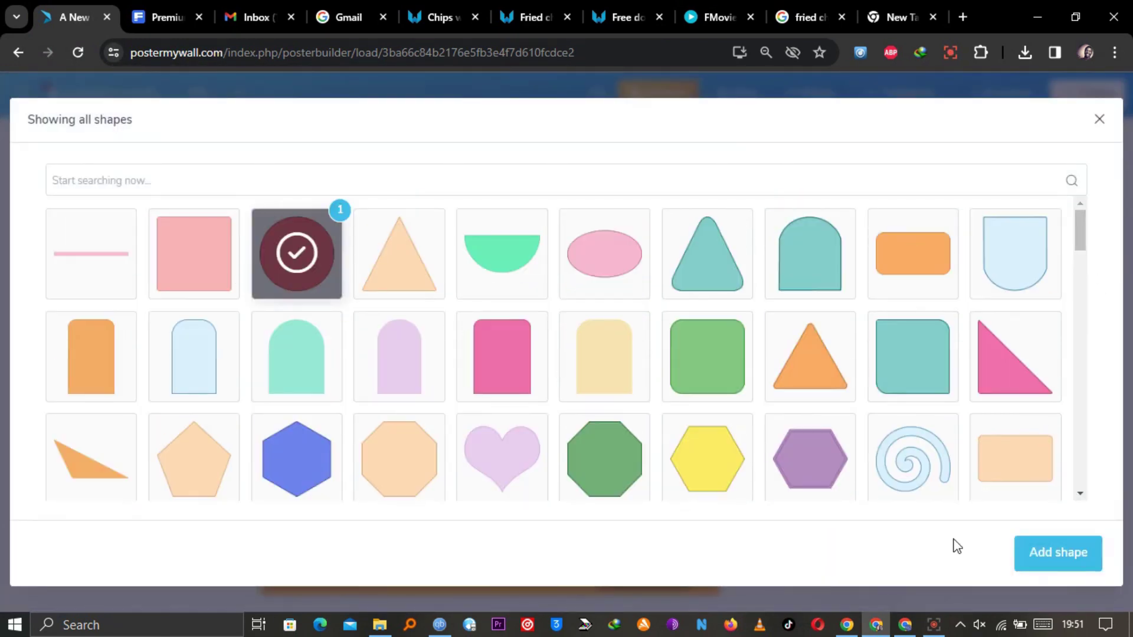
click(1026, 561)
drag(313, 197, 364, 249)
drag(417, 296, 332, 321)
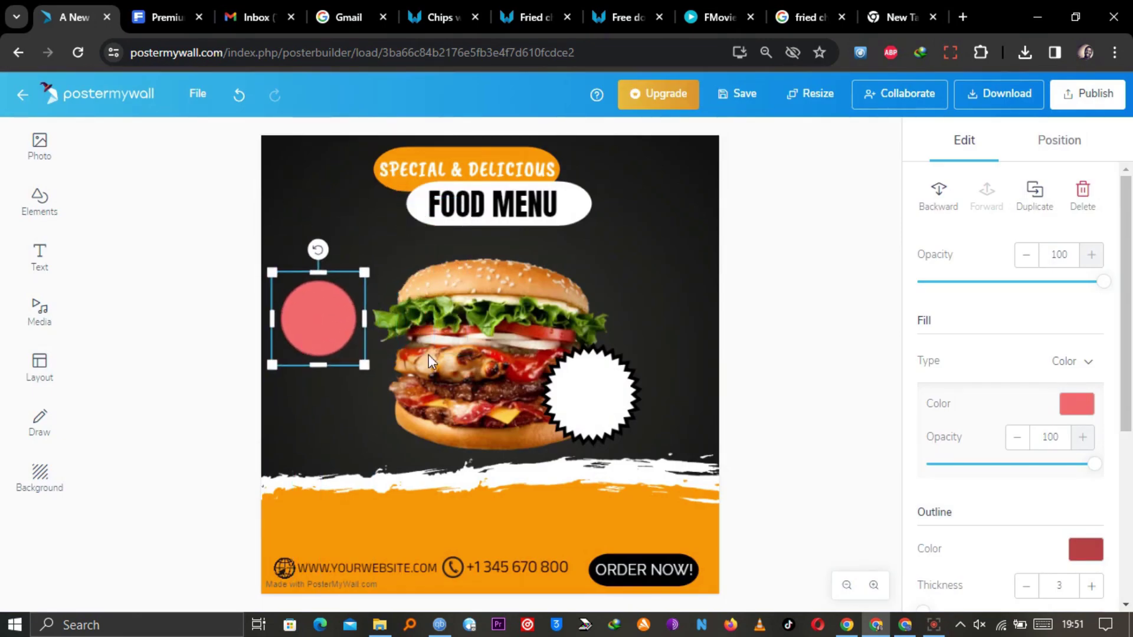
Step: Set the circle's outline thickness to 0 and its fill to the design's orange, FF9500
click(1026, 586)
click(1027, 586)
click(1026, 586)
click(137, 8)
key(ctrl+shift+Tab)
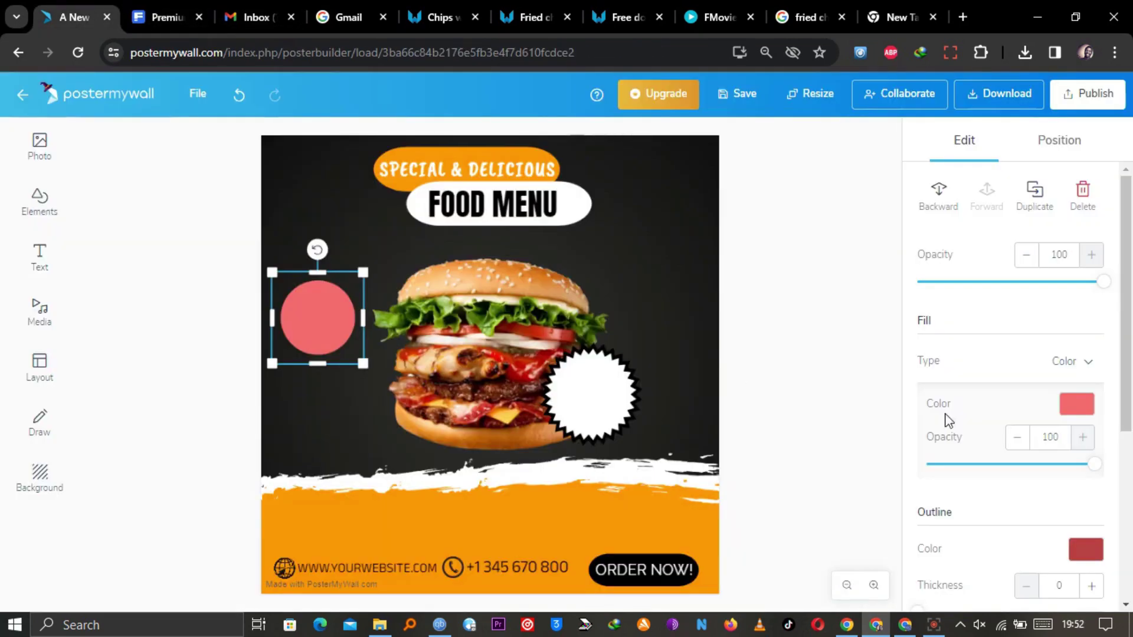
click(1076, 406)
click(932, 591)
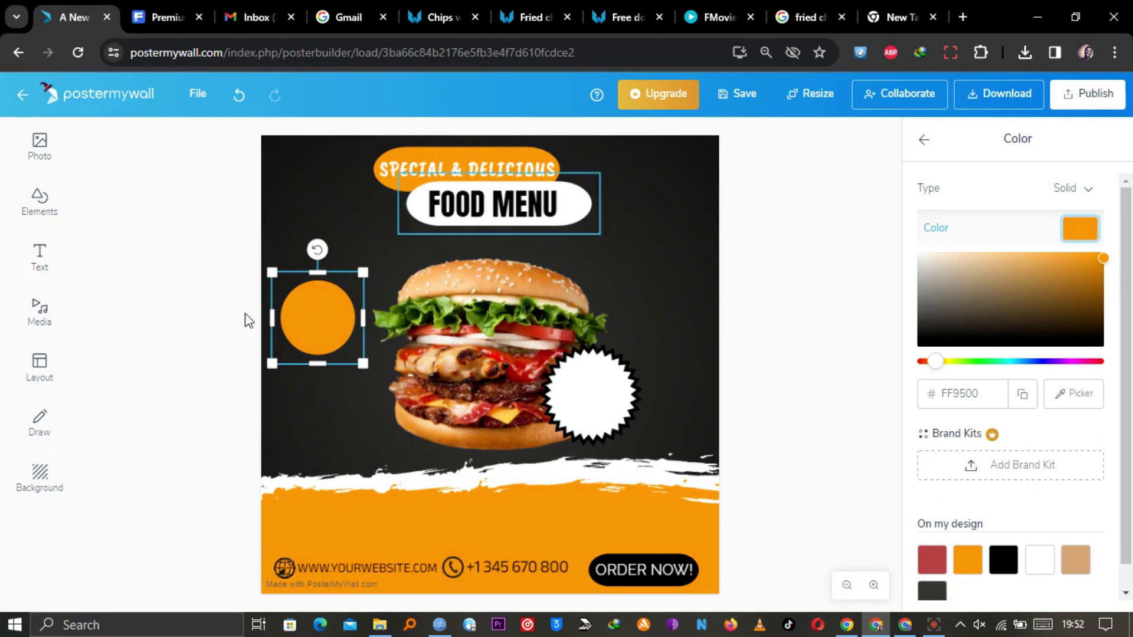
Step: Set the circle's outline colour to white and increase its thickness to form a ring
click(925, 140)
scroll(1101, 445, down, 4)
click(1087, 325)
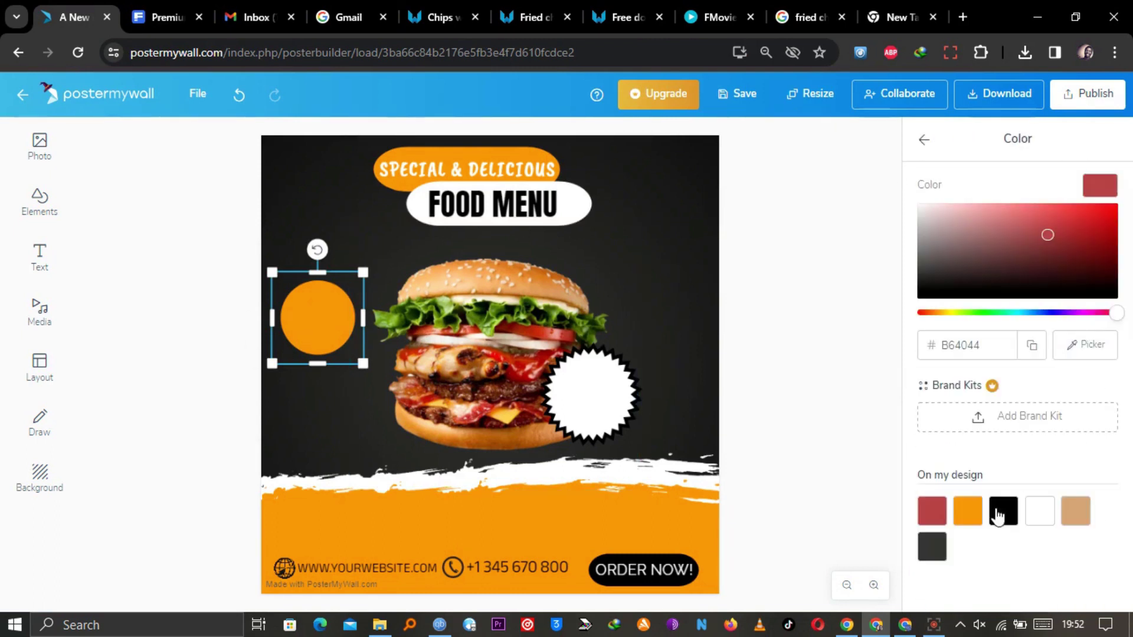
click(1040, 521)
click(924, 140)
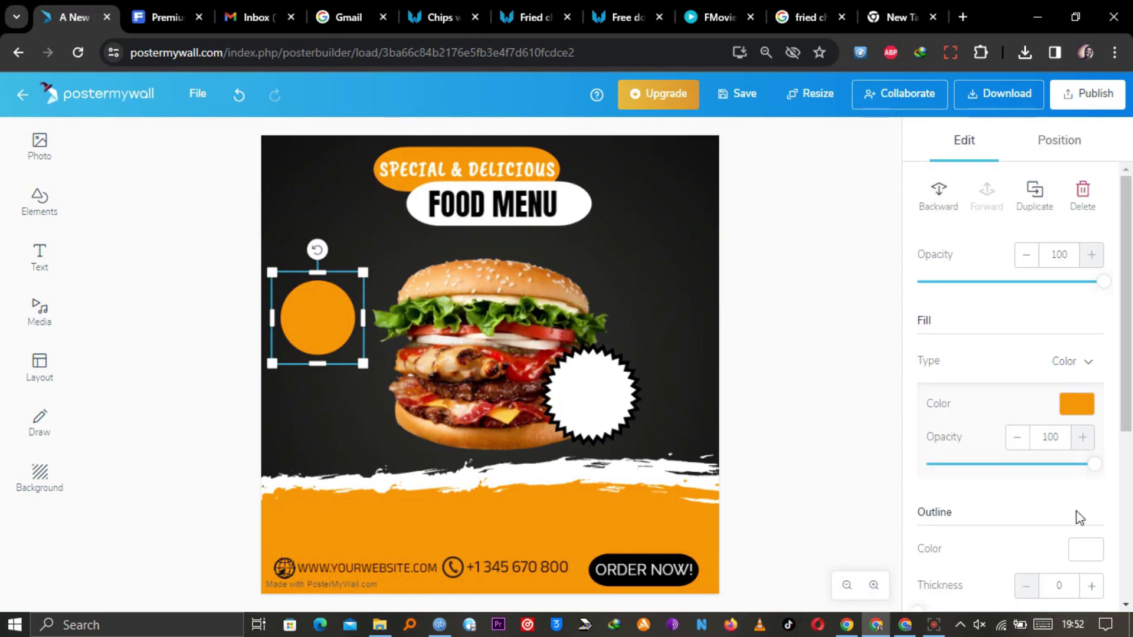
click(1092, 586)
click(1091, 586)
click(1091, 586)
click(1092, 586)
click(1091, 585)
click(1092, 586)
click(1092, 586)
click(1092, 586)
click(118, 274)
Step: Consult the Freepik reference design, then add a text box reading 50 on the orange circle and narrow it to fit
click(172, 3)
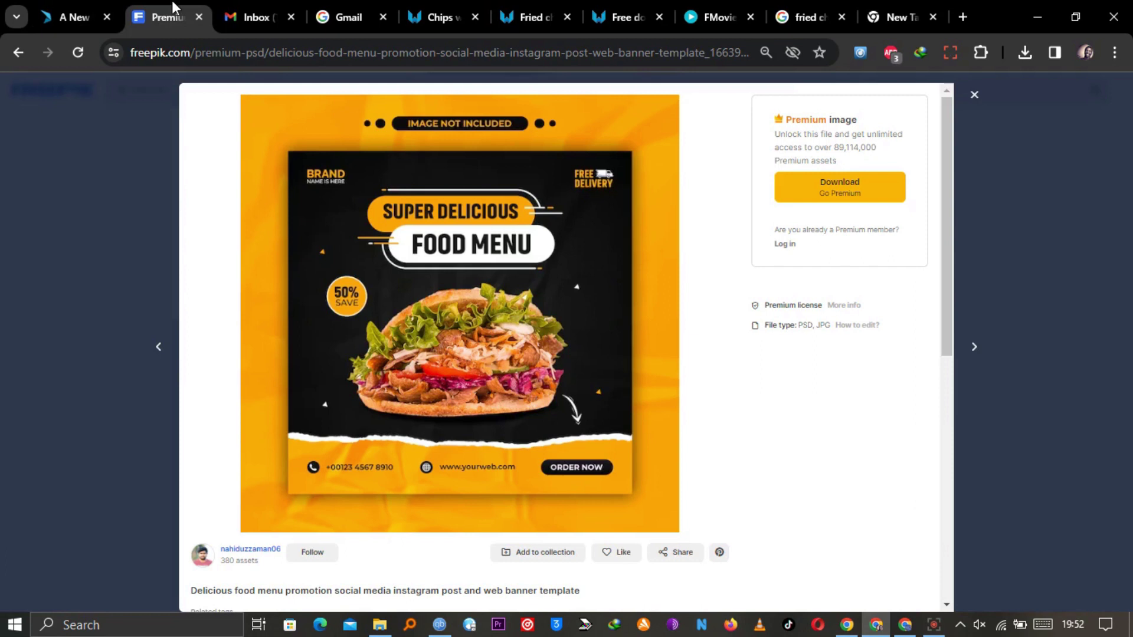
click(57, 2)
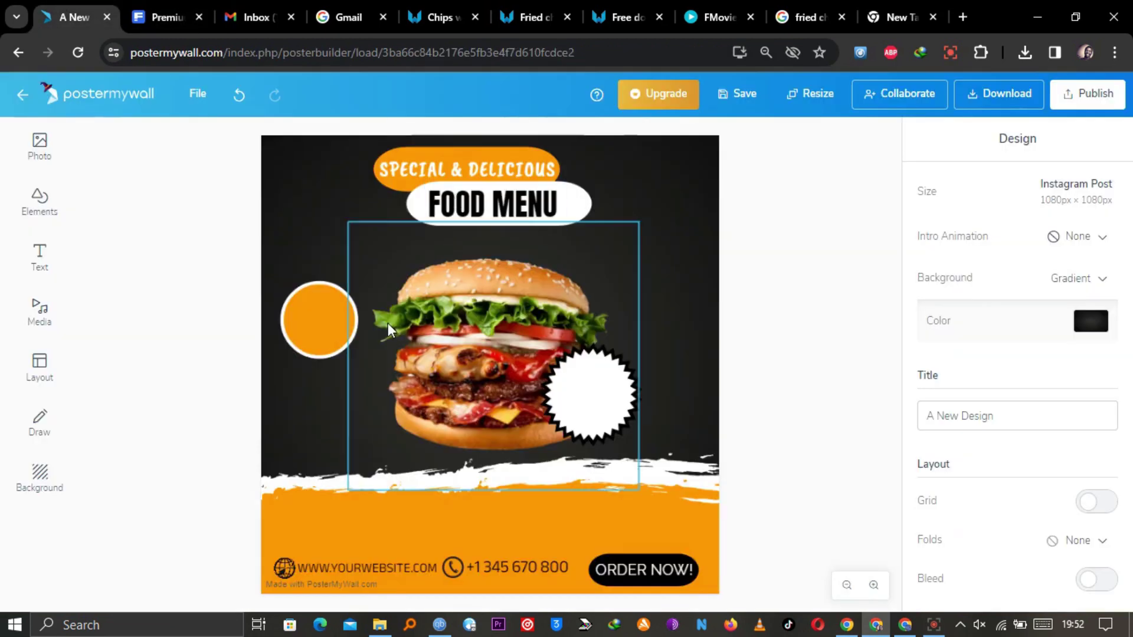
click(46, 258)
drag(164, 269, 308, 306)
click(169, 2)
click(88, 9)
double_click(335, 305)
text(50)
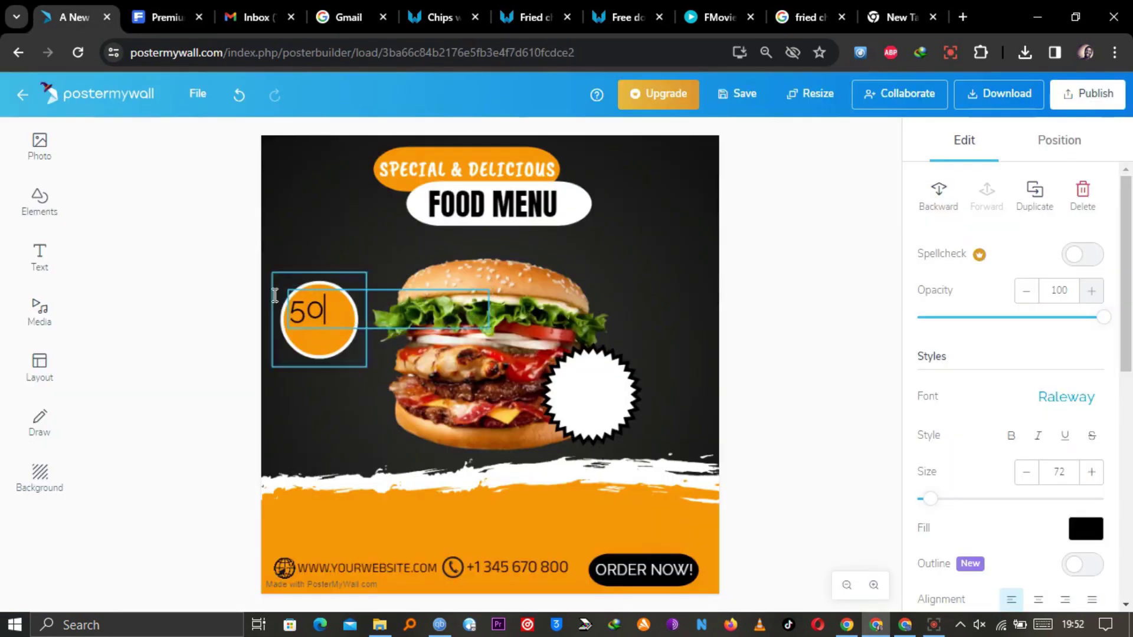
key(Escape)
click(291, 313)
drag(392, 308, 325, 304)
Step: Duplicate the 50 text, change the copy to %, and place it directly after the number
right_click(310, 307)
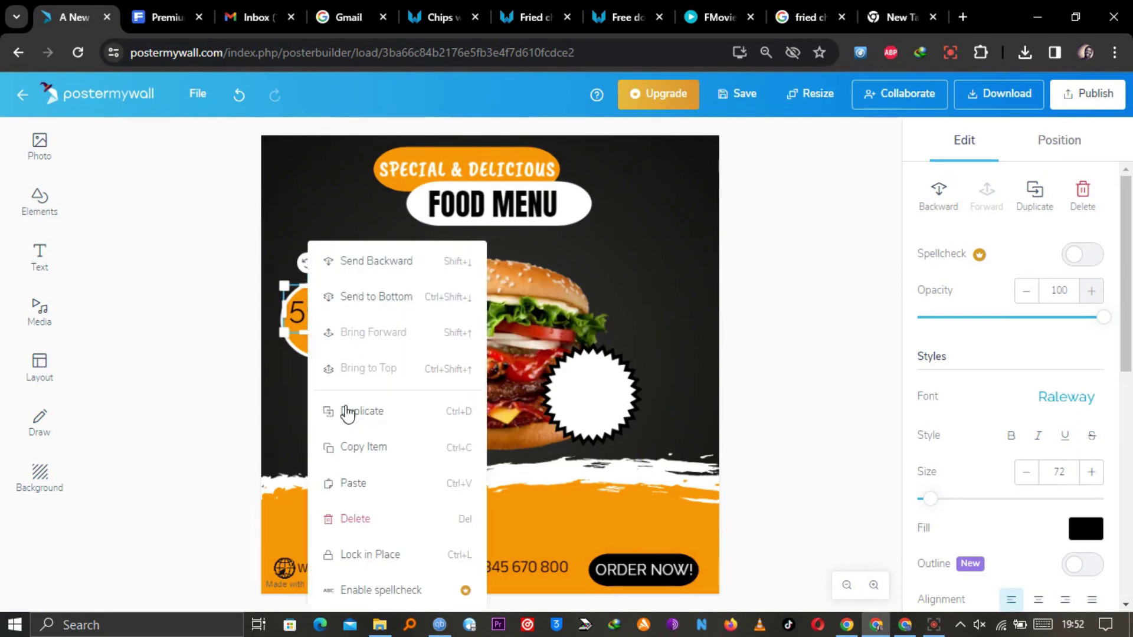
click(348, 412)
drag(317, 317, 338, 314)
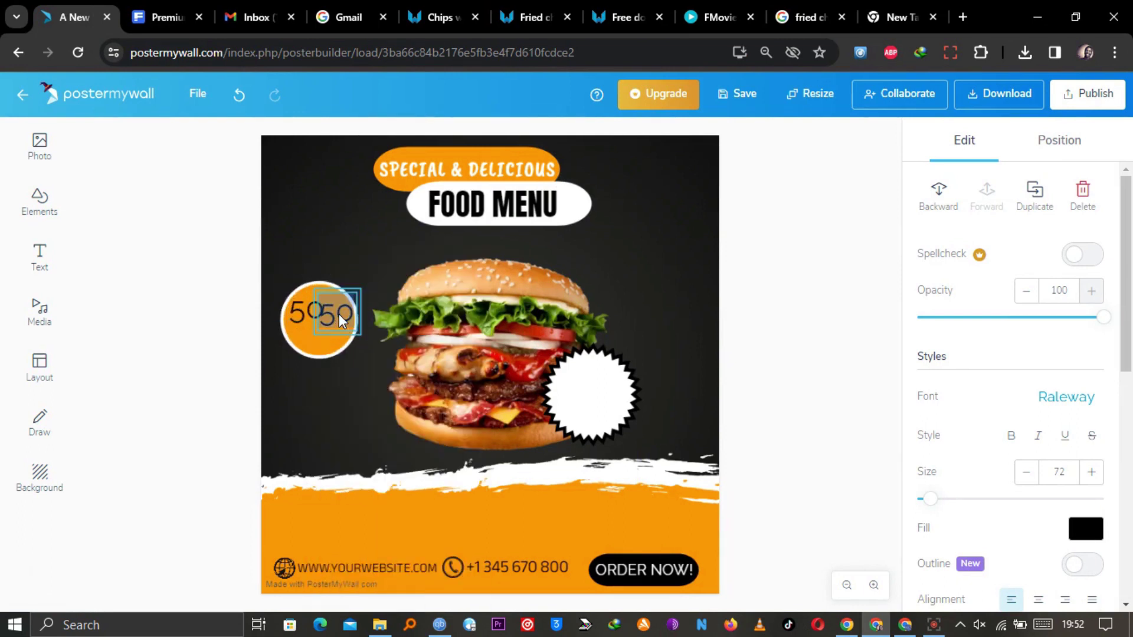
text(%)
click(265, 312)
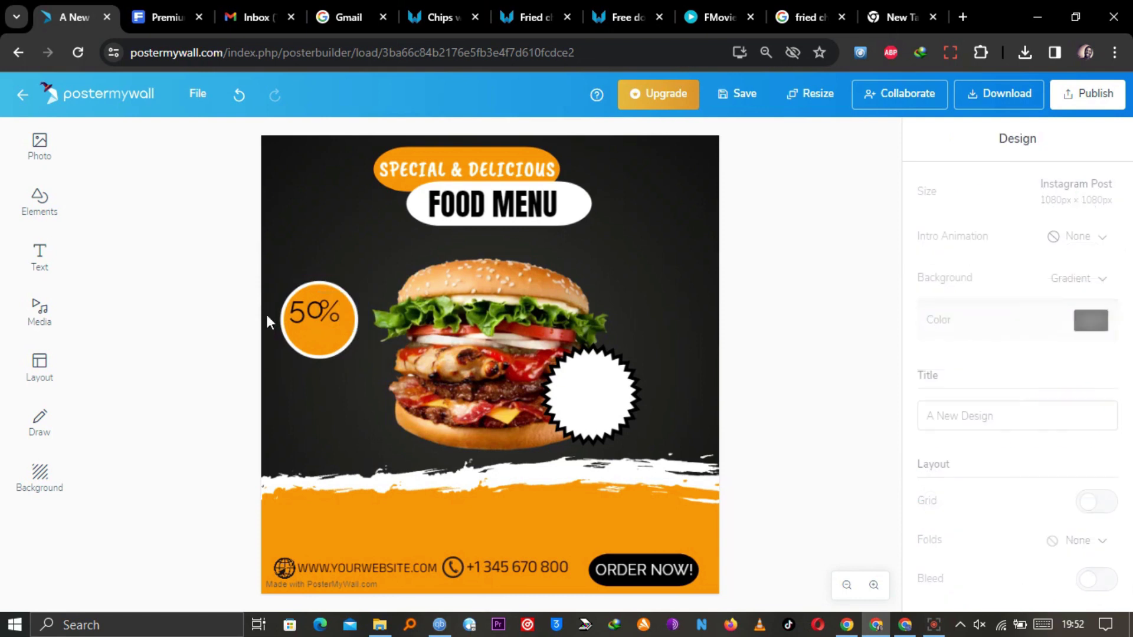
click(339, 312)
drag(335, 315, 341, 317)
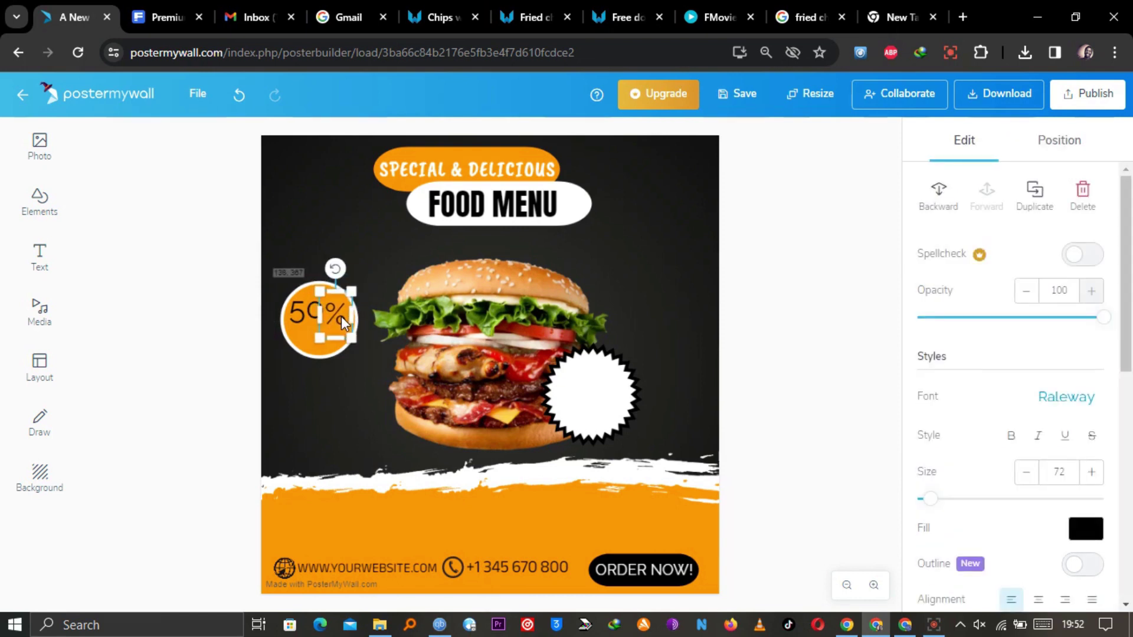
Step: Duplicate the % text, move the copy below 50%, and change it to SAVE
right_click(335, 311)
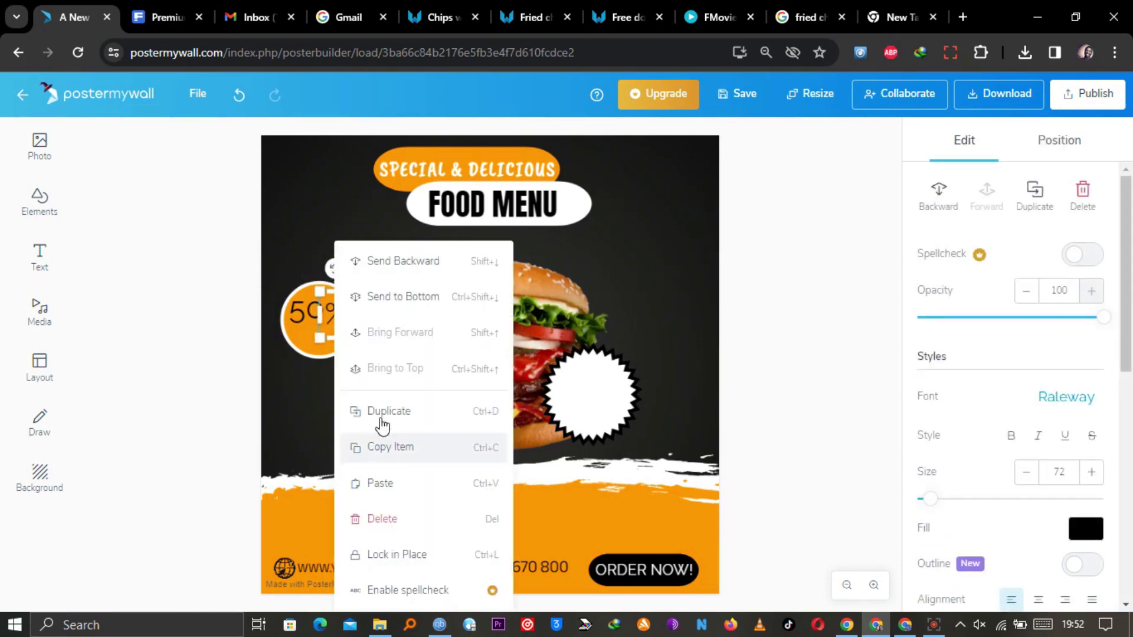
click(375, 409)
drag(336, 328, 319, 352)
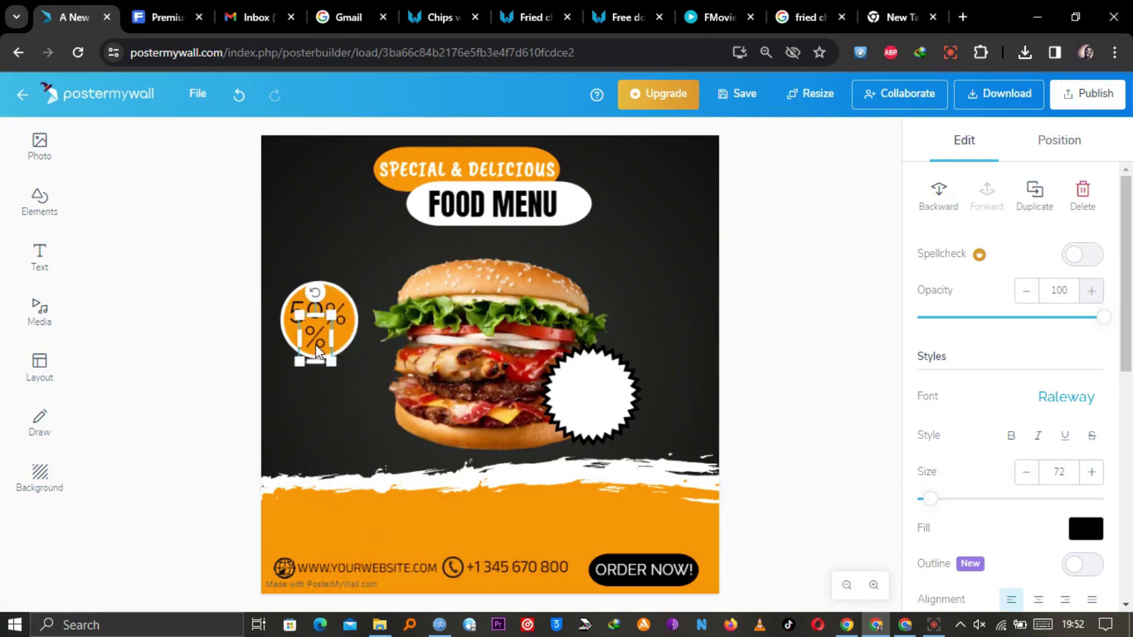
click(1034, 625)
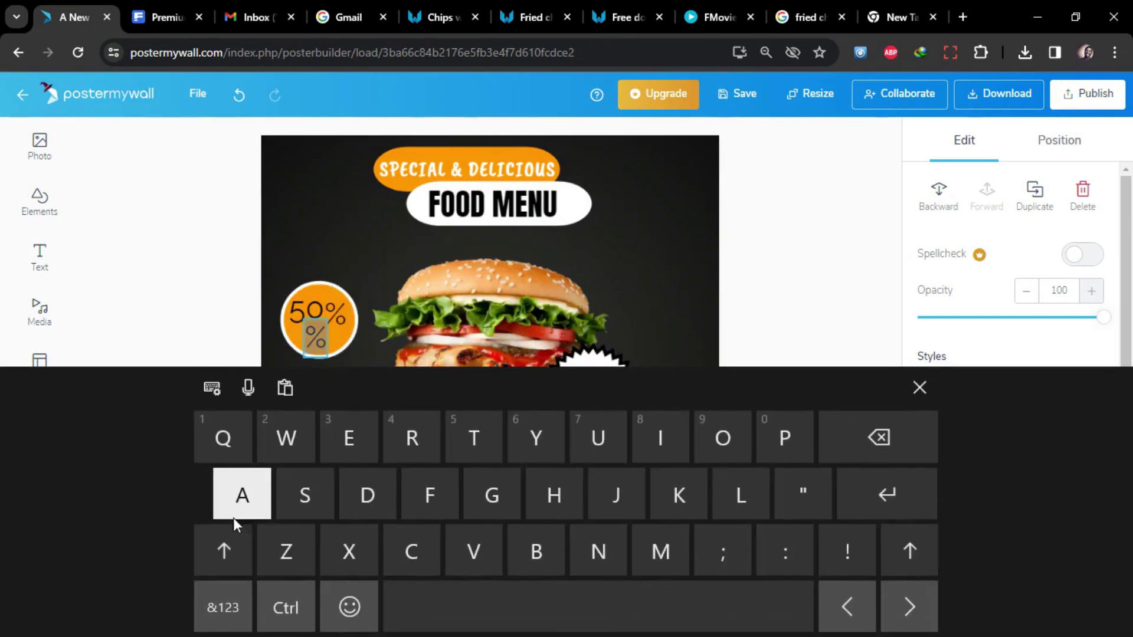
click(282, 495)
click(242, 495)
click(474, 551)
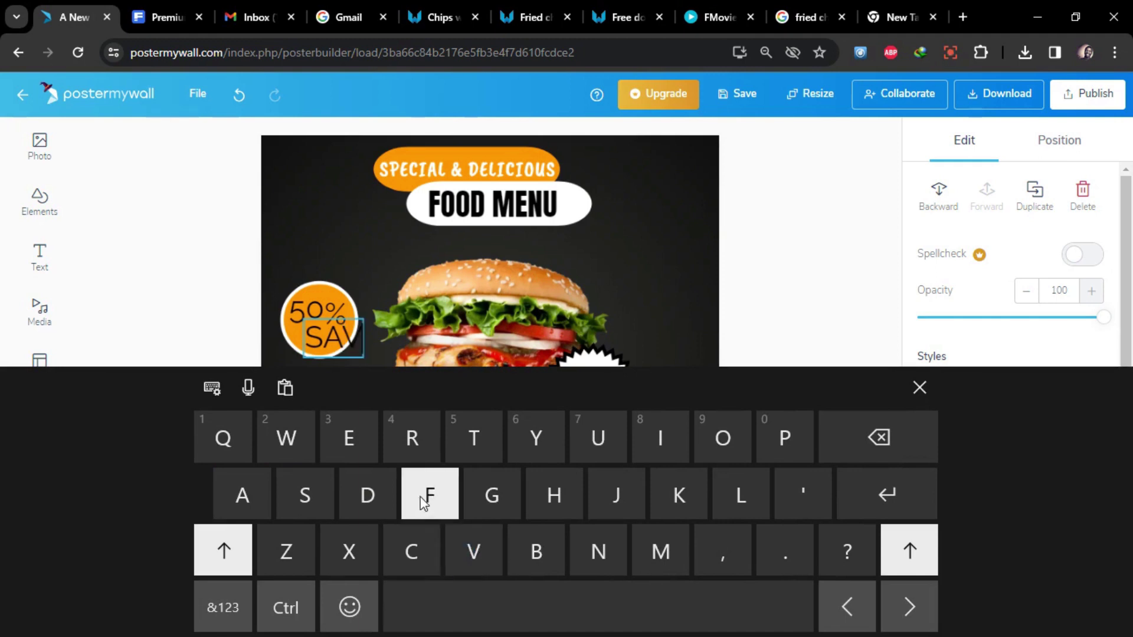
click(374, 434)
click(919, 387)
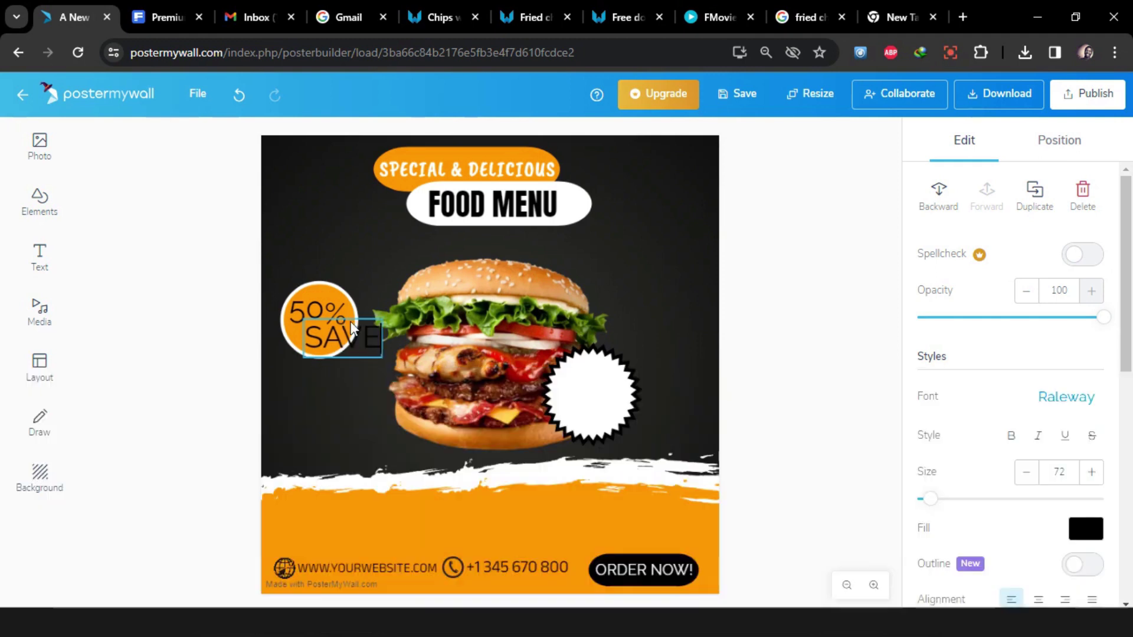
Step: Shrink the SAVE text and centre it beneath 50% inside the circle
click(223, 336)
click(321, 338)
drag(300, 315, 303, 342)
click(248, 280)
Step: Add a new text box to the poster's upper right corner and shrink it to font size 39
click(42, 255)
click(160, 263)
drag(422, 222, 586, 222)
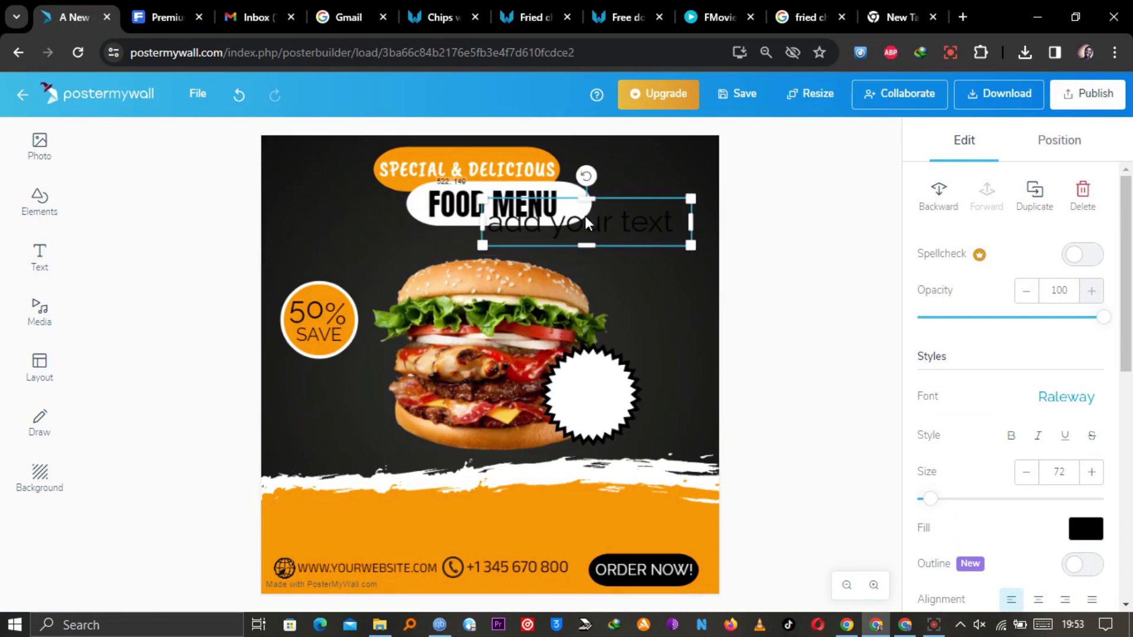
drag(484, 247, 615, 156)
click(644, 164)
Step: Replace the upper-right placeholder text with FR and set its fill to white, FFFFFF
click(1040, 627)
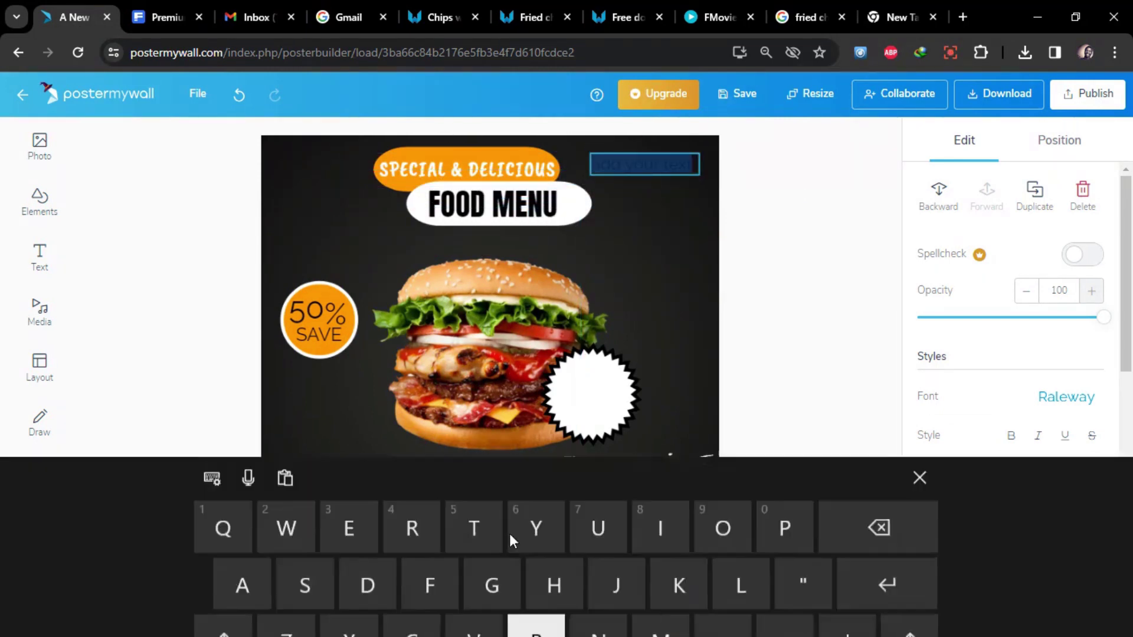
click(224, 551)
text(FRI)
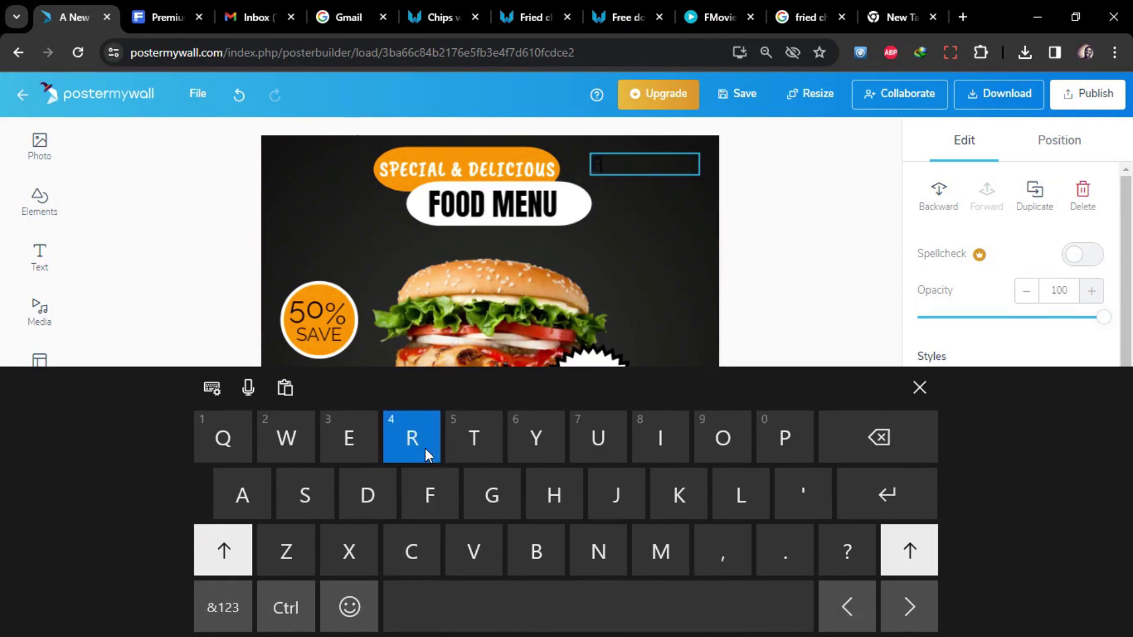
click(919, 387)
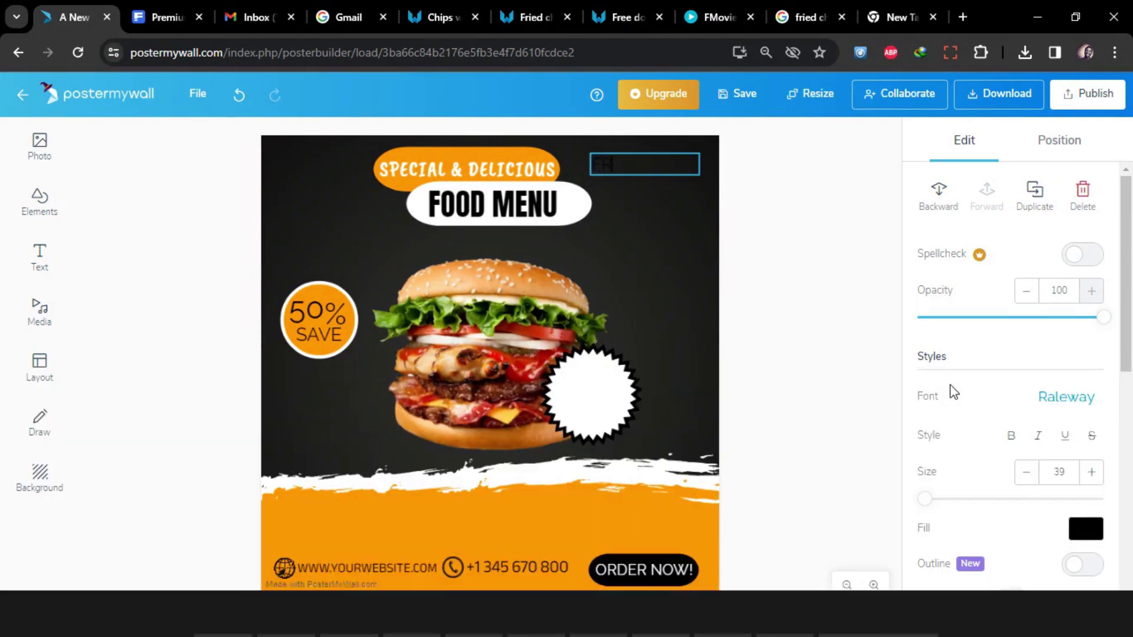
click(1086, 529)
click(968, 564)
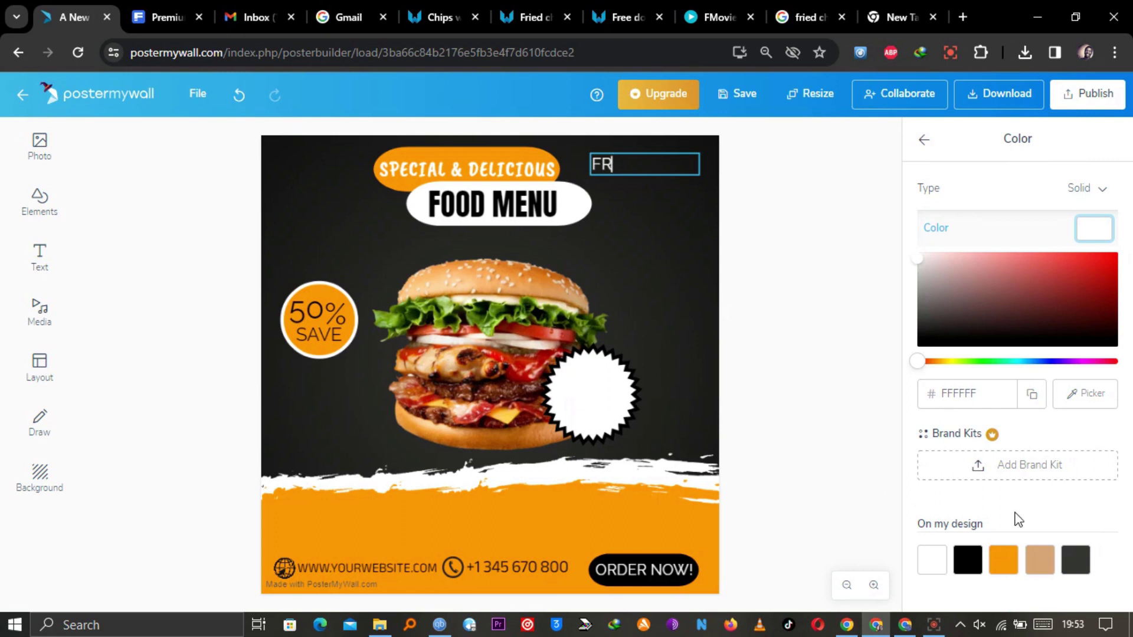
Step: Rewrite the white upper-right text as "Free Delivery"
click(1042, 625)
click(840, 430)
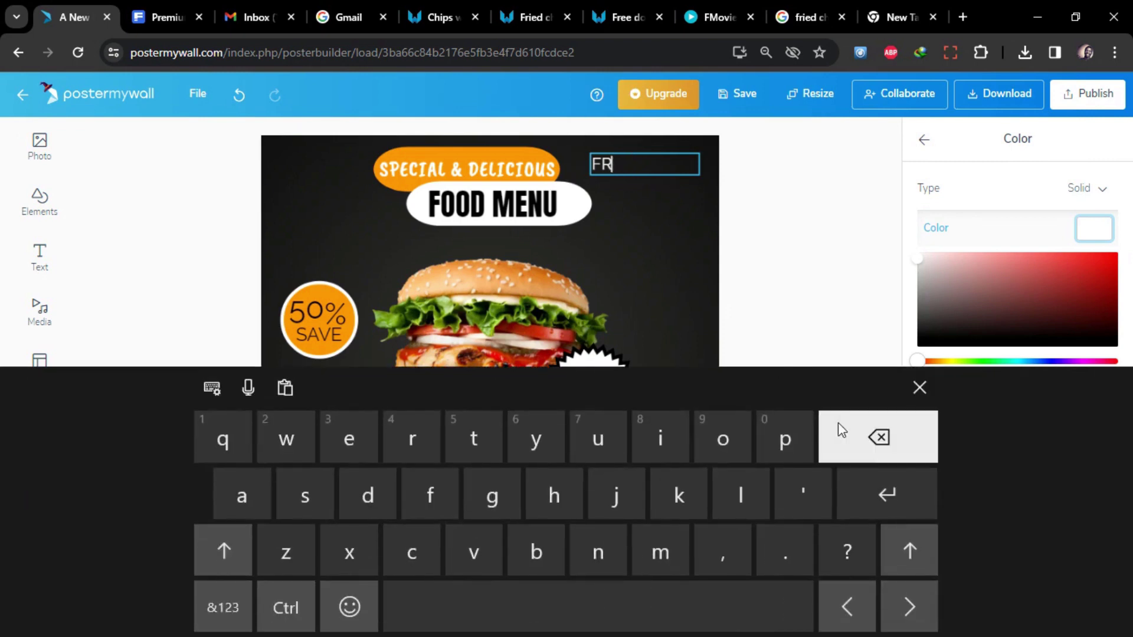
click(412, 439)
double_click(350, 439)
click(472, 584)
click(227, 553)
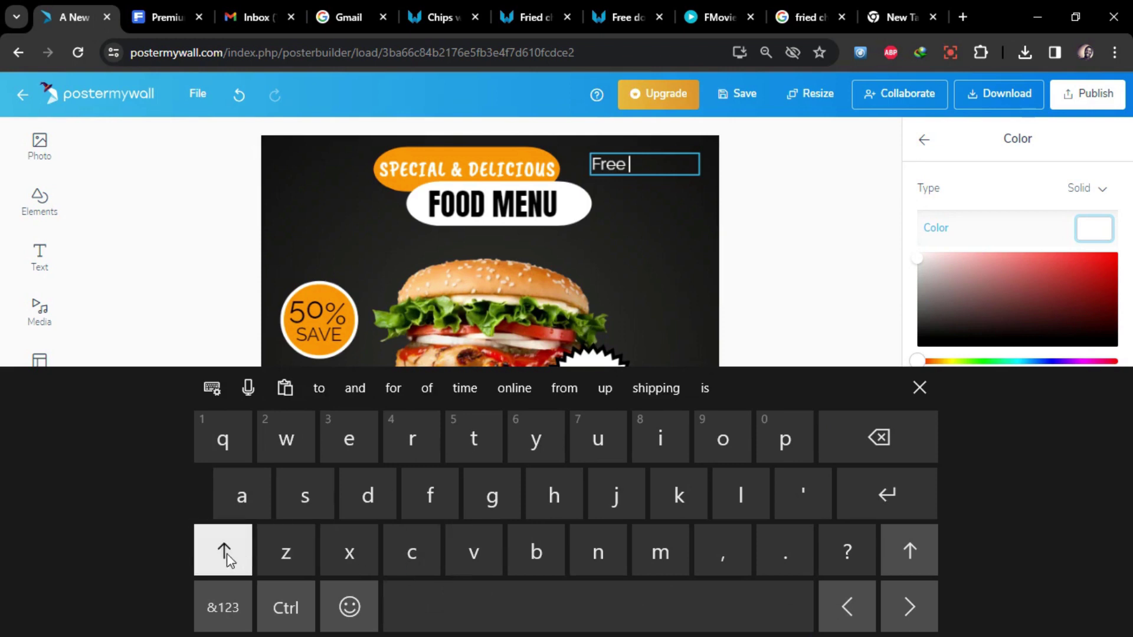
click(357, 510)
text(elivery)
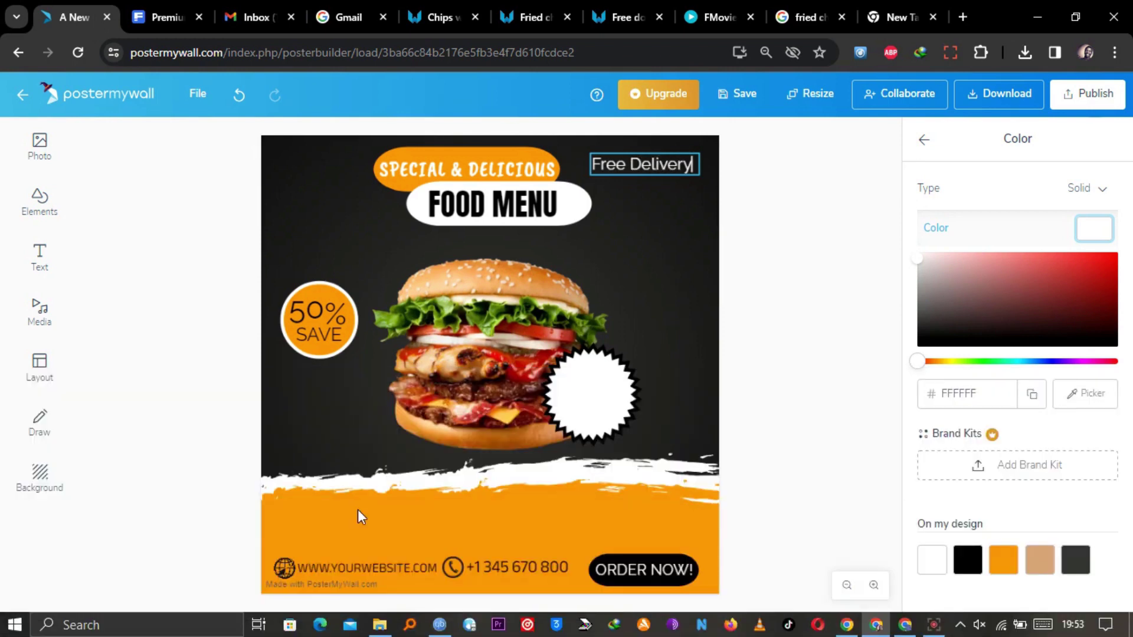
click(812, 290)
Step: Narrow the Free Delivery text box and move it closer to the poster's right edge
click(691, 170)
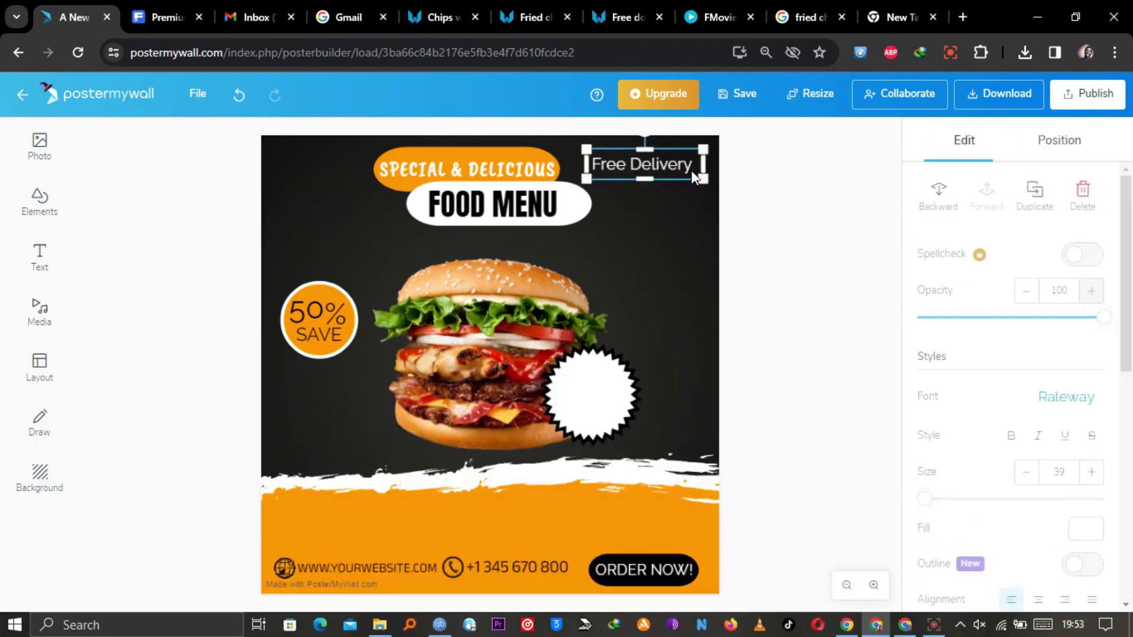
mouse_move(702, 165)
mouse_down()
mouse_move(663, 166)
mouse_move(699, 169)
mouse_move(685, 167)
mouse_up()
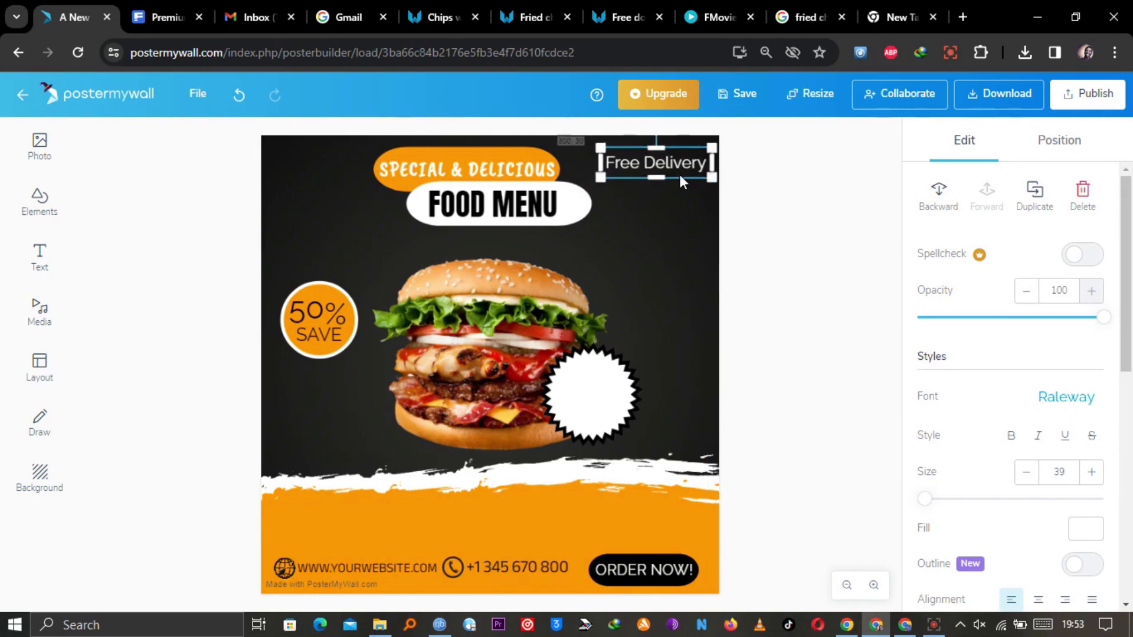
click(748, 197)
Step: Check the Freepik reference again, then duplicate the Free Delivery text and place the copy in the poster's upper left corner
click(143, 5)
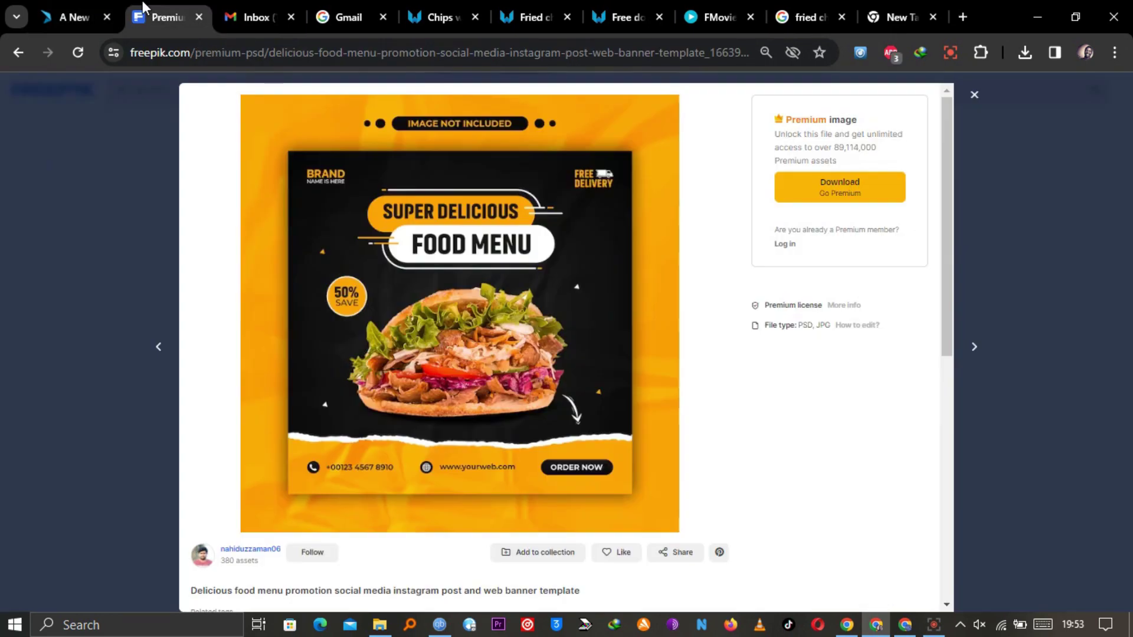
click(80, 2)
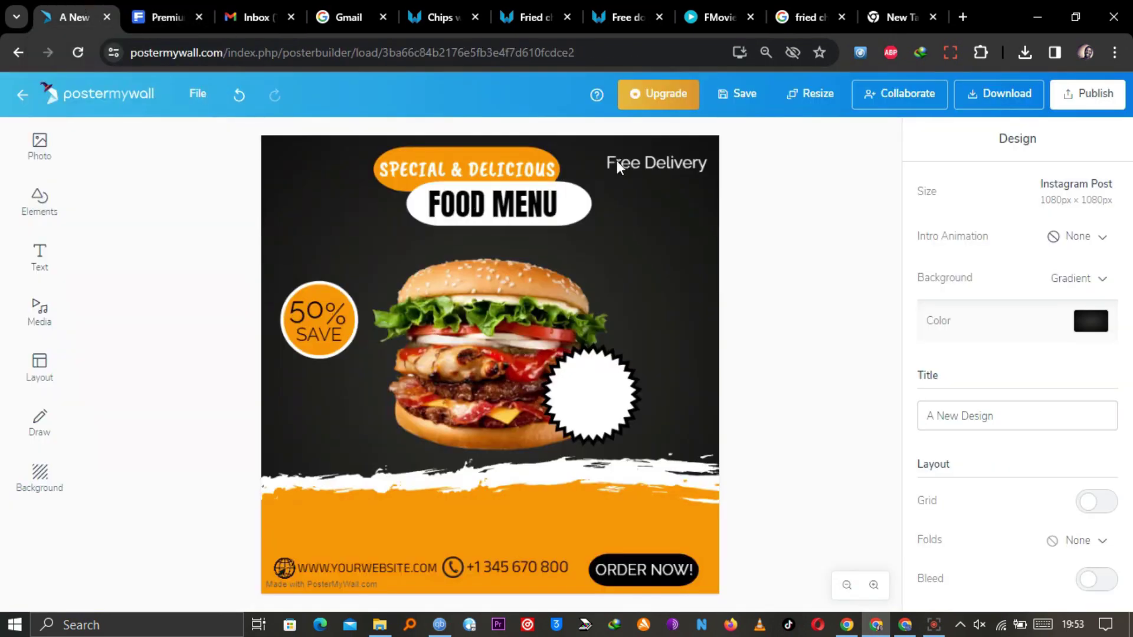
right_click(649, 159)
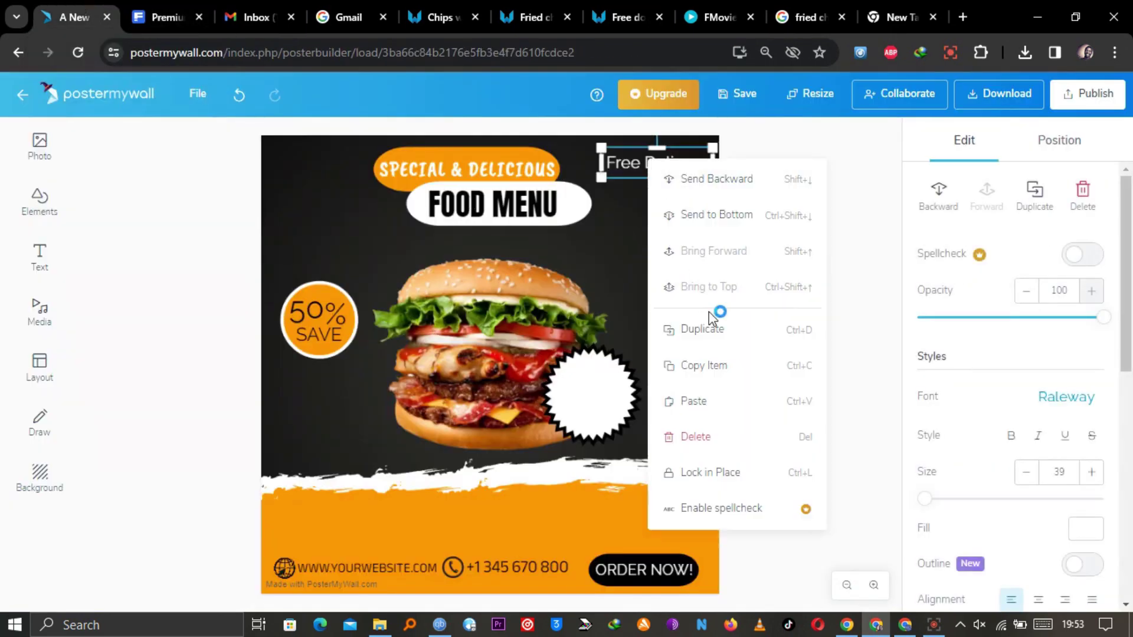
click(715, 338)
drag(667, 174, 329, 158)
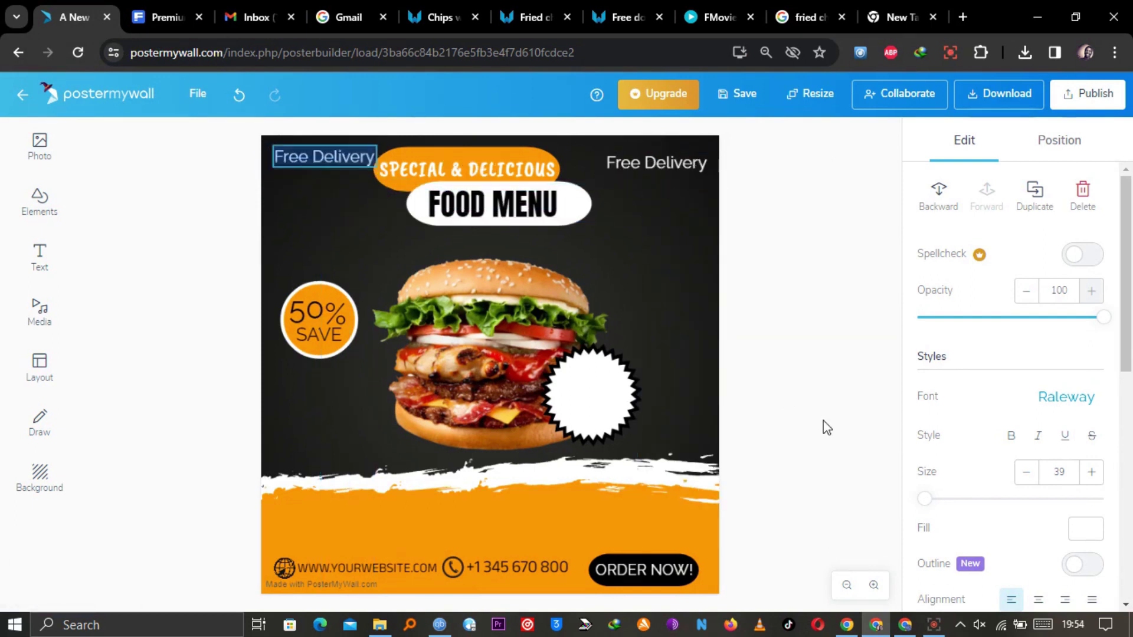
Step: Change the upper-left text copy to LOGO and narrow its box to fit the word
click(1042, 626)
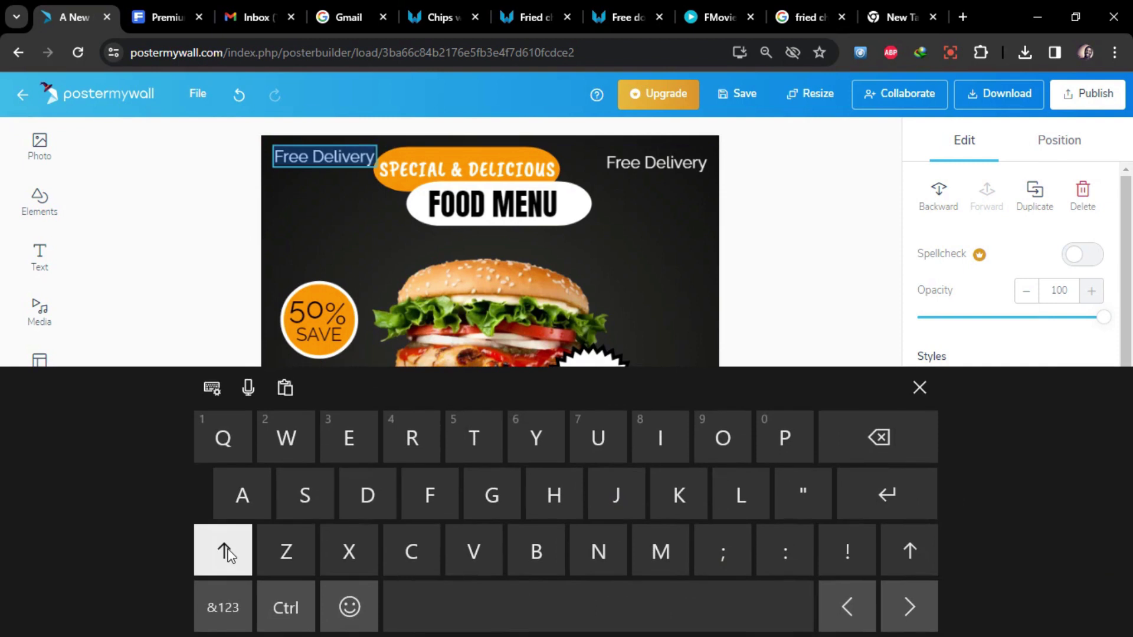
click(223, 547)
click(737, 487)
click(724, 442)
click(504, 493)
click(725, 438)
click(919, 388)
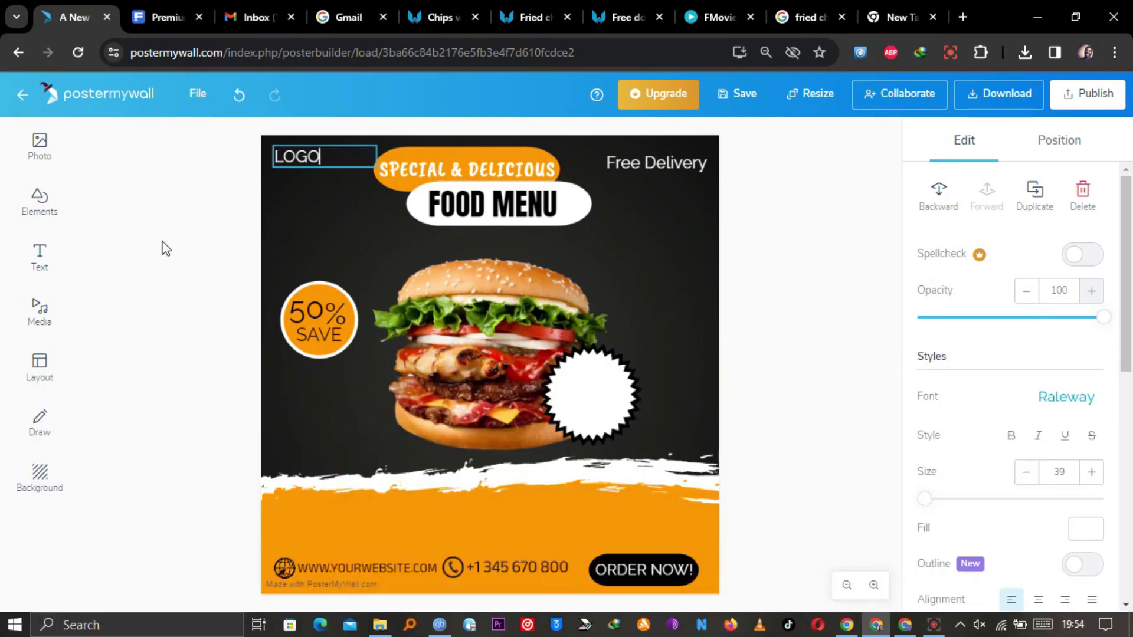
click(163, 245)
click(313, 157)
drag(380, 157, 327, 152)
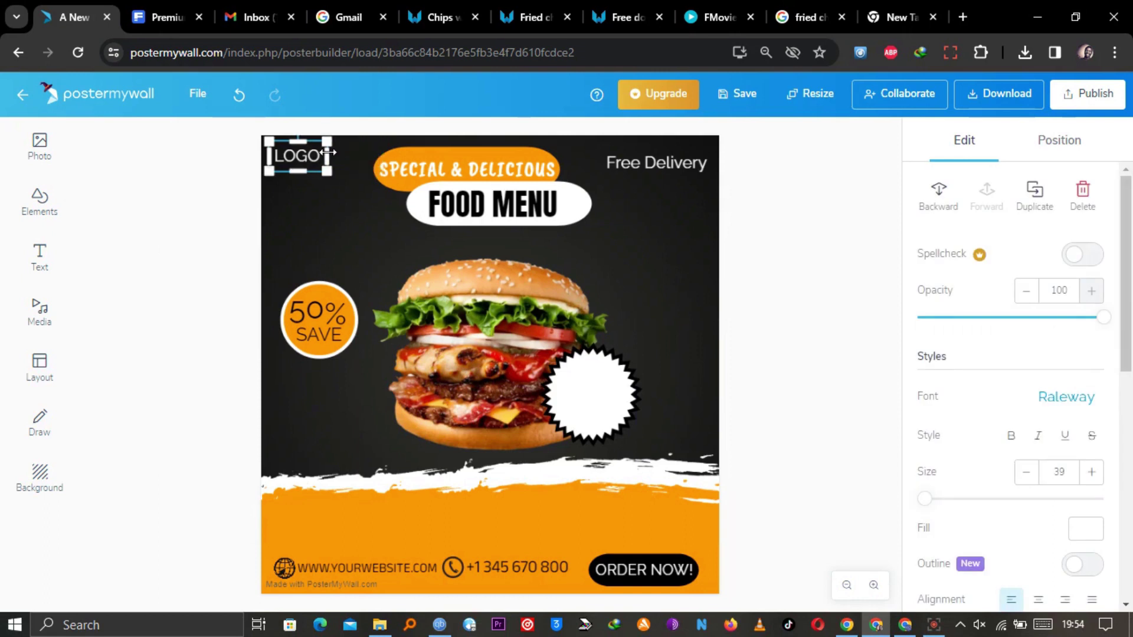
Step: Duplicate the LOGO text and place the copy directly beneath the original in the poster's upper left corner
right_click(306, 159)
click(339, 324)
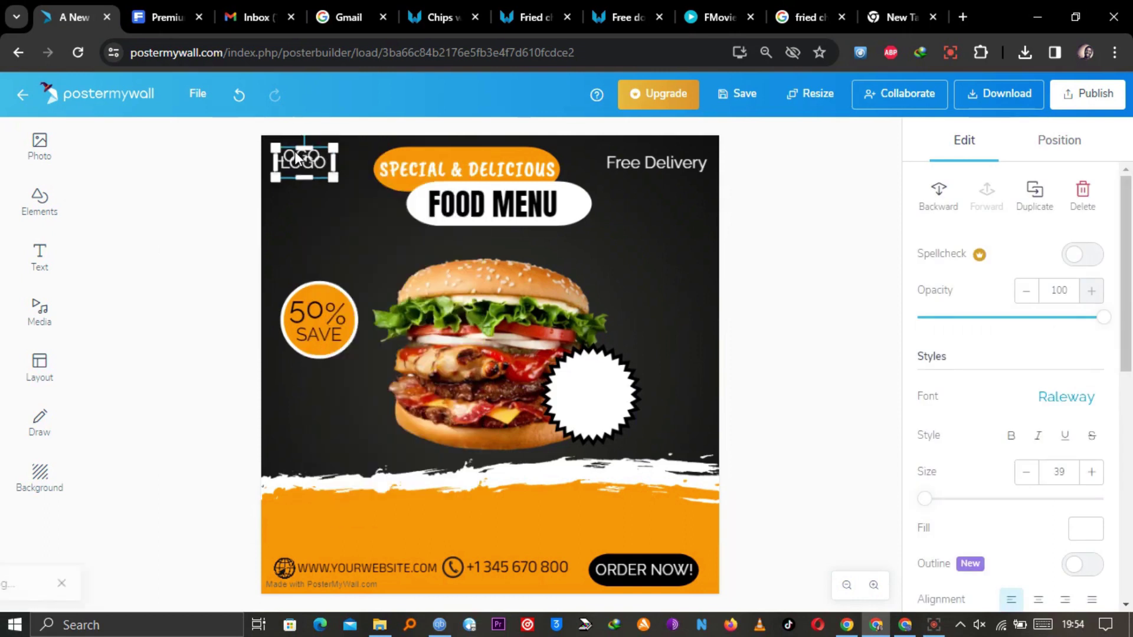
drag(299, 169, 292, 178)
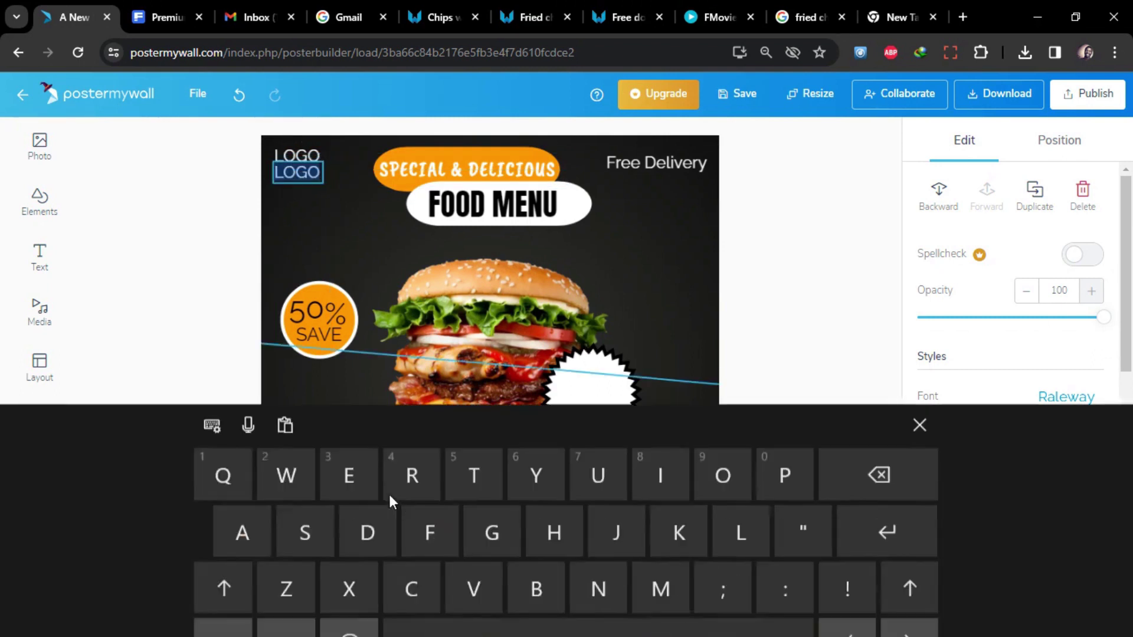
Step: Rewrite the lower LOGO copy as HERE
click(223, 550)
click(546, 495)
click(356, 431)
click(356, 431)
click(356, 431)
click(809, 419)
click(809, 419)
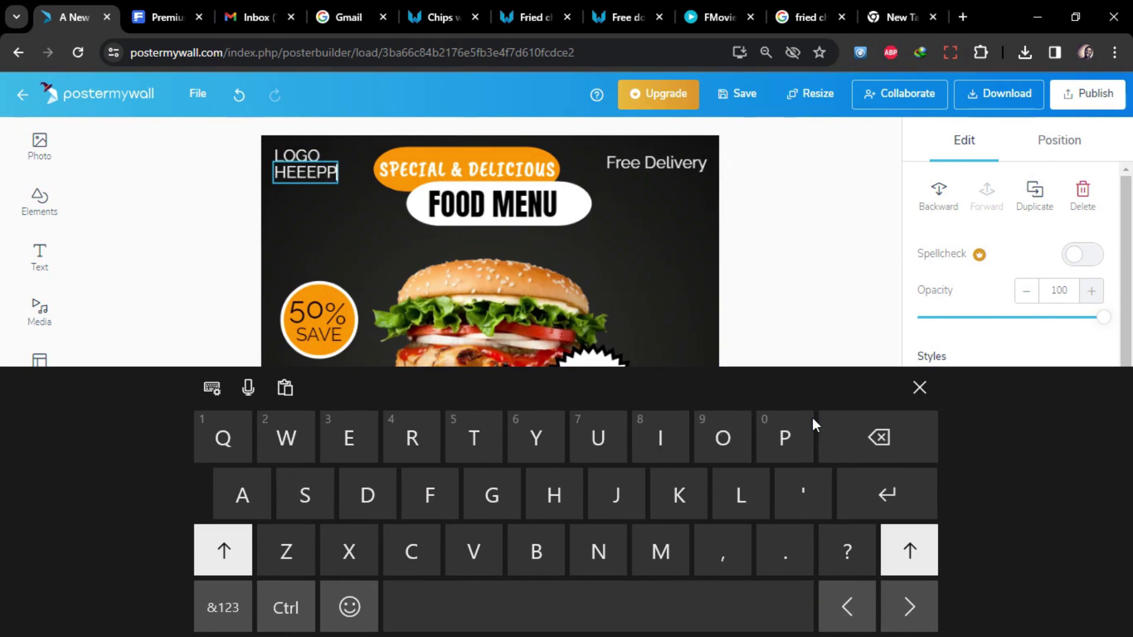
click(852, 436)
click(852, 436)
click(852, 436)
click(852, 435)
click(413, 451)
click(363, 434)
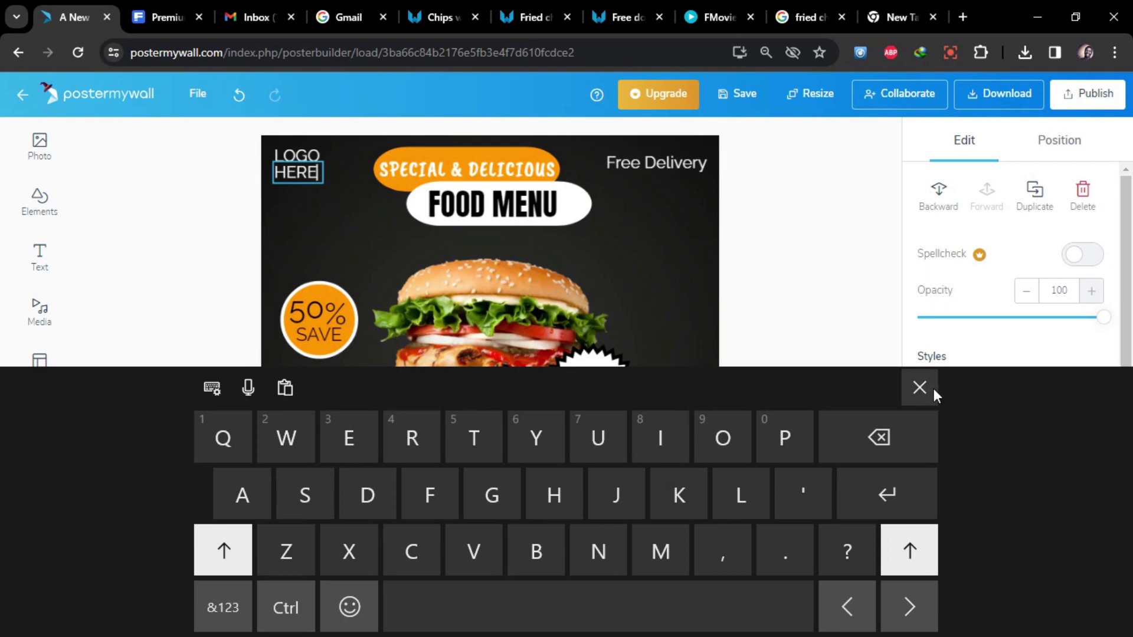
click(248, 238)
click(298, 171)
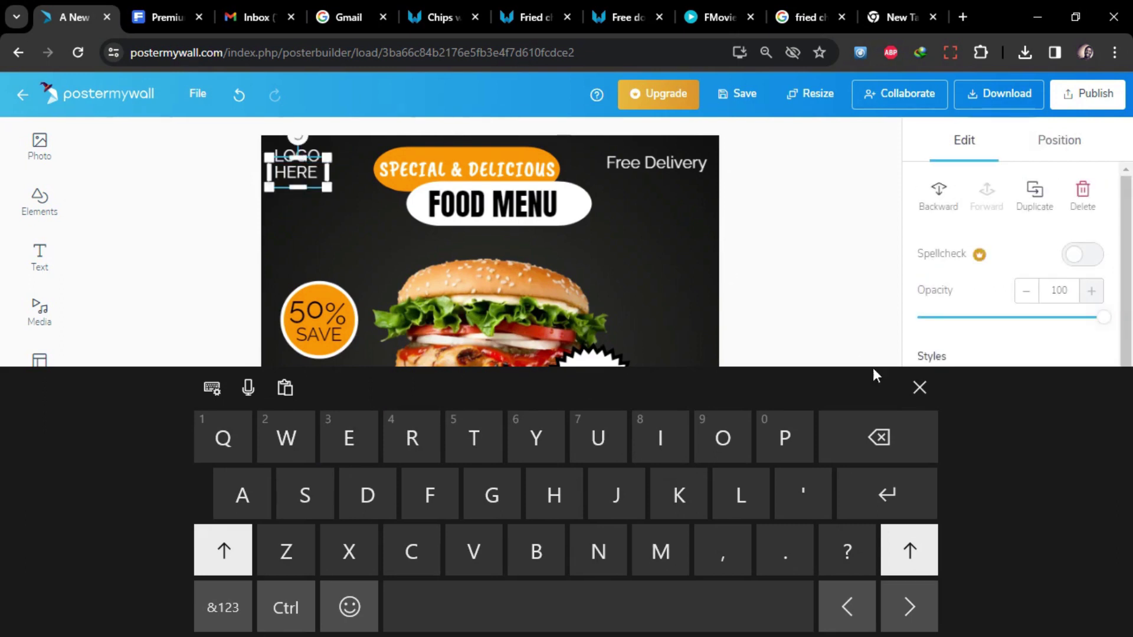
click(920, 387)
Step: Apply the Anton font to both the HERE and LOGO texts
scroll(1069, 297, down, 2)
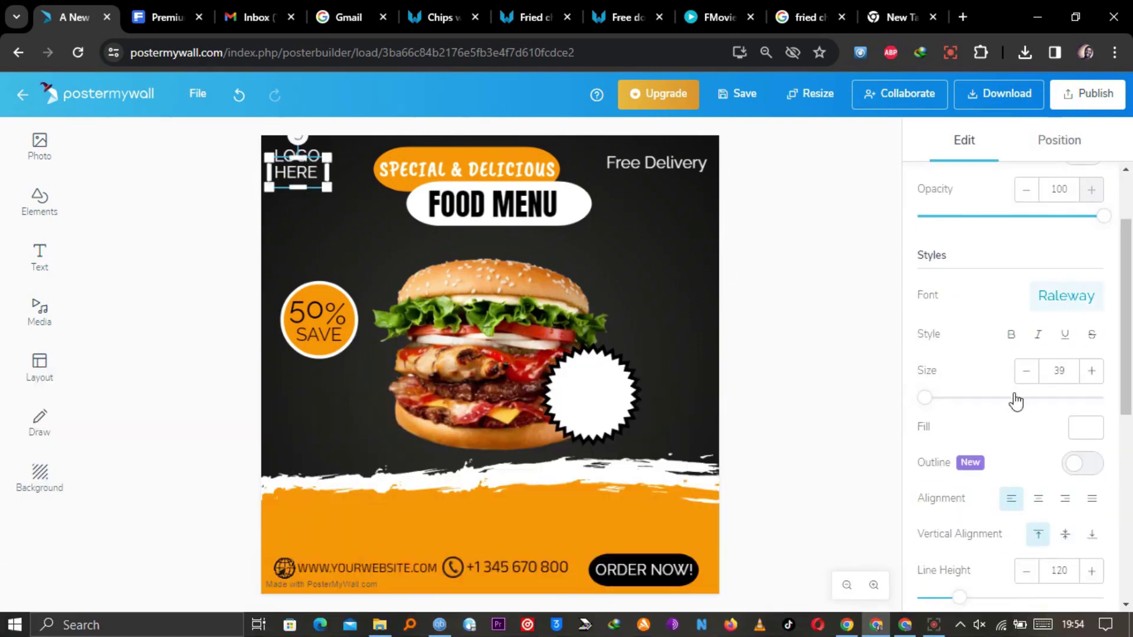
click(1066, 296)
click(962, 482)
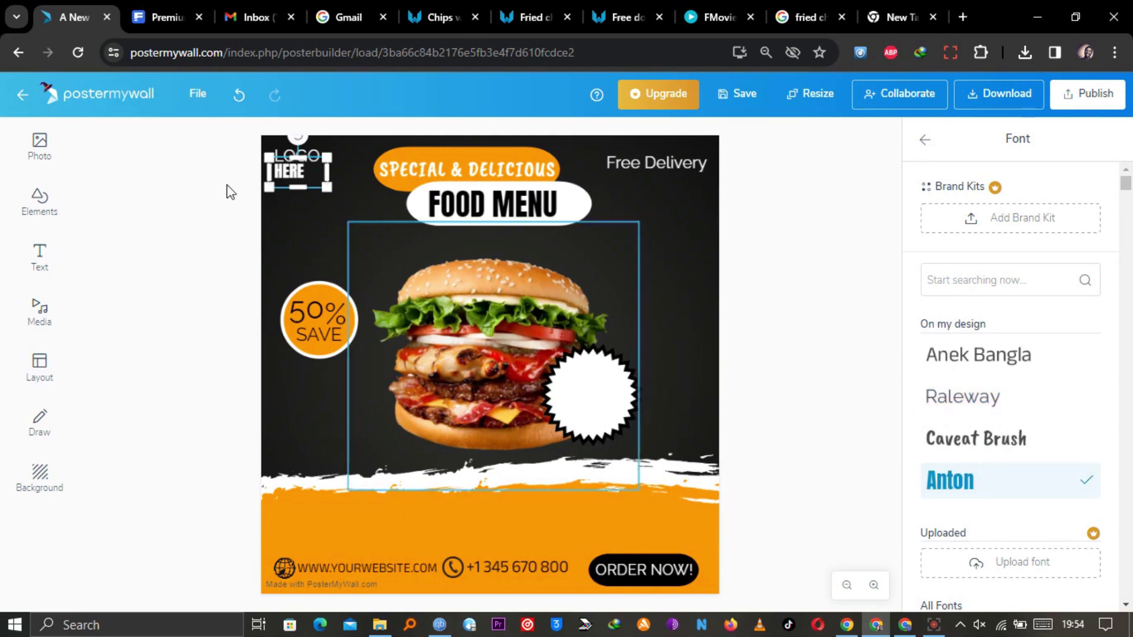
key(ctrl+z)
click(960, 480)
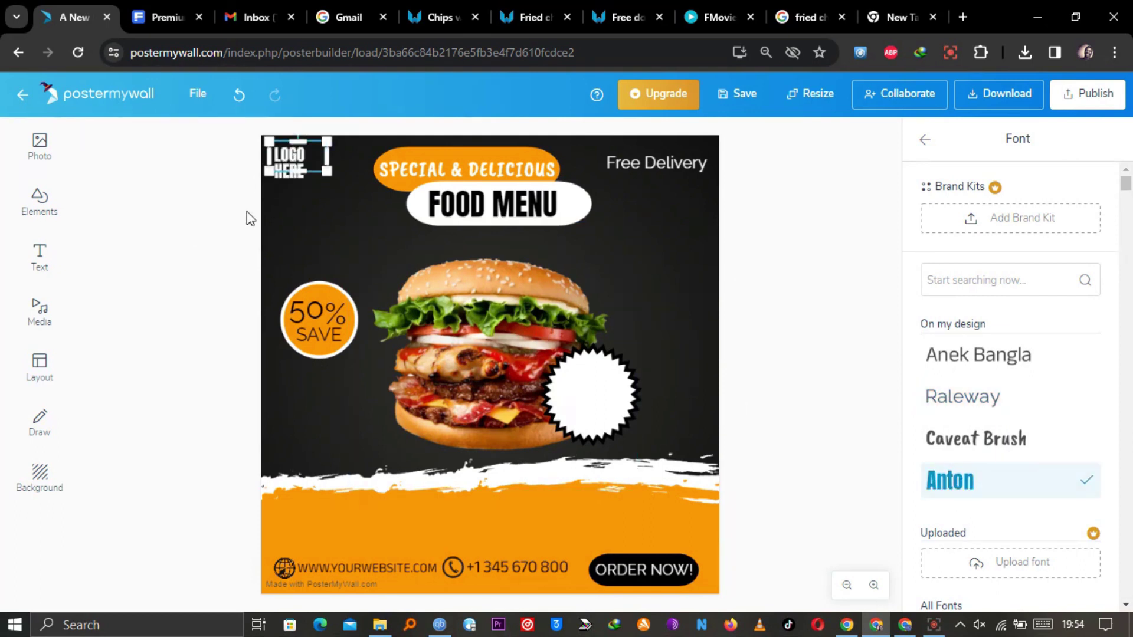
Step: Stack HERE closely under LOGO and shift both words slightly right, away from the poster's left edge
click(284, 177)
drag(284, 177, 316, 174)
click(245, 189)
Step: Fill the HERE text with the orange already used in the design
click(308, 169)
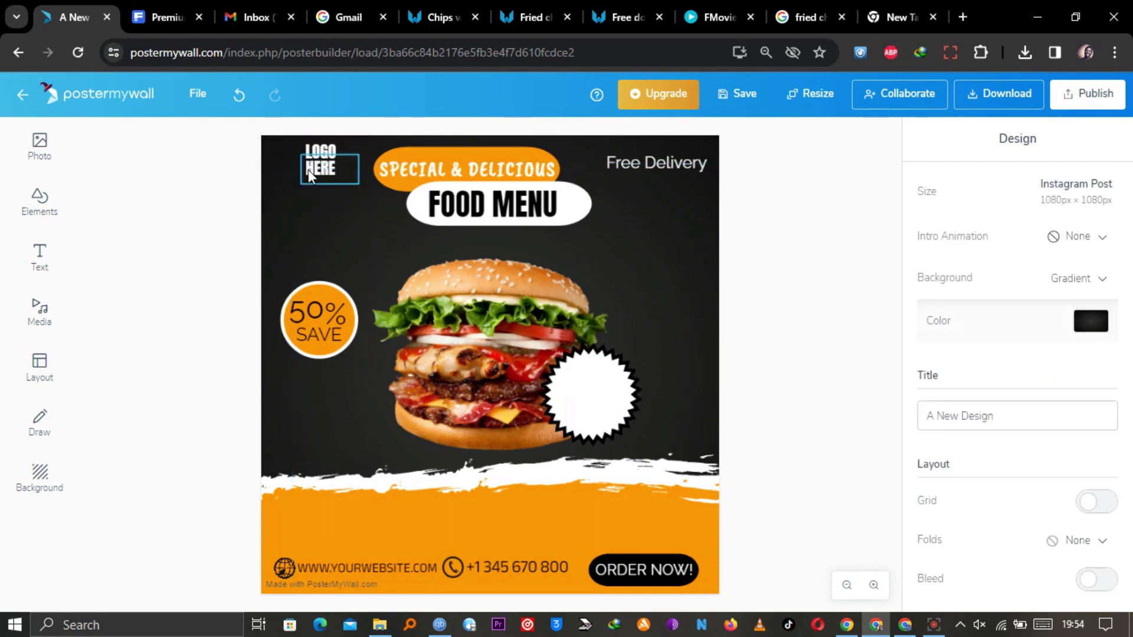
click(1092, 542)
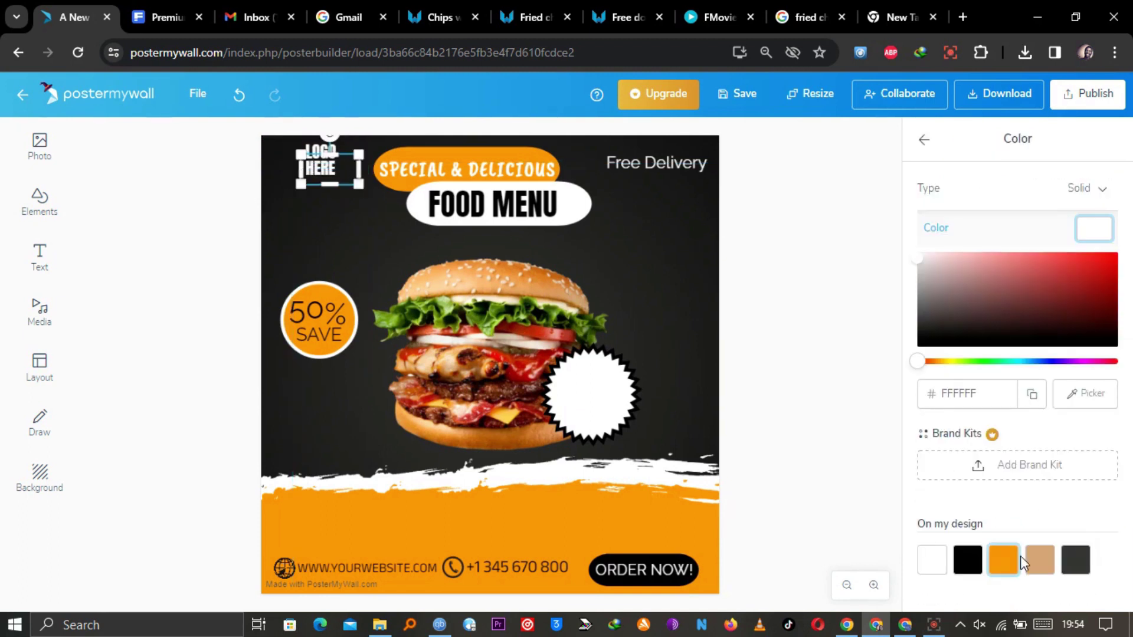
click(1004, 559)
click(887, 389)
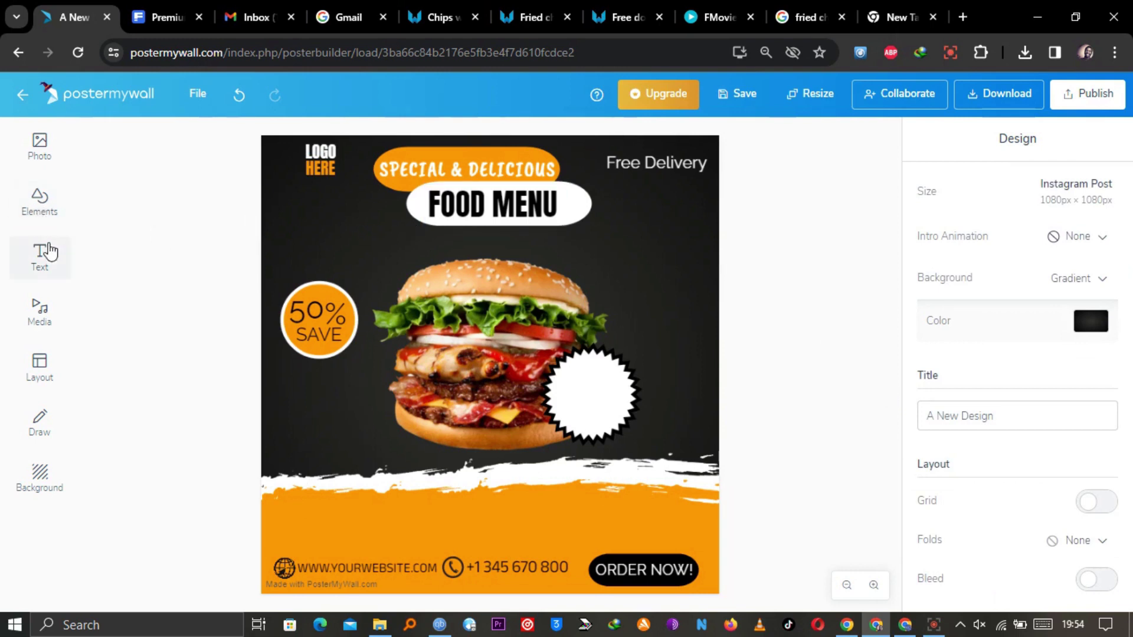
Step: Duplicate the 50 text from the orange badge and place the copy on the white starburst beside the burger
click(295, 310)
right_click(296, 309)
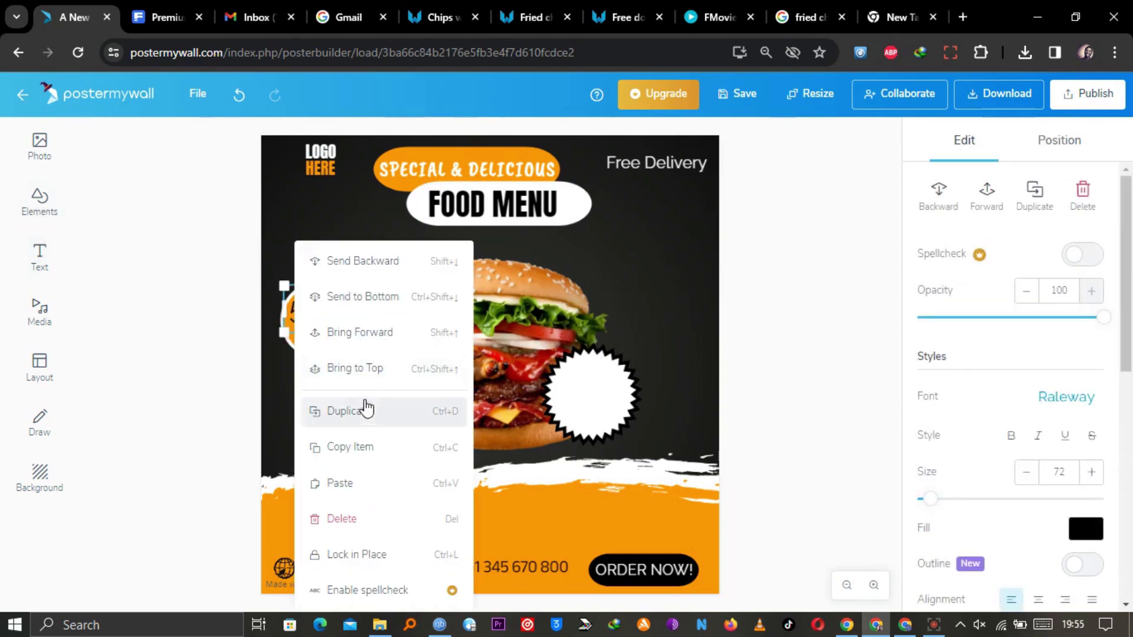
click(353, 411)
drag(347, 335, 621, 394)
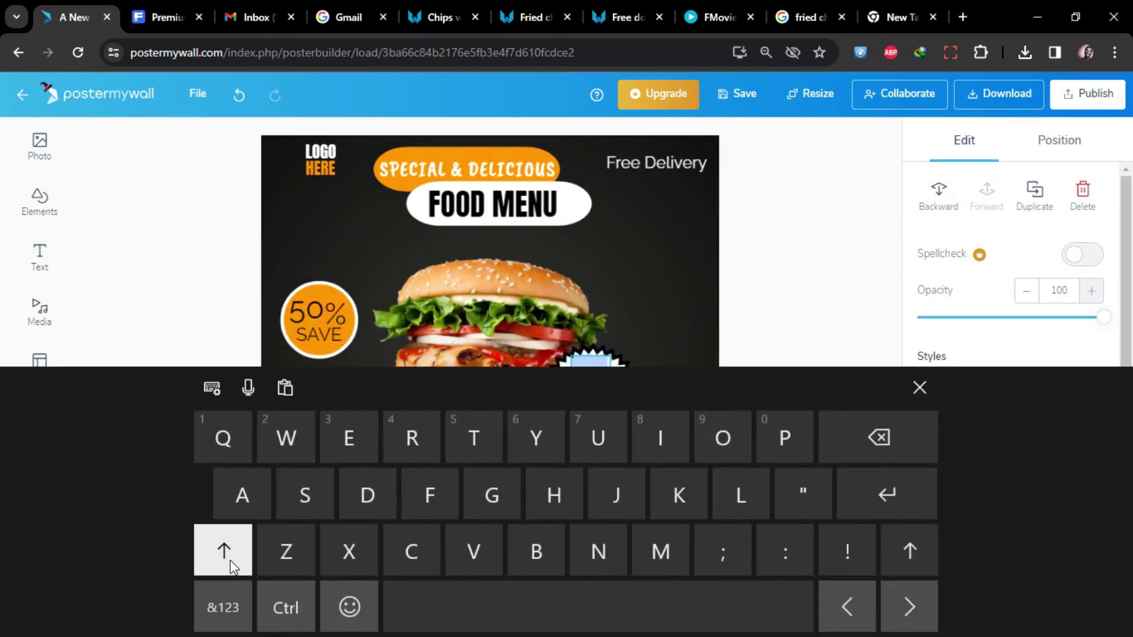
Step: Rewrite the starburst text as OFFER and shrink it to size 42 so it fits in the badge's upper part
click(230, 560)
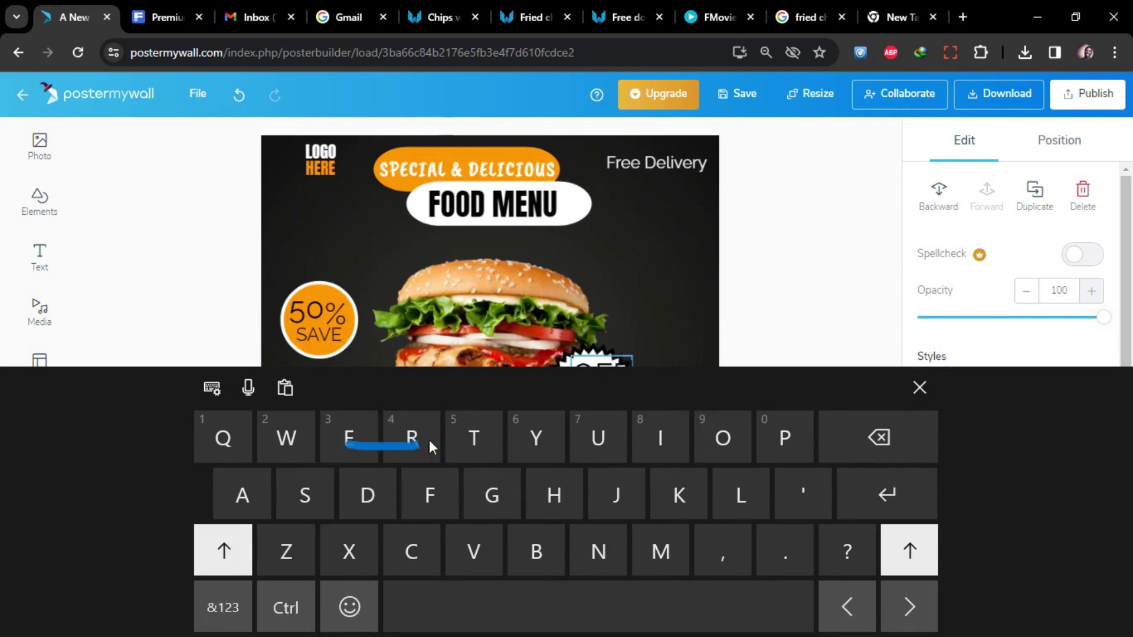
click(919, 388)
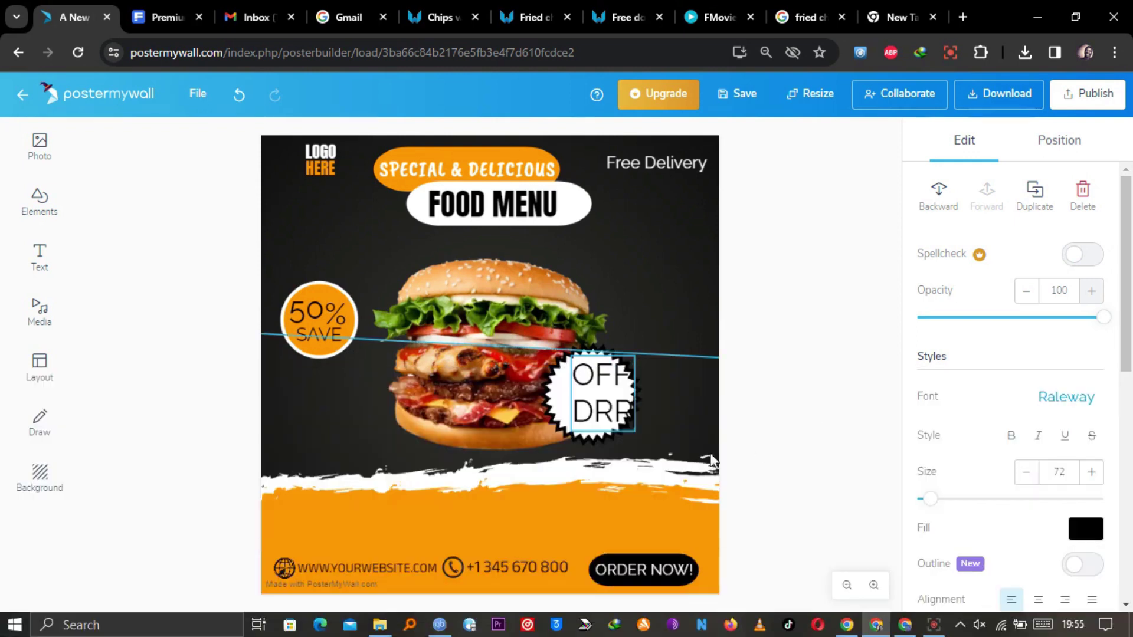
key(BackSpace)
key(BackSpace)
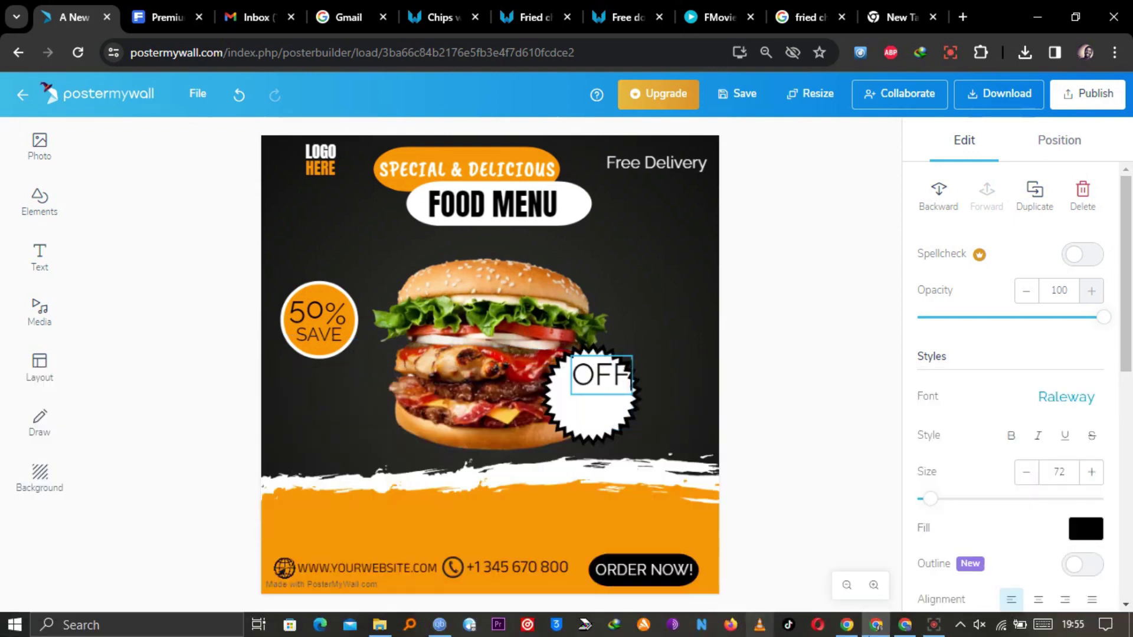
click(1043, 623)
double_click(223, 550)
click(349, 438)
click(412, 438)
click(920, 387)
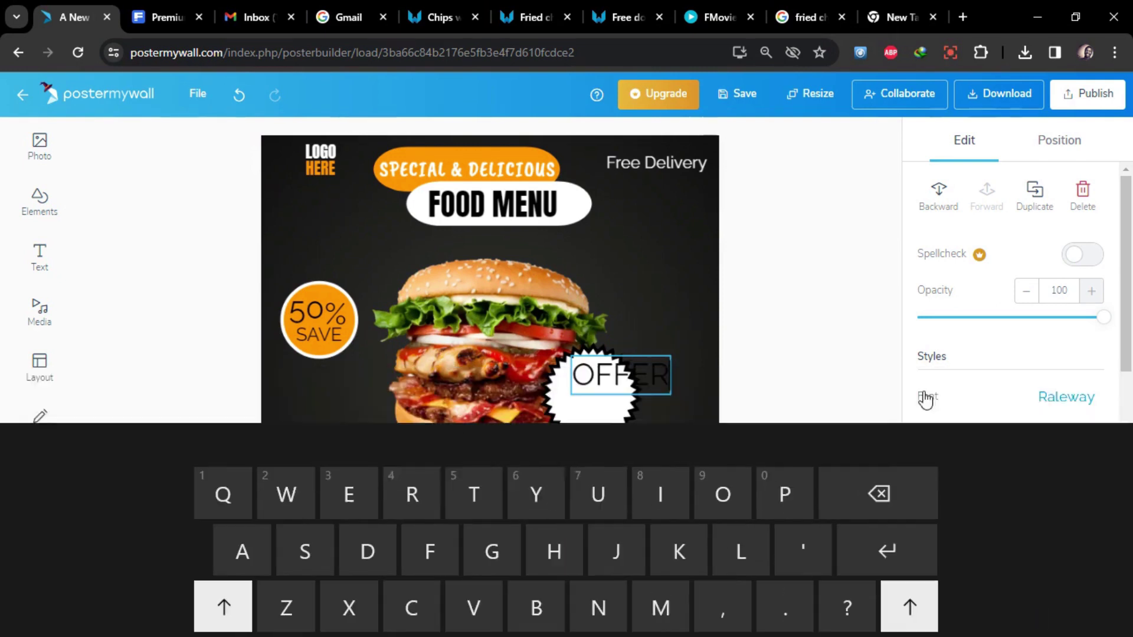
click(657, 389)
drag(672, 398, 588, 386)
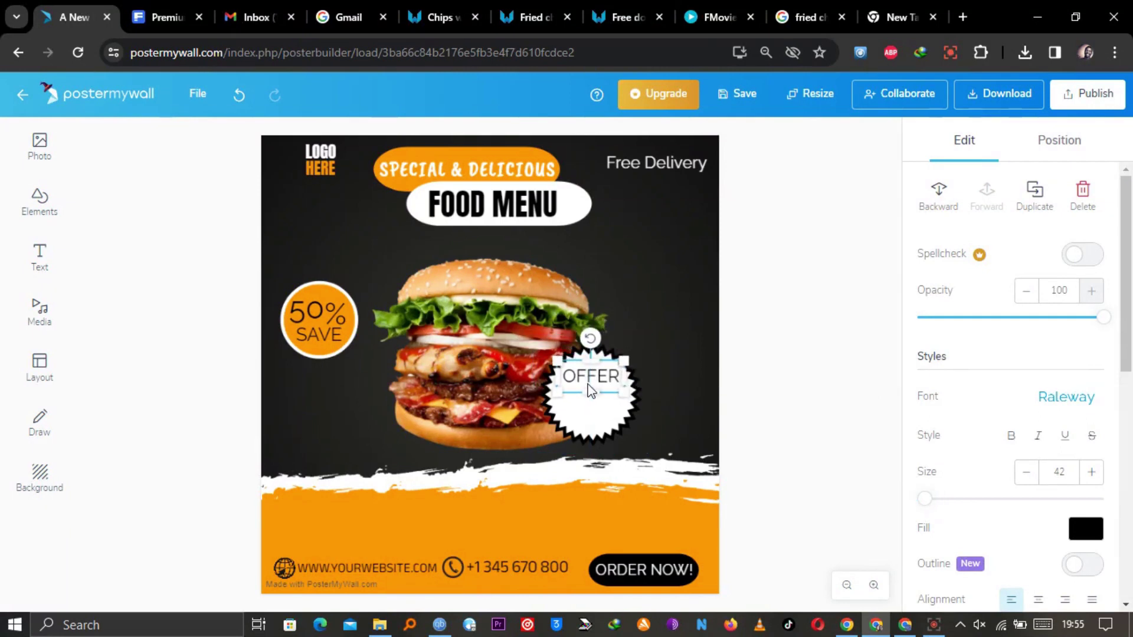
Step: Duplicate OFFER, place the copy below it in the starburst and change the text to "$ 3.99"
right_click(590, 389)
click(584, 409)
double_click(582, 406)
text($ 2)
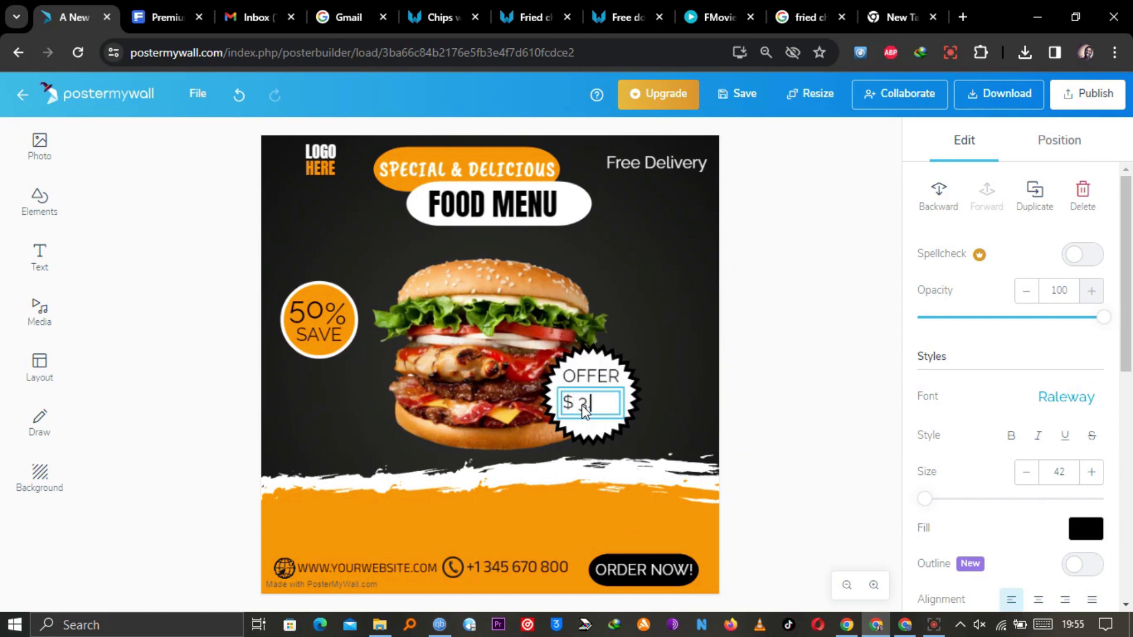
click(778, 398)
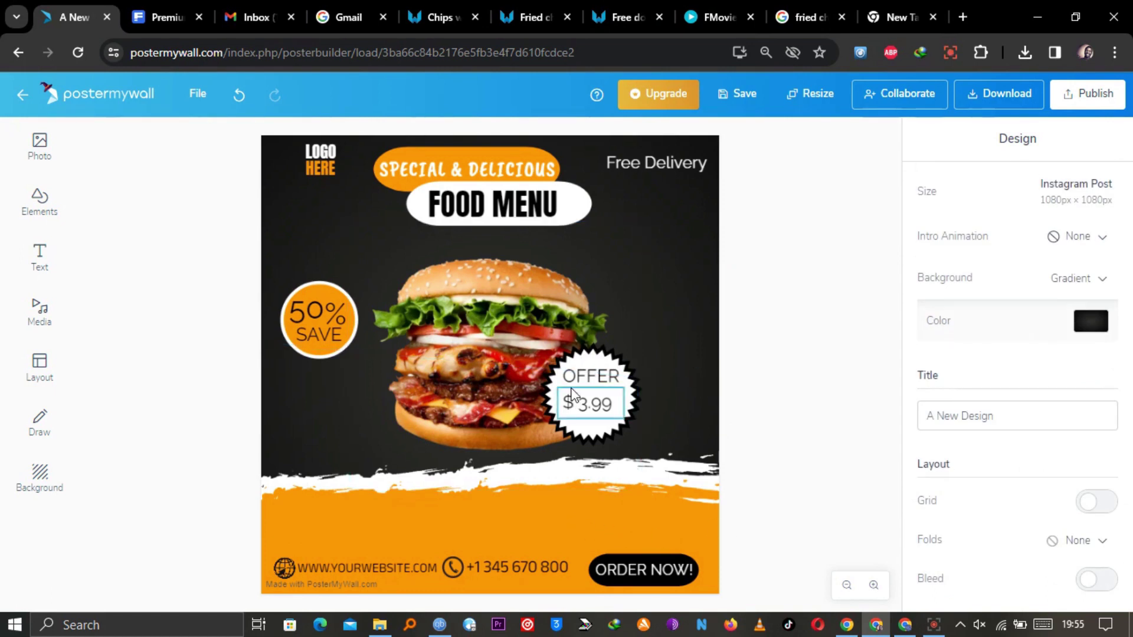
Step: Set the OFFER text in Anek Bangla and enlarge it slightly within the starburst
click(590, 377)
click(1082, 404)
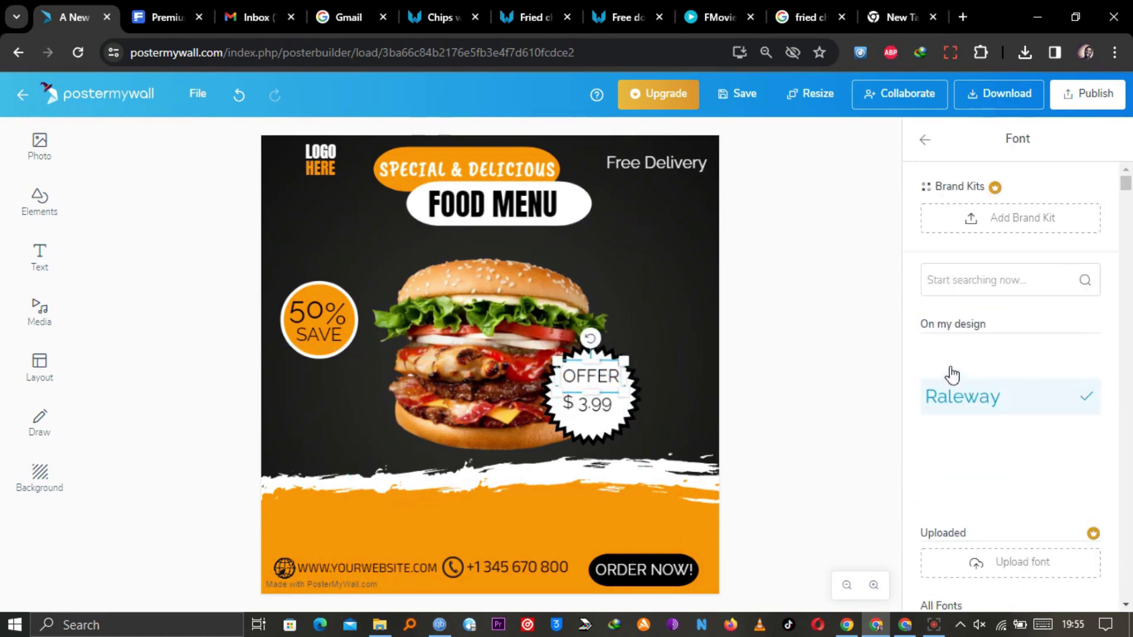
click(960, 371)
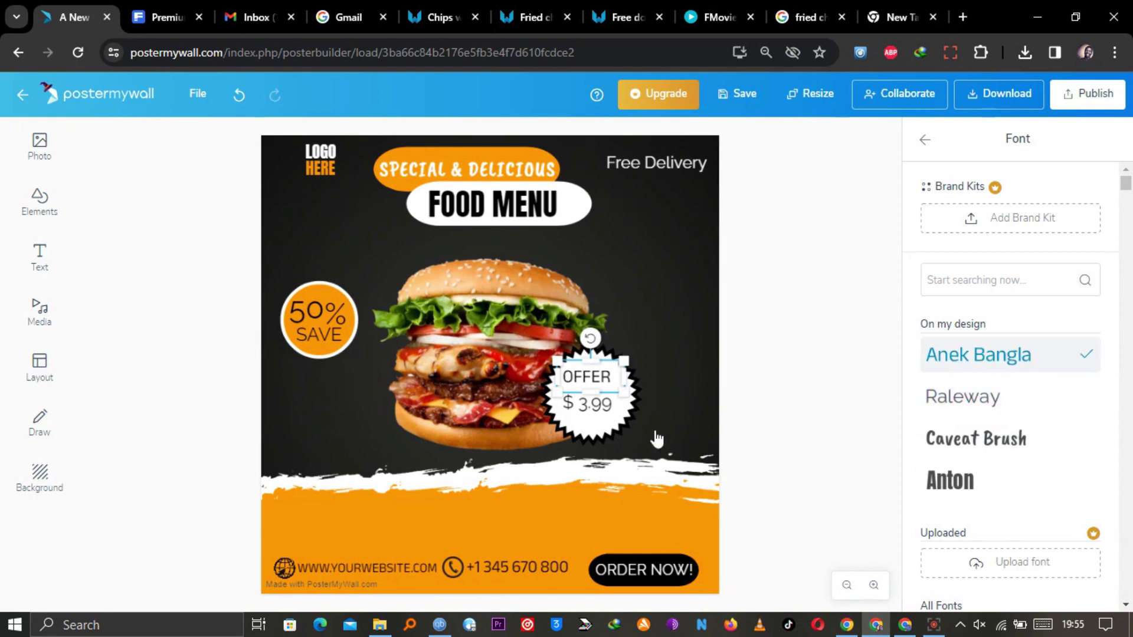
click(613, 409)
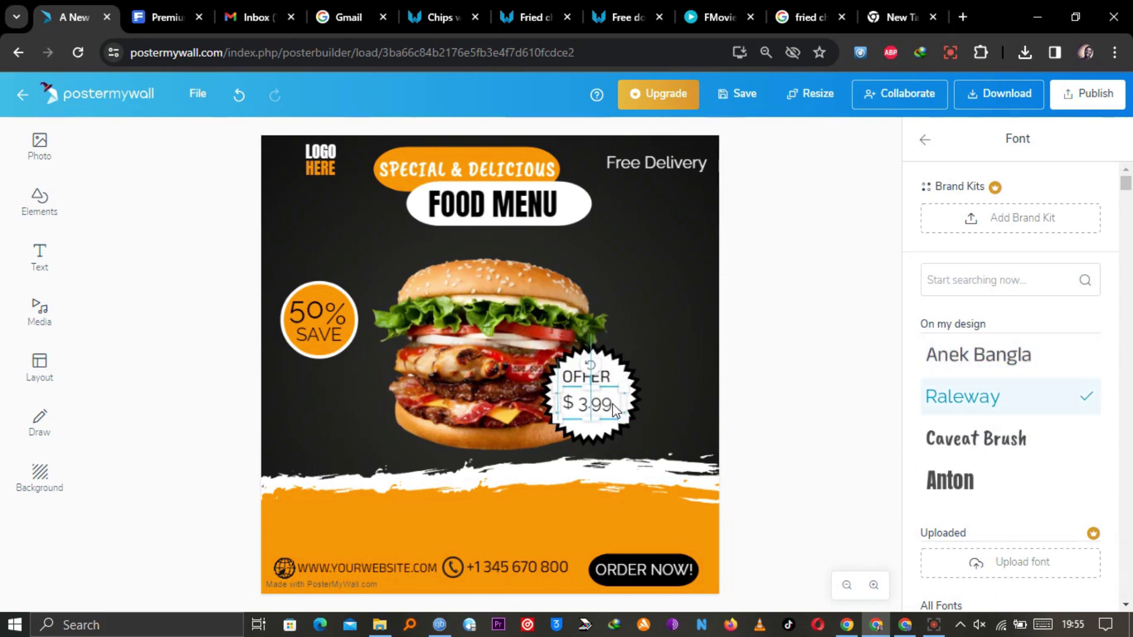
click(607, 387)
drag(616, 390, 622, 395)
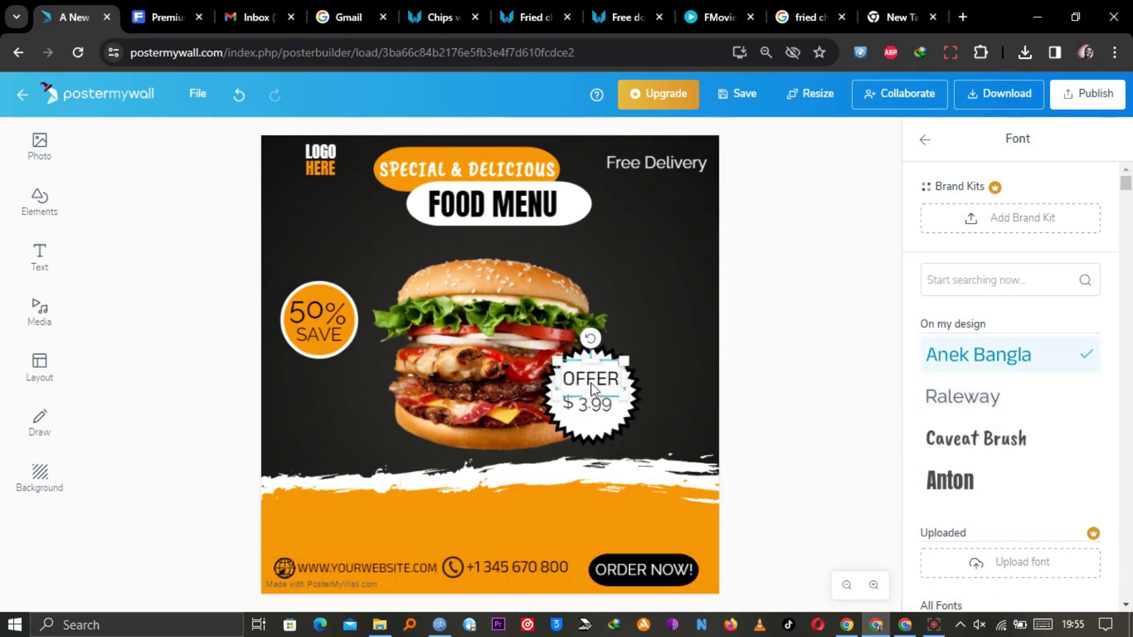
Step: Set the $ 3.99 price in Anton and enlarge it to size 58, centred under OFFER
click(590, 404)
click(955, 477)
drag(619, 402, 633, 426)
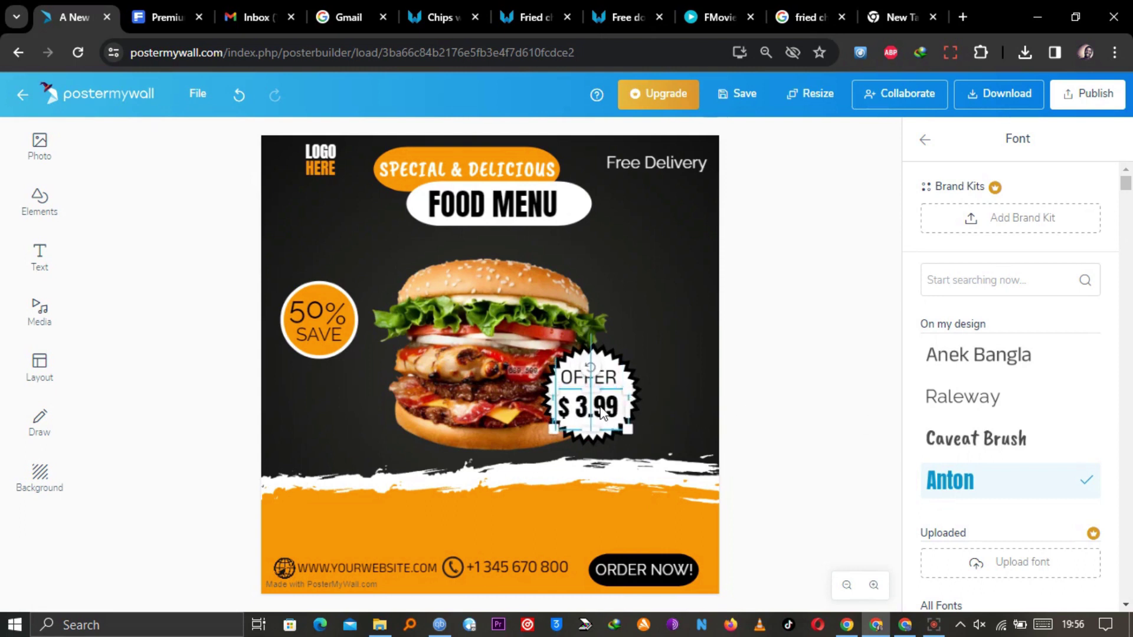
click(927, 141)
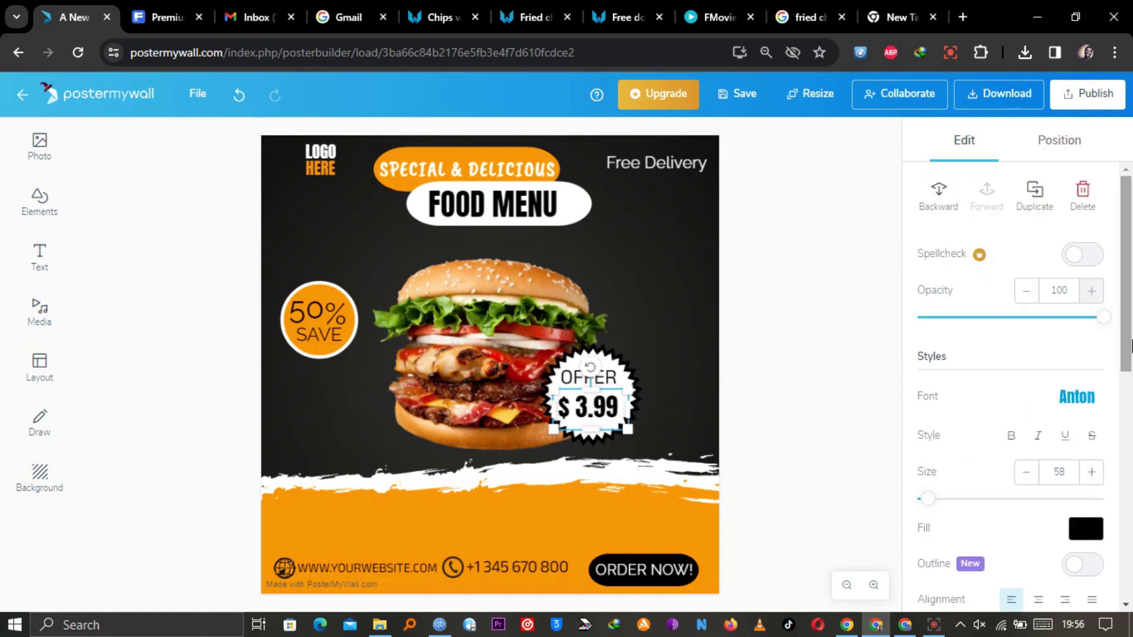
scroll(986, 405, down, 3)
click(858, 352)
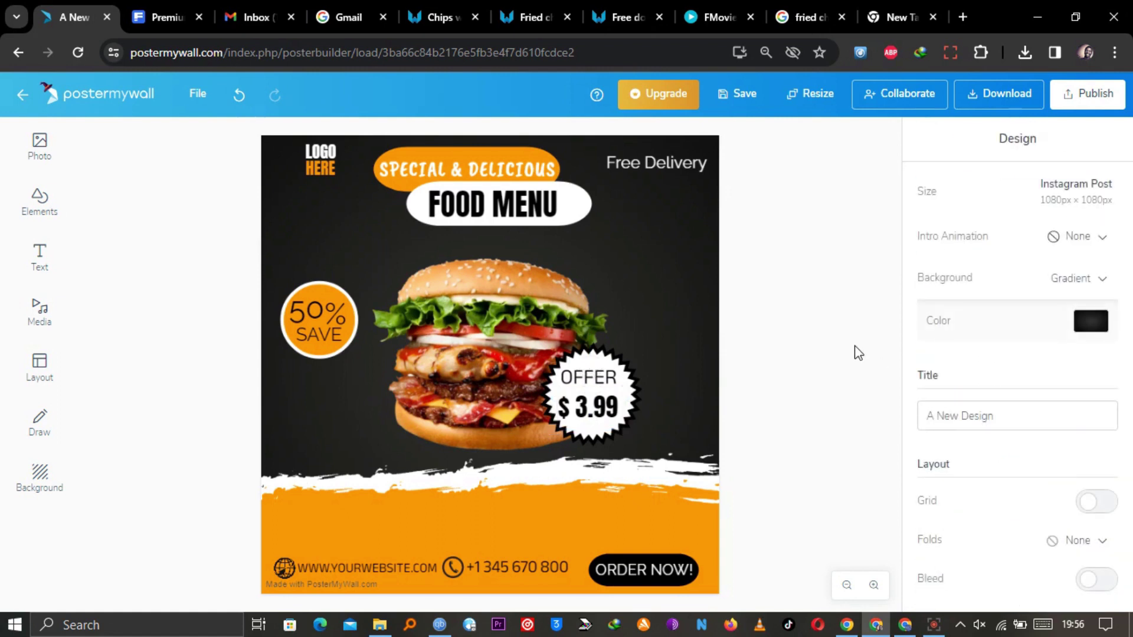
Step: Change the SAVE text in the orange badge to the Anek Bangla font
click(312, 339)
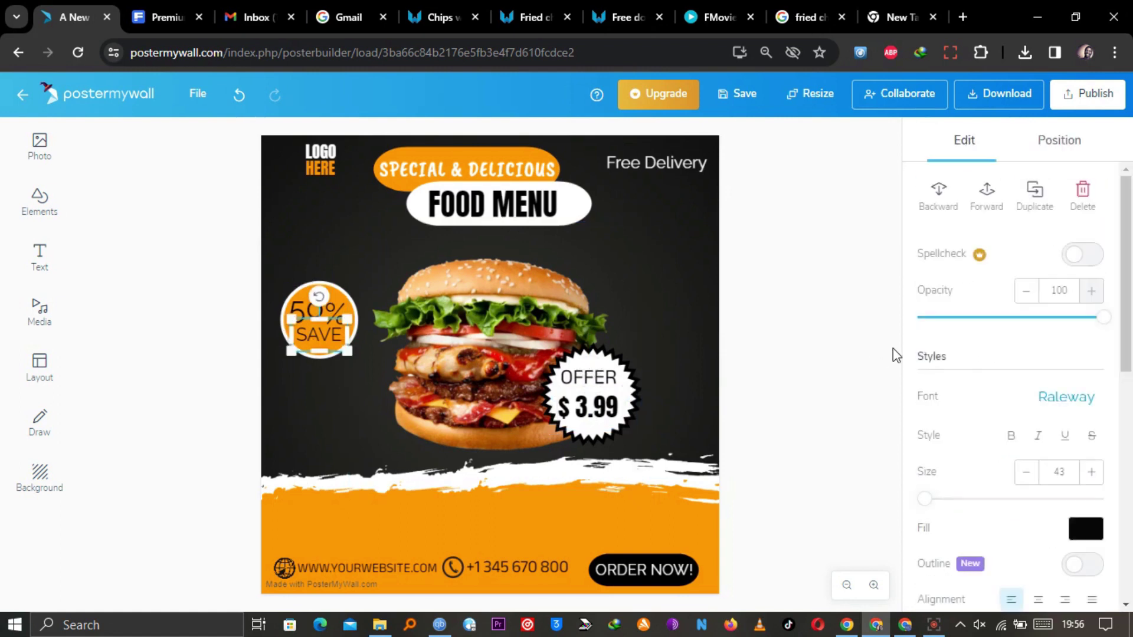
click(1101, 415)
click(957, 367)
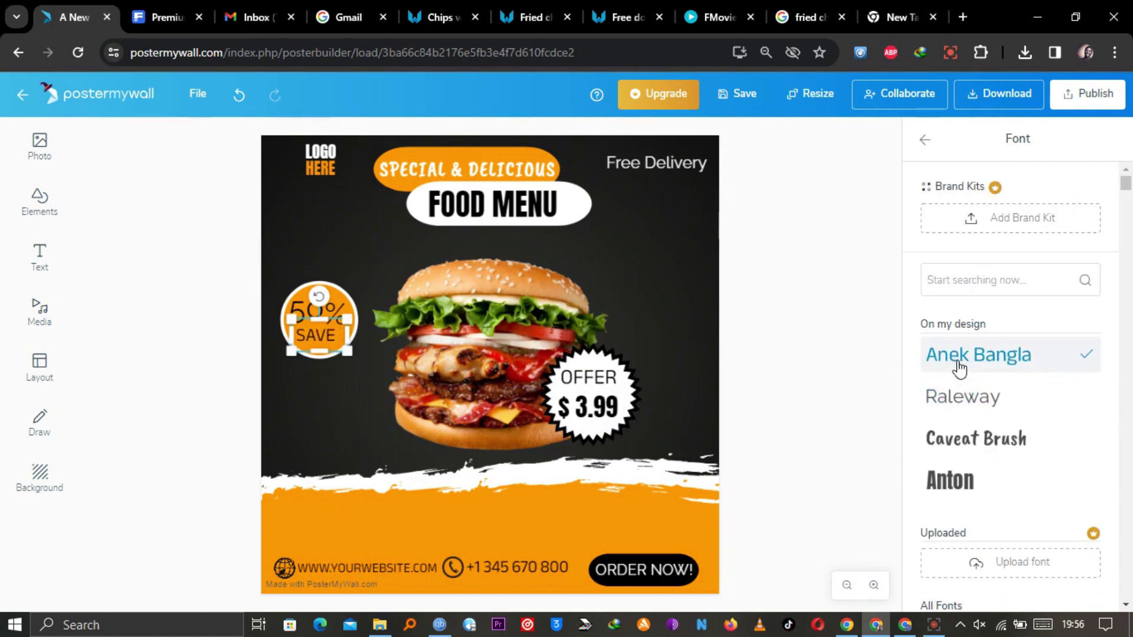
Step: Set the badge's 50 in Anton and move it closer to the percent sign
double_click(329, 335)
click(956, 398)
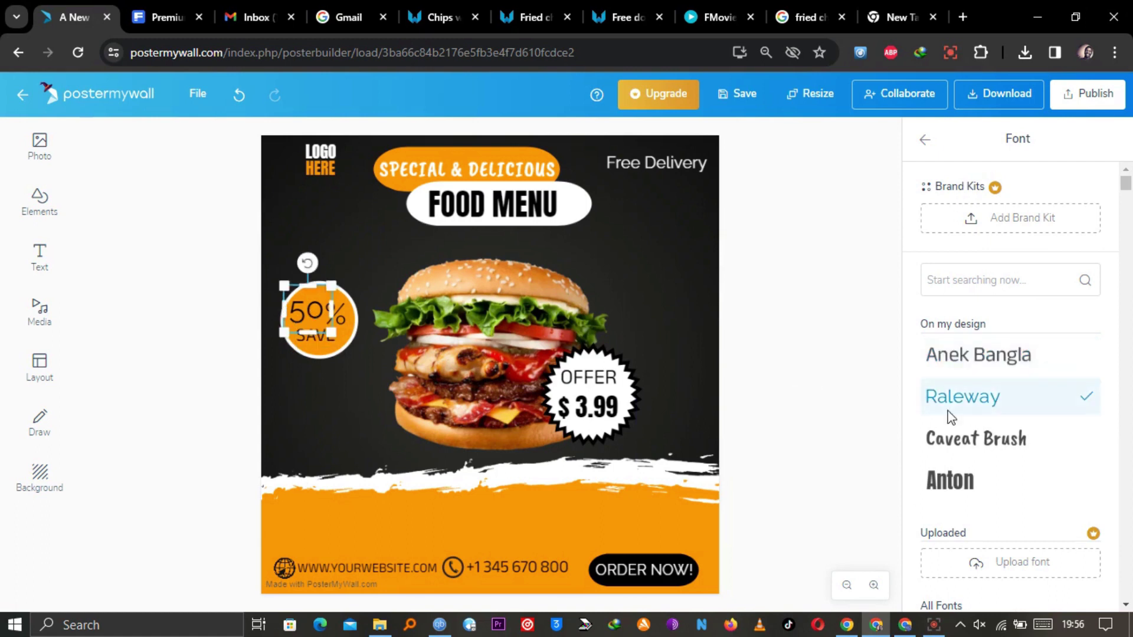
click(950, 480)
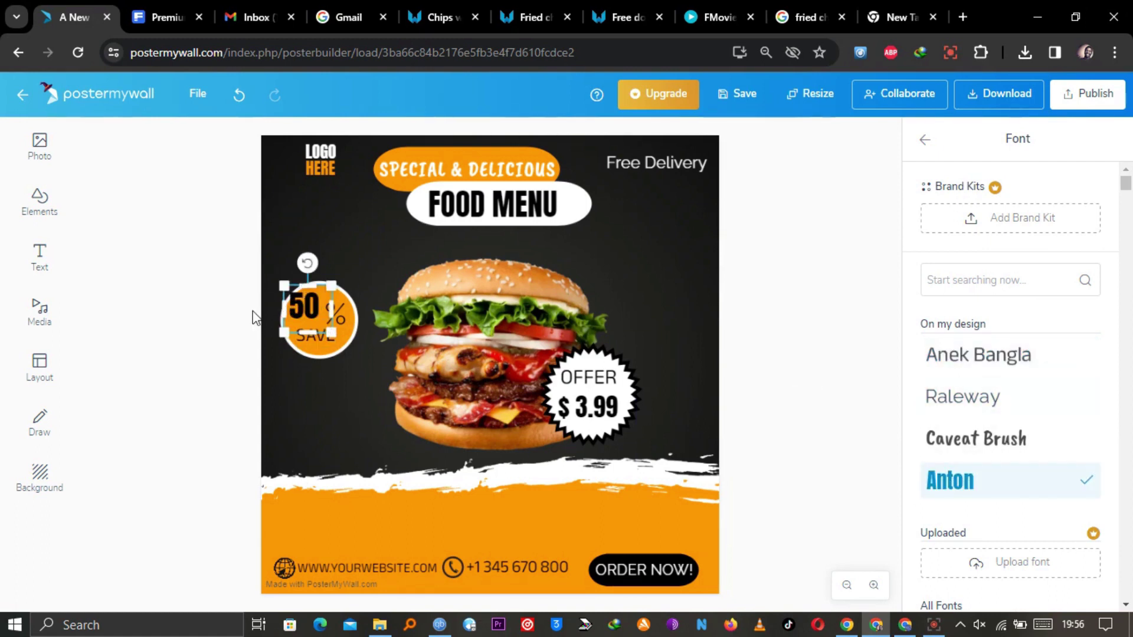
click(207, 317)
Step: Change the percent sign in the orange badge to the Caveat Brush font
click(337, 312)
click(1086, 529)
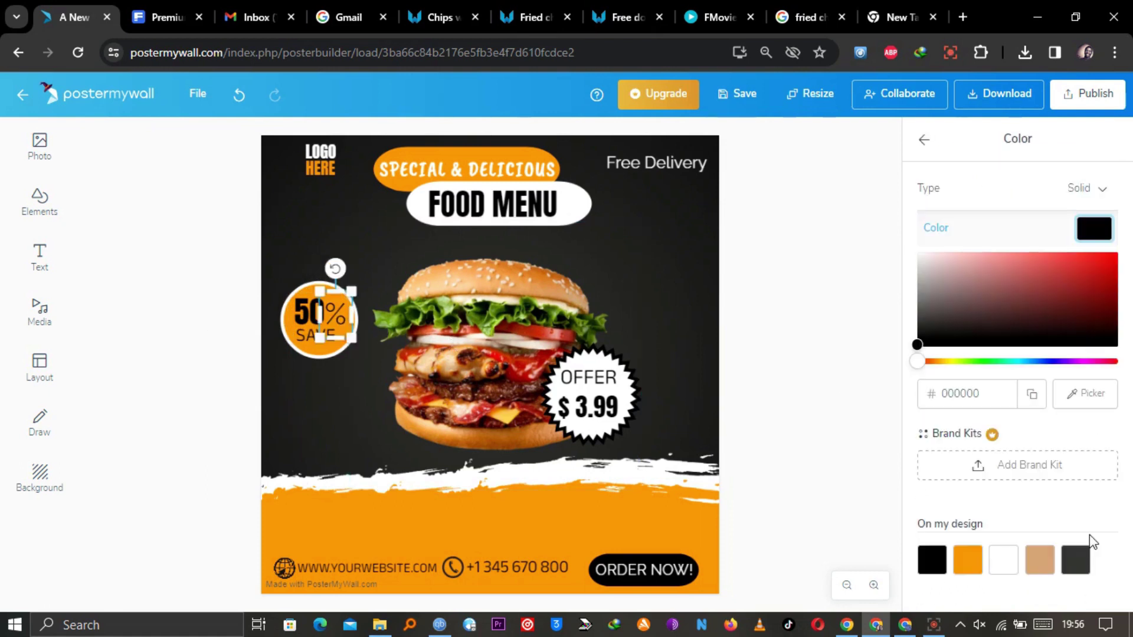
click(920, 139)
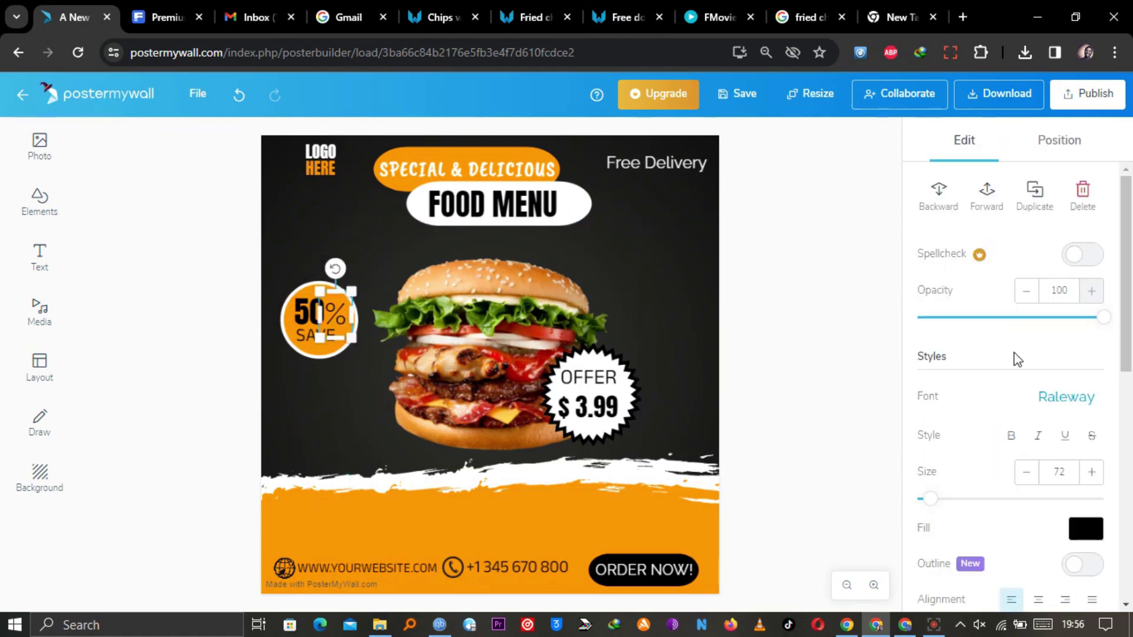
click(1067, 400)
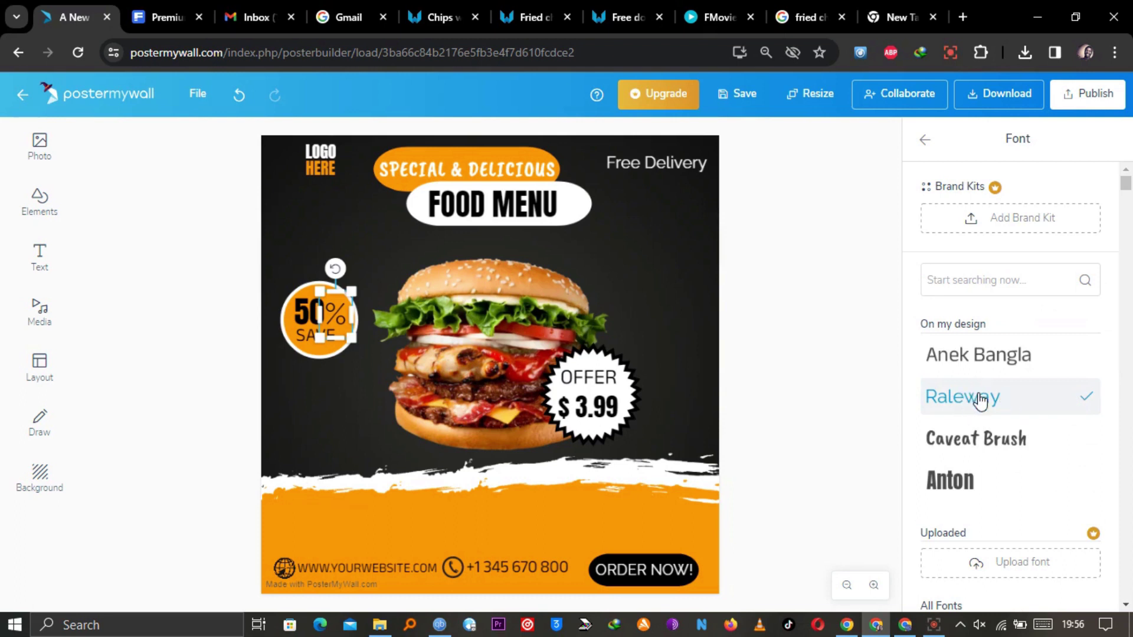
click(989, 439)
click(789, 306)
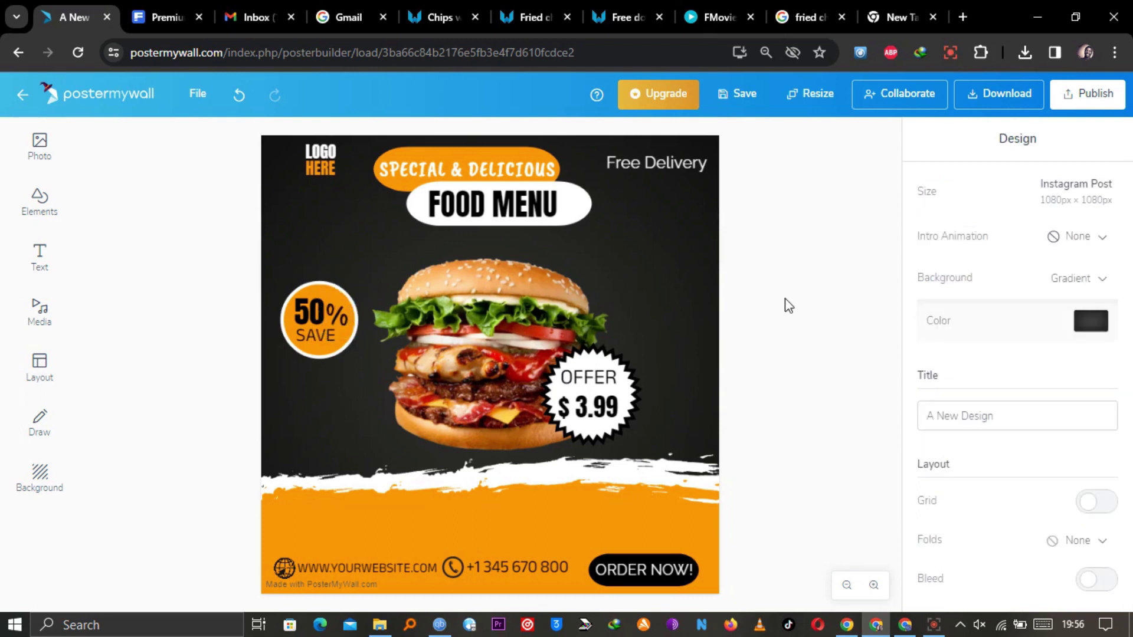
Step: Add a text box in the orange area above the website and phone line and fill it black
click(157, 16)
click(67, 8)
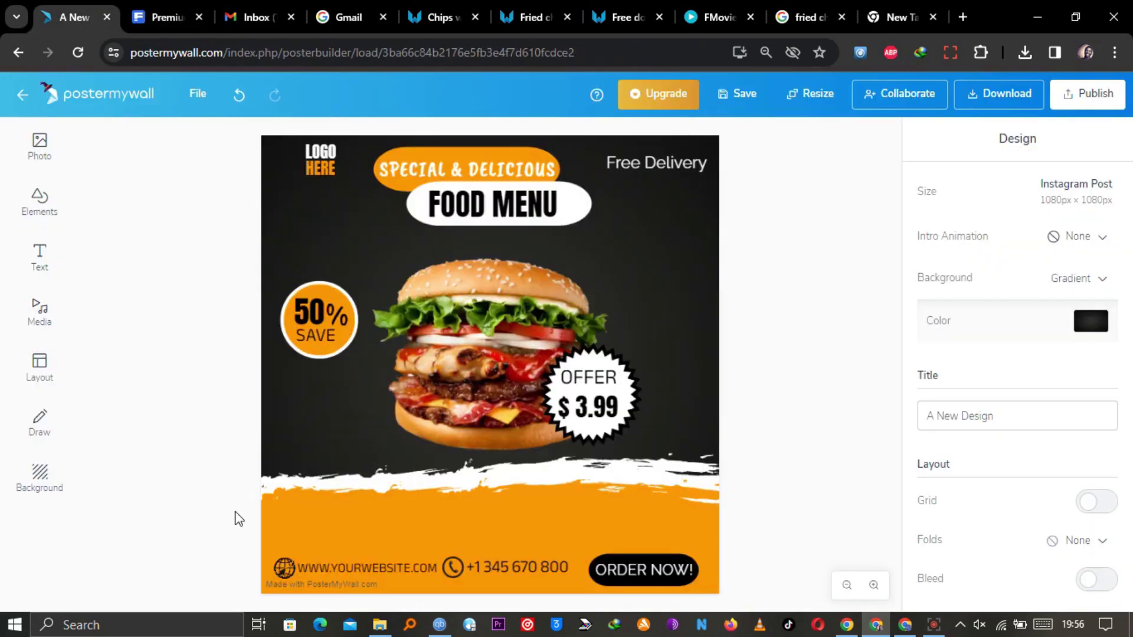
click(39, 256)
click(150, 261)
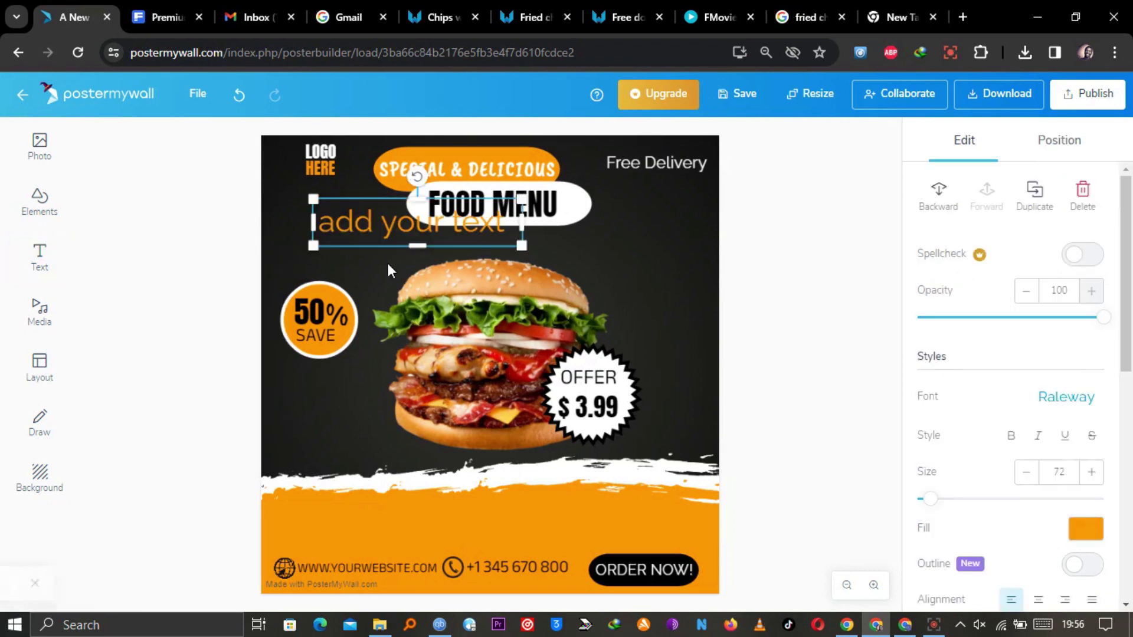
drag(399, 231, 398, 516)
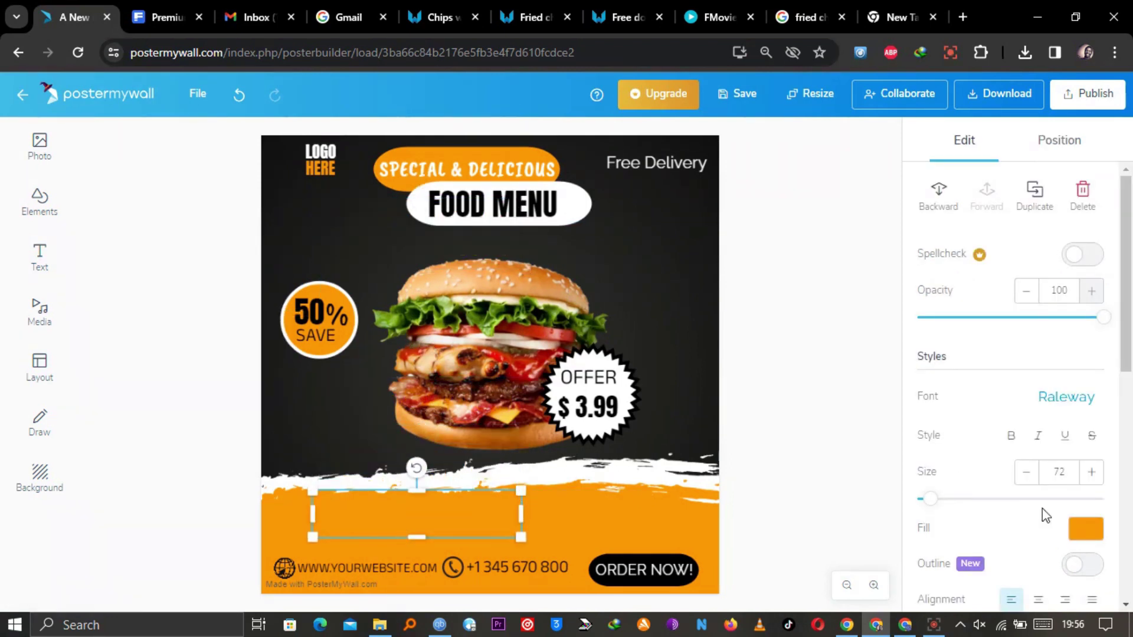
click(1082, 529)
click(968, 558)
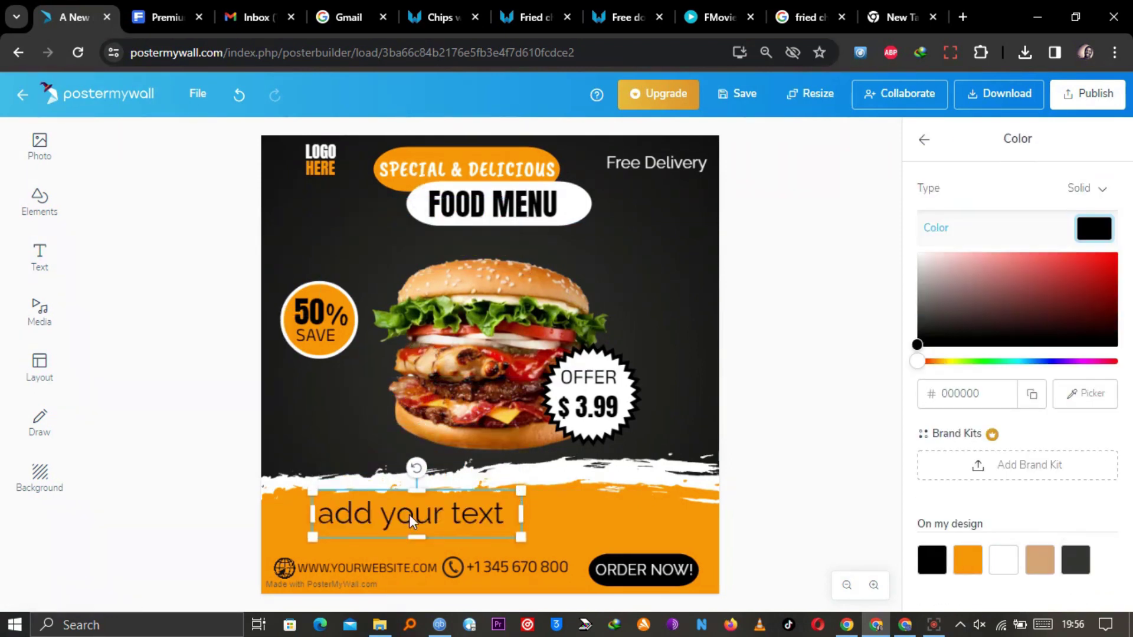
double_click(503, 527)
text(@your)
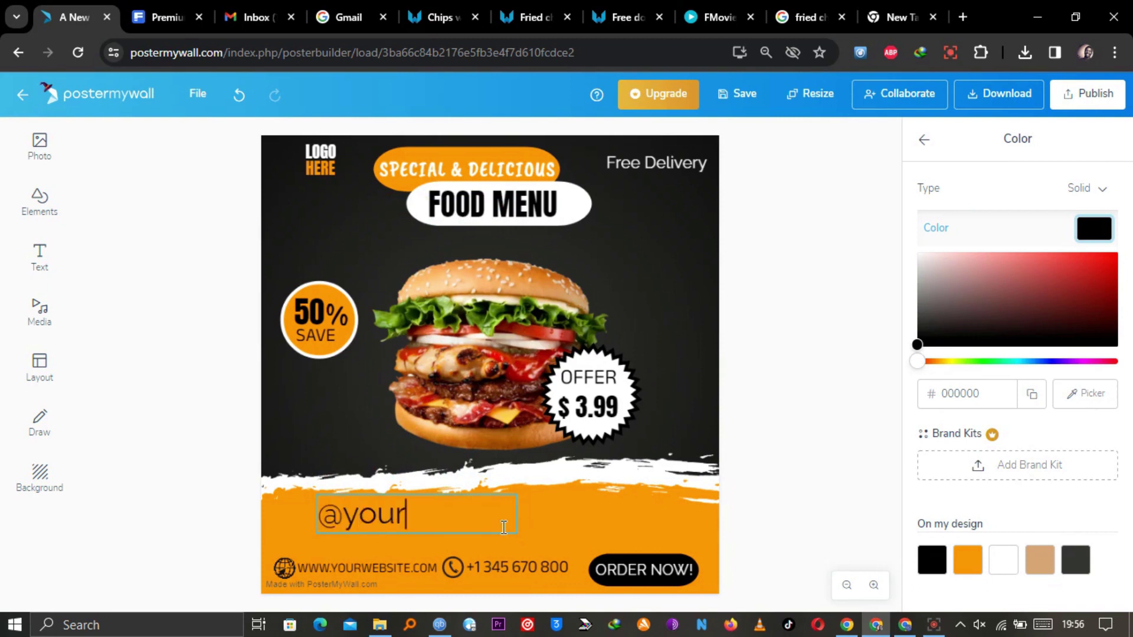
text(socials here)
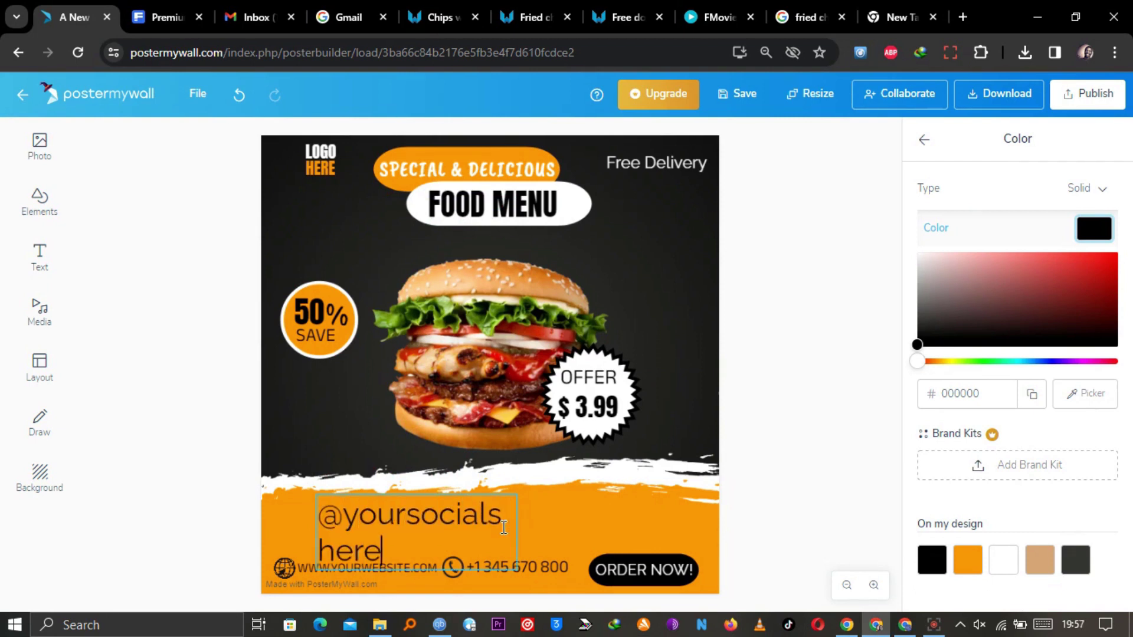
click(308, 501)
drag(571, 537, 609, 519)
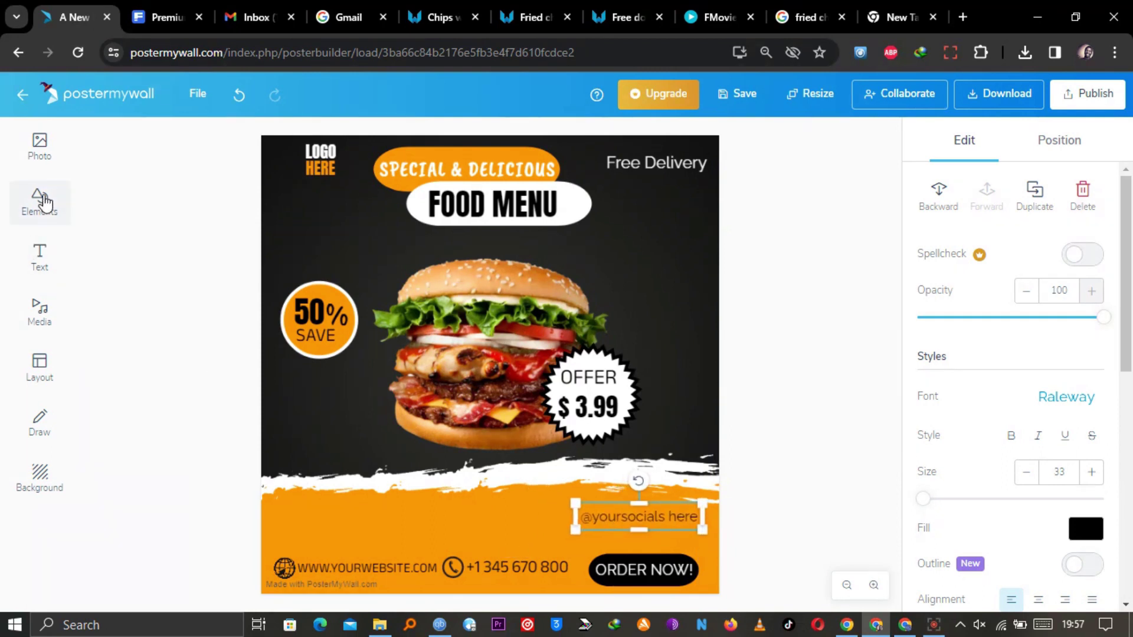
Step: Add the image of coloured social media icons from My photos to the design
click(40, 144)
click(164, 157)
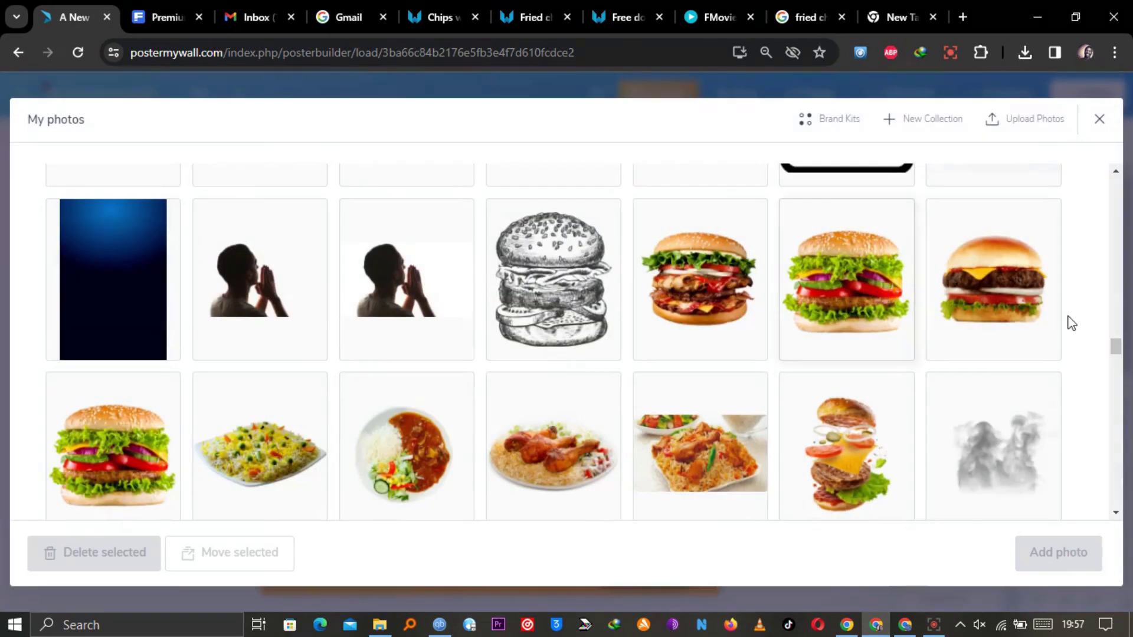
drag(1116, 347, 1120, 475)
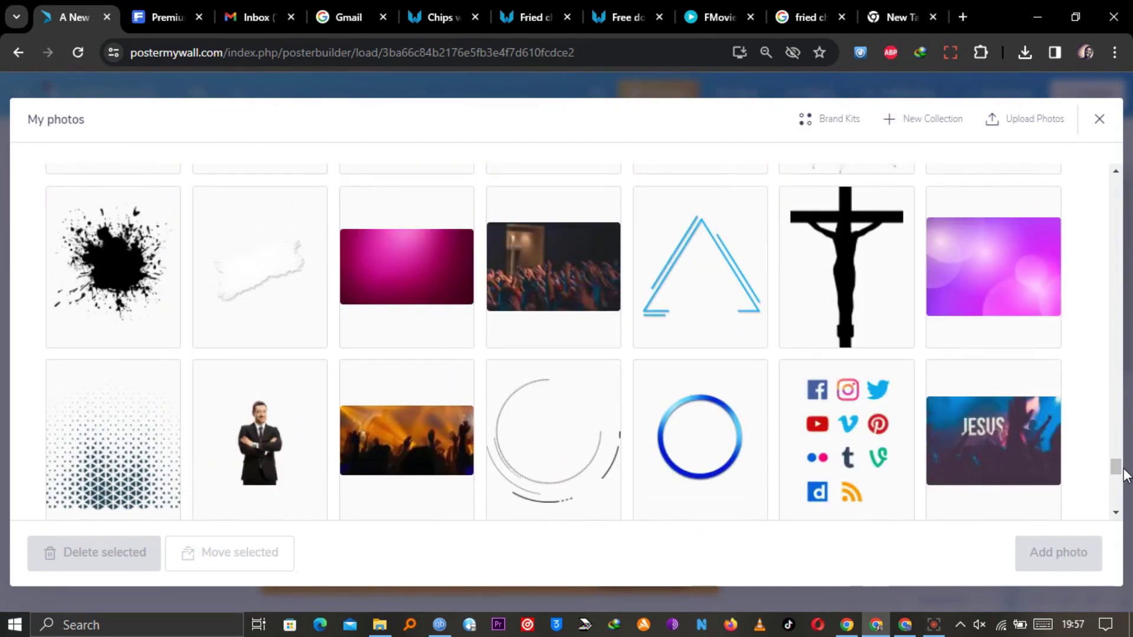
click(882, 435)
click(1058, 546)
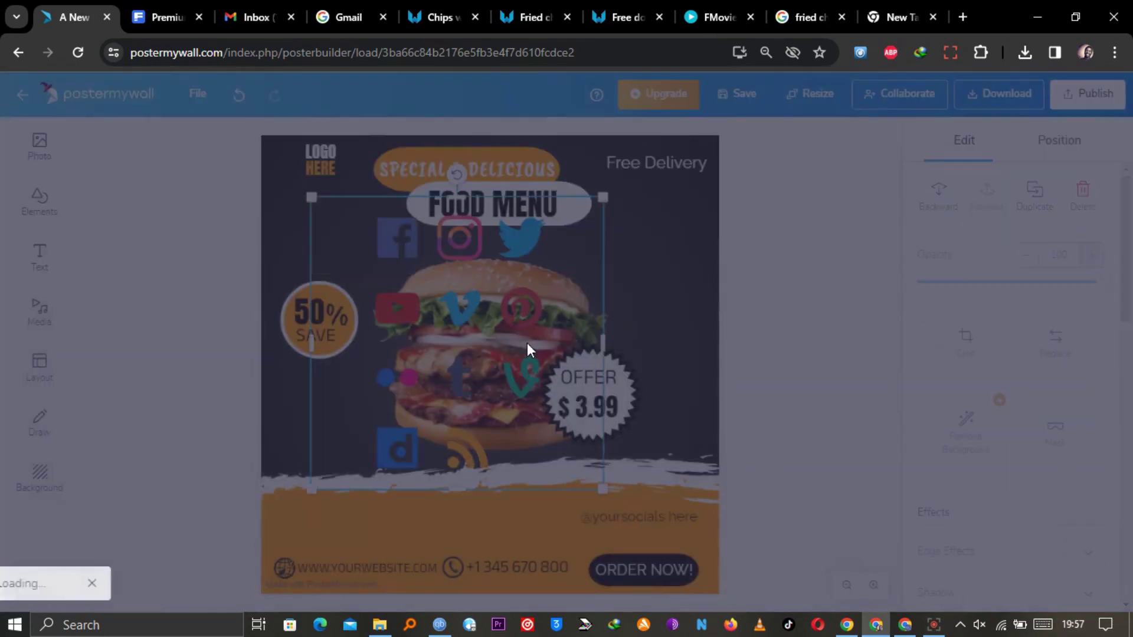
Step: Crop the icon image to the Facebook, Instagram and Twitter row, then shrink it and place it just above the ORDER NOW! button
click(973, 339)
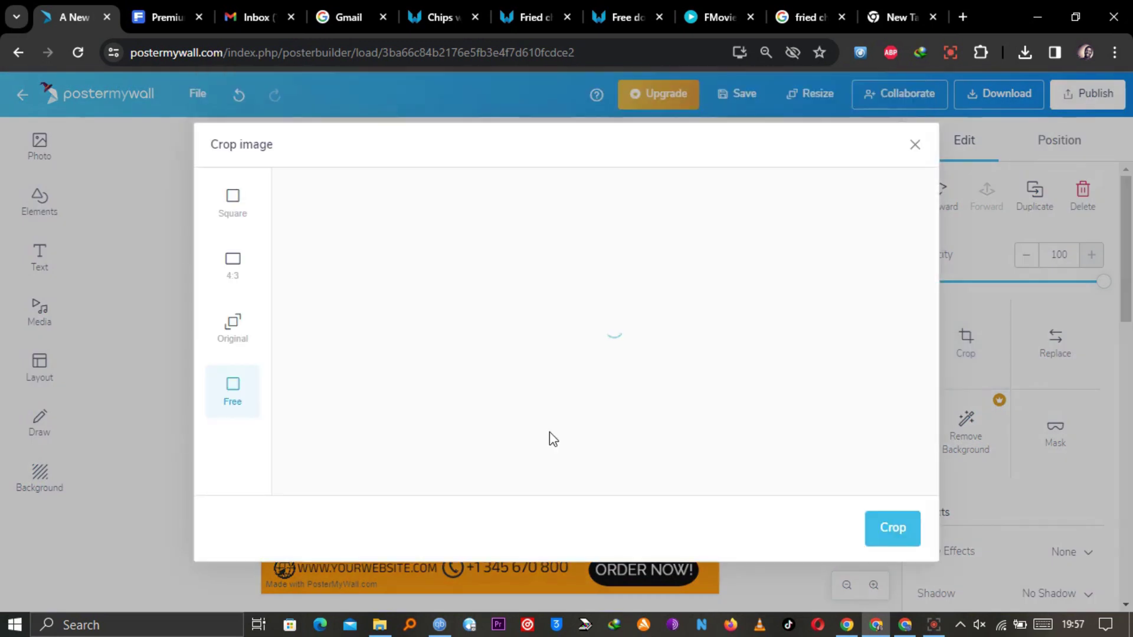
drag(608, 493, 555, 243)
drag(448, 225, 496, 221)
drag(768, 216, 729, 216)
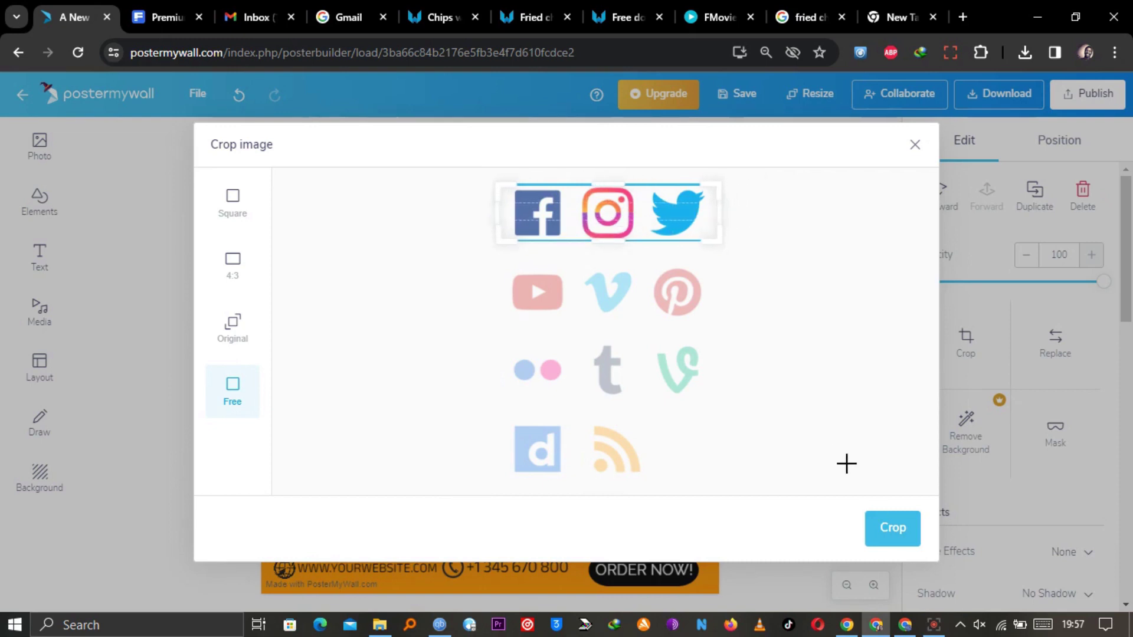
click(894, 536)
drag(309, 199, 636, 534)
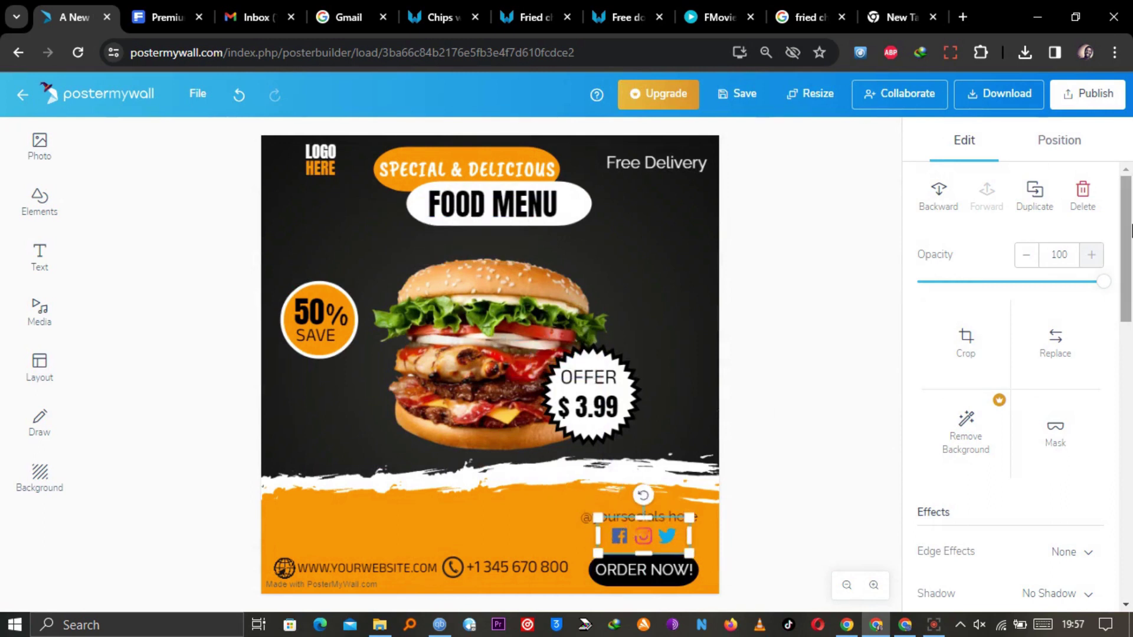
Step: Tint the social media icons black at an opacity of 96
scroll(1057, 331, down, 10)
click(1085, 283)
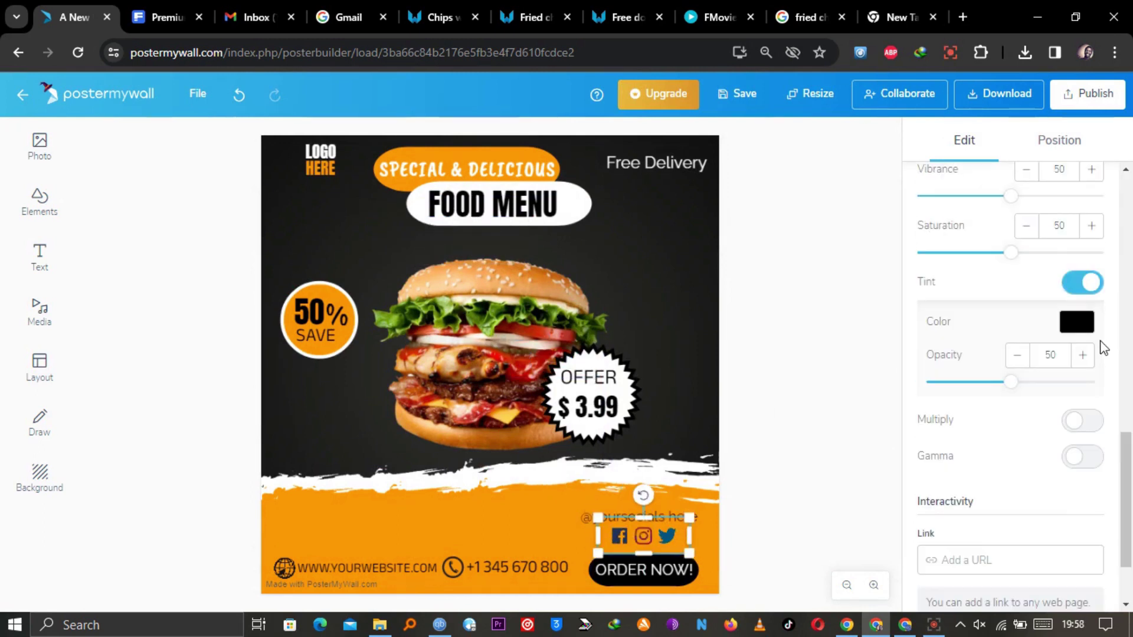
click(1078, 322)
click(1005, 511)
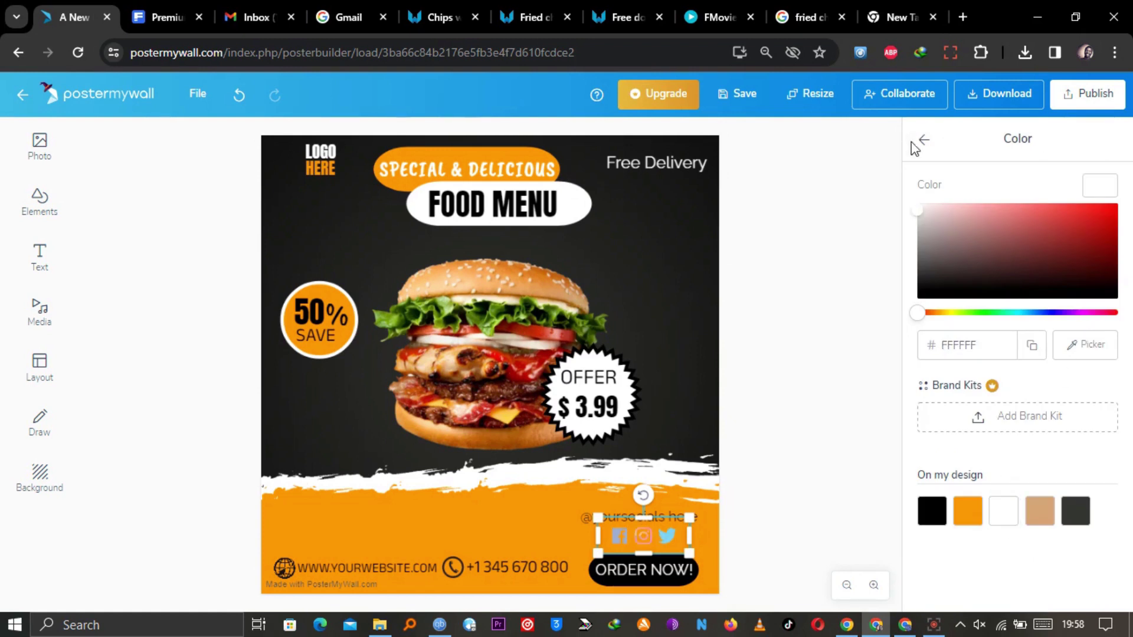
click(924, 139)
scroll(1098, 384, down, 10)
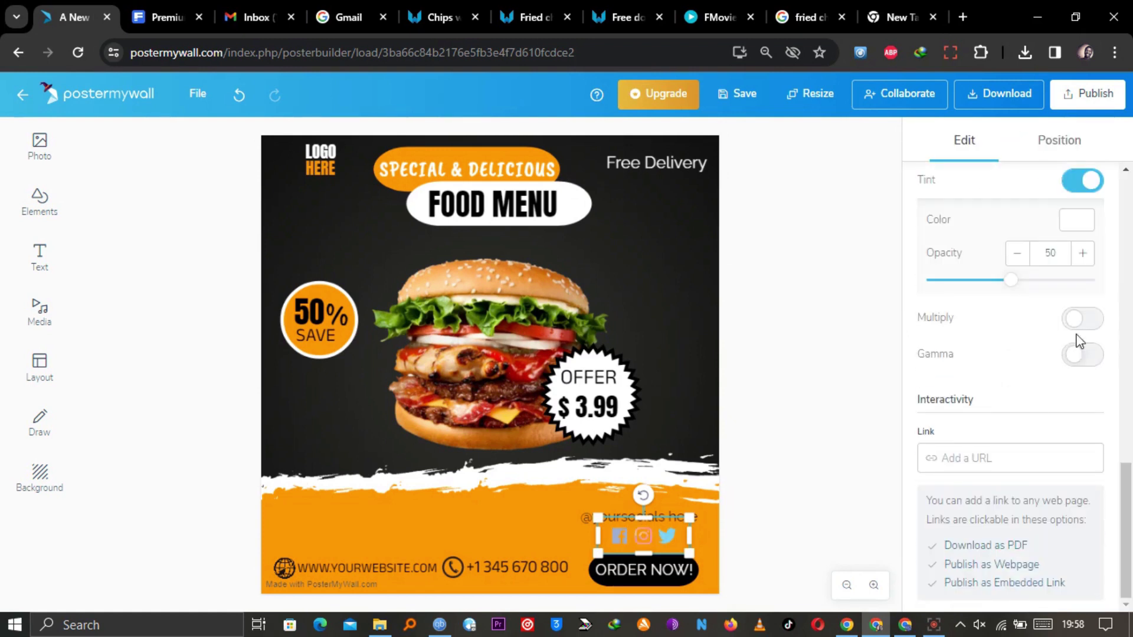
click(1088, 286)
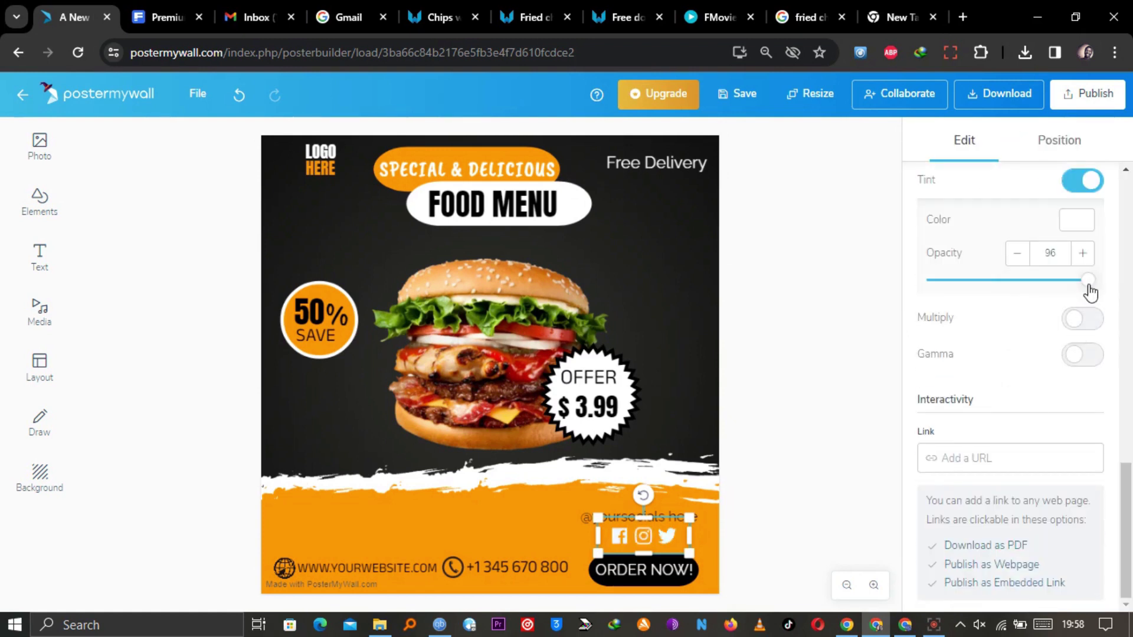
click(1076, 230)
click(930, 508)
click(814, 460)
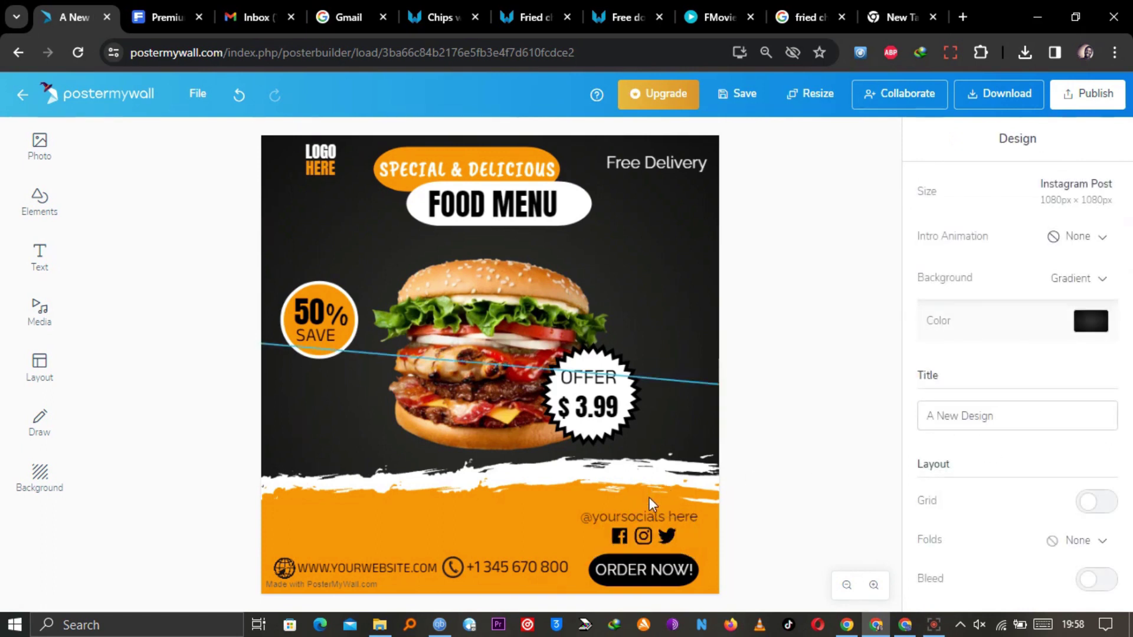
click(656, 512)
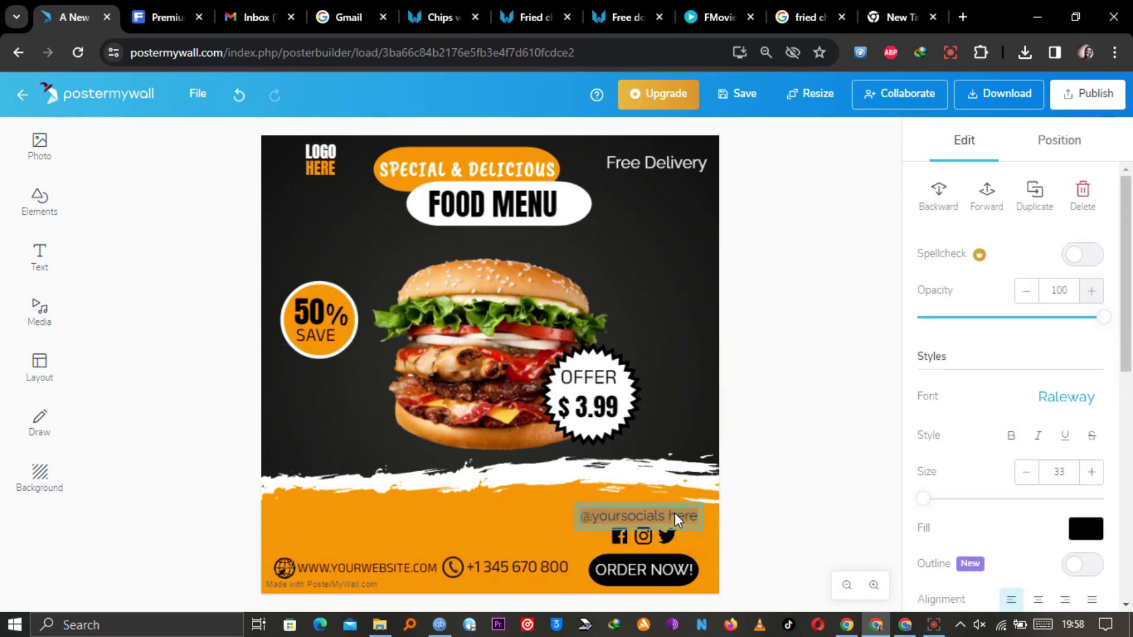
click(674, 512)
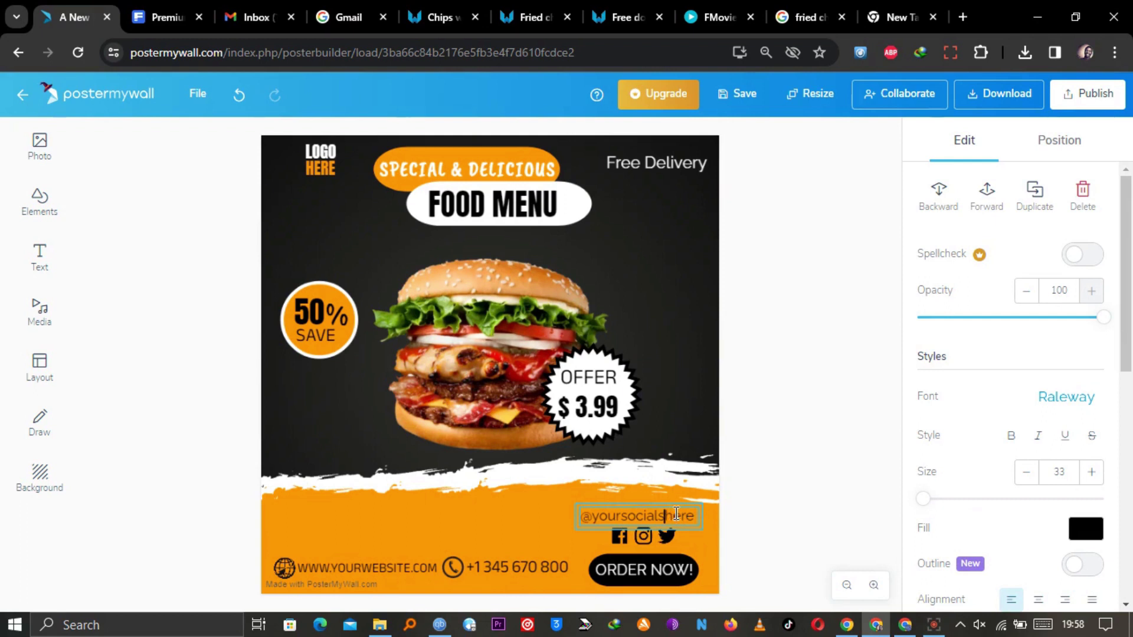
click(1054, 397)
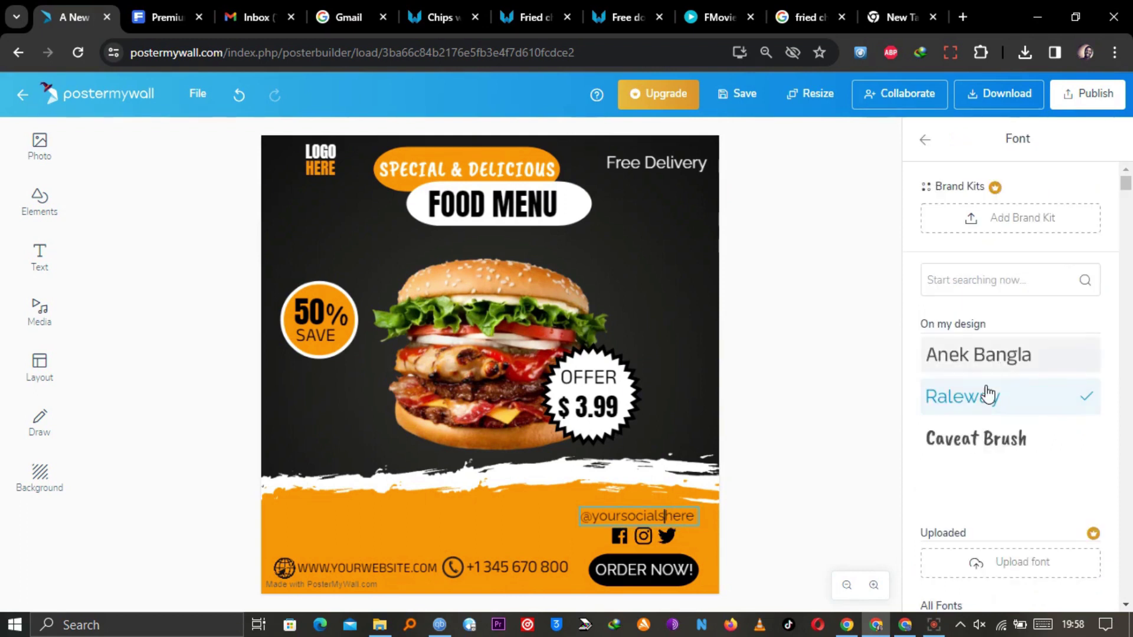
click(974, 352)
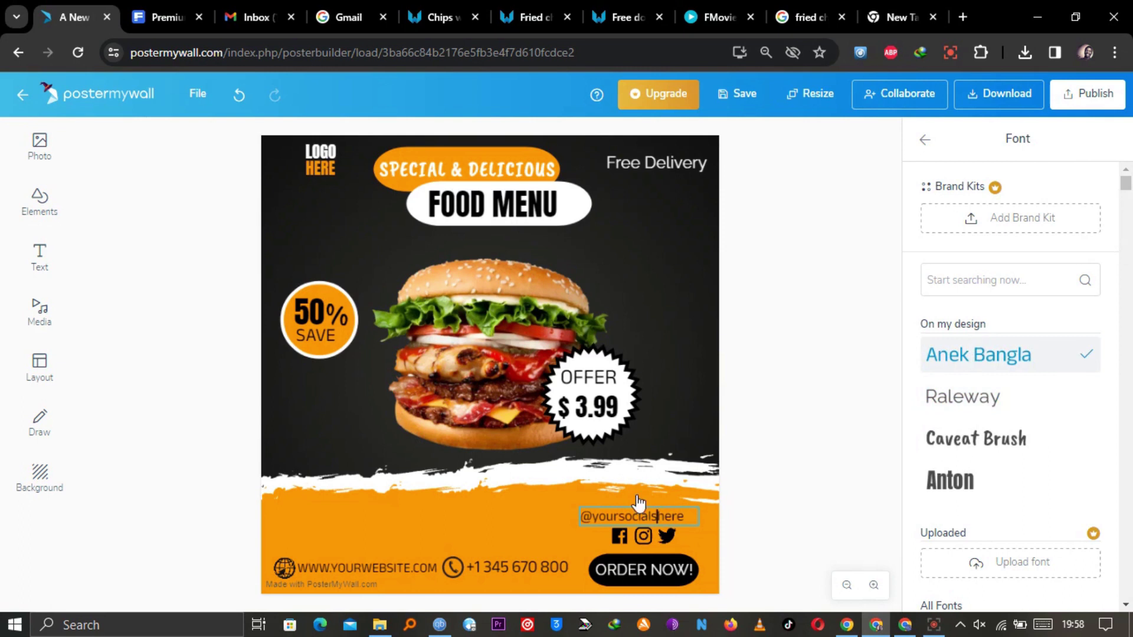
key(Escape)
drag(700, 509, 687, 522)
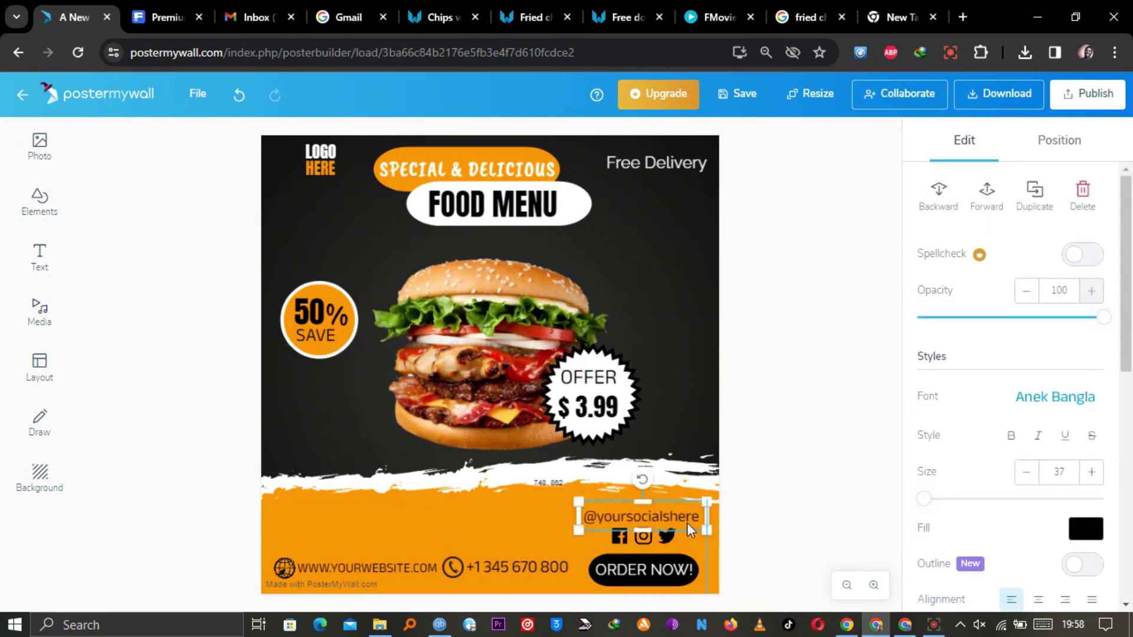
Step: Set the ORDER NOW! text in Anton and centre it in its black button
click(678, 572)
click(1057, 396)
click(997, 490)
drag(699, 570, 648, 572)
click(749, 539)
click(626, 512)
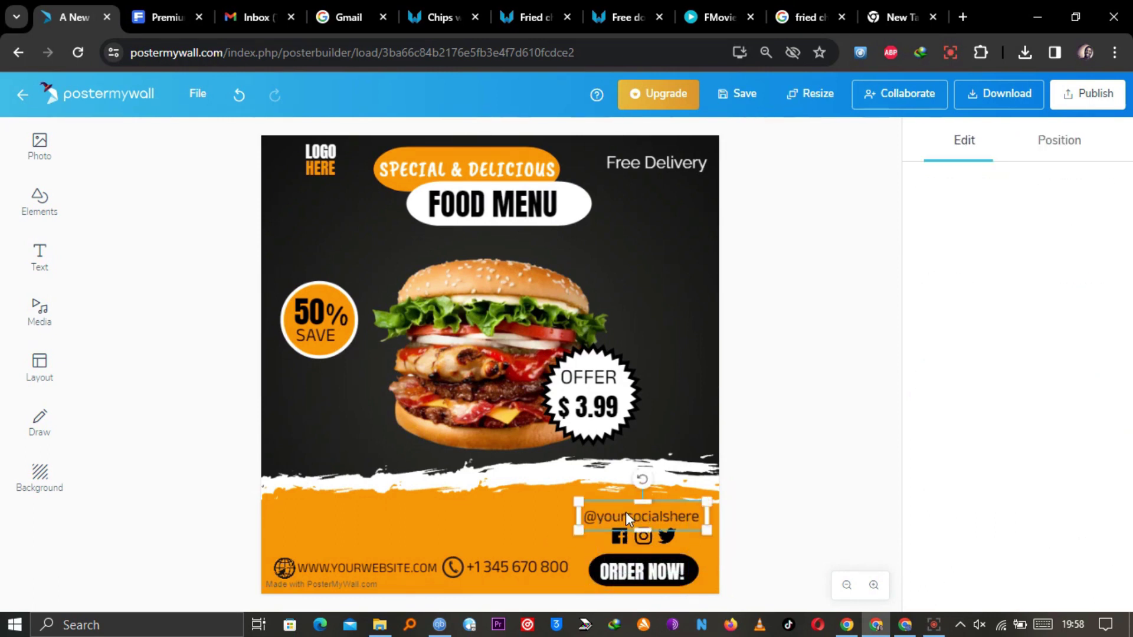
right_click(625, 509)
key(ctrl+d)
drag(635, 517, 370, 521)
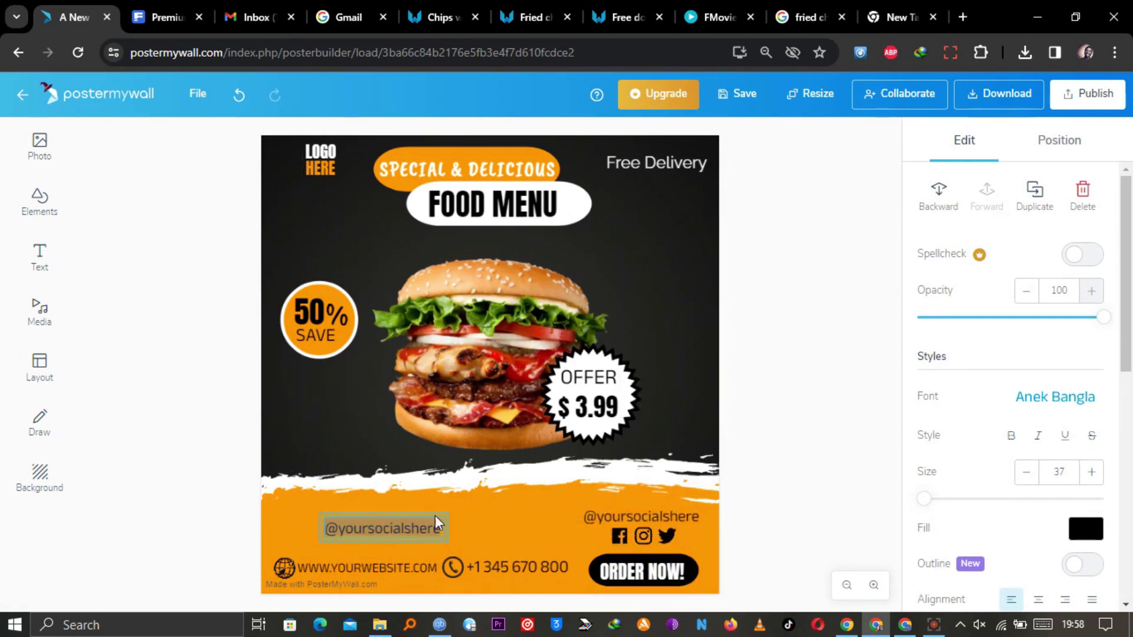
Step: Replace the copied handle text with "Tasty" and enlarge it to size 115 in the orange area
click(1043, 625)
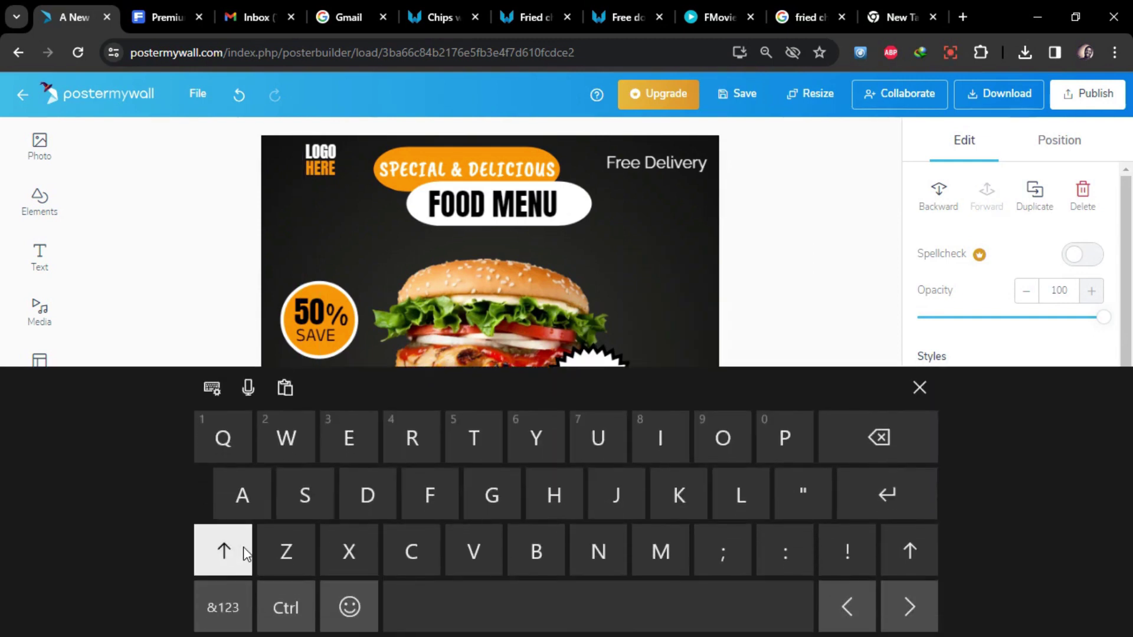
click(483, 429)
text(asty)
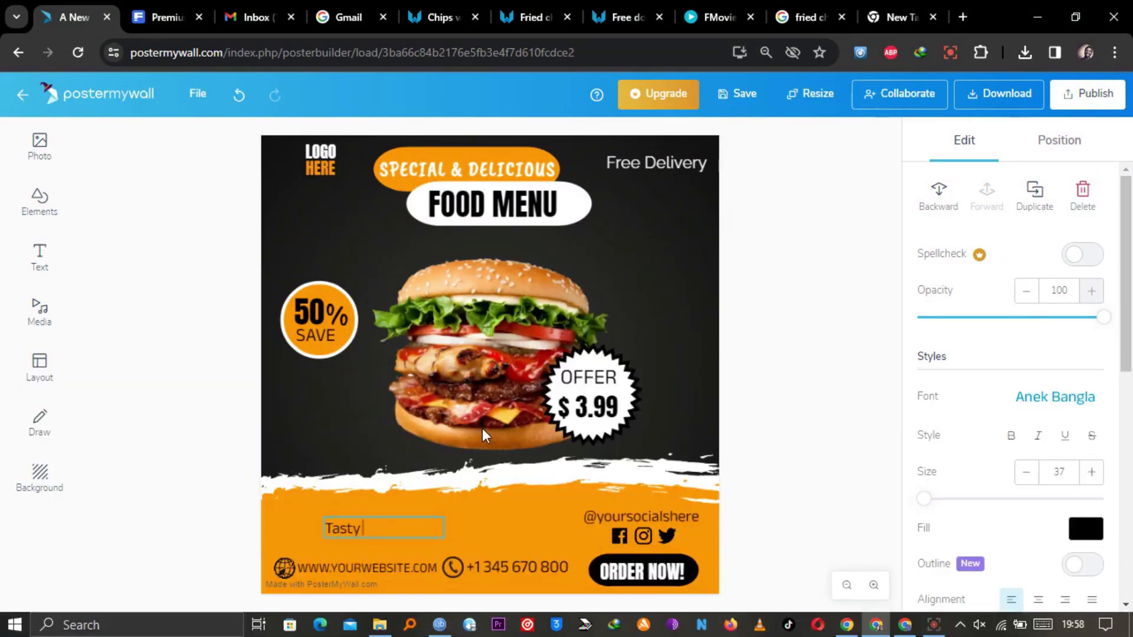
click(313, 526)
click(370, 527)
mouse_move(448, 518)
mouse_down()
mouse_move(370, 517)
mouse_move(419, 491)
mouse_move(493, 527)
mouse_move(472, 533)
mouse_move(522, 557)
mouse_move(460, 529)
mouse_up()
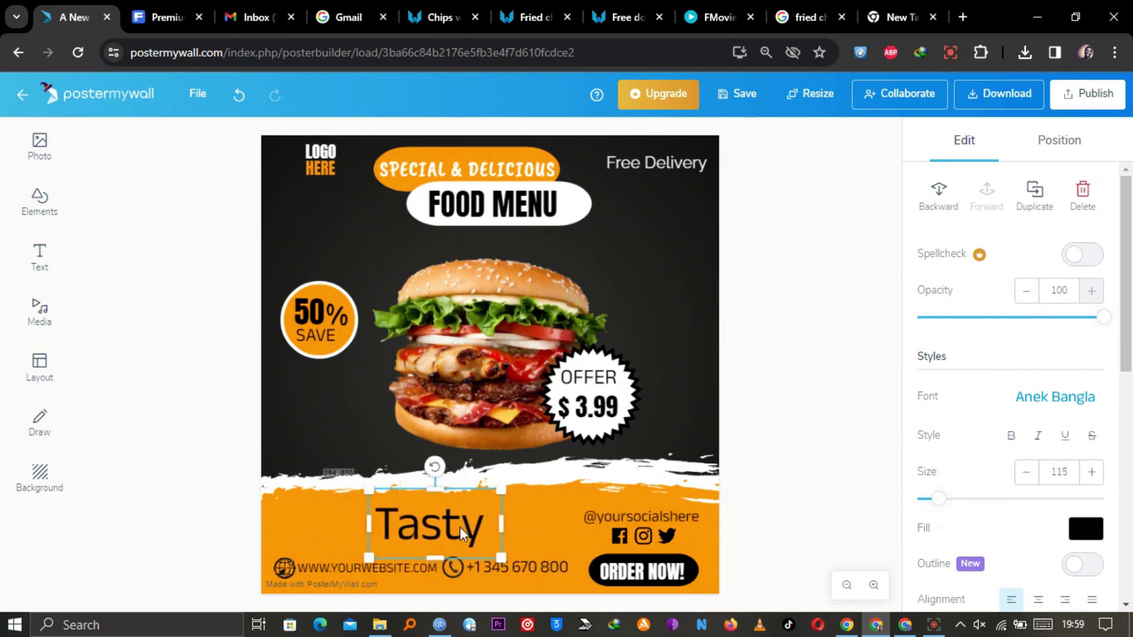
Step: Set the Tasty text in the handwritten font Allura
click(1027, 389)
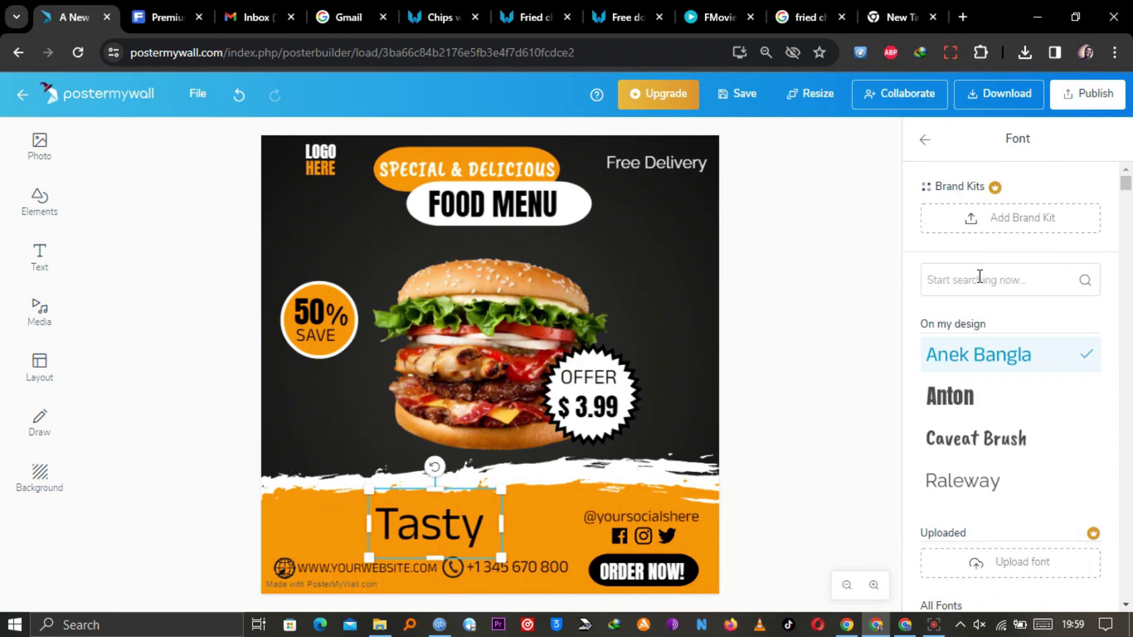
click(980, 277)
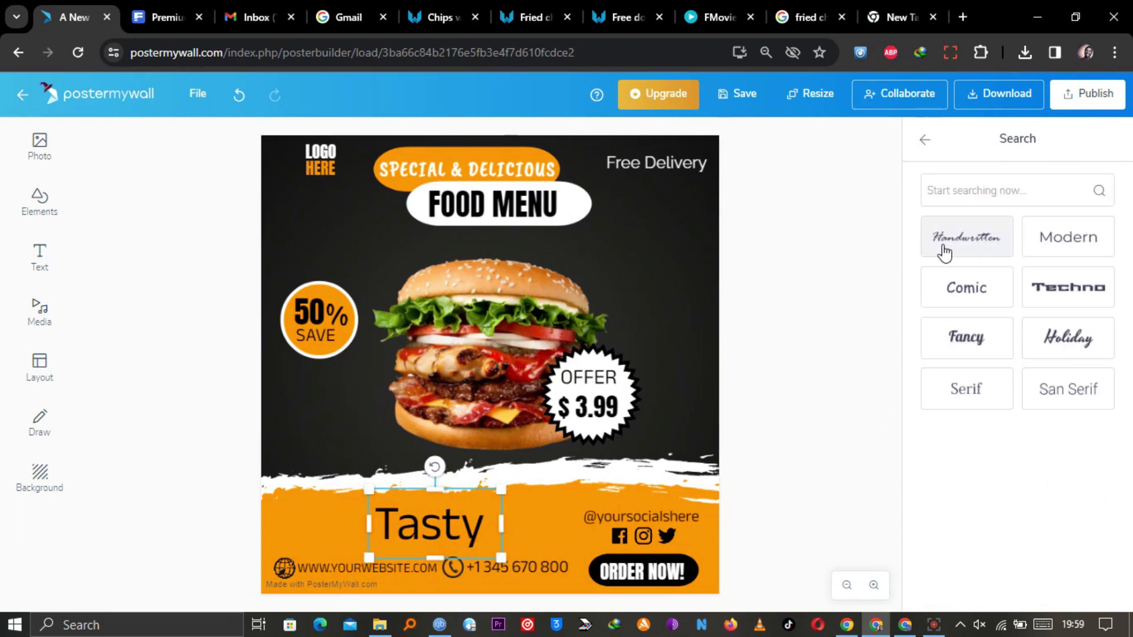
scroll(1130, 254, down, 5)
scroll(1131, 257, down, 4)
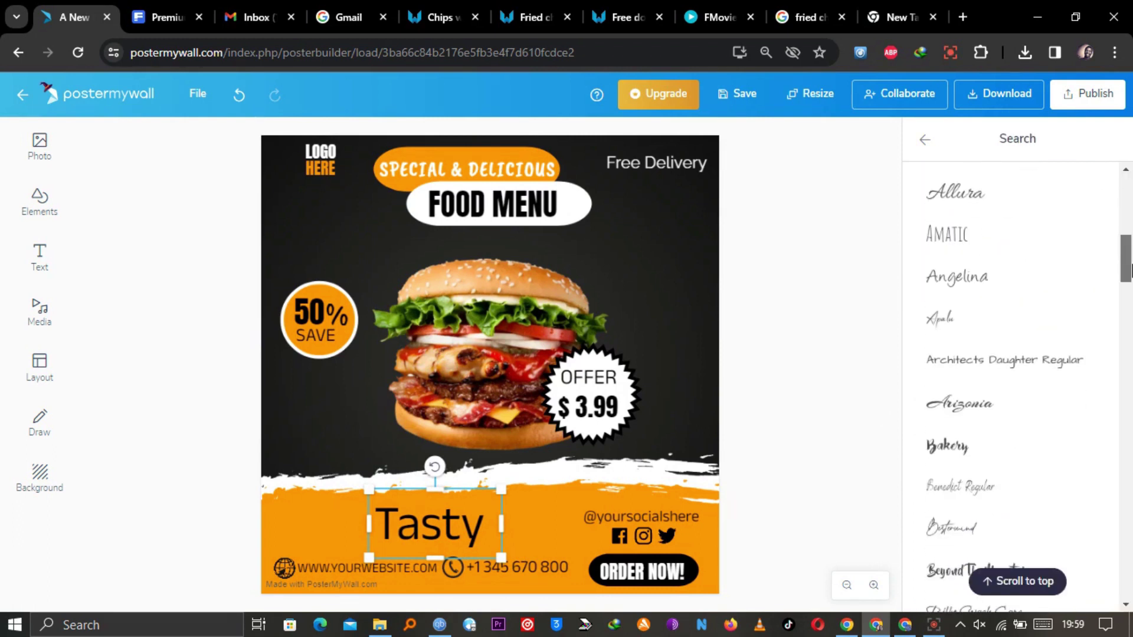
click(1024, 212)
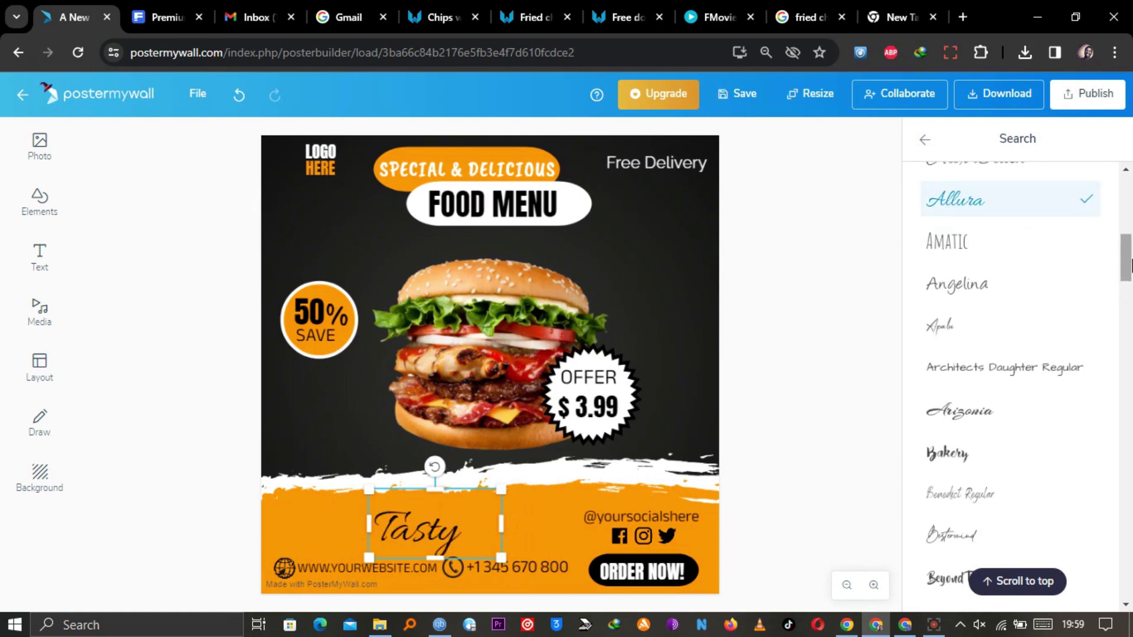
scroll(1131, 259, down, 1)
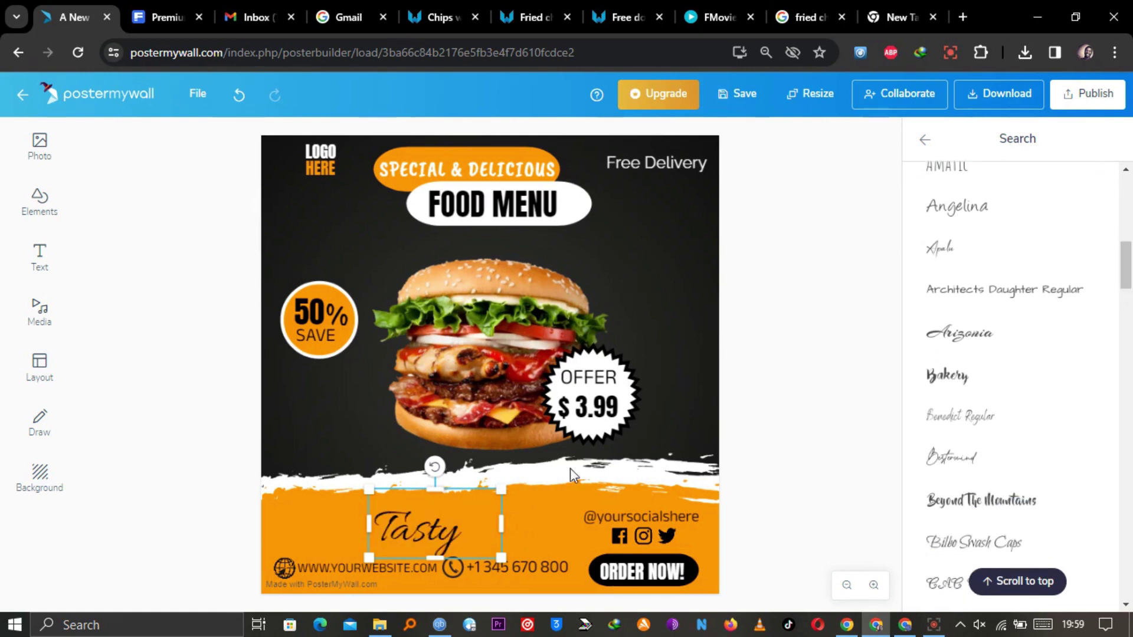
Step: Move the Tasty text toward the middle of the orange area and extend it to "Tasty & Yummy"
drag(437, 527, 409, 518)
click(458, 524)
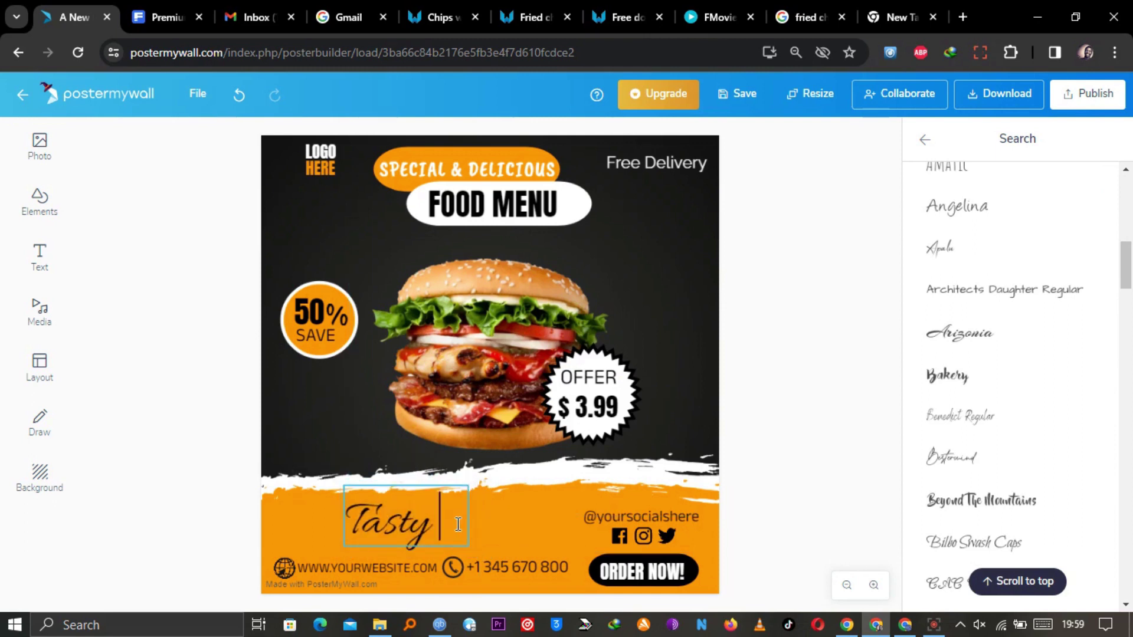
key(BackSpace)
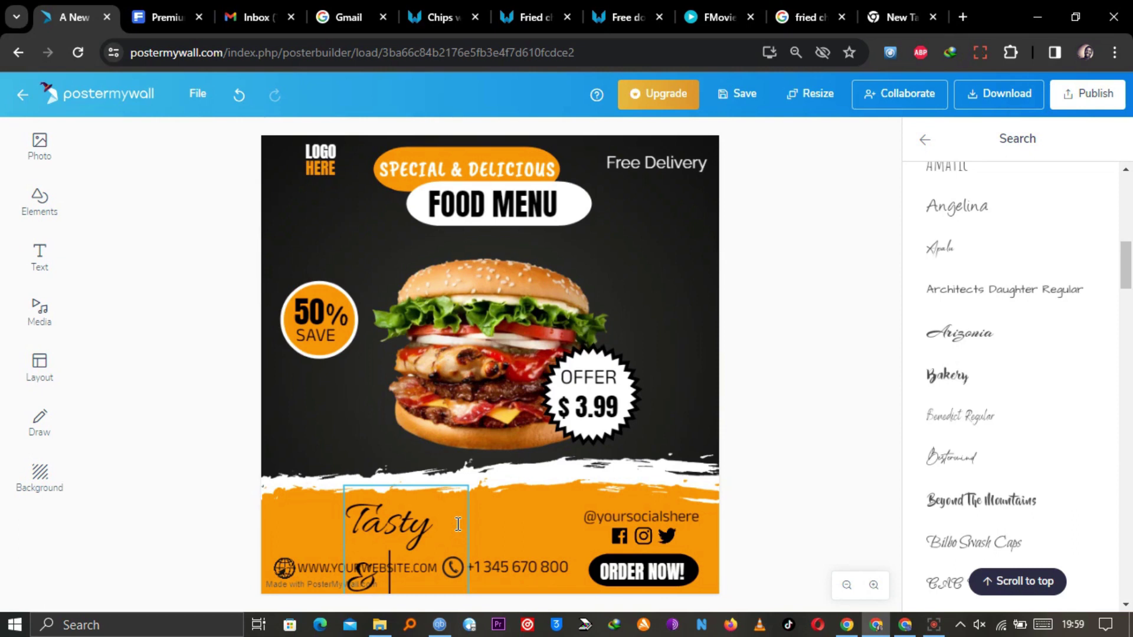
click(1043, 624)
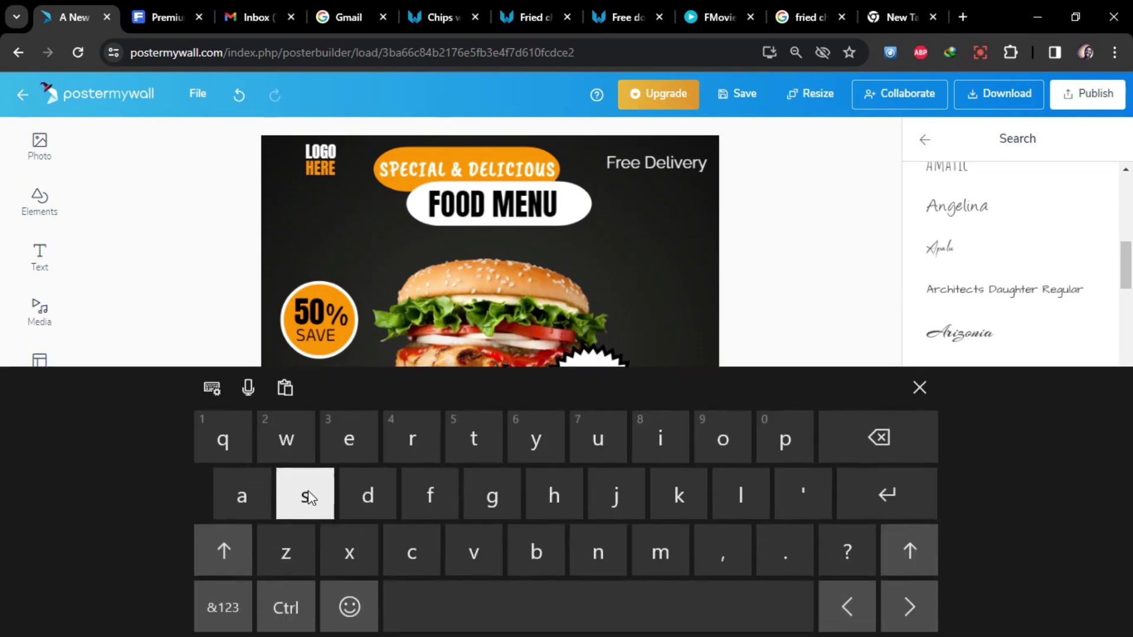
click(223, 549)
click(537, 444)
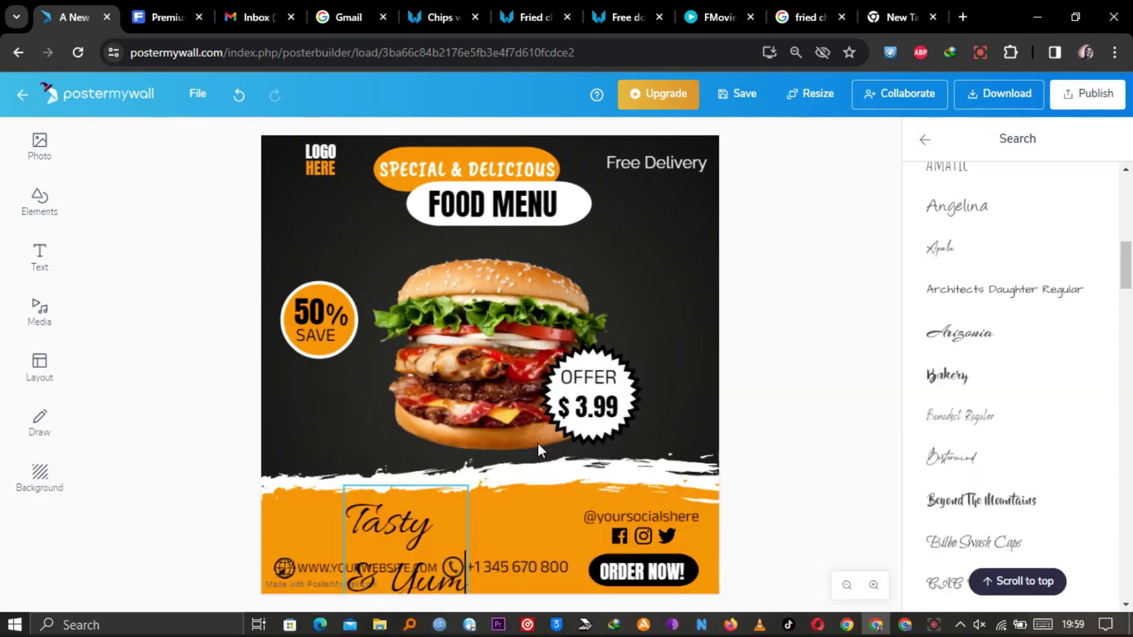
click(255, 466)
Step: Fit the Tasty & Yummy text on one line at size 104 above the website address and phone number
click(428, 526)
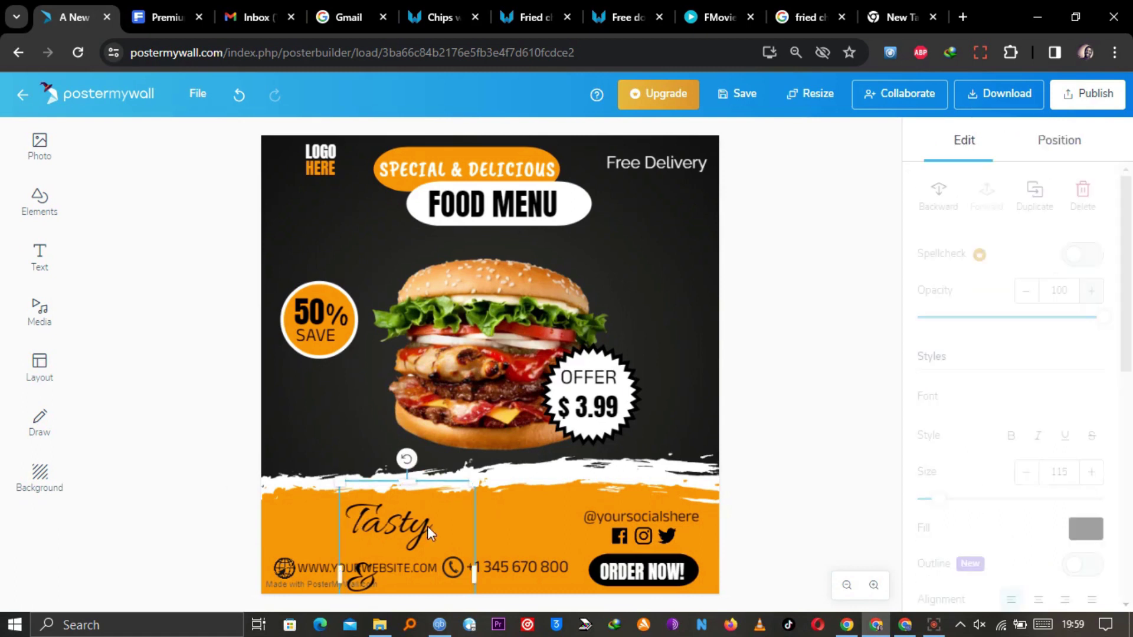
drag(473, 558, 619, 494)
drag(618, 550, 507, 526)
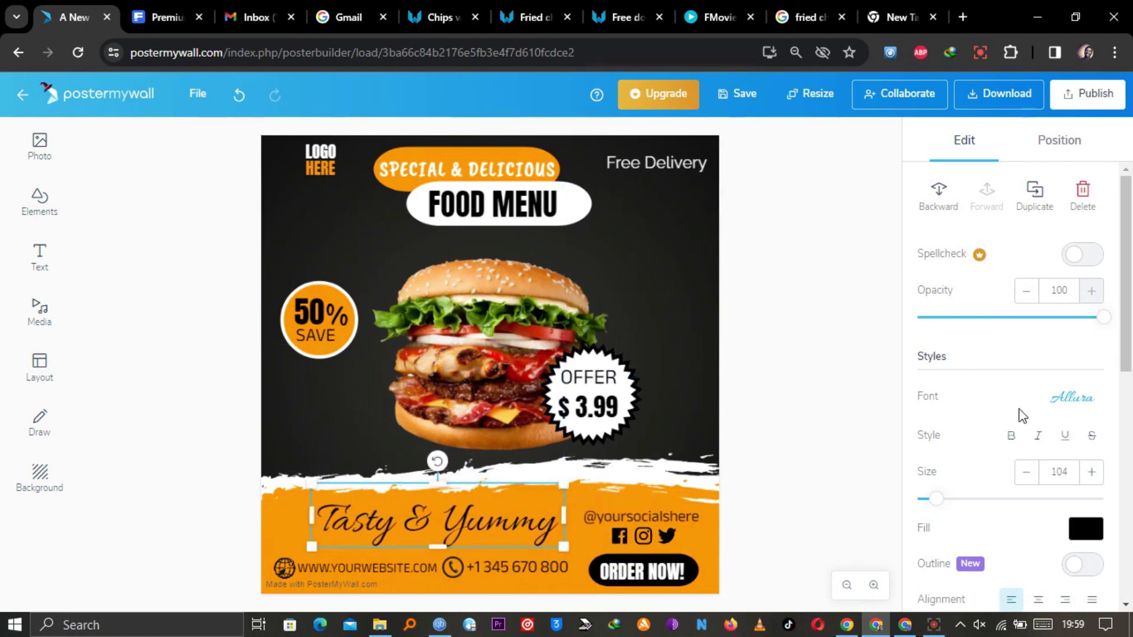
Step: Set the Tasty & Yummy text in Bilbo Swash Caps and position it on one line above the contact details
click(1077, 407)
drag(1127, 186, 1130, 233)
click(1038, 277)
click(974, 236)
scroll(1003, 266, down, 9)
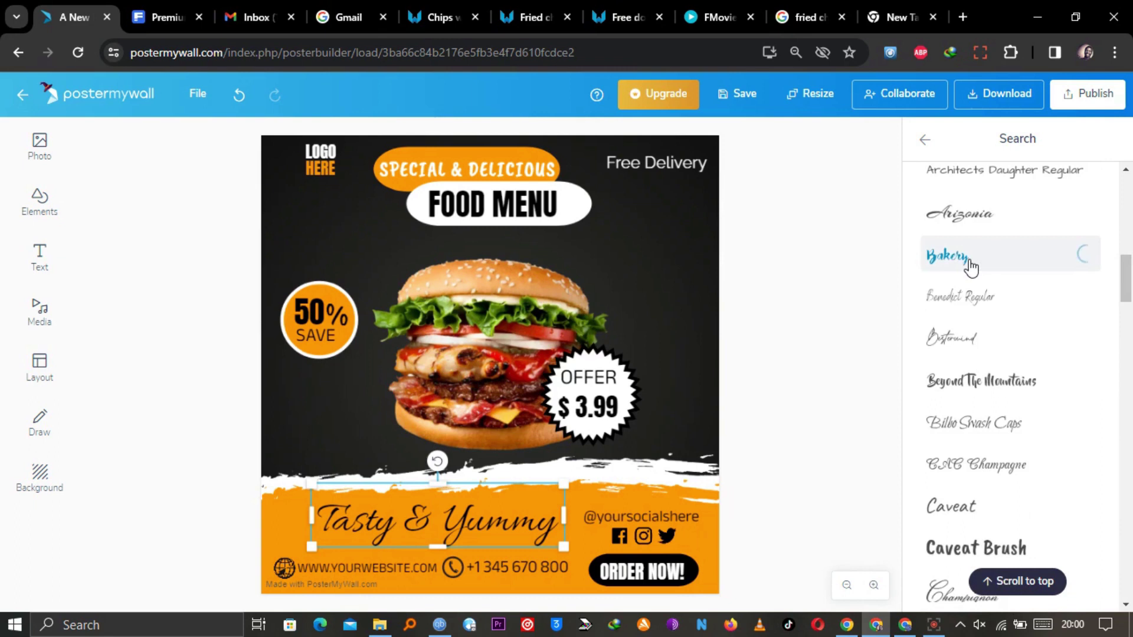
click(1027, 396)
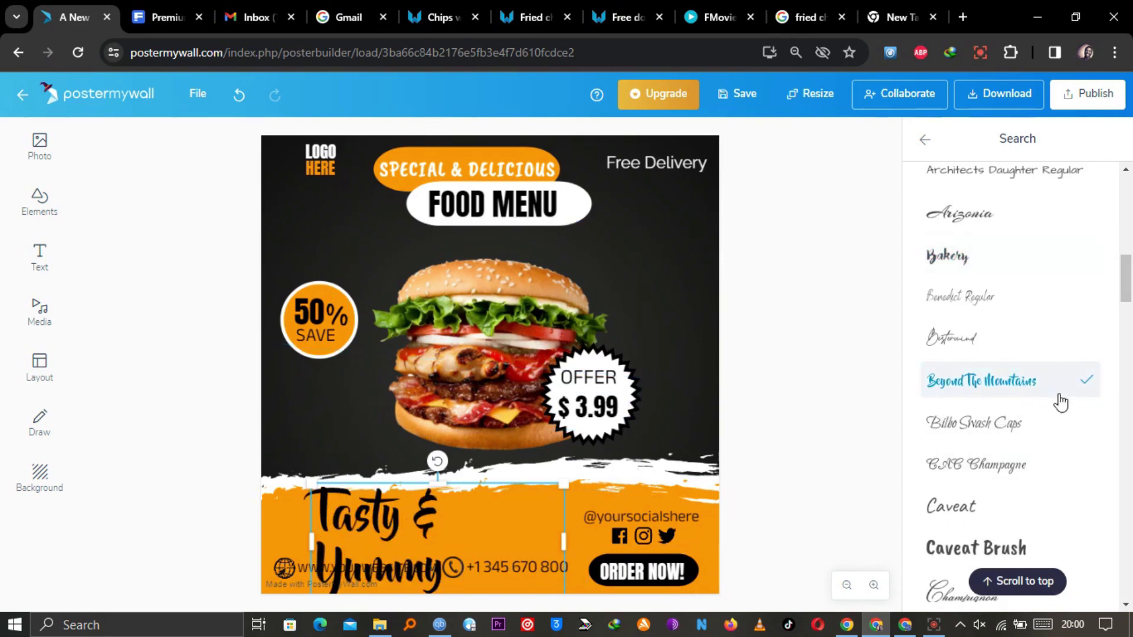
click(1003, 426)
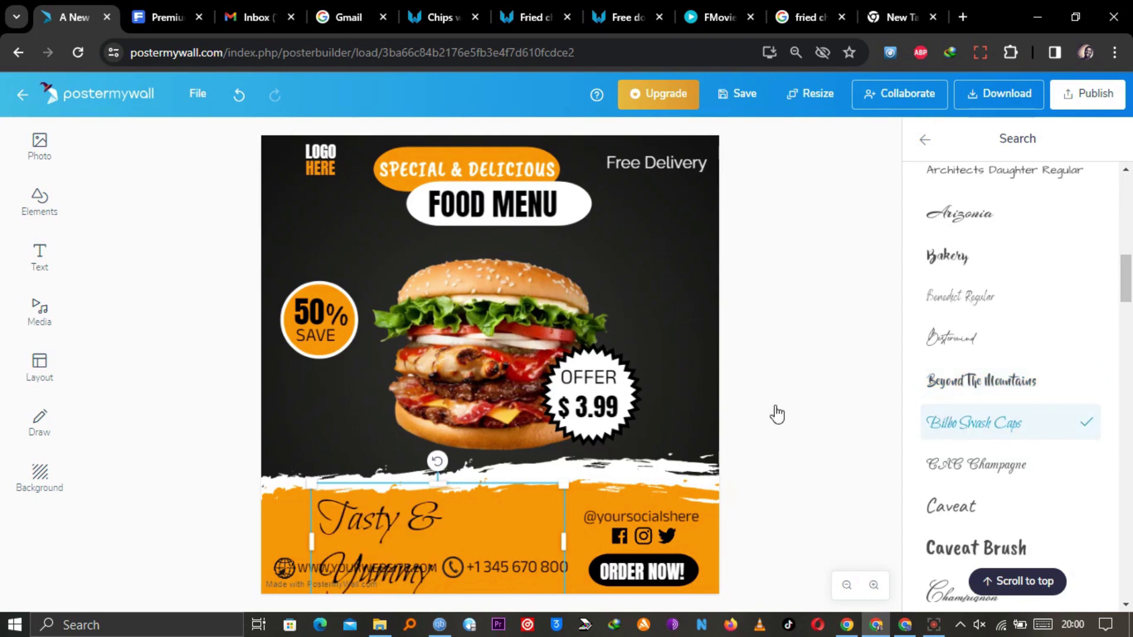
drag(490, 514, 468, 522)
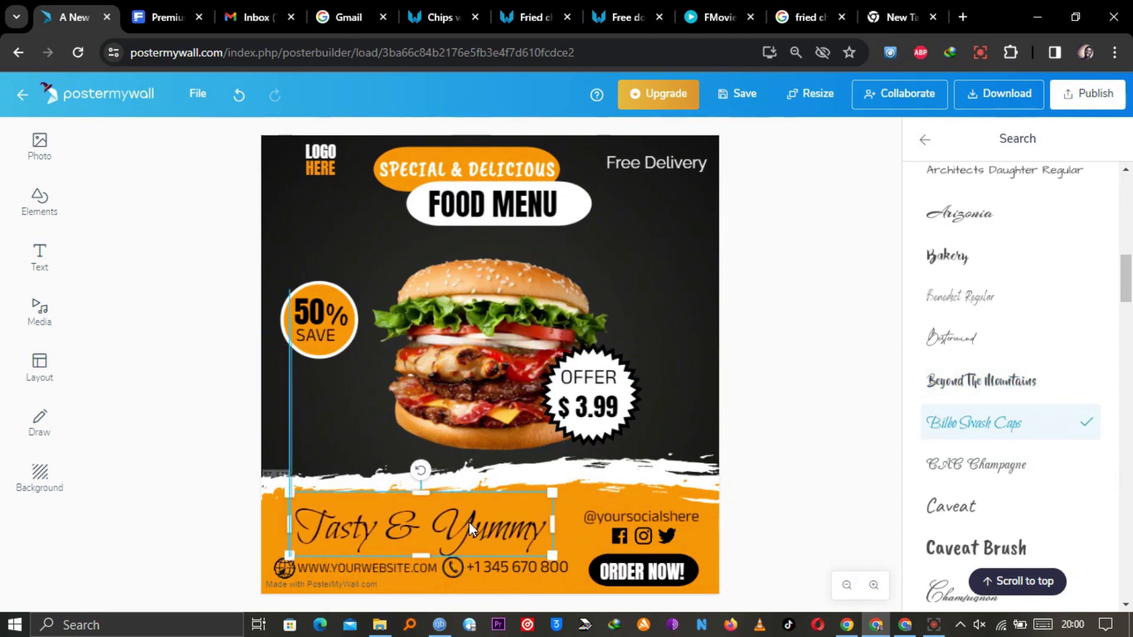
click(786, 432)
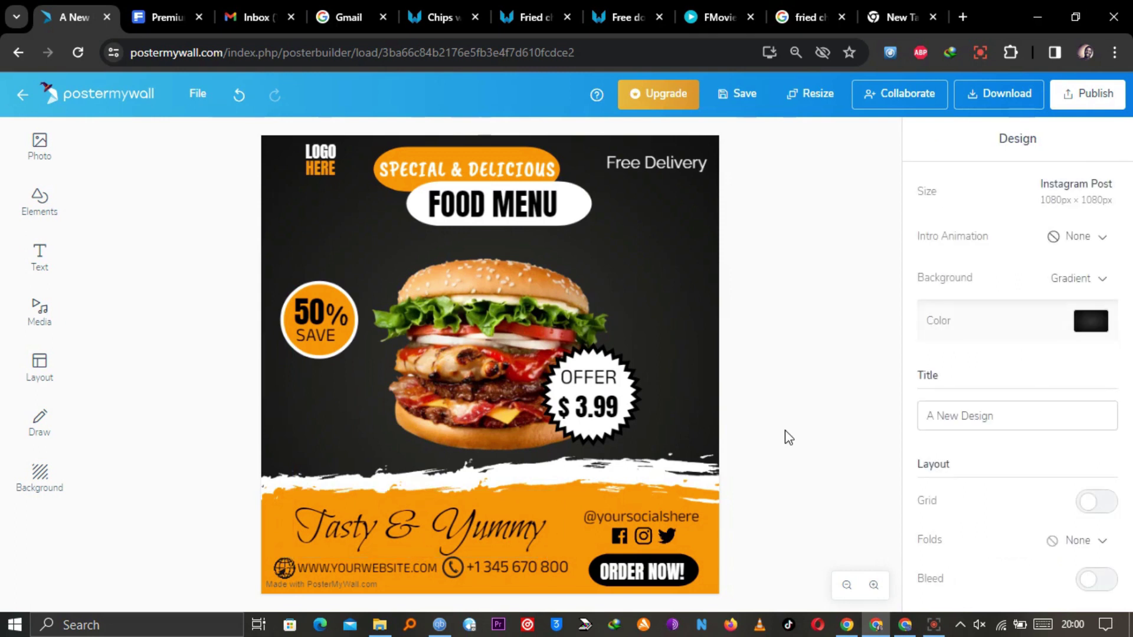
Step: Set the Free Delivery text in Anek Bangla and nudge it slightly upward
click(678, 176)
click(1087, 400)
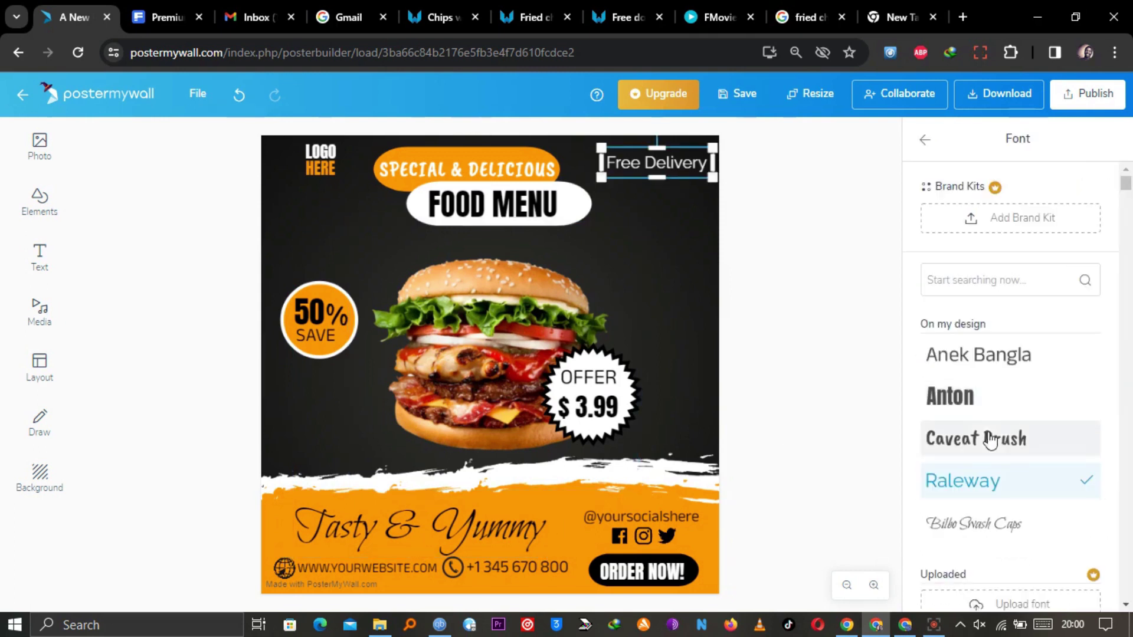
click(985, 357)
drag(710, 166, 685, 161)
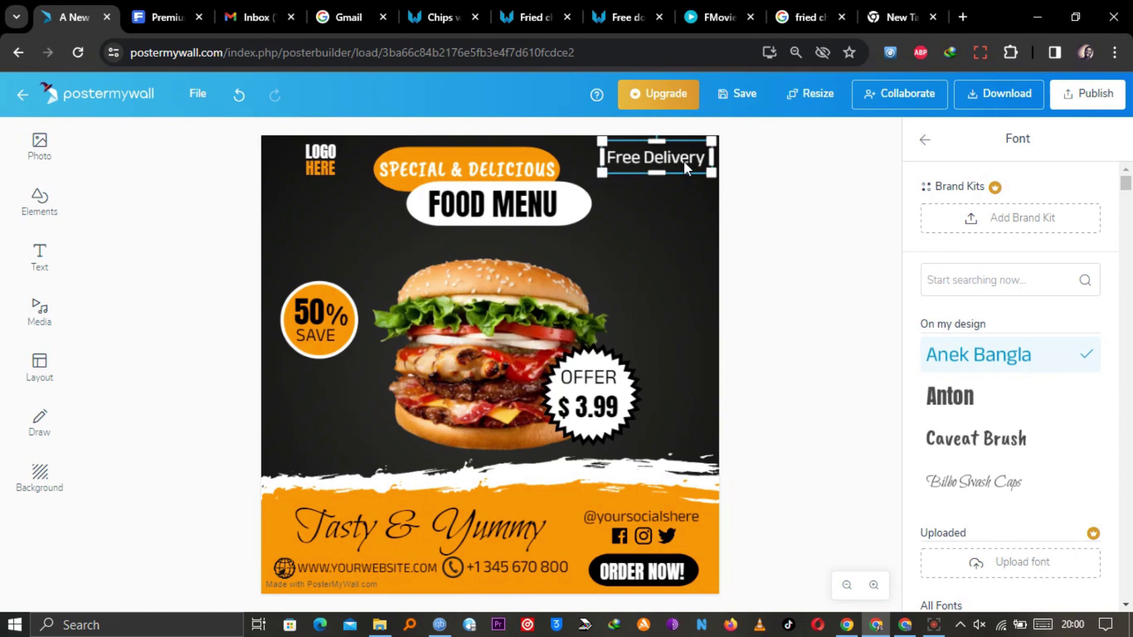
click(781, 184)
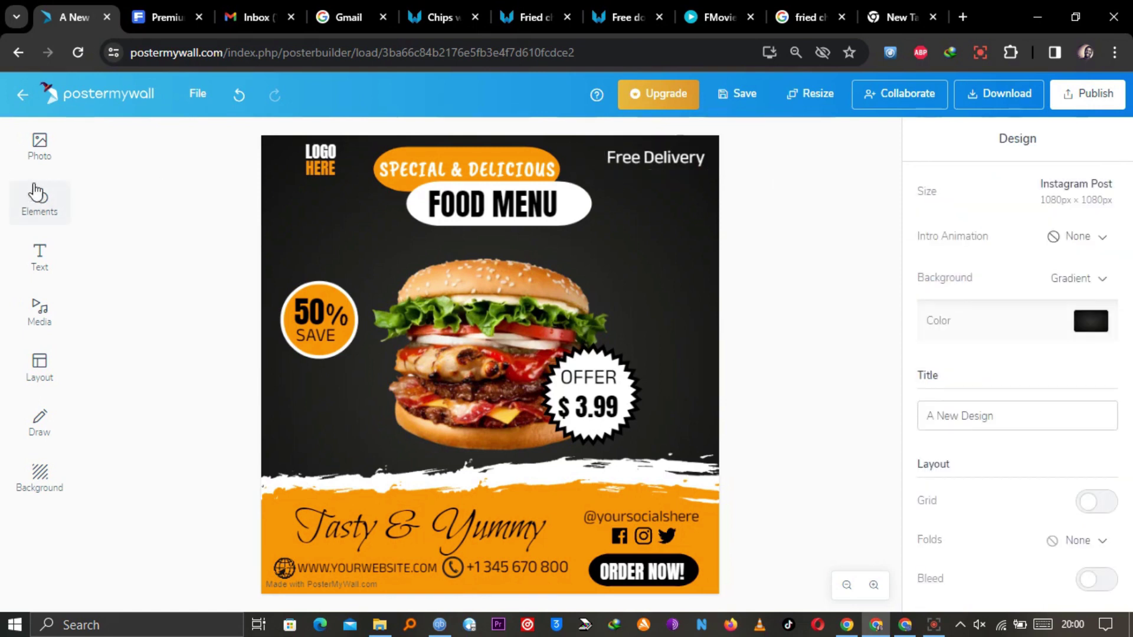
Step: Add the red delivery scooter picture from My Photos to the design
click(40, 145)
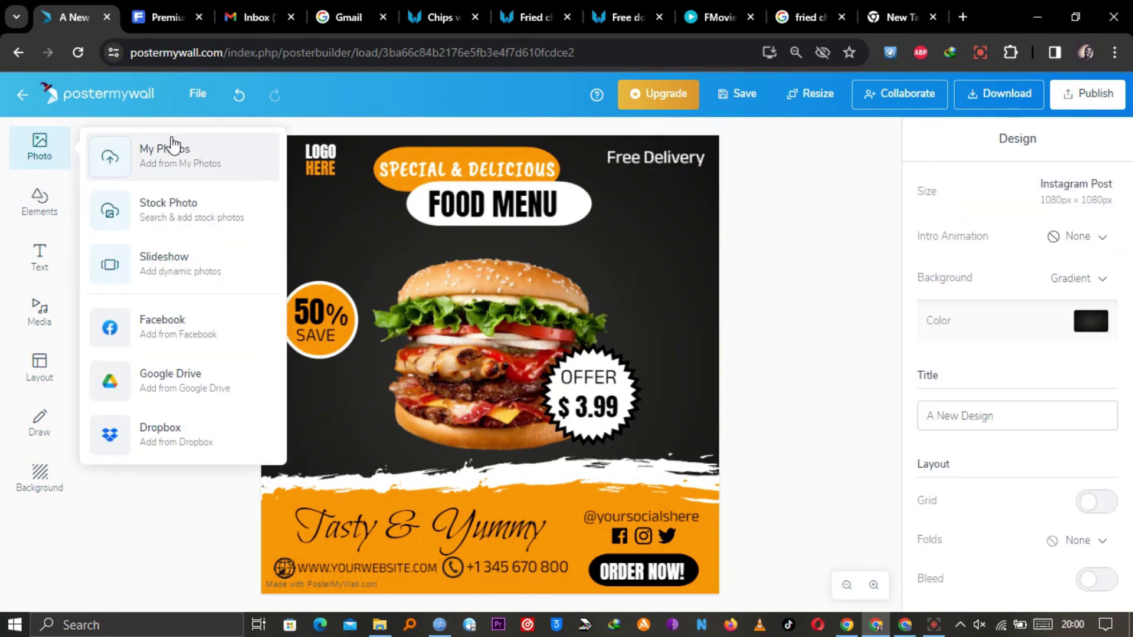
click(172, 149)
drag(1115, 463, 1115, 283)
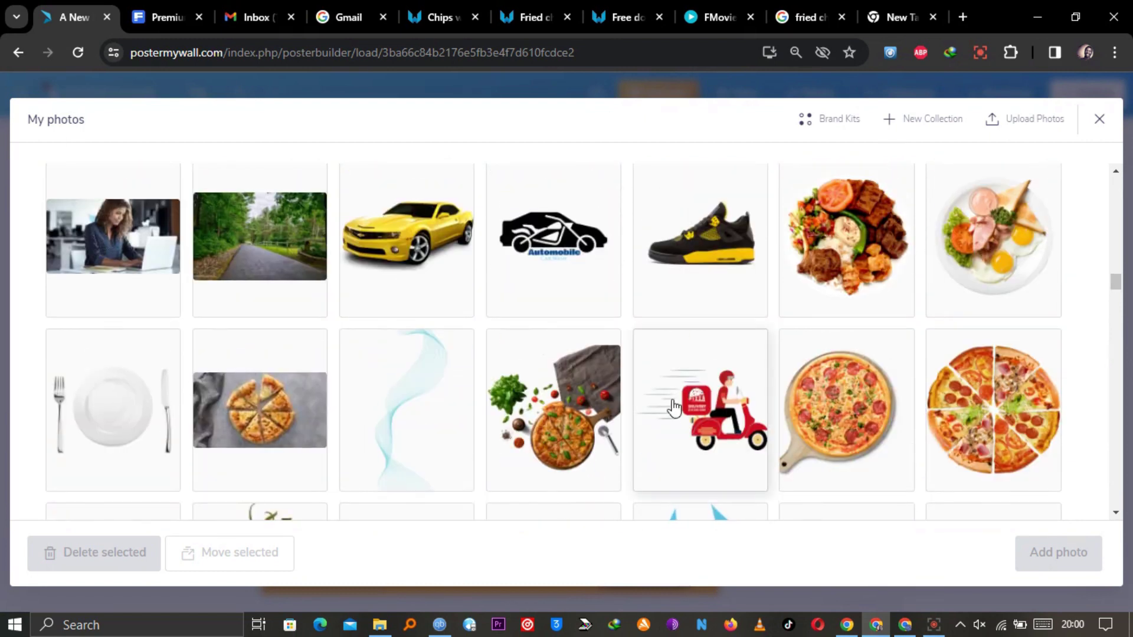
click(701, 410)
click(1030, 552)
Step: Shrink the delivery scooter picture to a small icon and place it beneath the Free Delivery text
drag(311, 198, 477, 296)
drag(537, 333, 661, 220)
drag(597, 257, 646, 193)
Step: Apply a white tint to the scooter picture and raise the tint opacity to its maximum
scroll(1130, 277, down, 10)
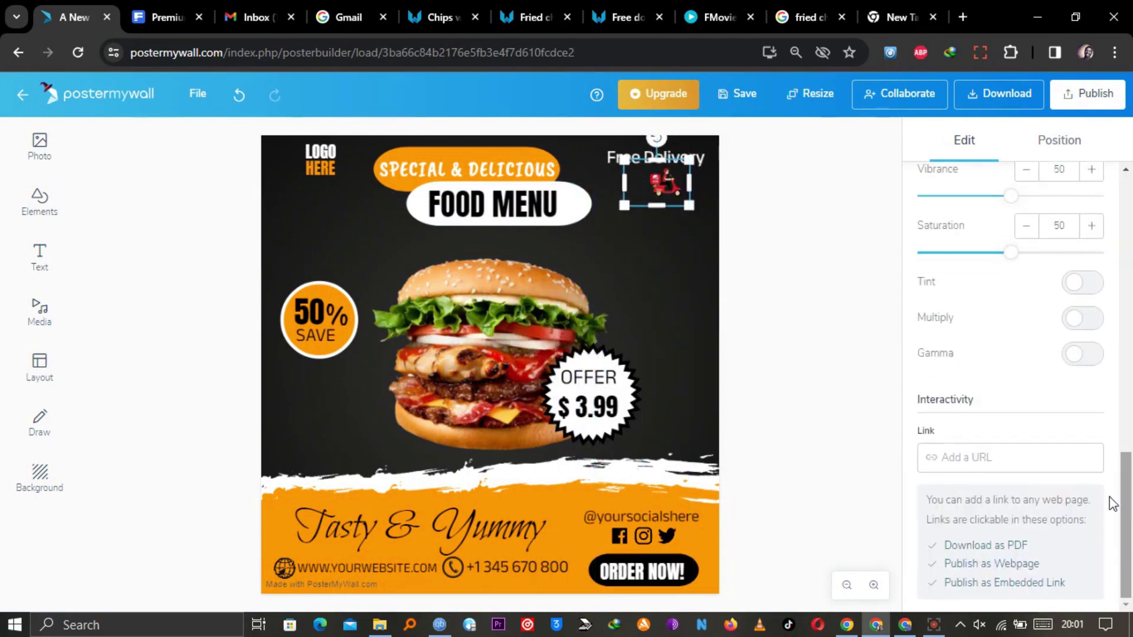
click(1082, 283)
click(1071, 322)
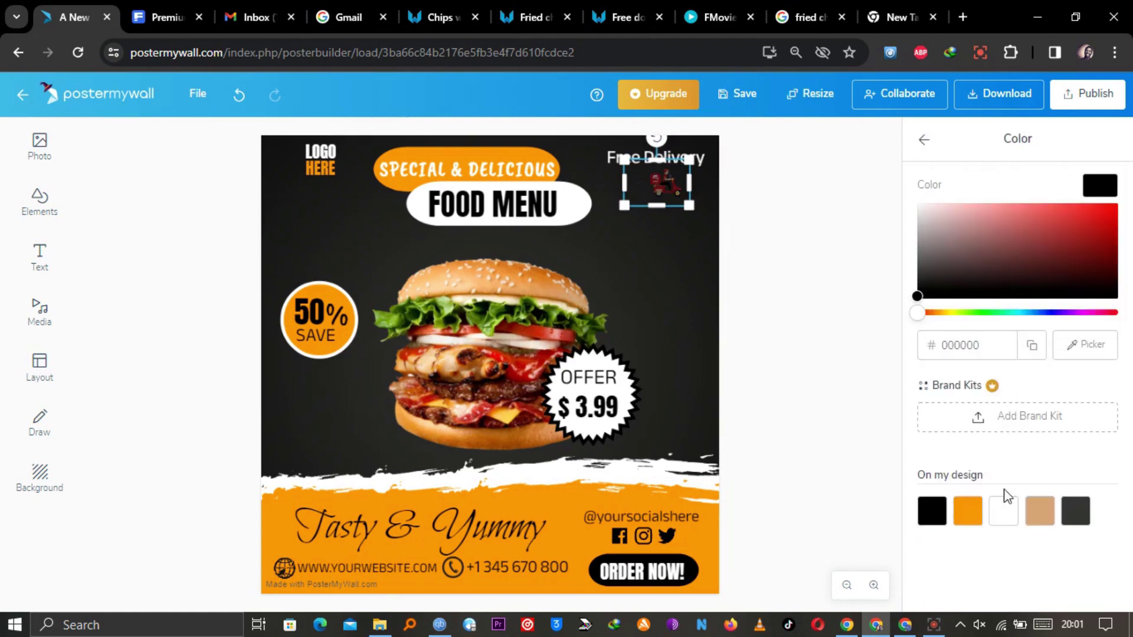
click(939, 223)
click(924, 139)
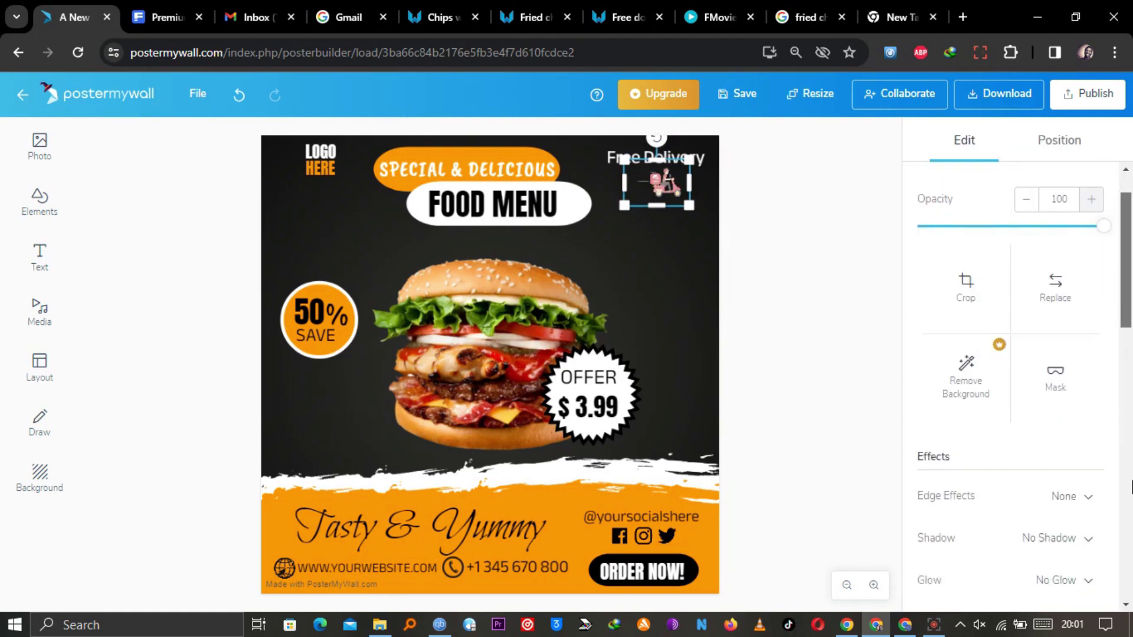
scroll(1002, 384, down, 10)
drag(1069, 281, 1118, 278)
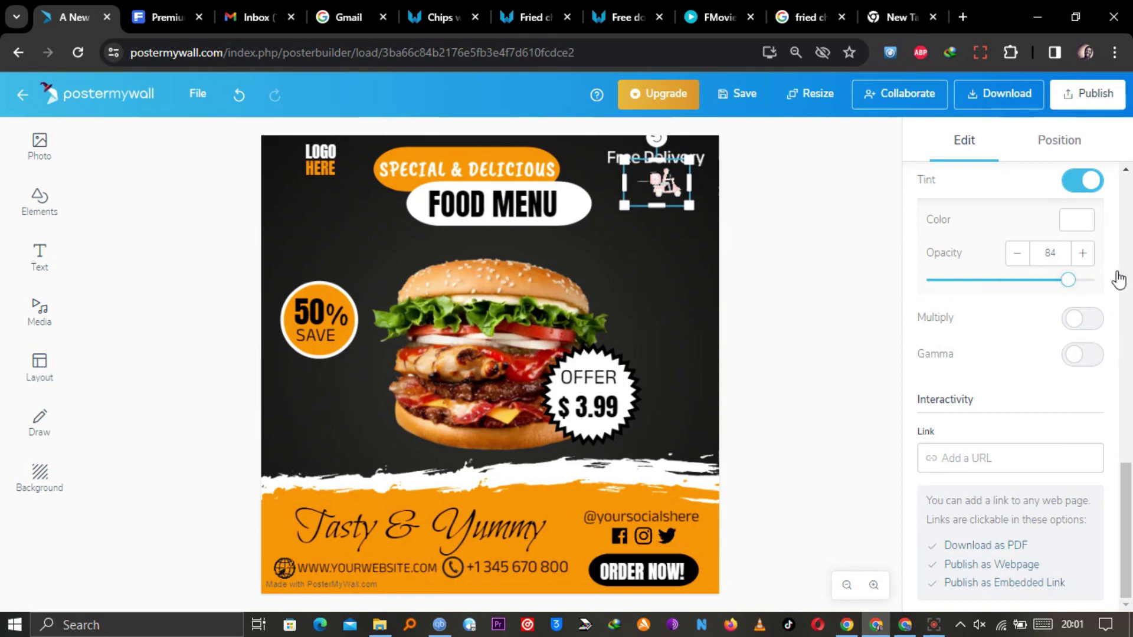
Step: Move the white scooter lower so that it clears the Free Delivery text
click(670, 189)
click(585, 161)
drag(655, 193, 665, 210)
Step: Cut the word "Delivery" out of the Free Delivery text, leaving only "Free"
click(659, 158)
click(658, 158)
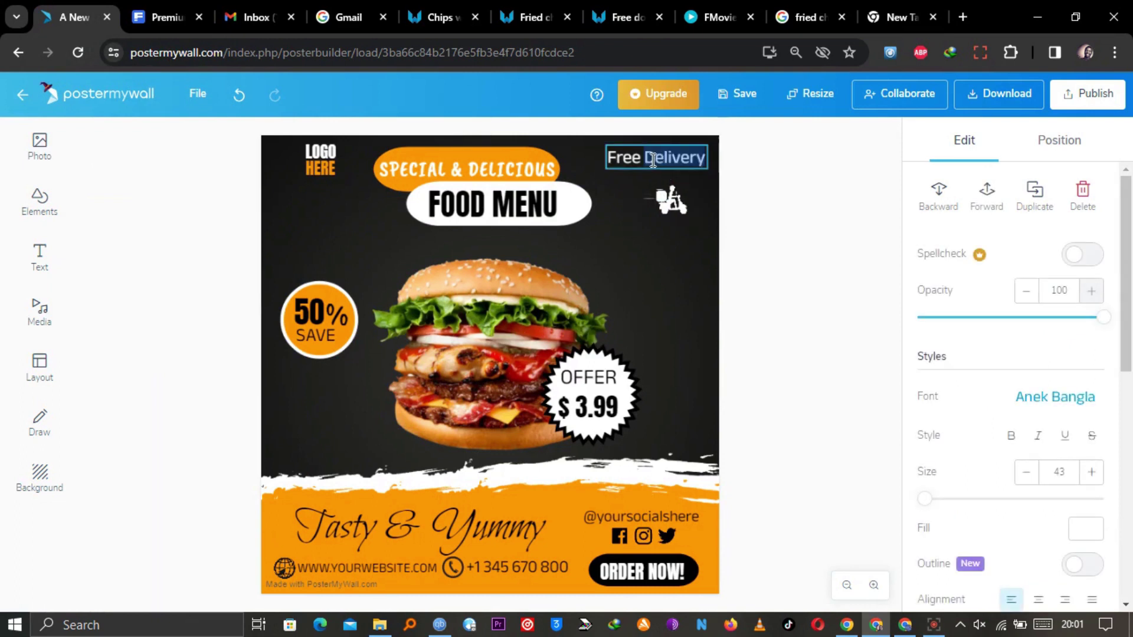
click(648, 157)
key(Escape)
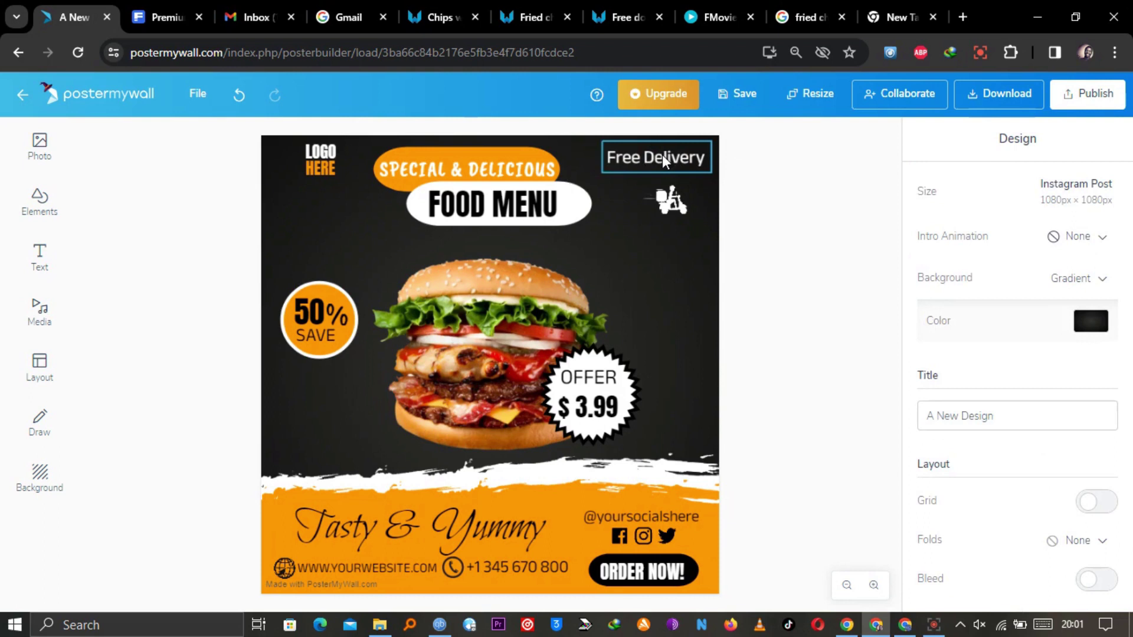
click(648, 155)
right_click(648, 156)
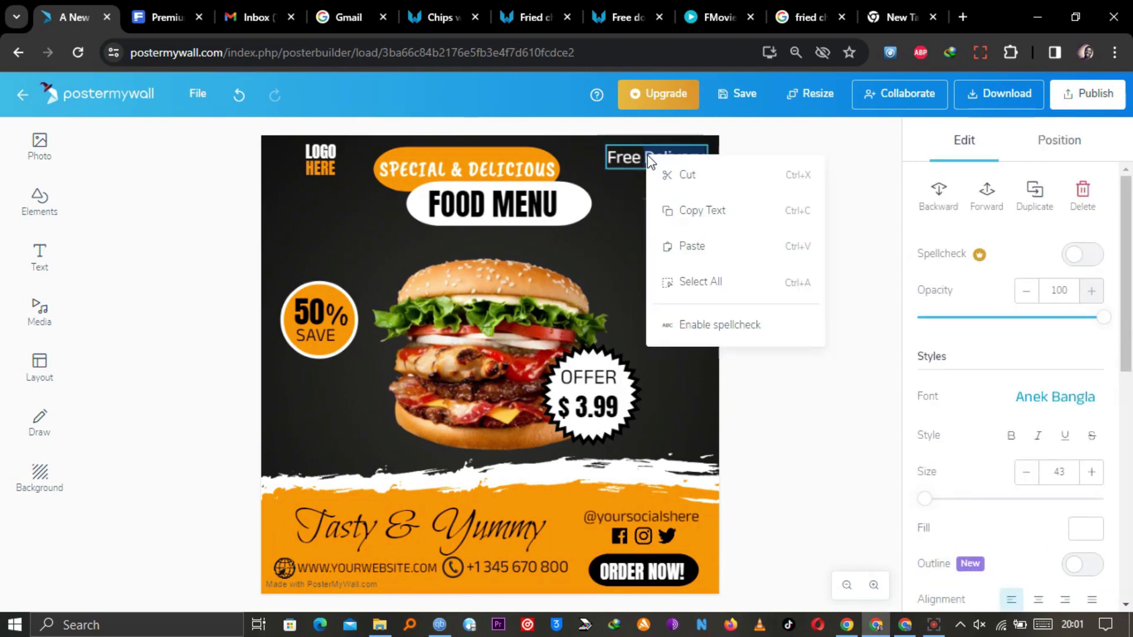
click(672, 177)
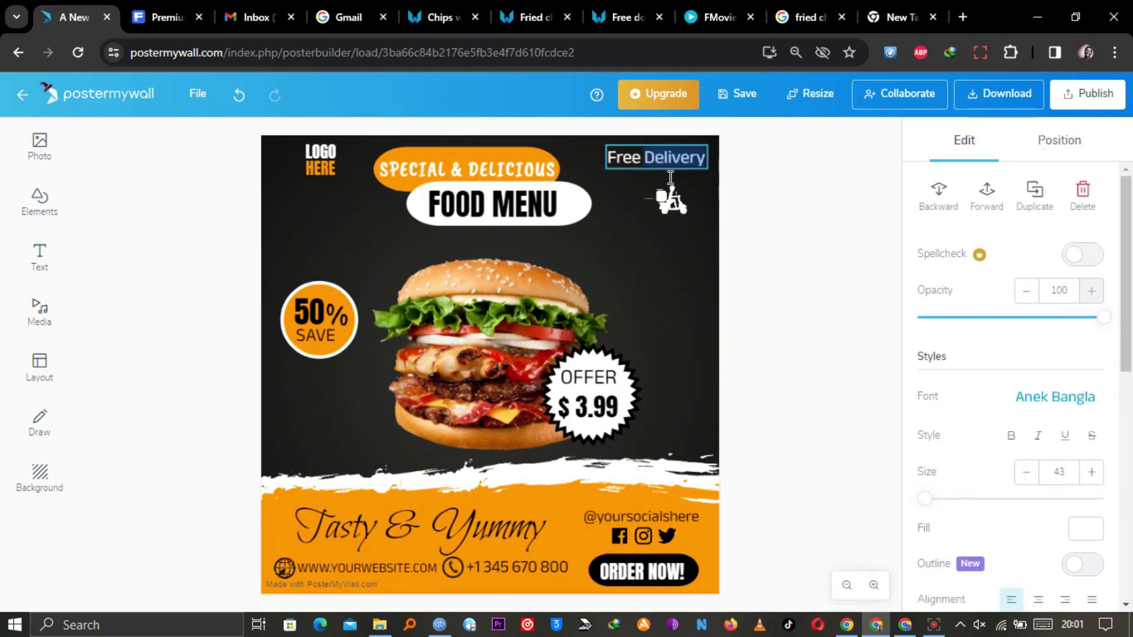
Step: Duplicate the Free text, replace the copy's wording with "Delivery" and place it directly below Free
right_click(631, 156)
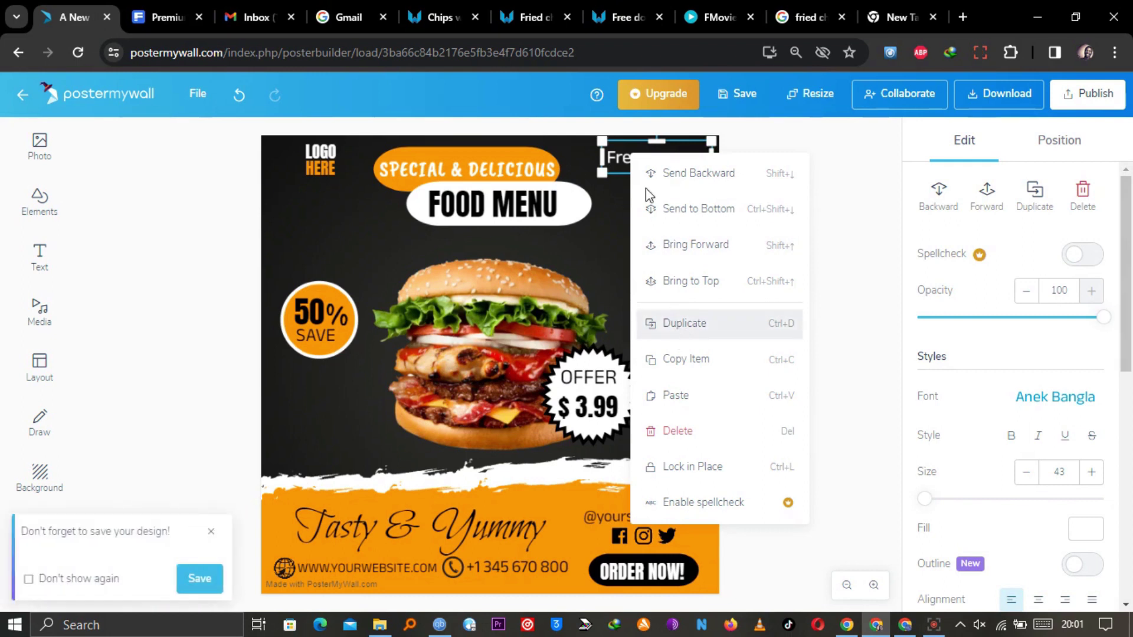
key(ctrl+d)
text(Delivery)
text(Delivery)
key(ctrl+a)
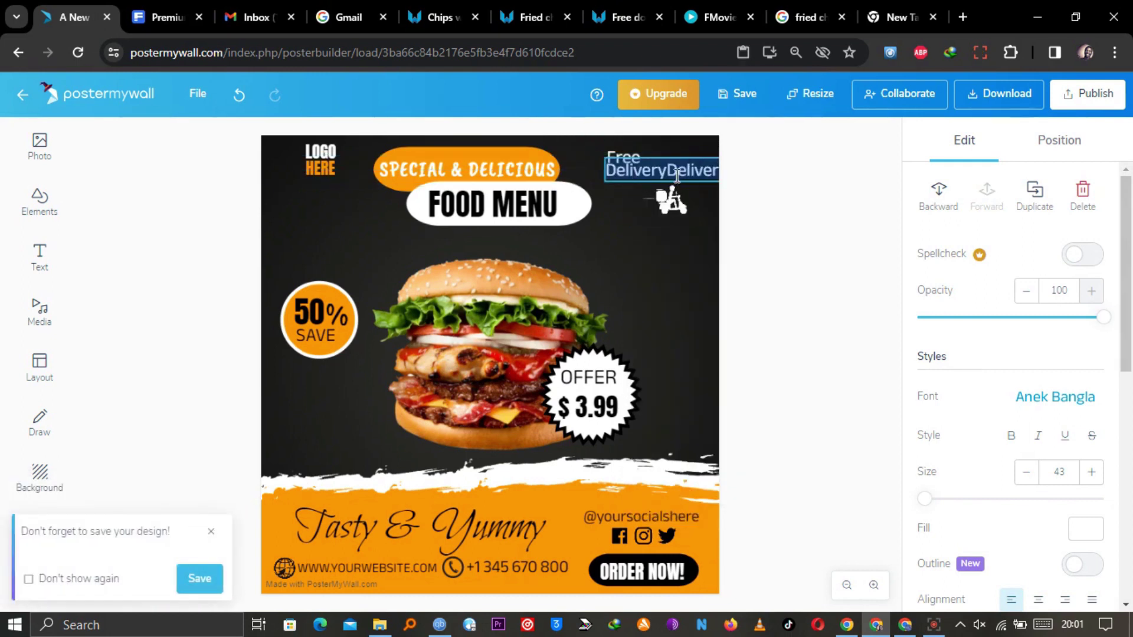
key(BackSpace)
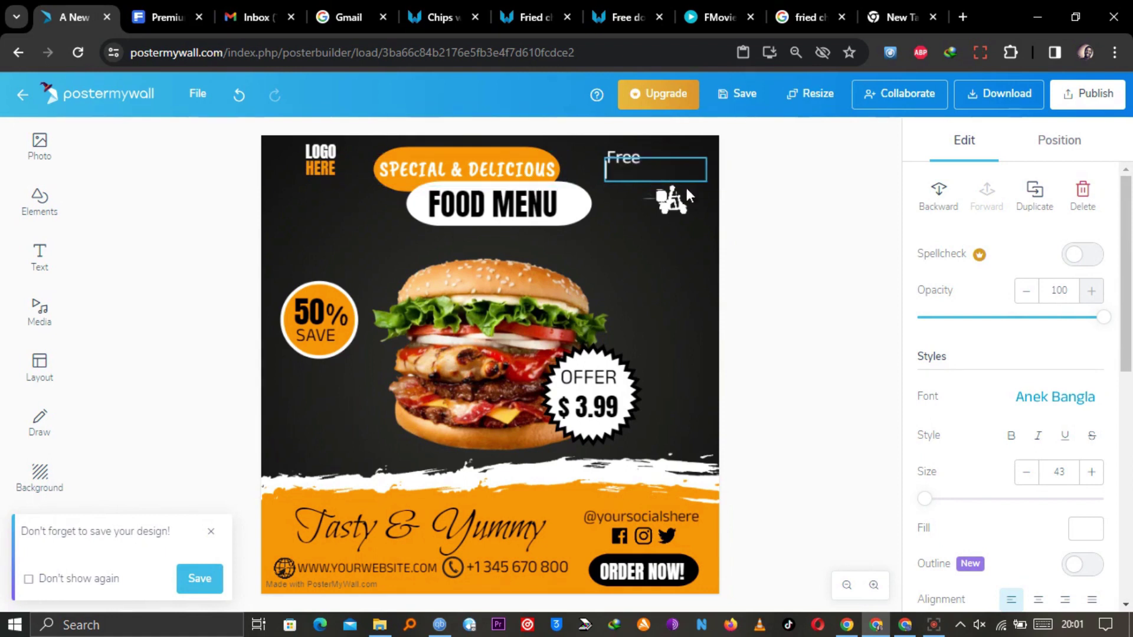
click(734, 198)
click(646, 178)
Step: Place the scooter beside the word Free and enlarge the Free and Delivery texts together to size 47
drag(674, 202, 657, 160)
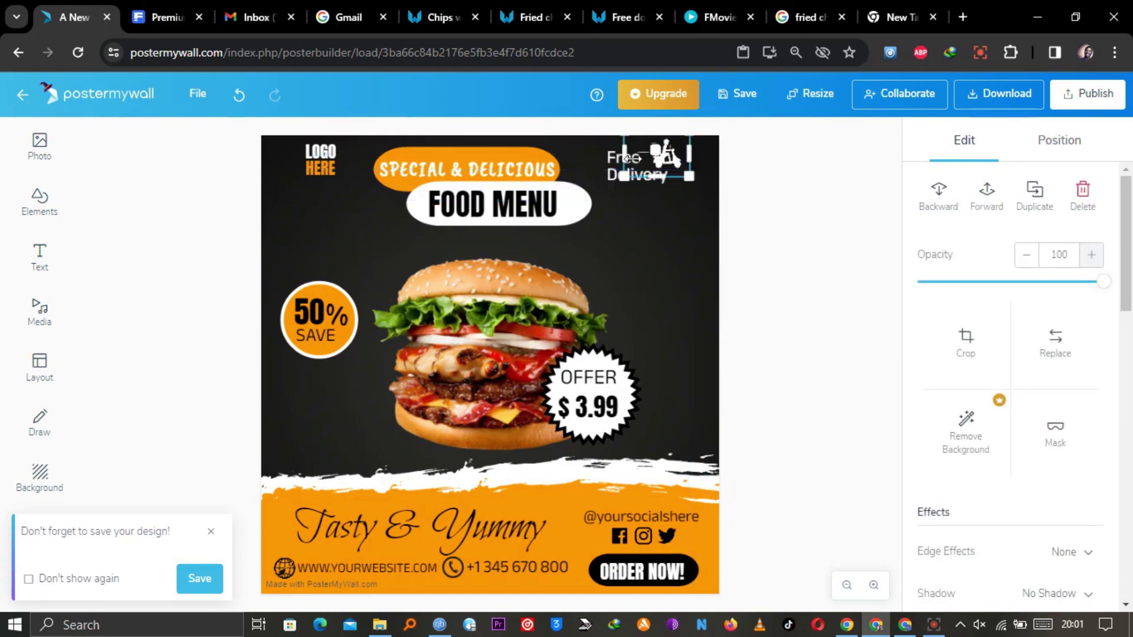
click(617, 174)
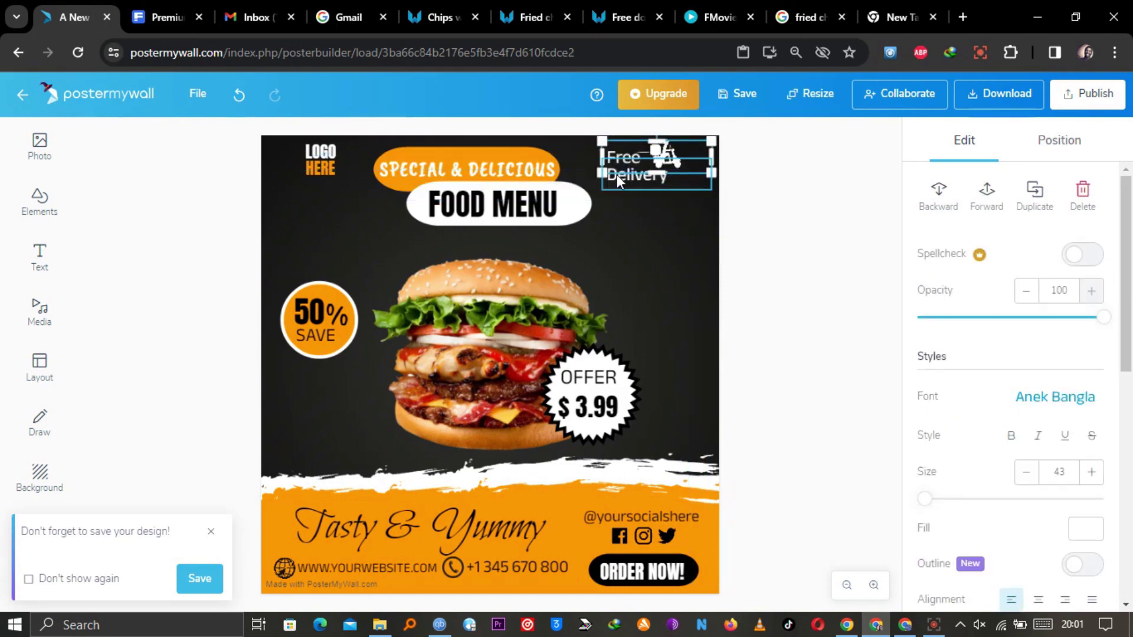
shift+click(618, 174)
drag(593, 199, 583, 207)
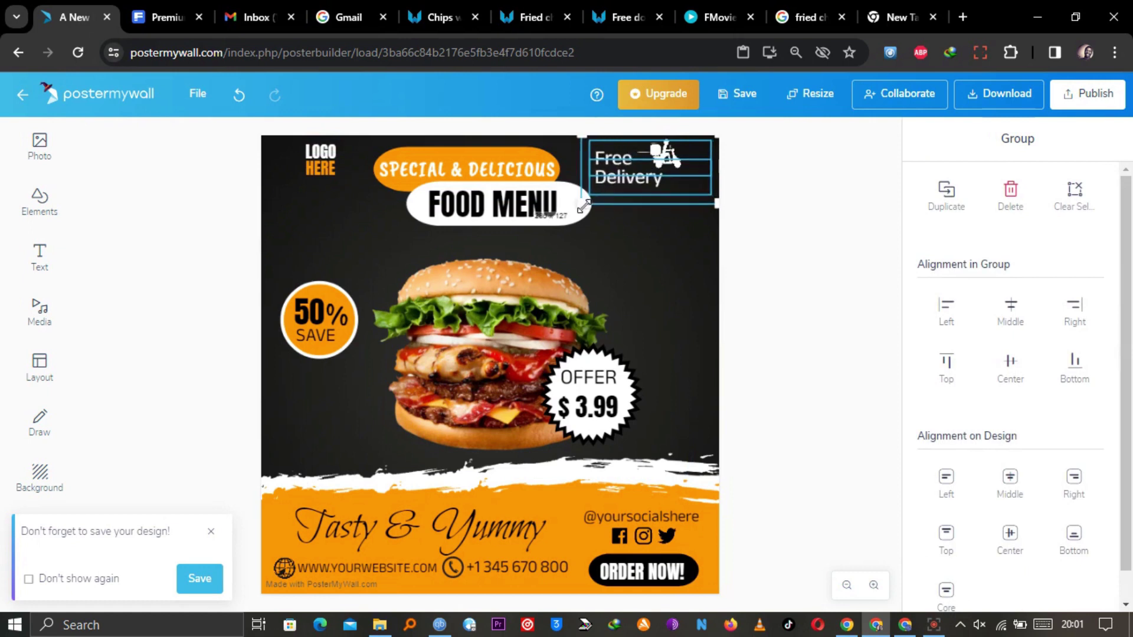
click(770, 207)
click(681, 155)
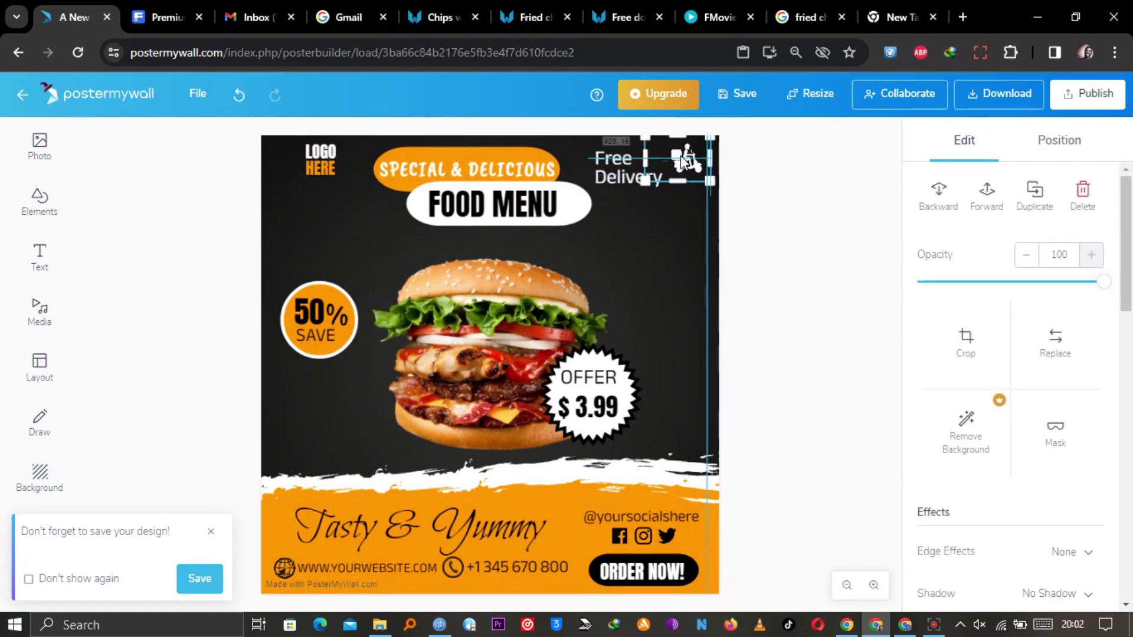
Step: Move the Free and Delivery texts together closer to the design's right edge
click(619, 167)
drag(617, 179, 653, 182)
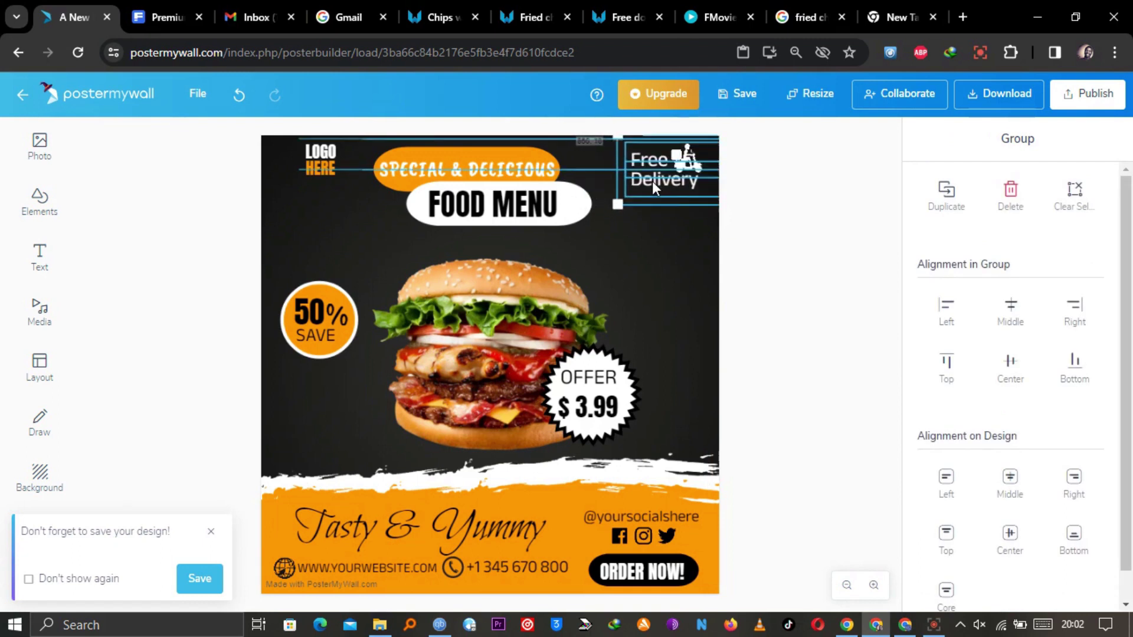
click(759, 167)
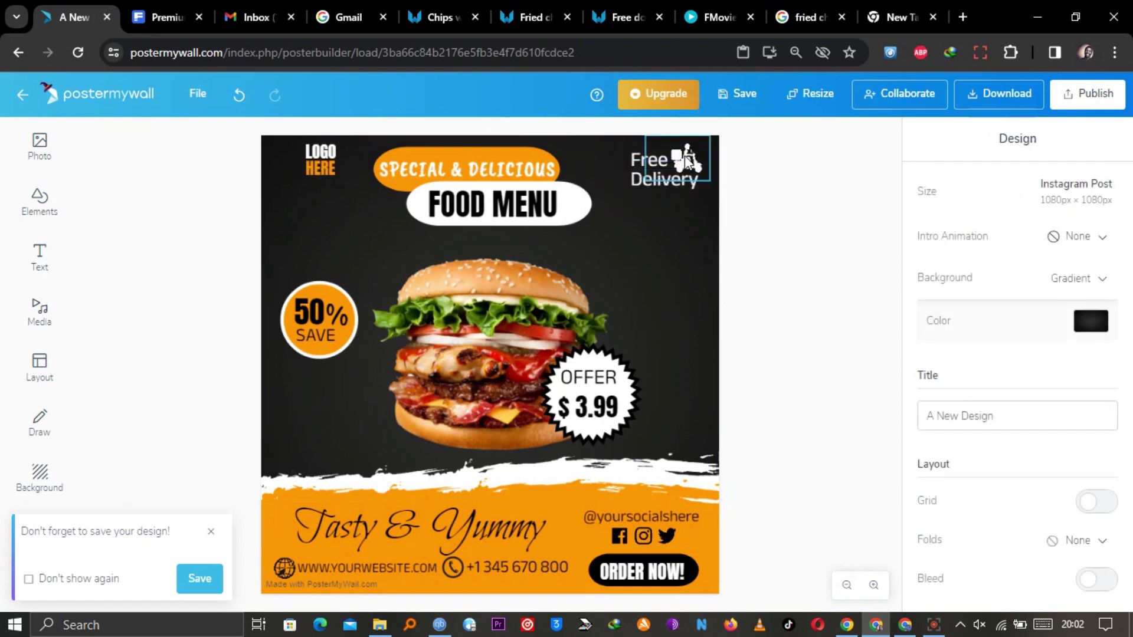
Step: Shrink the scooter icon and try to reposition it over the Free and Delivery texts
click(681, 171)
drag(712, 137, 673, 181)
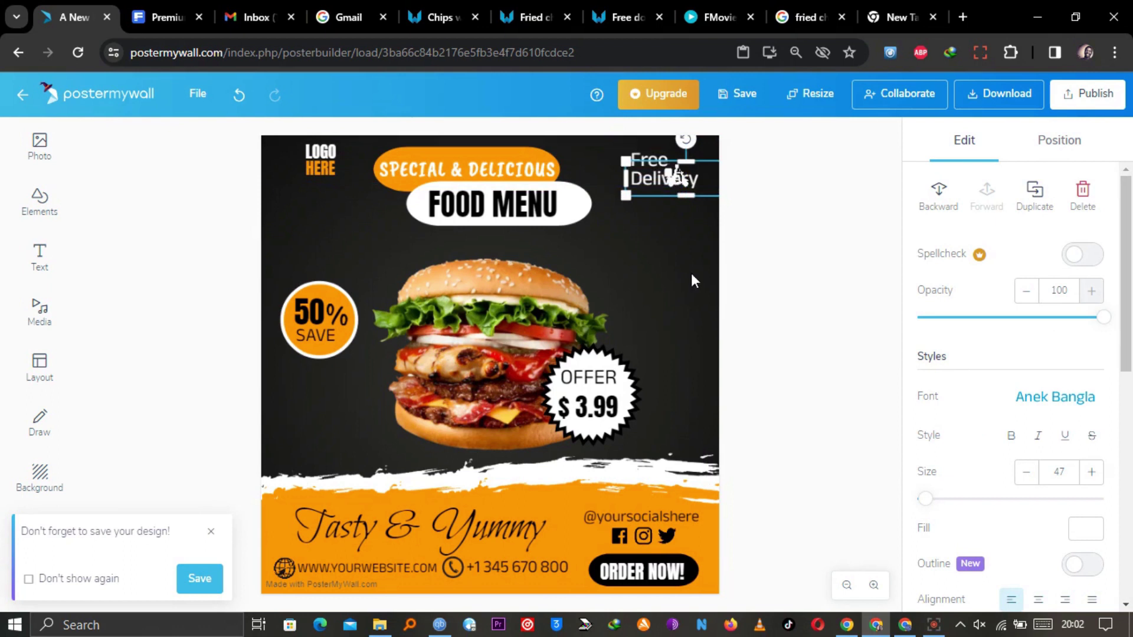
click(677, 176)
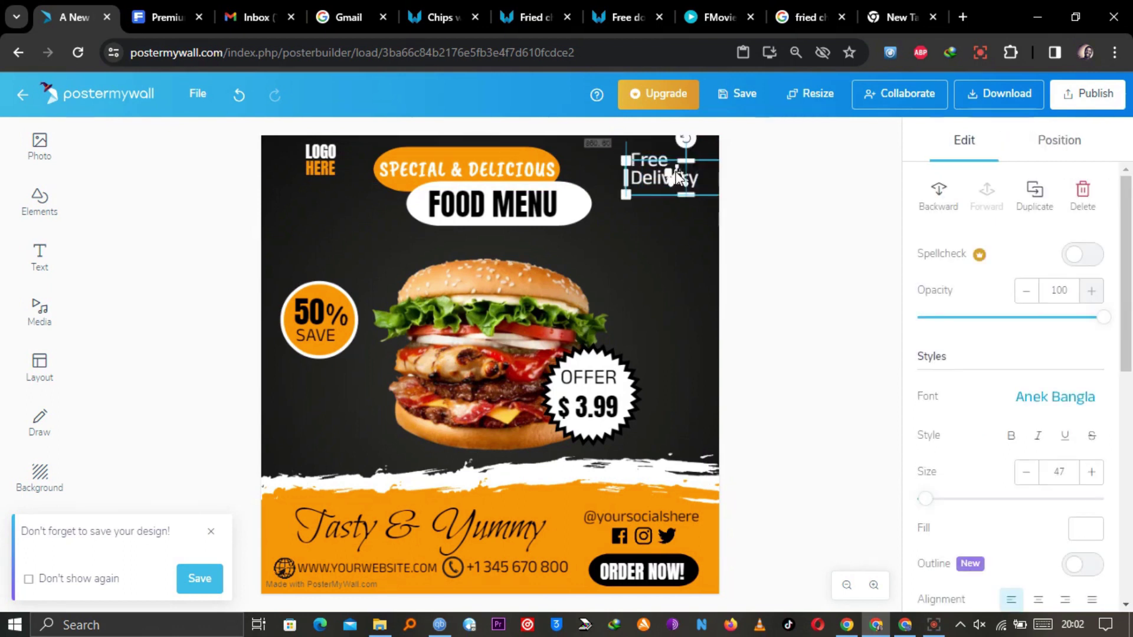
click(707, 207)
click(677, 177)
click(673, 212)
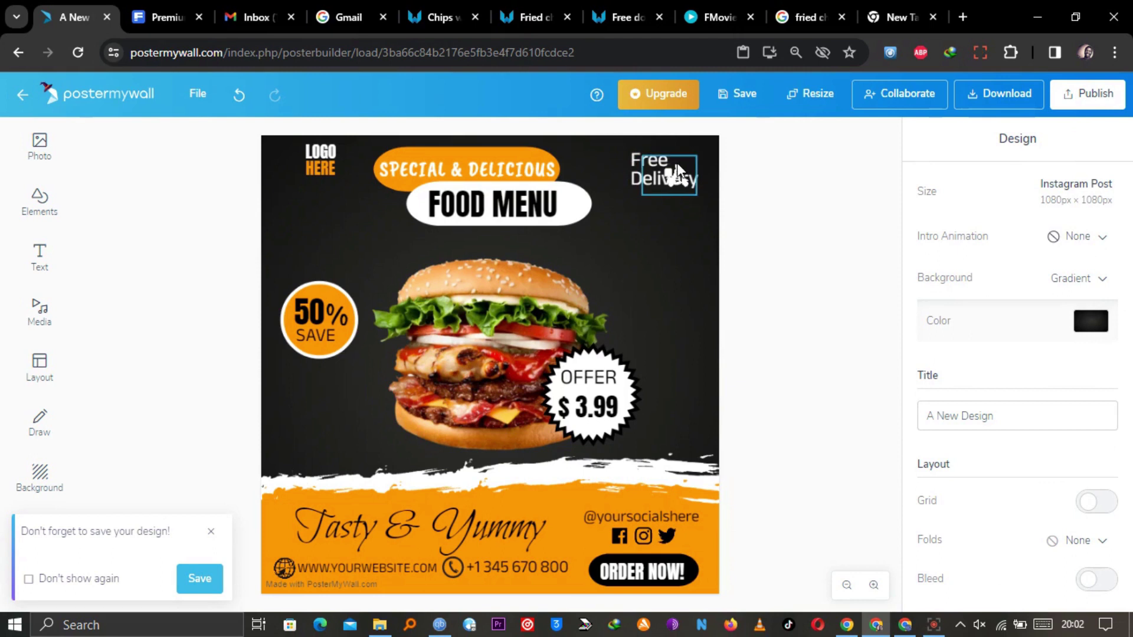
click(678, 172)
click(677, 175)
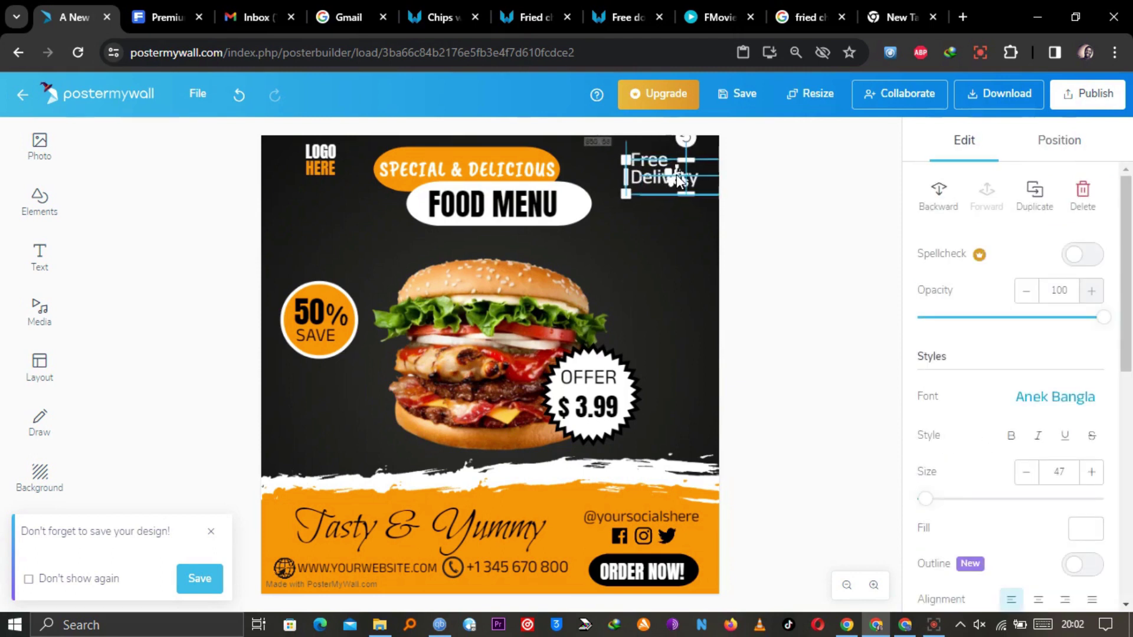
click(676, 168)
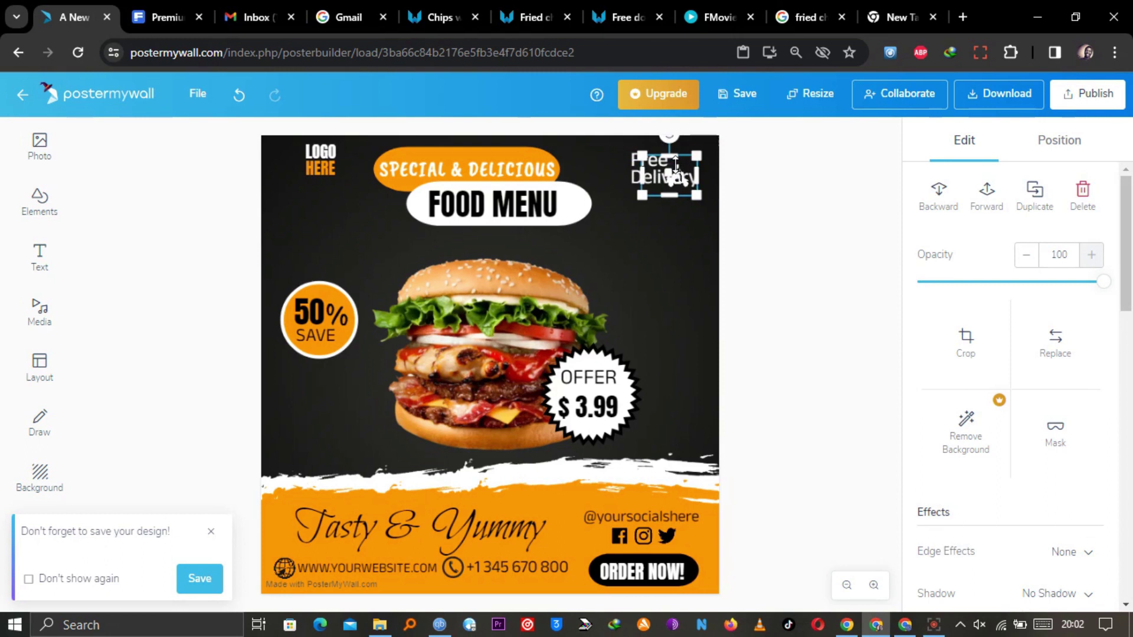
click(692, 154)
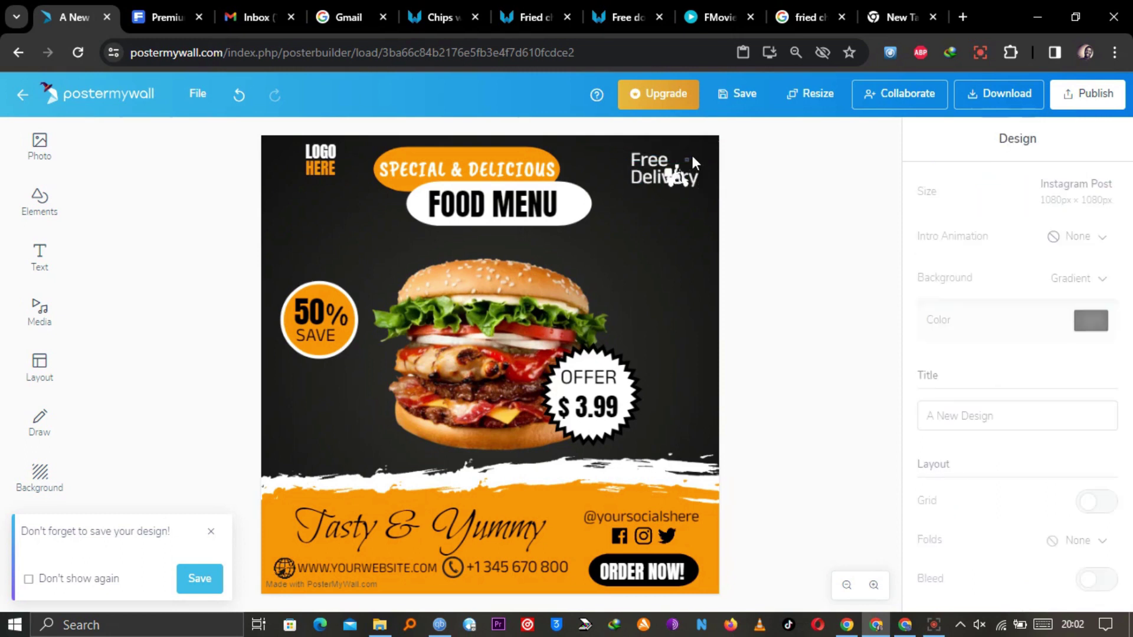
drag(695, 149, 681, 163)
click(832, 272)
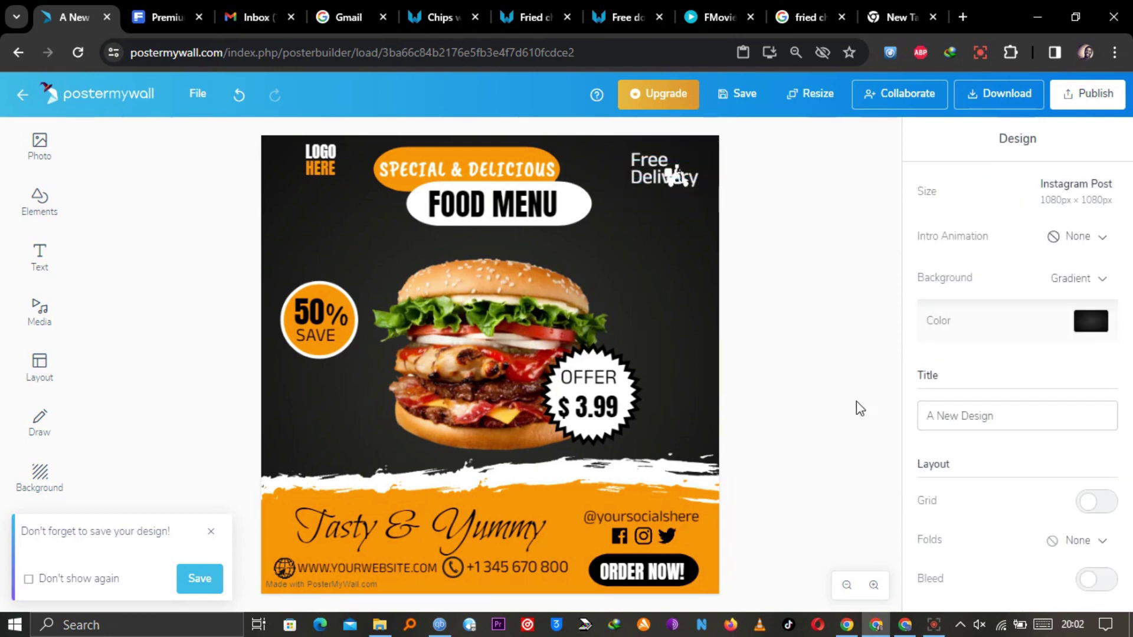
Step: Fit the scooter icon at a smaller size beside the word Free, just above Delivery, and save the design
click(874, 585)
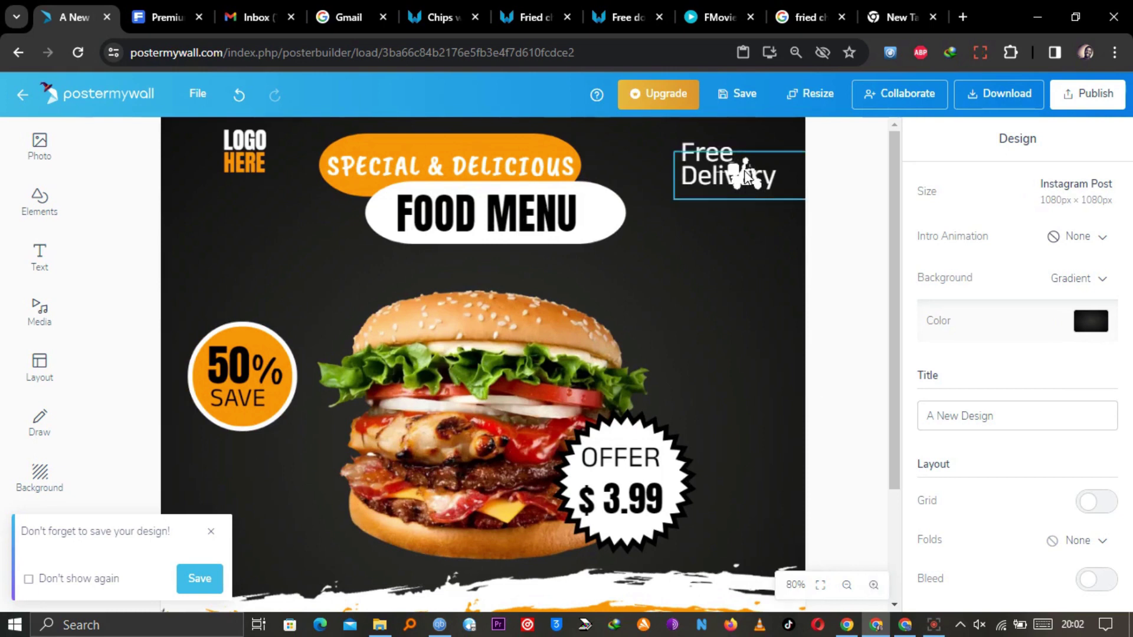
click(741, 180)
click(745, 172)
drag(745, 172, 758, 171)
click(751, 187)
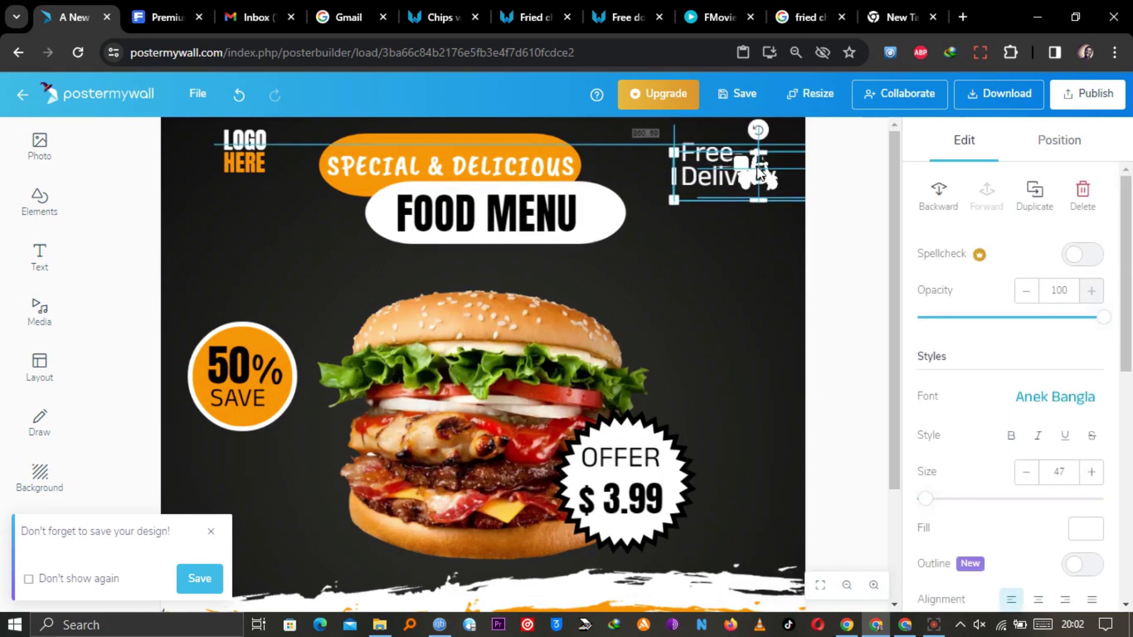
click(753, 234)
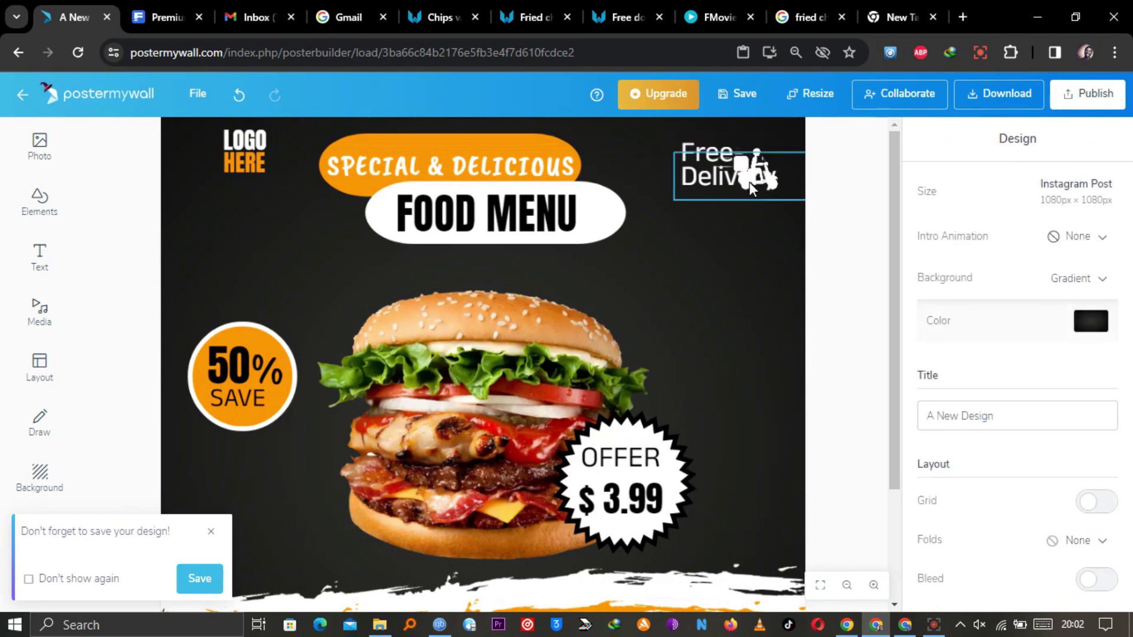
click(756, 157)
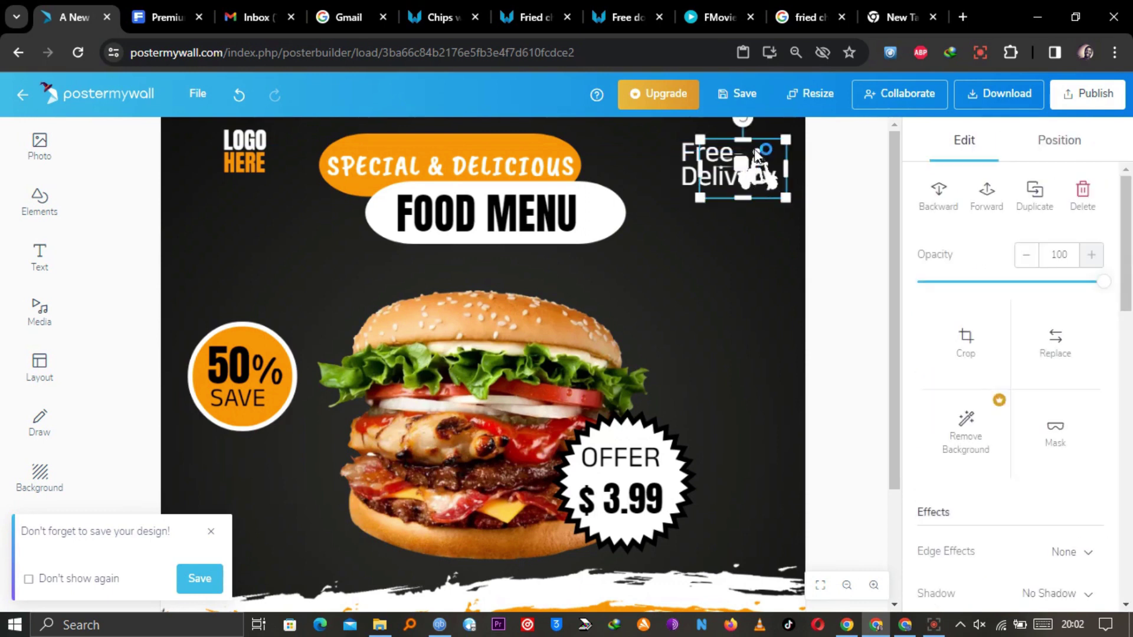
mouse_move(757, 158)
mouse_down()
mouse_move(756, 242)
mouse_move(727, 243)
mouse_move(760, 162)
mouse_up()
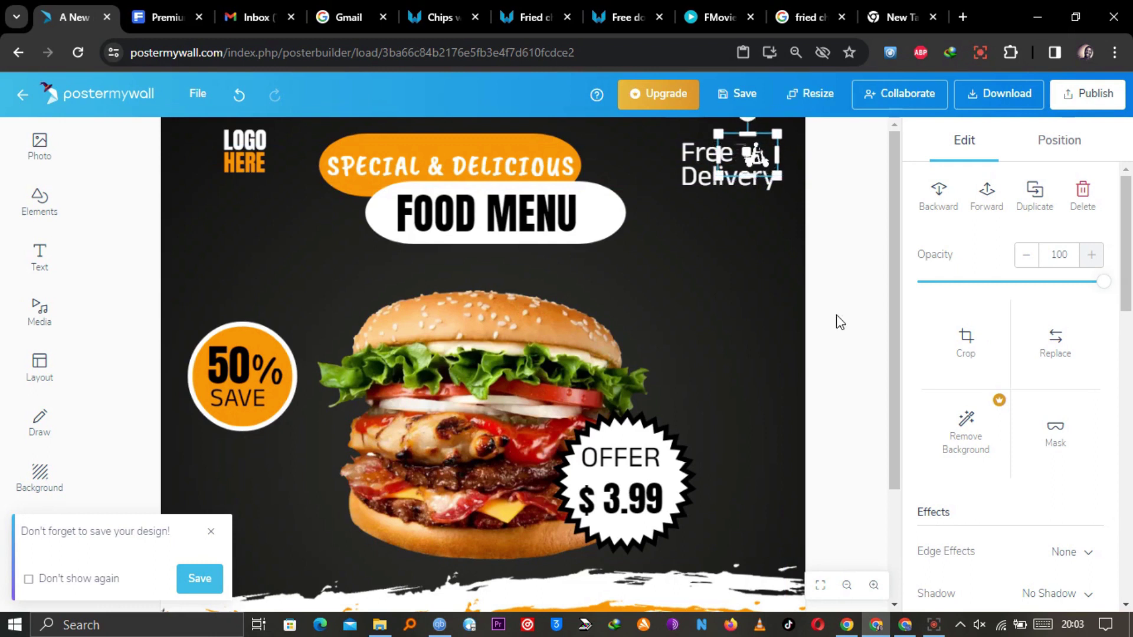
click(848, 586)
click(743, 380)
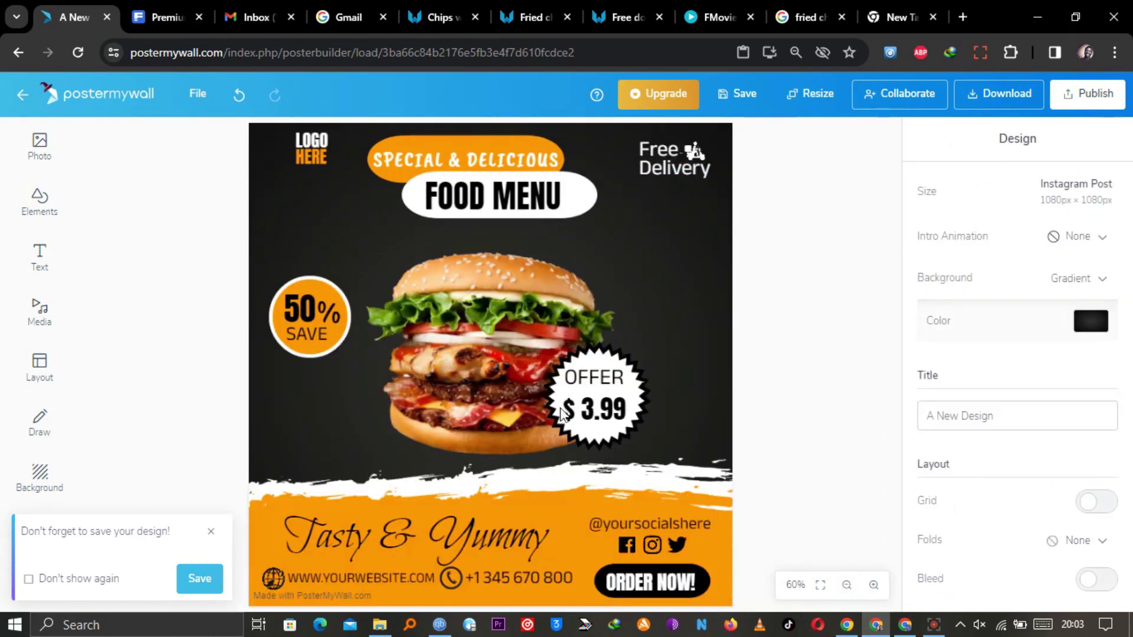
click(198, 580)
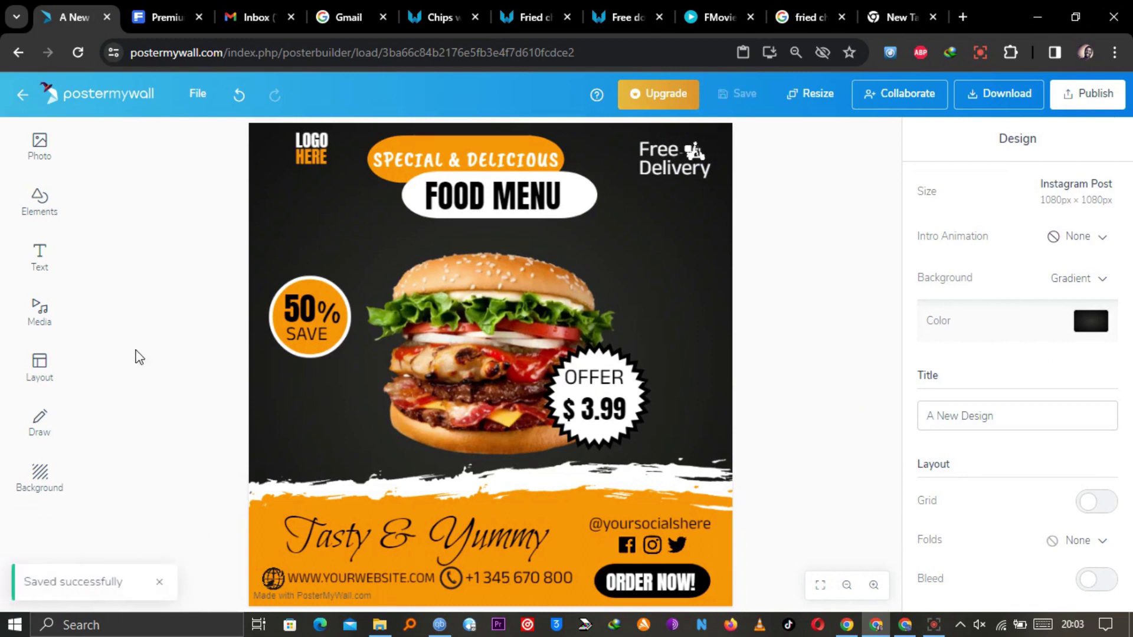
Step: Add the burger sketch and the black curved arrow from My Photos to the design
click(56, 155)
click(192, 165)
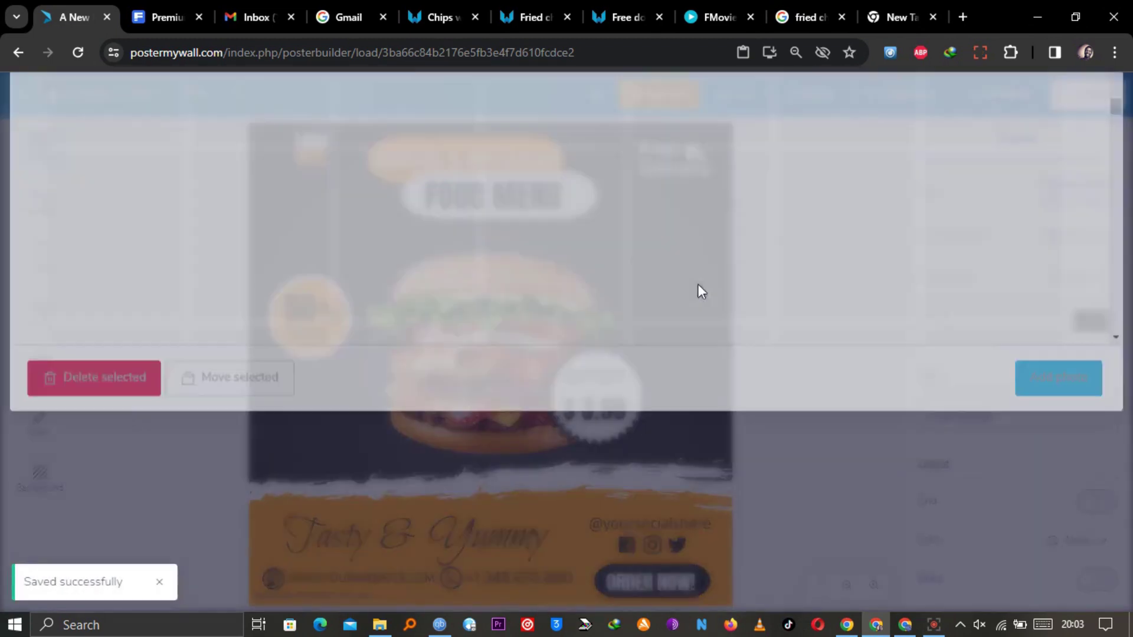
drag(1116, 285, 1116, 353)
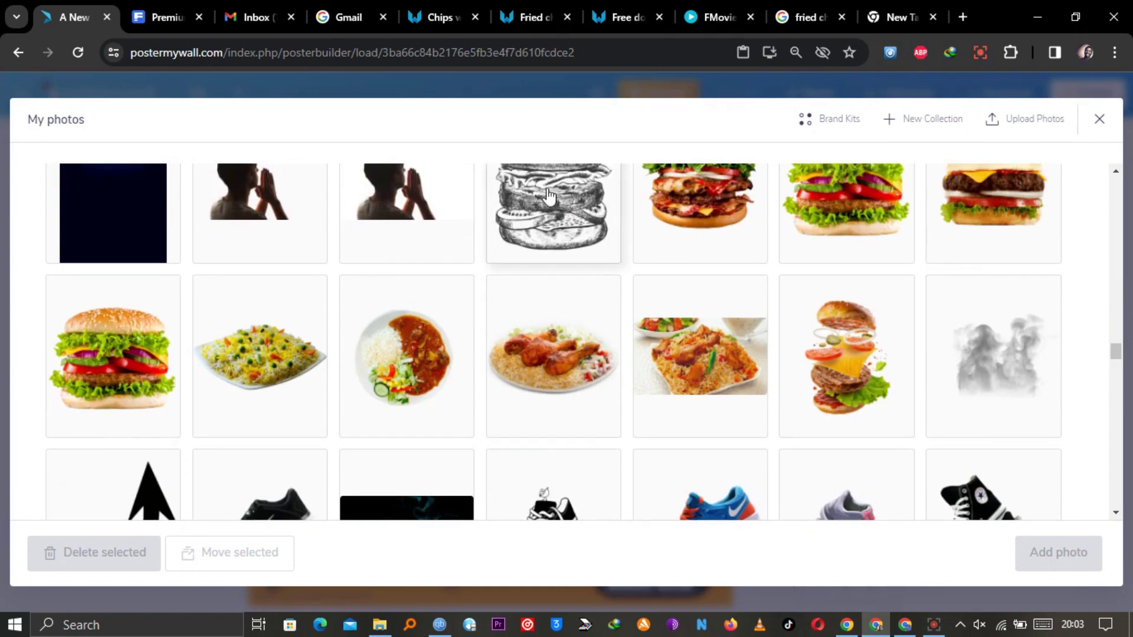
click(553, 213)
click(113, 487)
click(1022, 550)
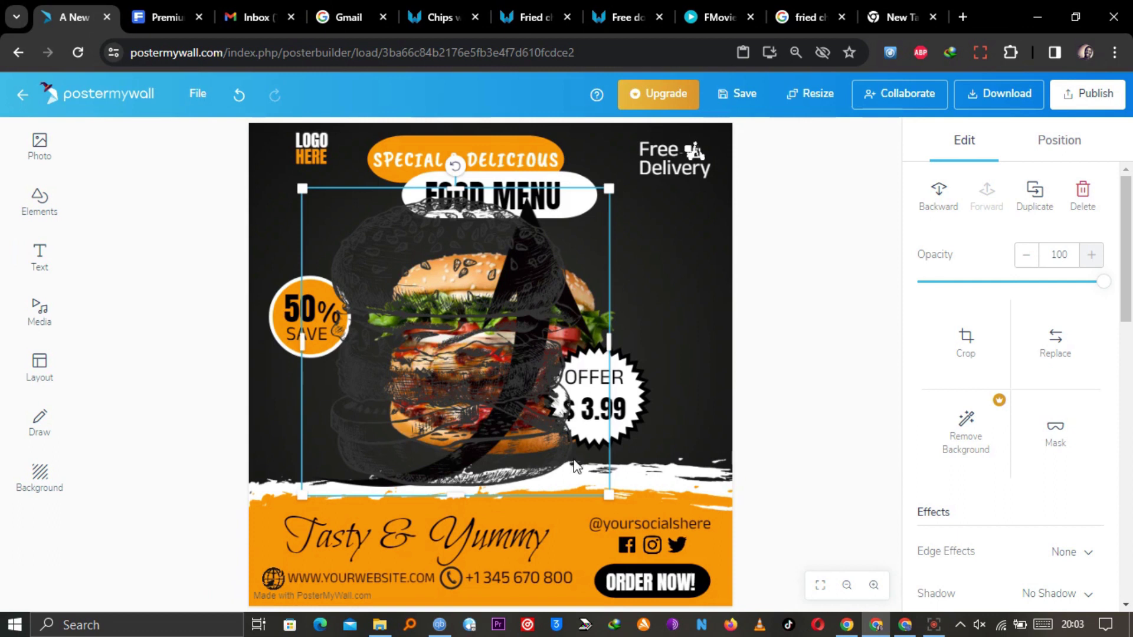
Step: Shrink the burger sketch to a small icon beside the LOGO HERE text and tint it white
mouse_move(611, 497)
mouse_down()
mouse_move(375, 264)
mouse_move(295, 169)
mouse_move(305, 173)
mouse_up()
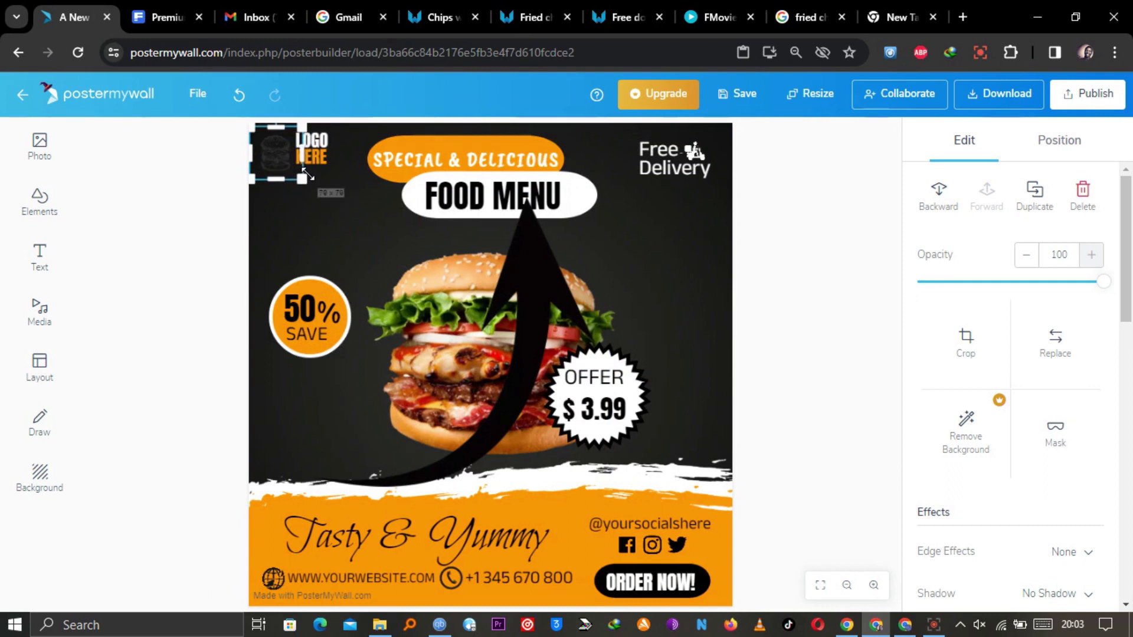
scroll(1112, 328, down, 8)
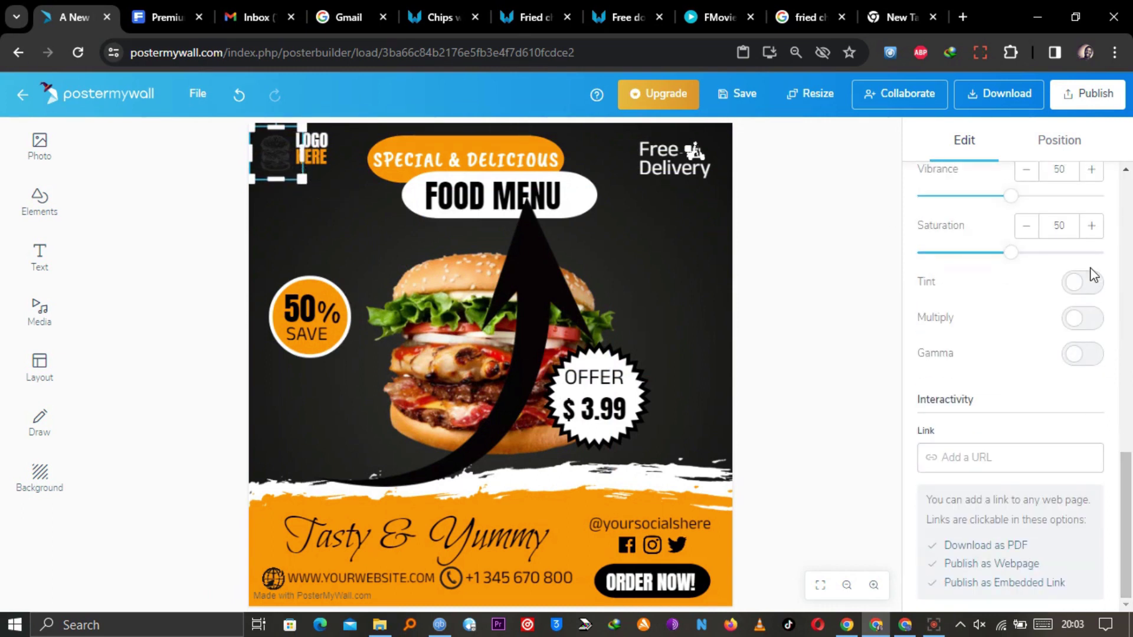
click(1087, 292)
click(1075, 322)
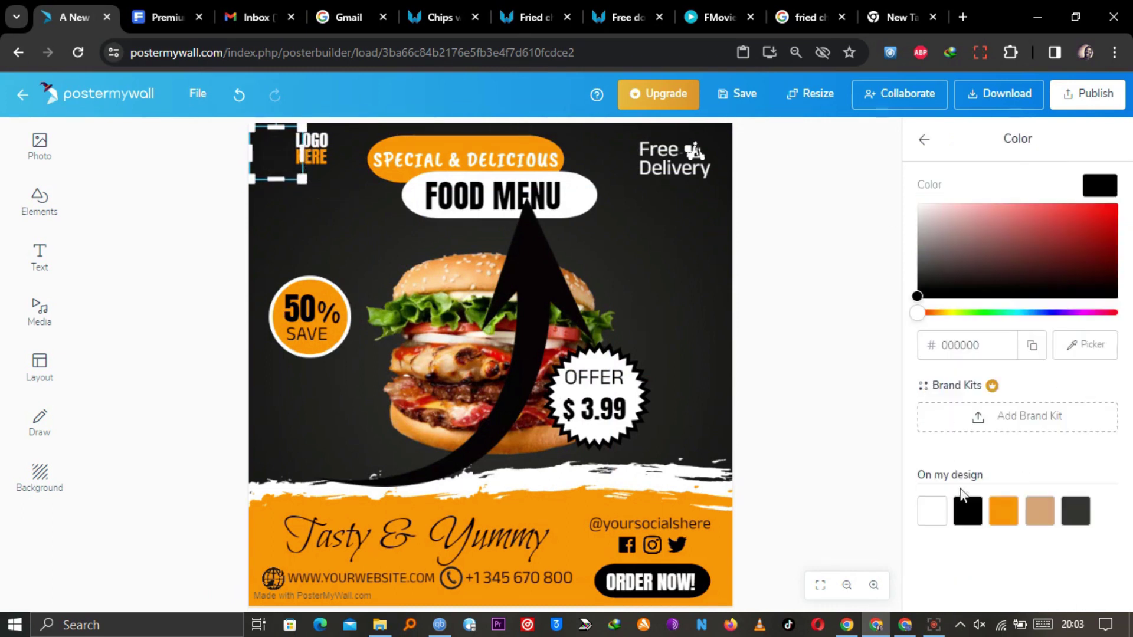
click(932, 510)
click(924, 139)
Step: Set the burger sketch's tint opacity to 100 and align the icon with the LOGO HERE text
drag(1127, 260, 1130, 513)
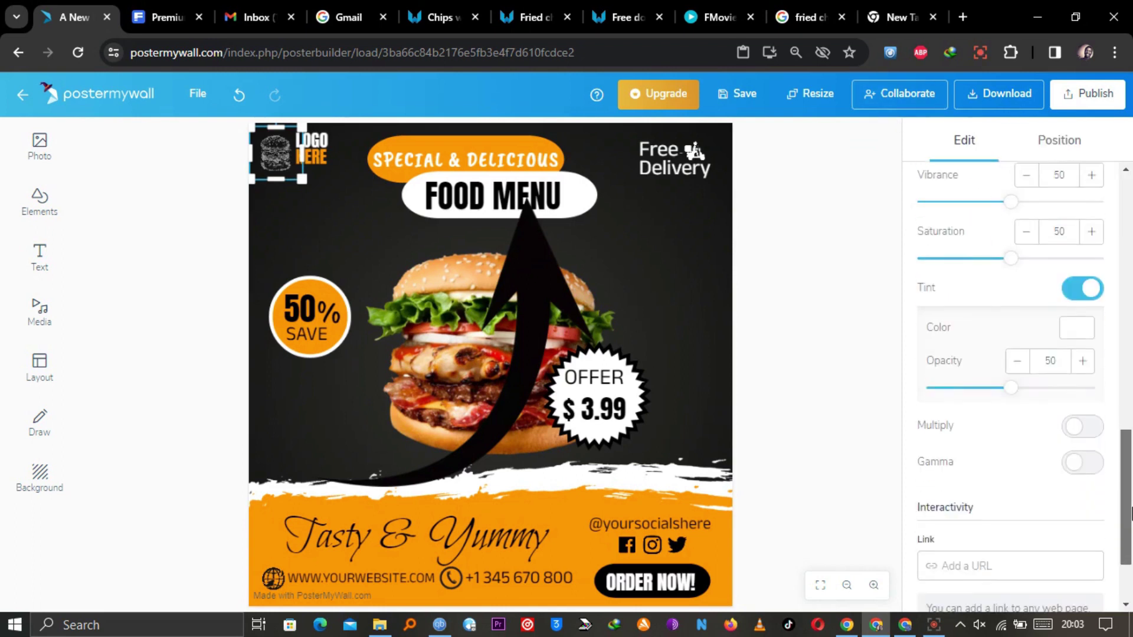
scroll(1087, 386, down, 1)
click(1088, 374)
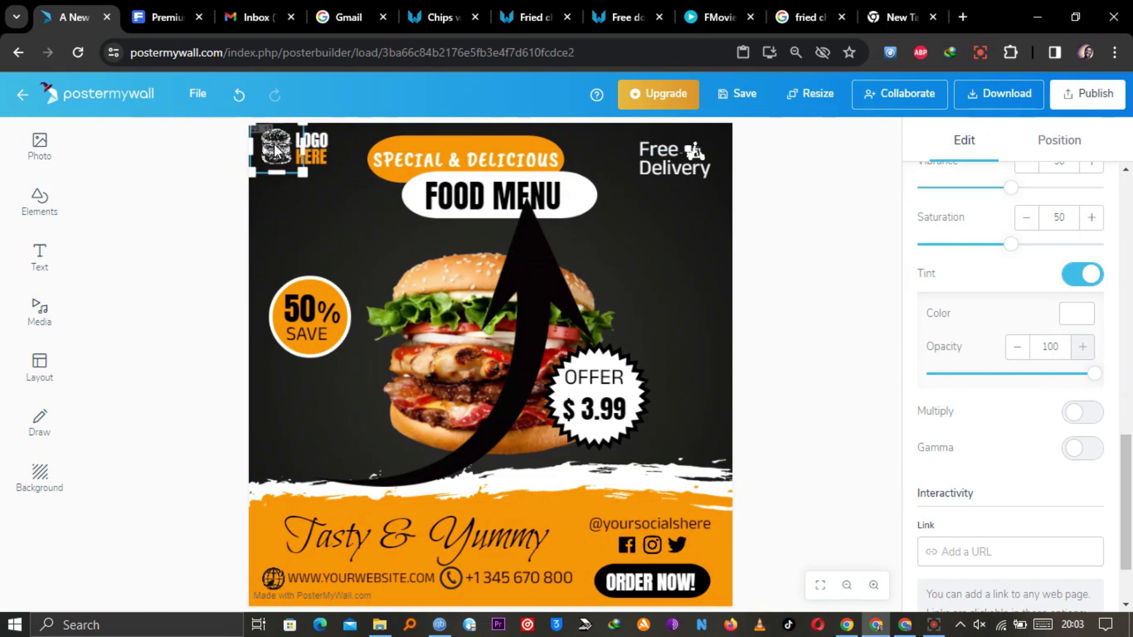
click(742, 260)
click(498, 370)
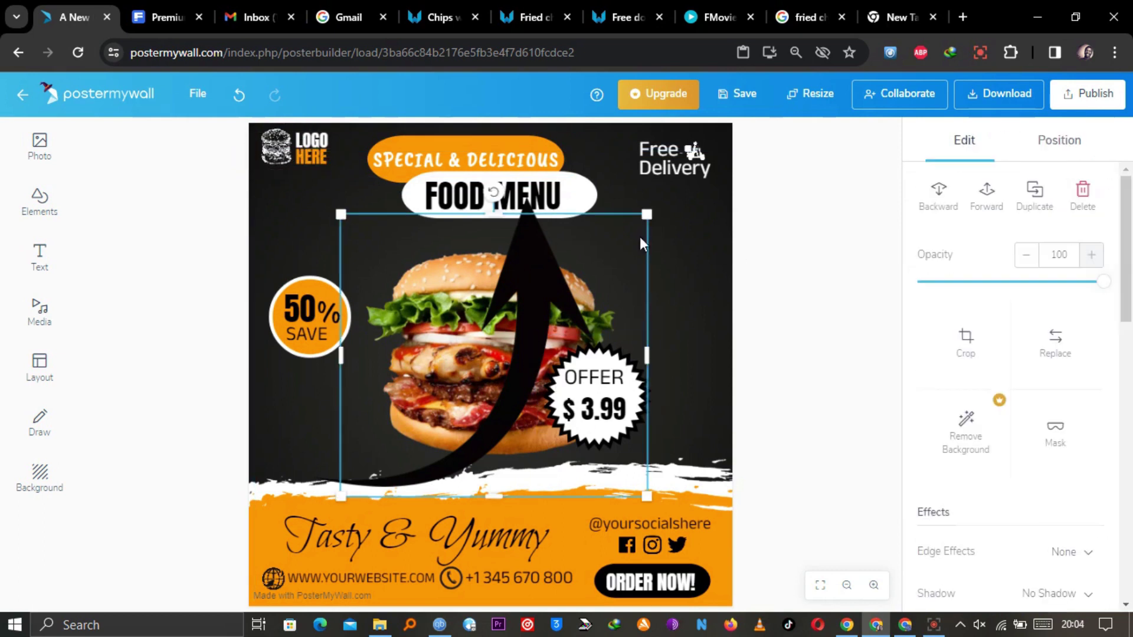
drag(608, 253, 508, 333)
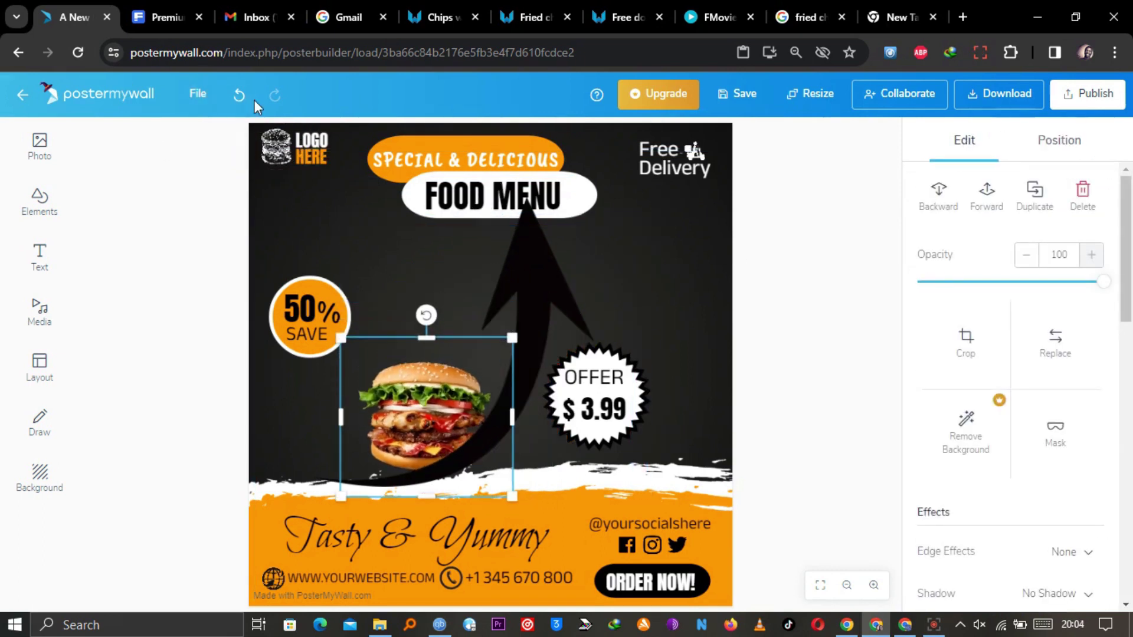
key(ctrl+z)
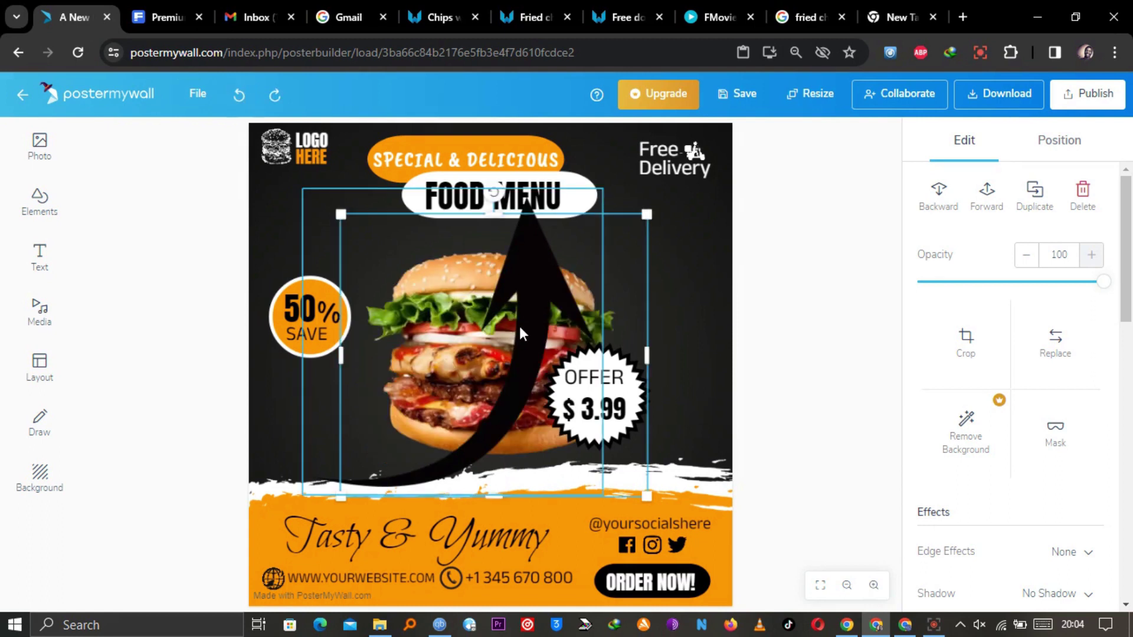
Step: Shrink the curved arrow, flip it horizontally and tilt it between the burger and the 50% SAVE badge
drag(600, 192, 452, 354)
click(1053, 140)
click(1060, 312)
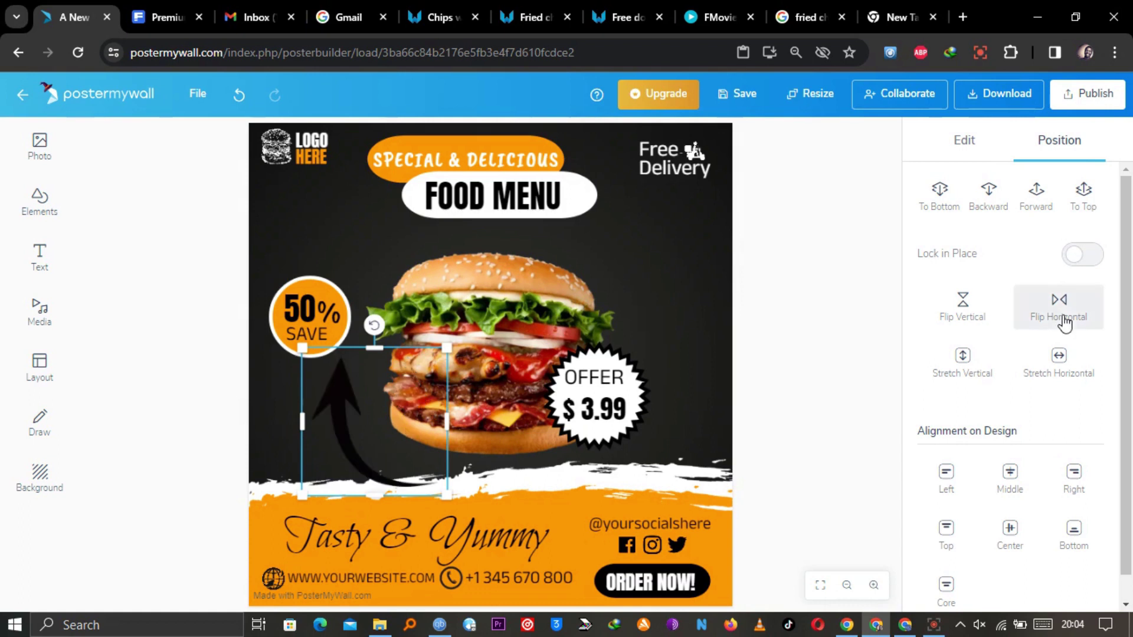
drag(447, 496, 379, 408)
drag(349, 324, 320, 331)
drag(287, 368, 296, 376)
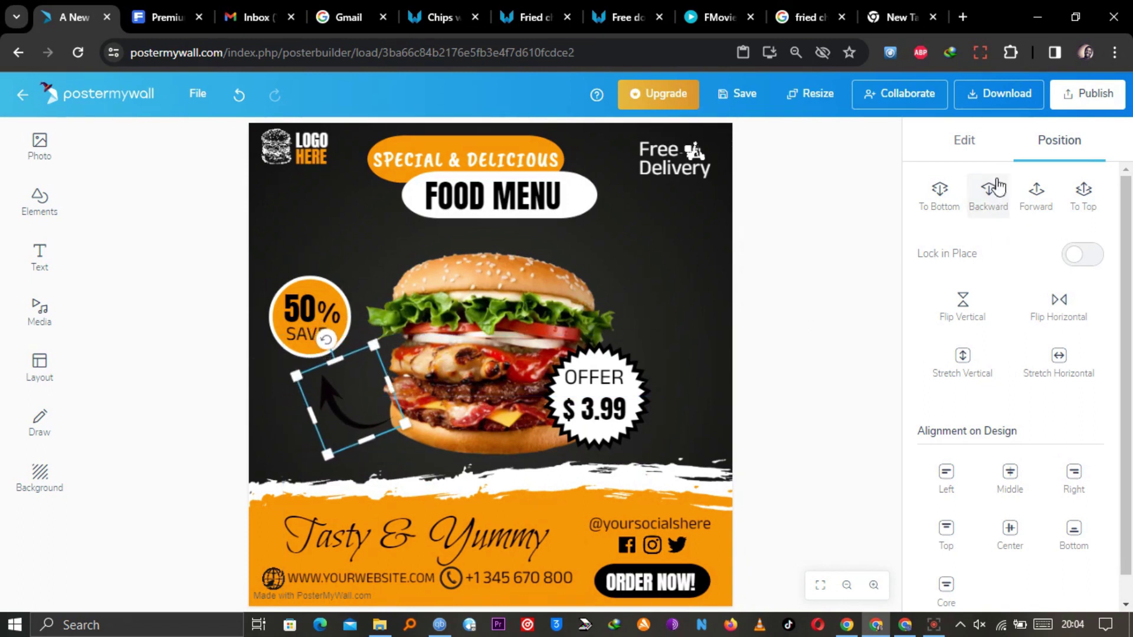
Step: Send the curved arrow one layer backward and tint it white with a tint opacity of 96
click(969, 153)
click(943, 198)
drag(1125, 254, 1119, 545)
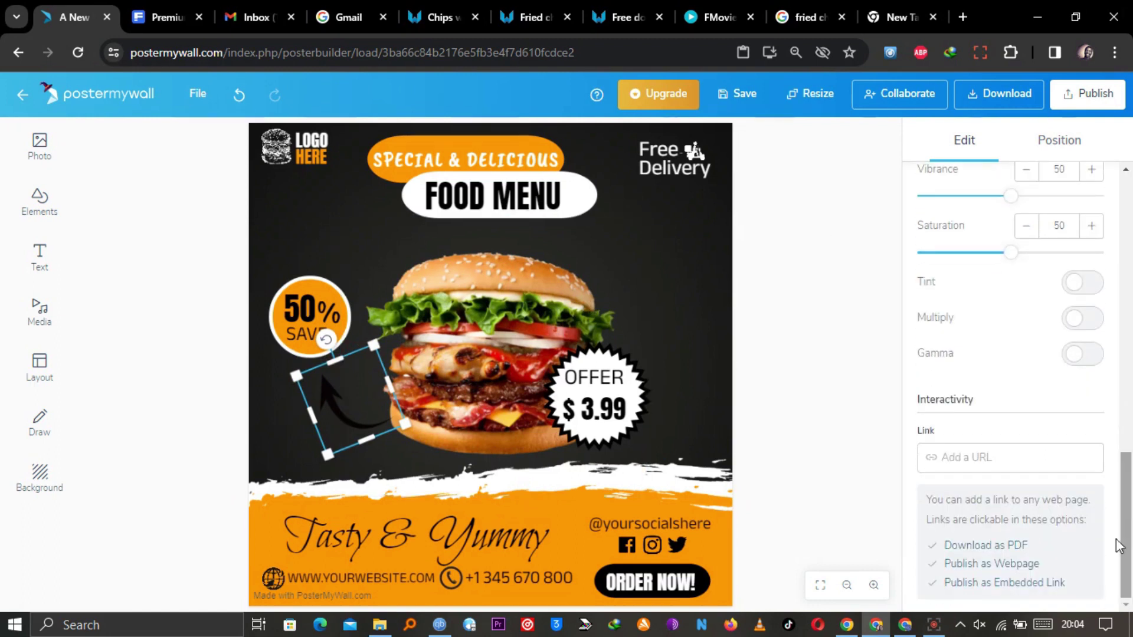
click(1082, 282)
click(1074, 323)
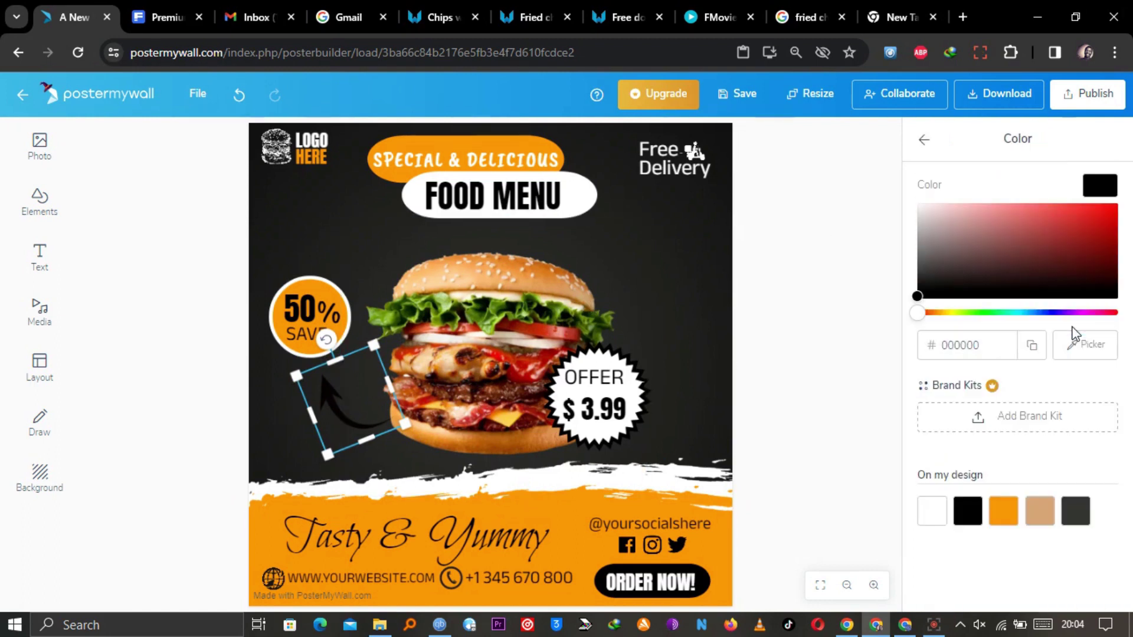
click(925, 140)
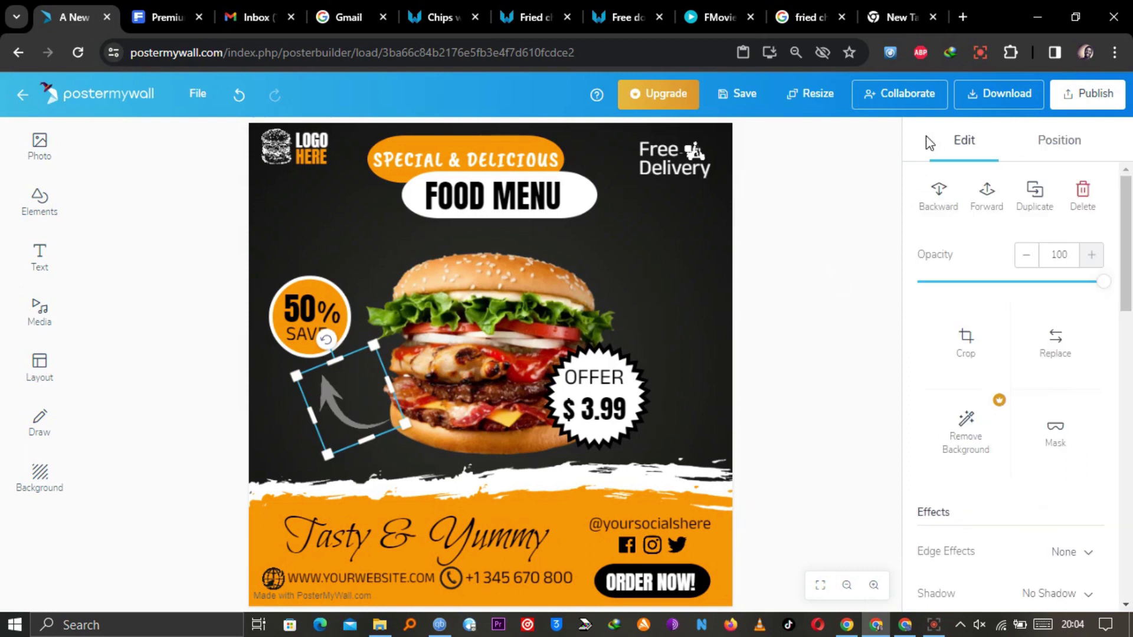
scroll(1032, 384, down, 10)
click(1088, 281)
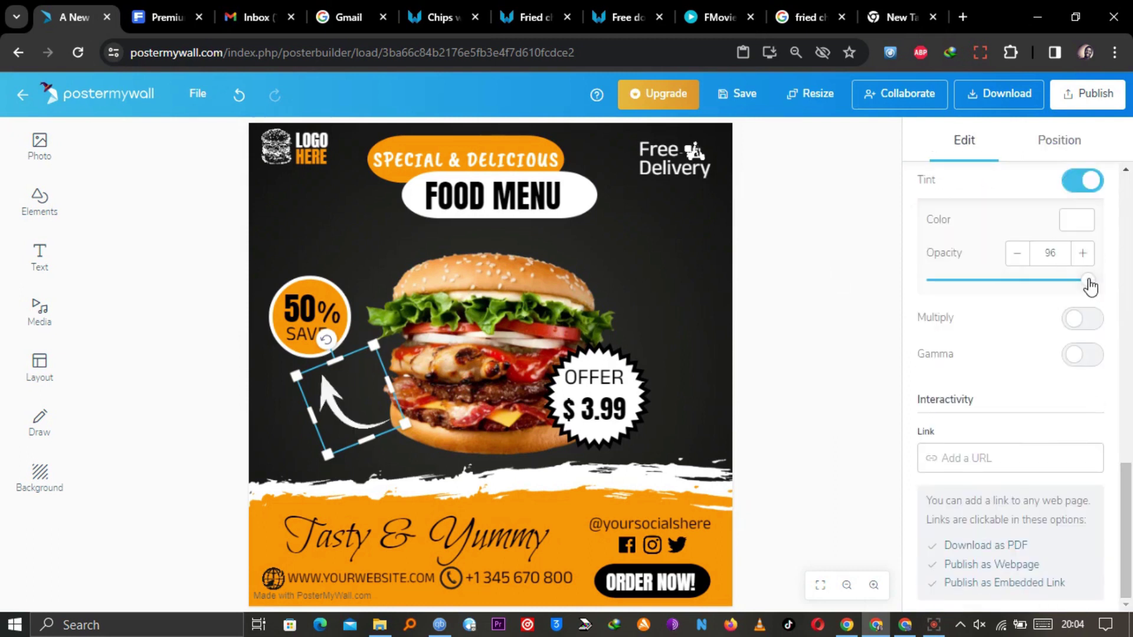
click(838, 345)
Step: Check the Freepik template and add the geometric lines, circles and crosses pattern from My Photos to the design
click(162, 16)
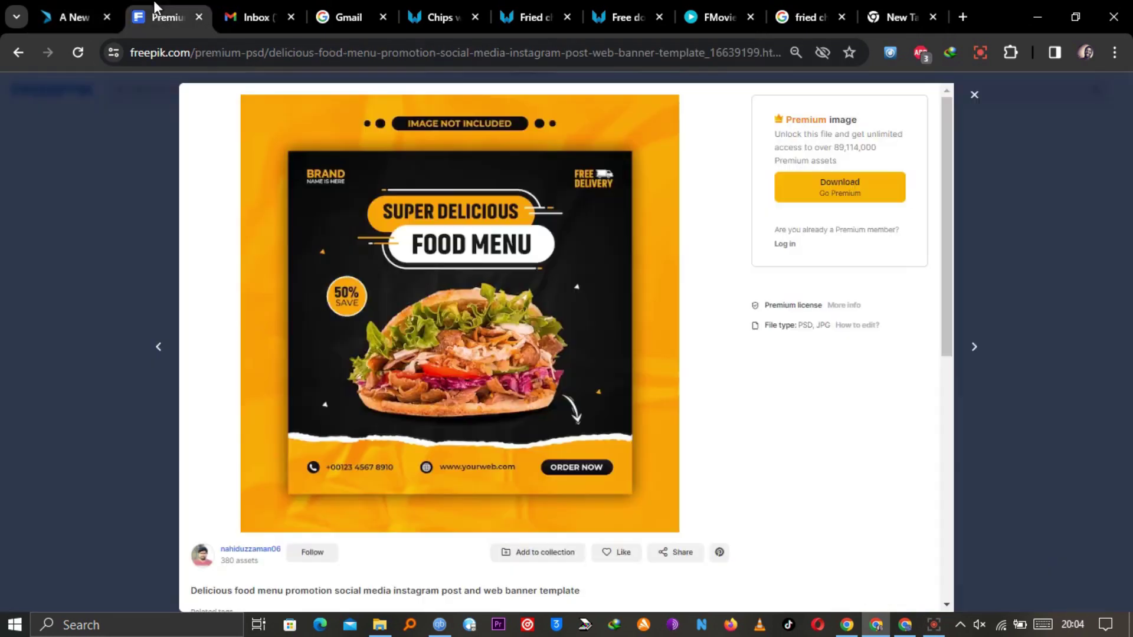
click(61, 12)
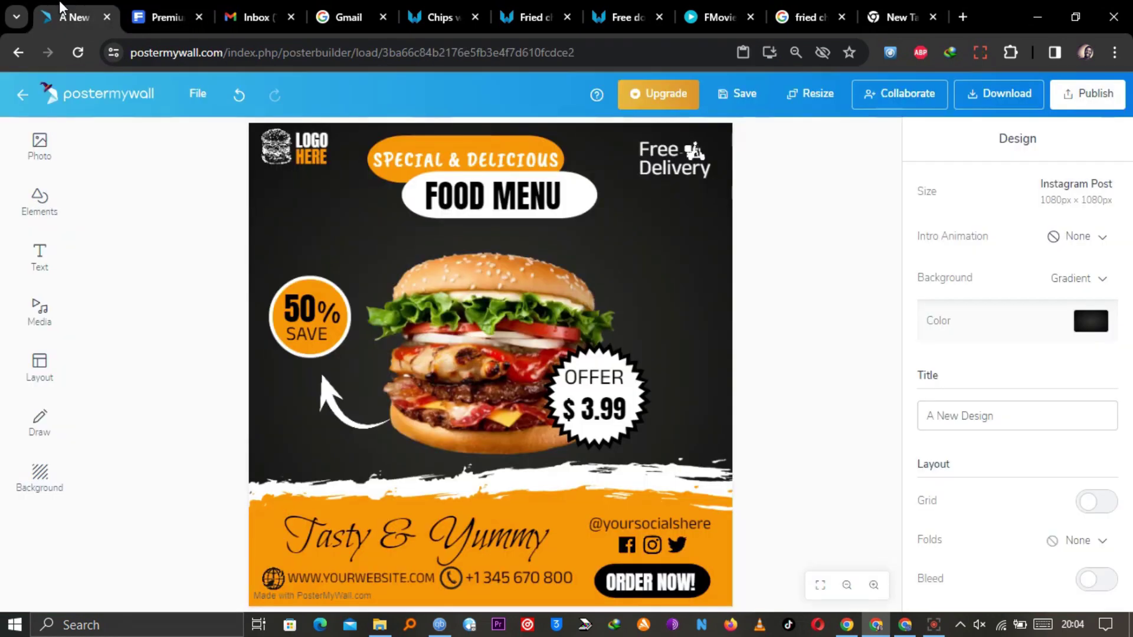
click(38, 144)
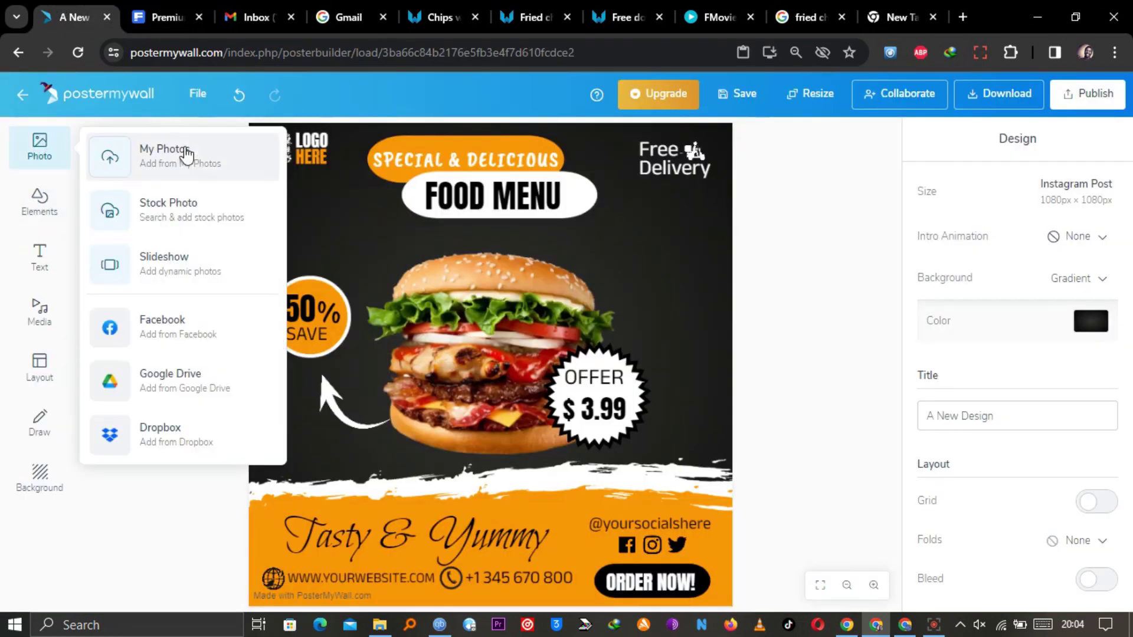
click(183, 157)
drag(1116, 353, 1121, 295)
click(407, 354)
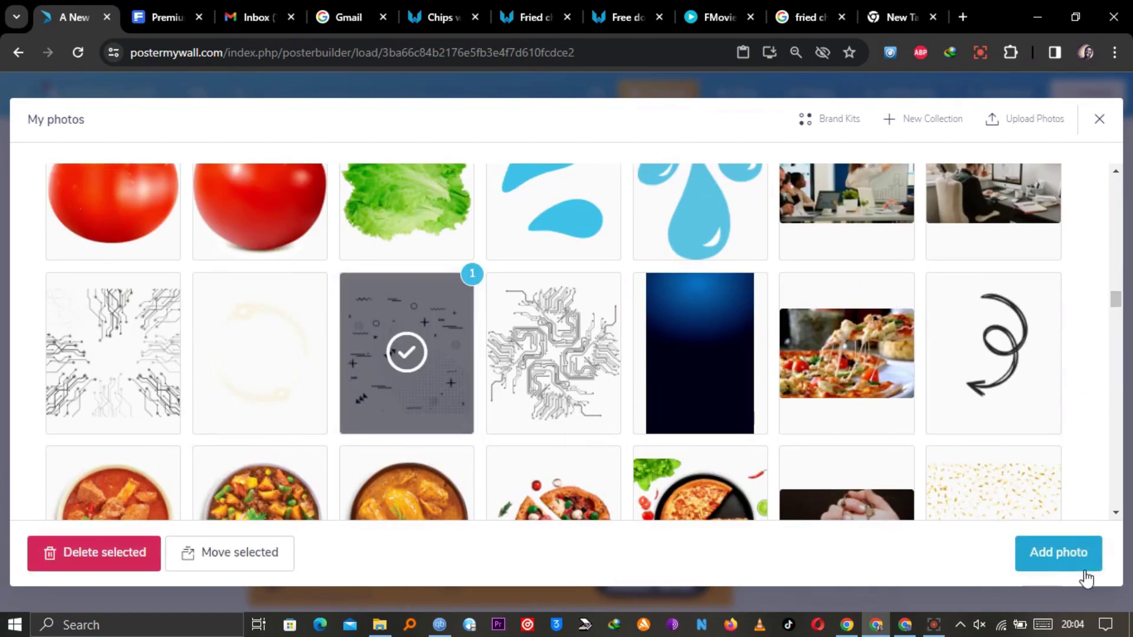
click(1082, 565)
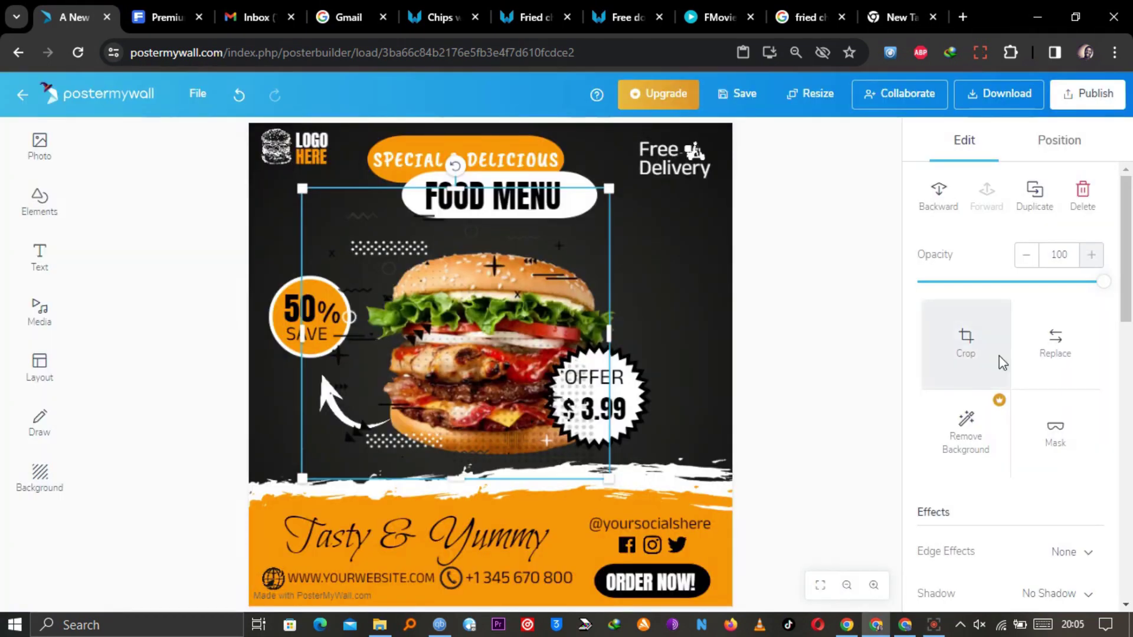
Step: Crop the geometric pattern down to the double line and small circle near its upper middle
click(1001, 363)
drag(440, 348, 551, 316)
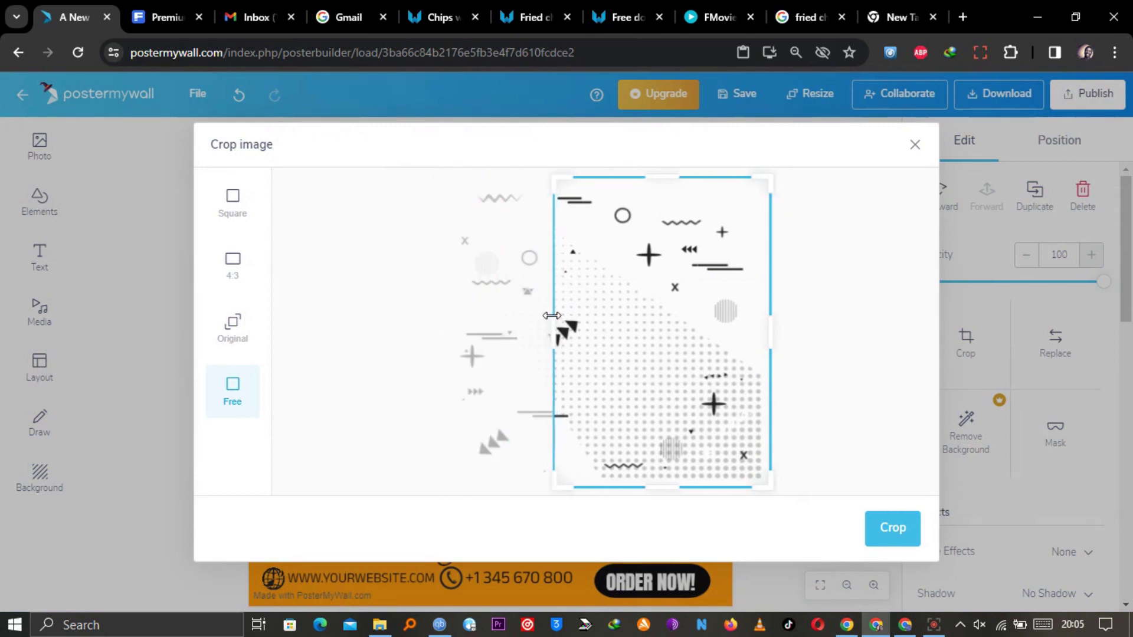
drag(771, 327, 634, 319)
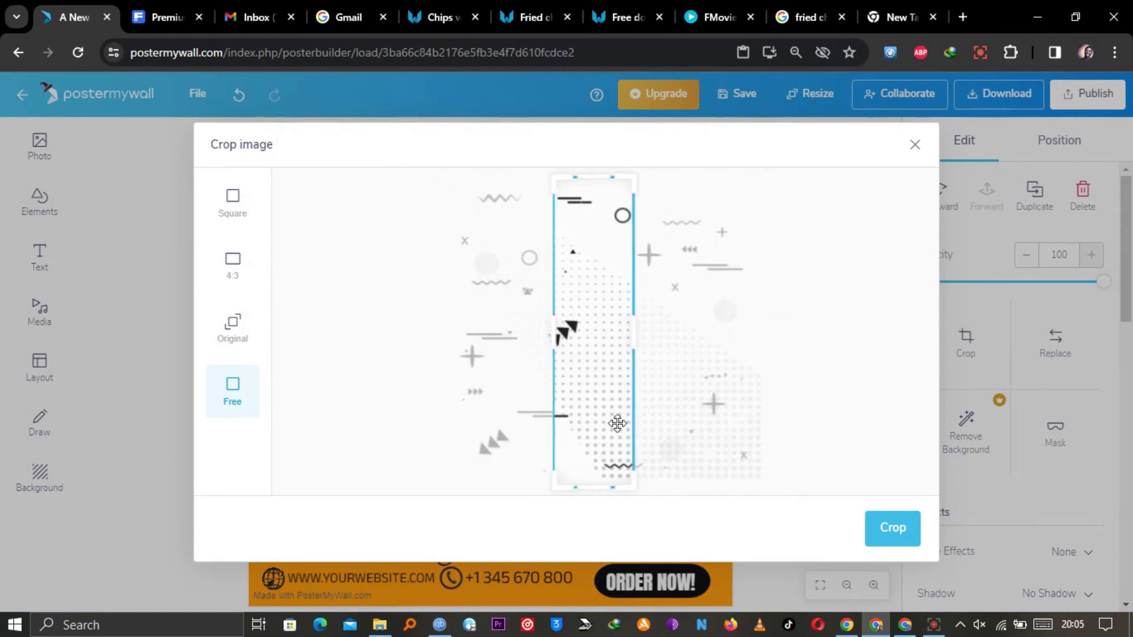
drag(603, 479, 617, 216)
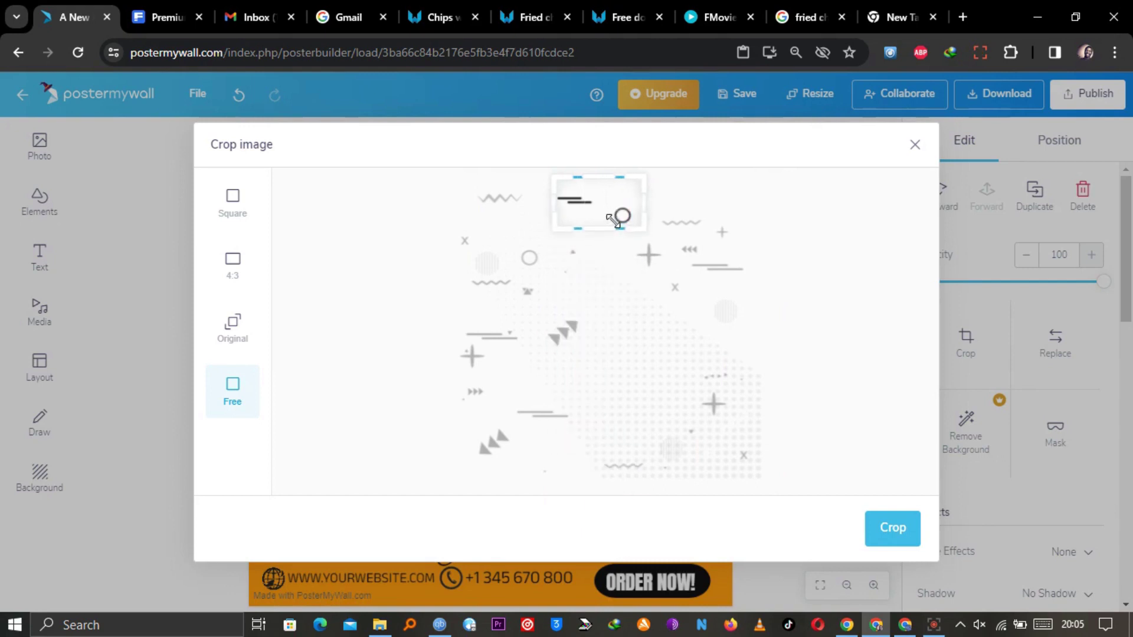
click(891, 527)
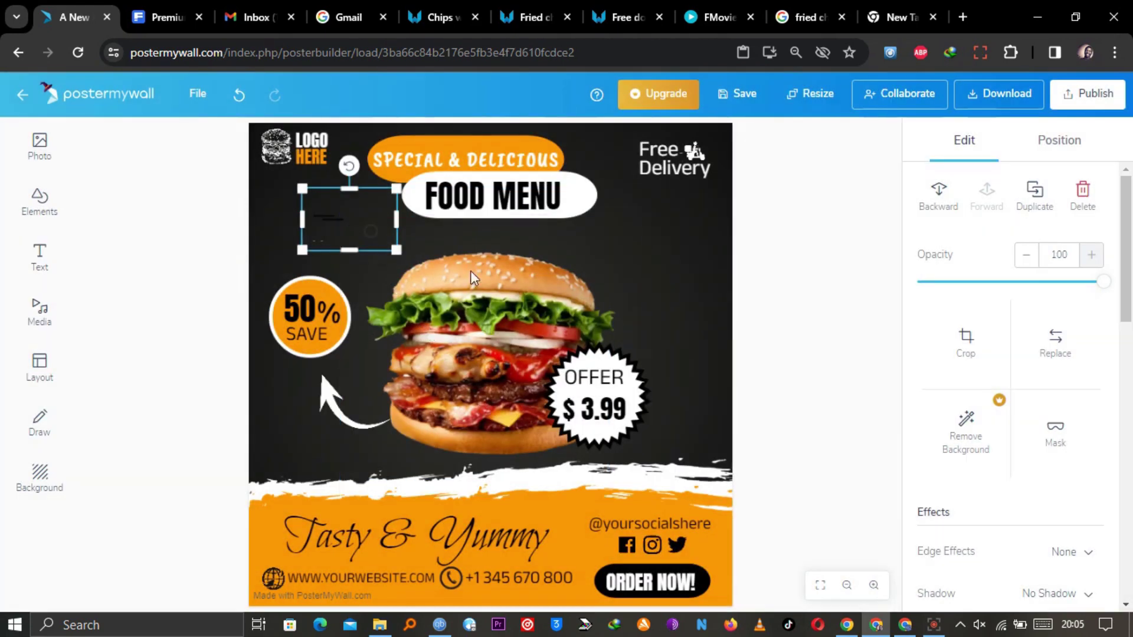
Step: Tint the cropped double-line and circle decoration white with a tint opacity of 100
drag(1128, 177, 1090, 425)
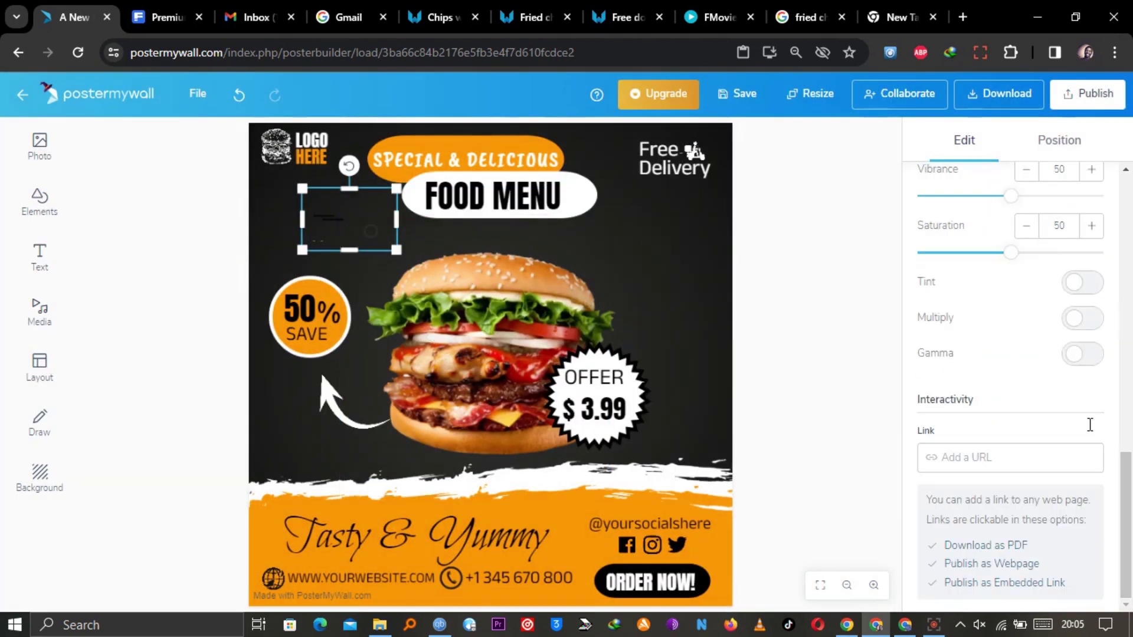
click(1083, 283)
click(1078, 322)
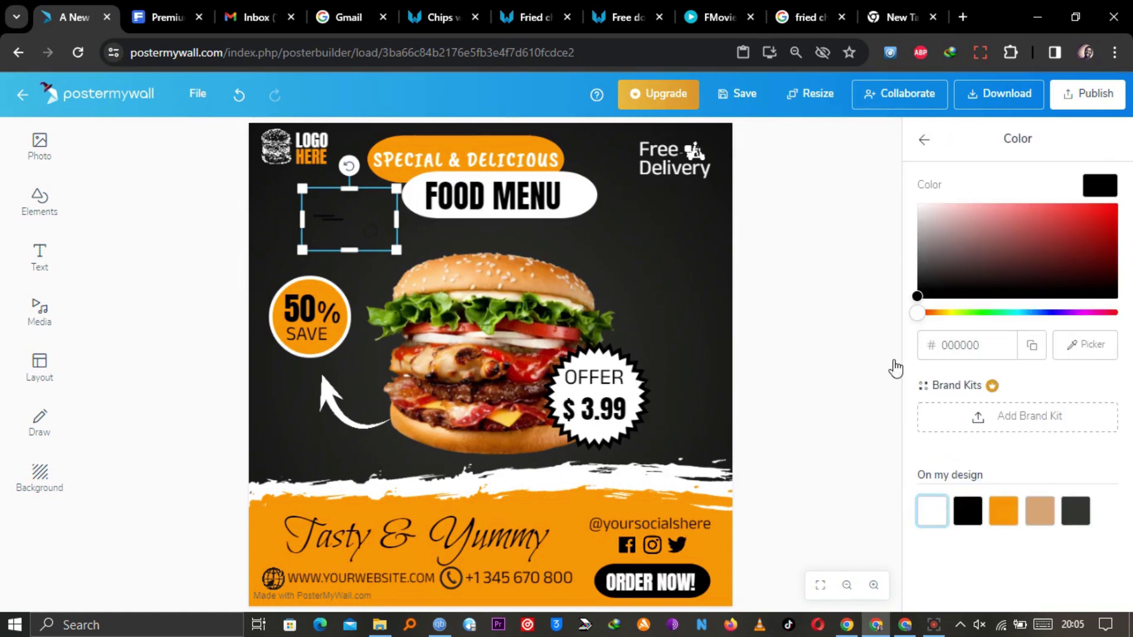
click(924, 139)
drag(1126, 248, 1128, 597)
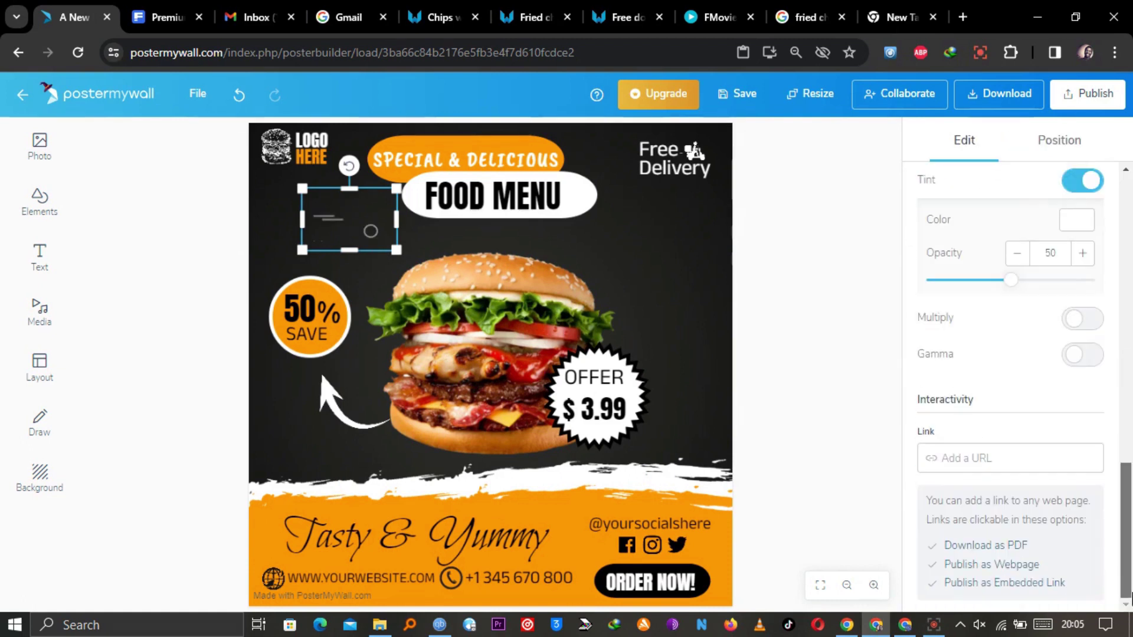
click(1095, 280)
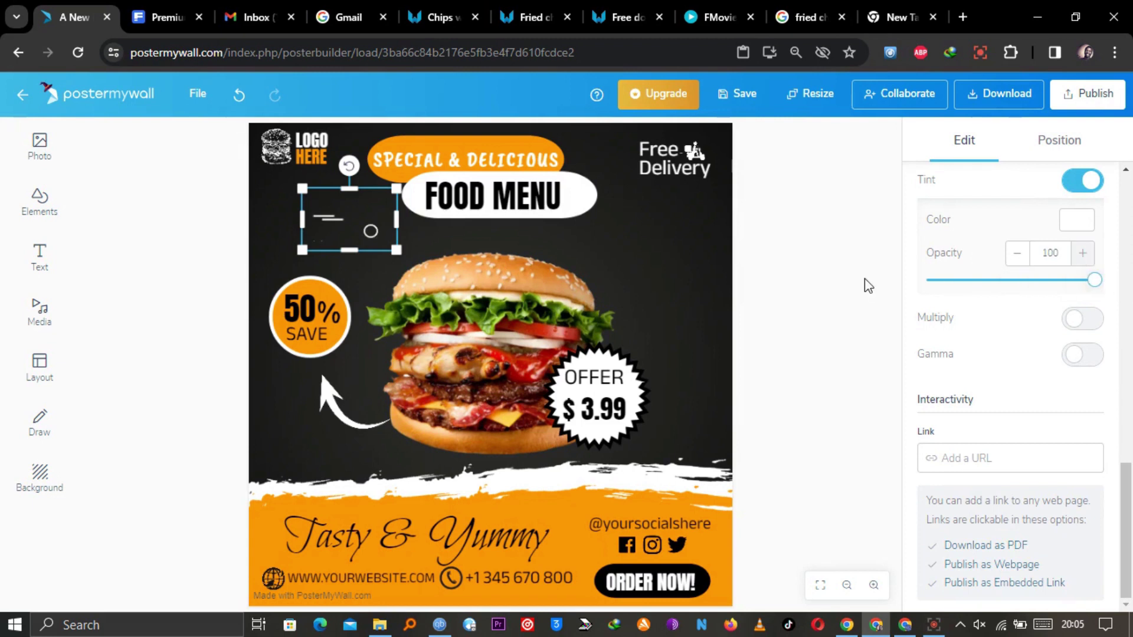
Step: Position the double-line and circle decoration just above the 50% SAVE badge
click(347, 229)
click(336, 215)
drag(336, 215, 314, 238)
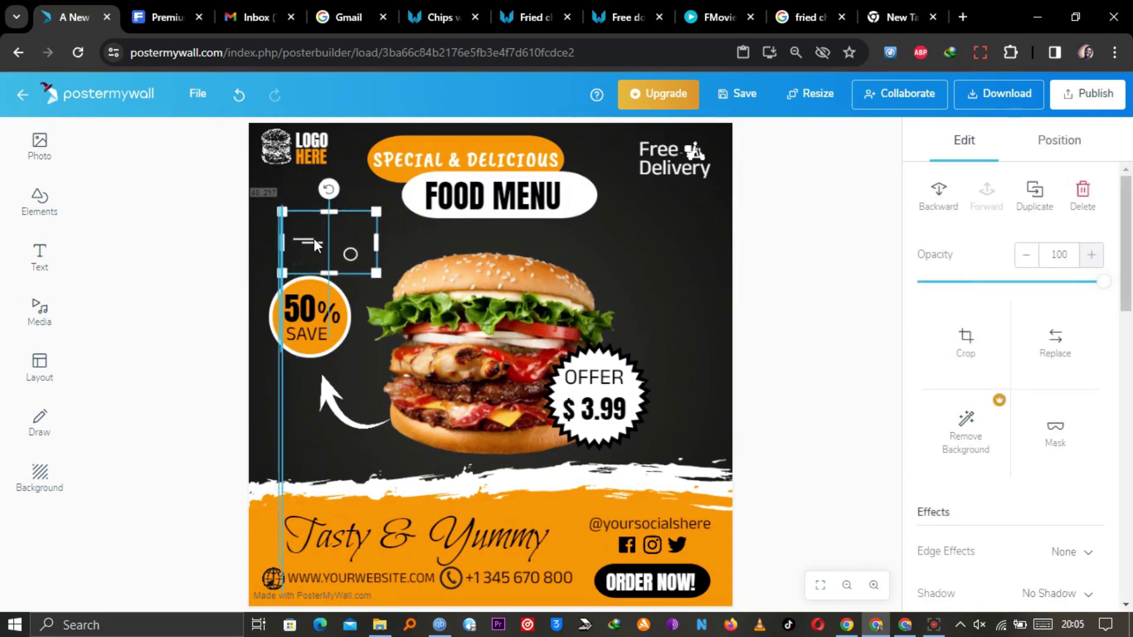
Step: Add a second copy of the geometric pattern from My Photos to the design
click(42, 152)
click(135, 171)
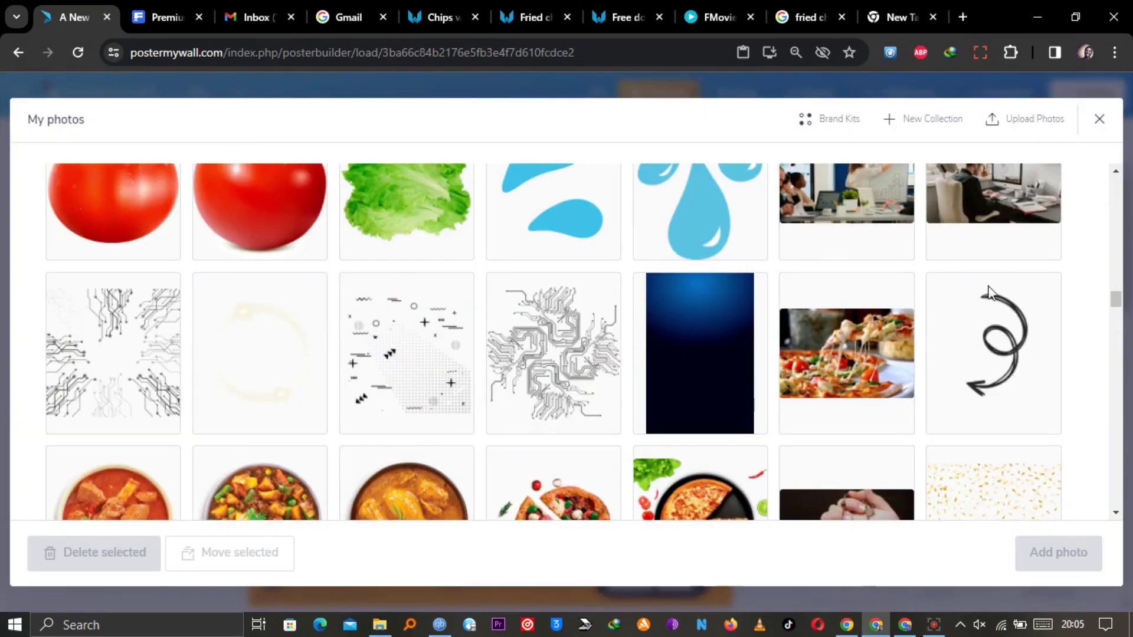
click(416, 371)
click(1053, 558)
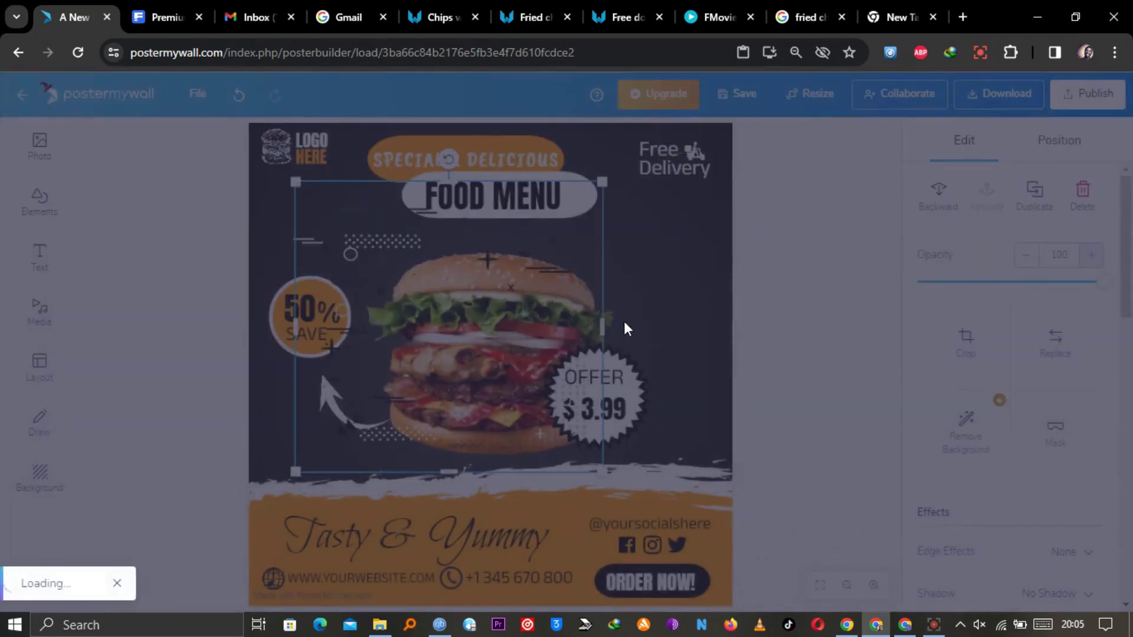
Step: Crop the second pattern down to the zigzag line, small cross and triple arrowheads in its upper right area
click(966, 341)
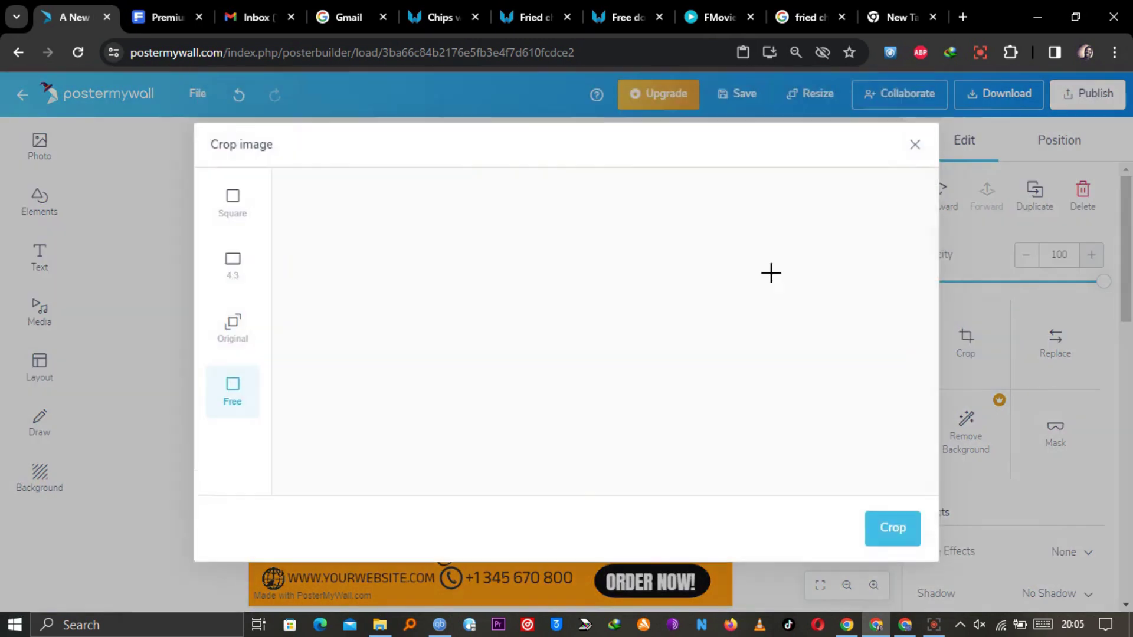
drag(438, 328, 655, 285)
drag(714, 187, 714, 203)
drag(771, 349, 701, 258)
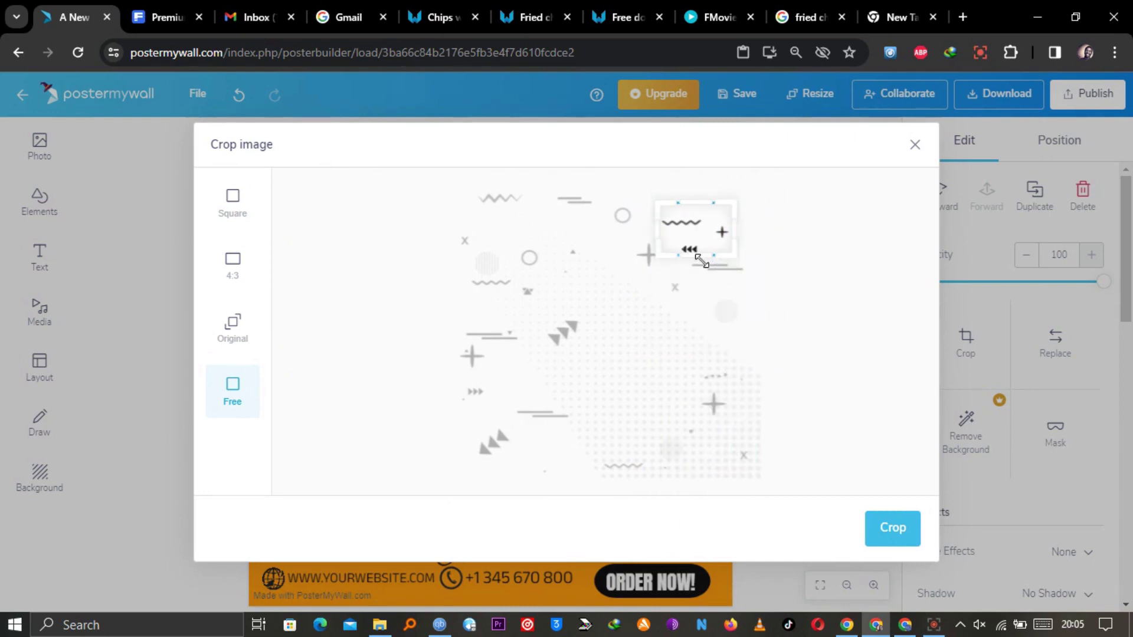
click(885, 527)
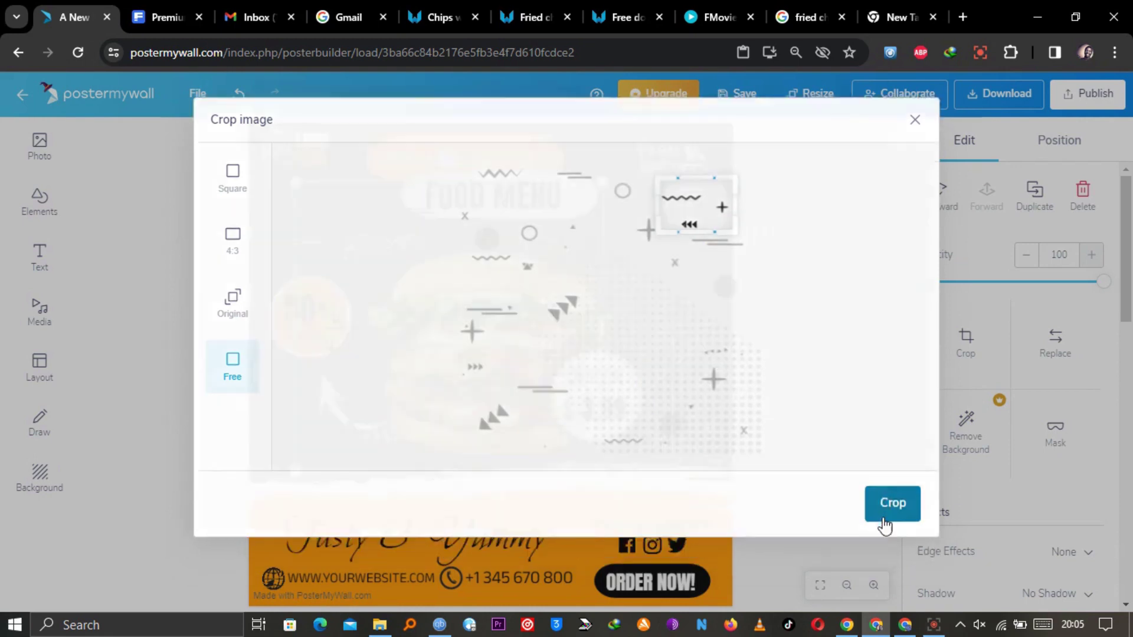
Step: Place the zigzag decoration to the right of the burger, above the OFFER badge, and enlarge it
drag(626, 266, 651, 326)
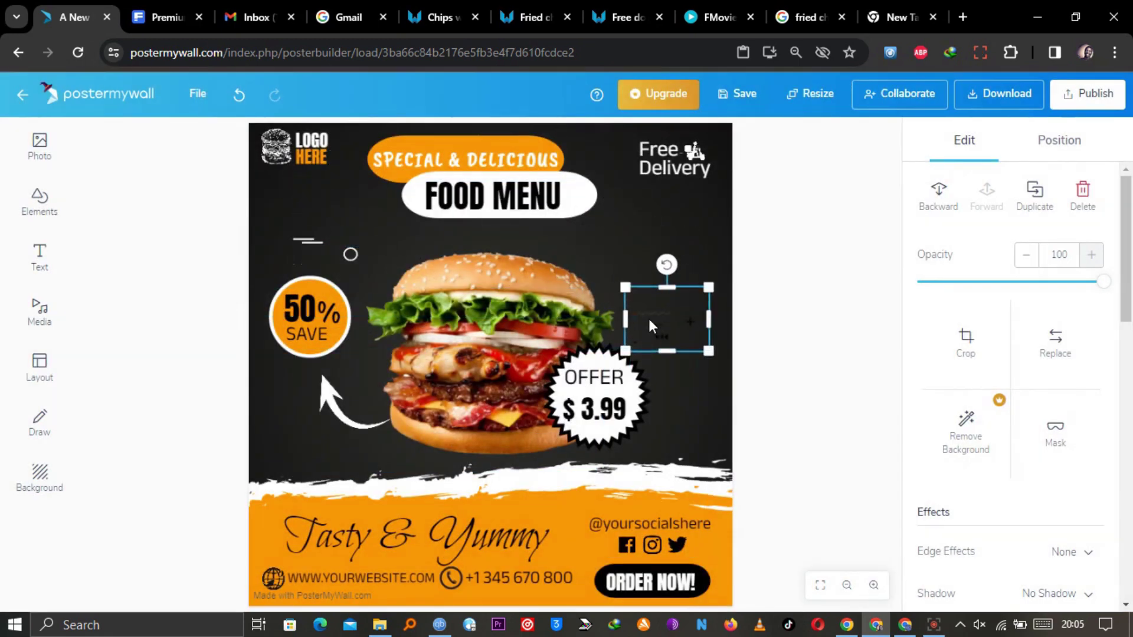
drag(624, 289, 601, 271)
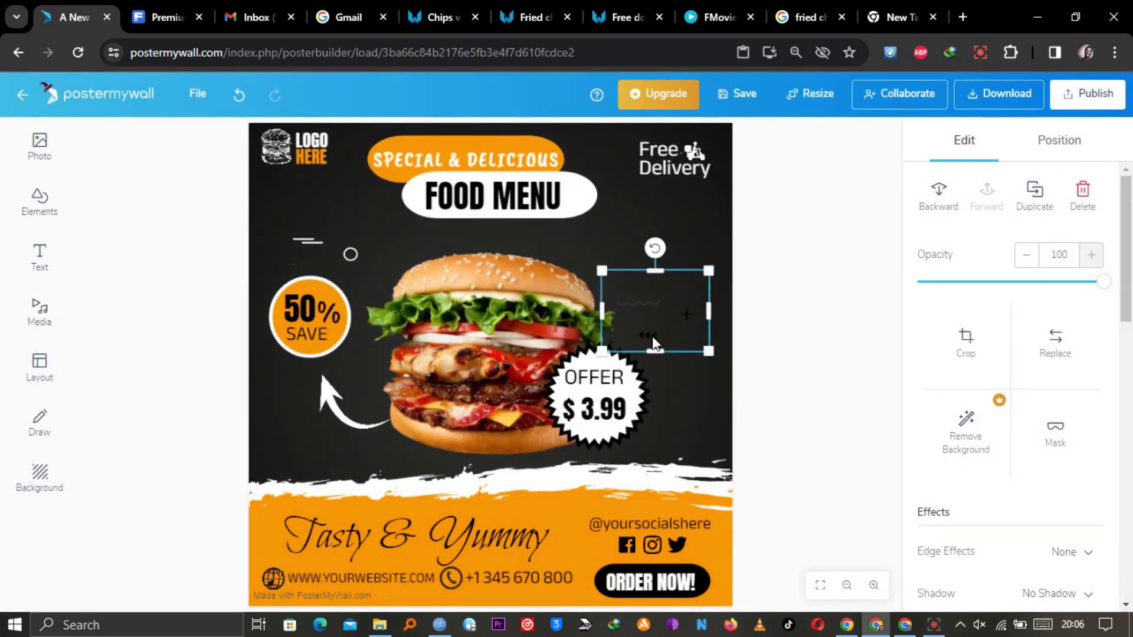
drag(657, 338, 661, 301)
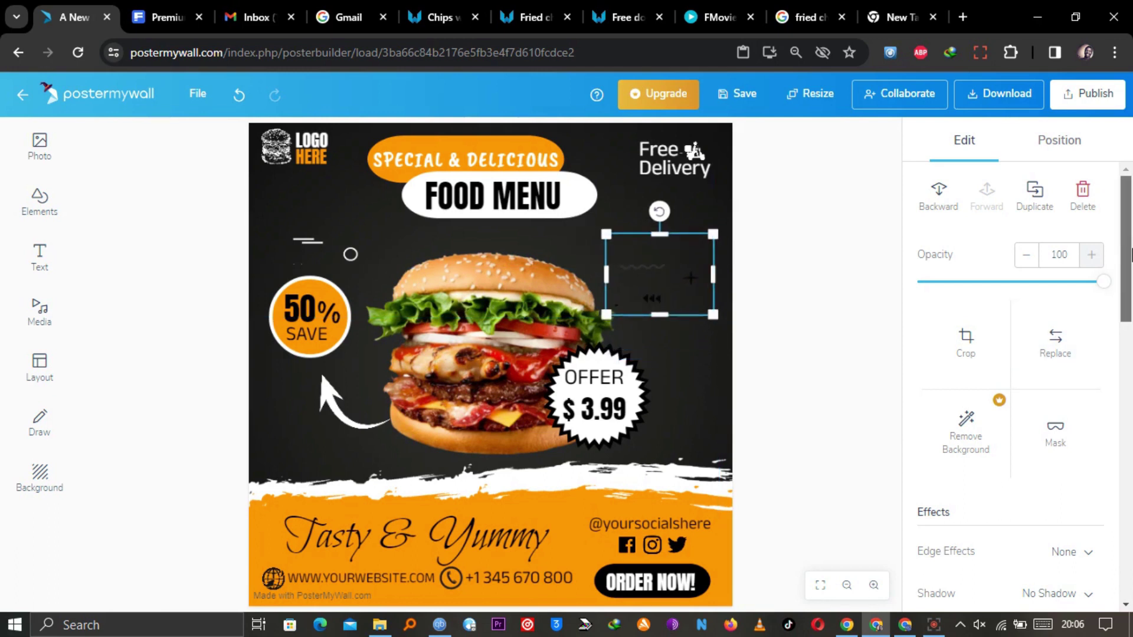
Step: Tint the zigzag, cross and arrowheads decoration white and raise its tint opacity to nearly full
drag(1130, 254, 1097, 475)
click(1083, 284)
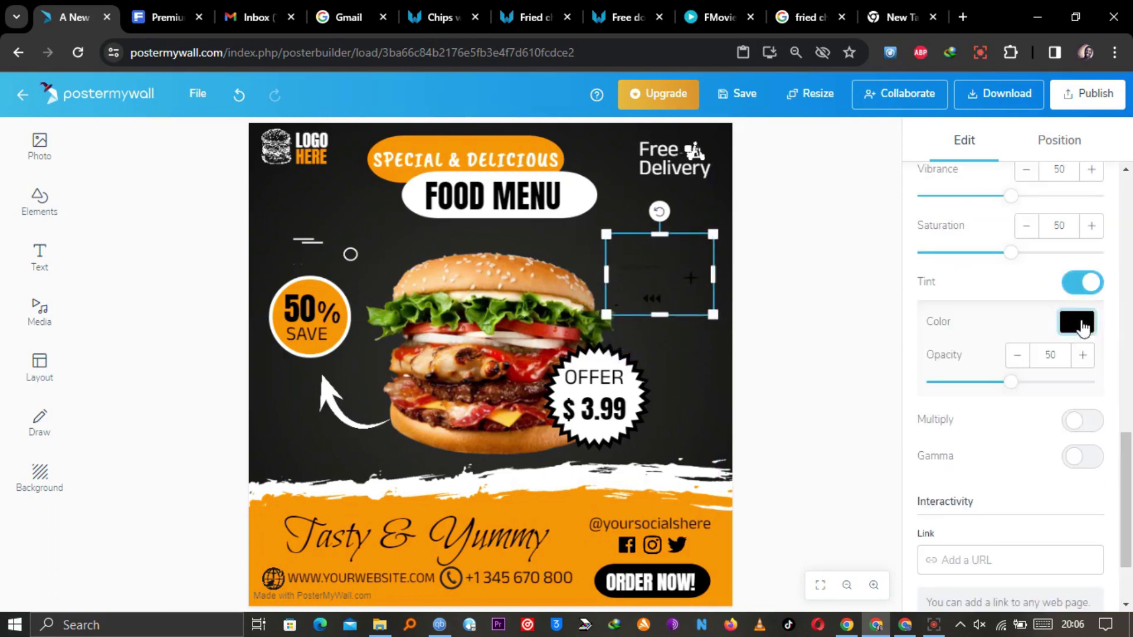
click(1083, 326)
click(932, 511)
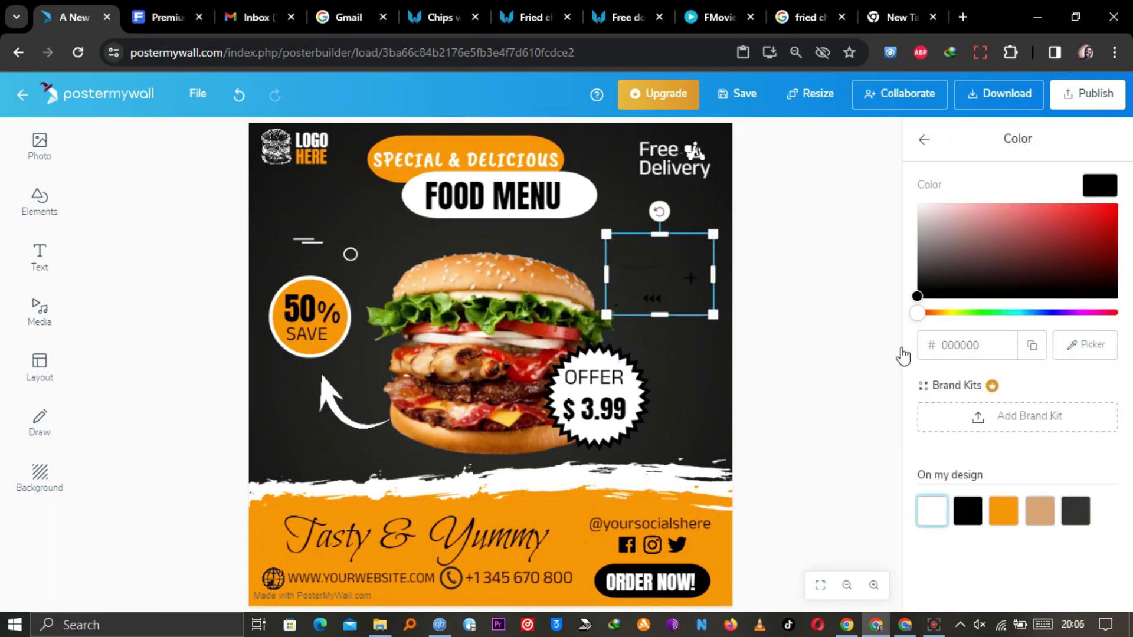
click(928, 143)
scroll(1104, 472, down, 10)
click(1090, 281)
Step: Enlarge the zigzag decoration slightly and crop away the stray mark along its left edge beside the burger
drag(713, 314, 732, 330)
click(764, 321)
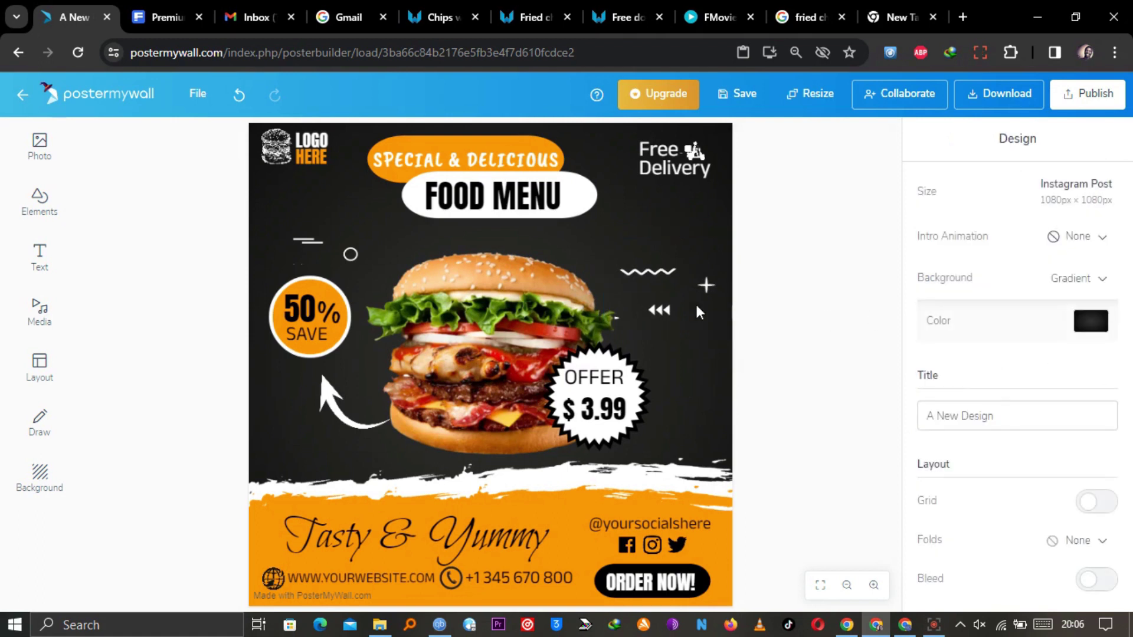
click(667, 295)
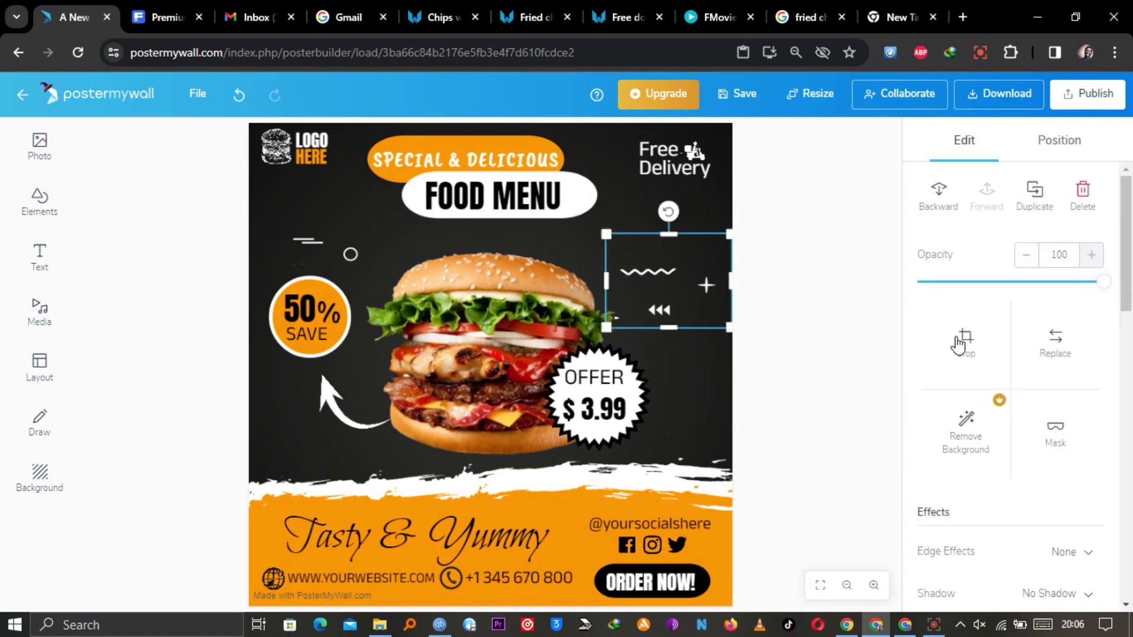
click(959, 343)
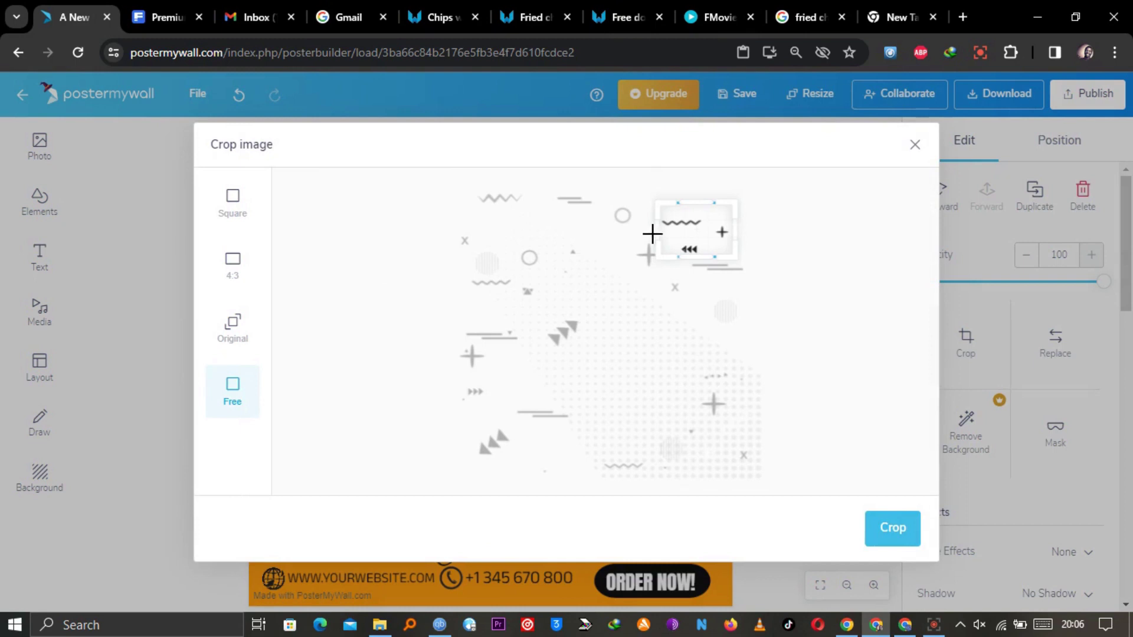
click(875, 527)
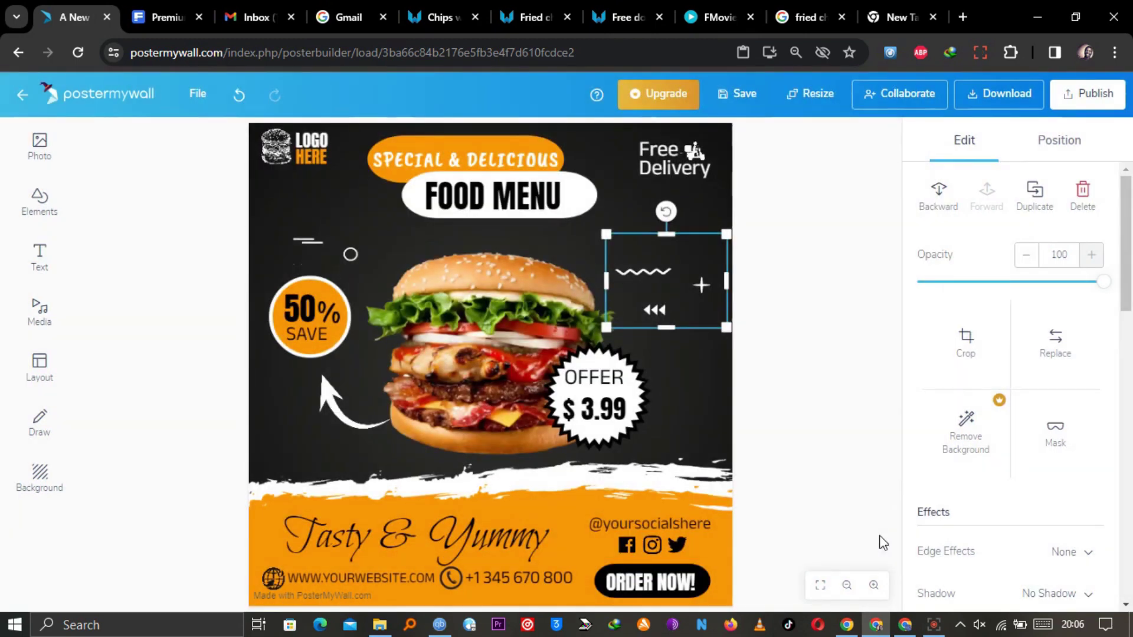
click(861, 432)
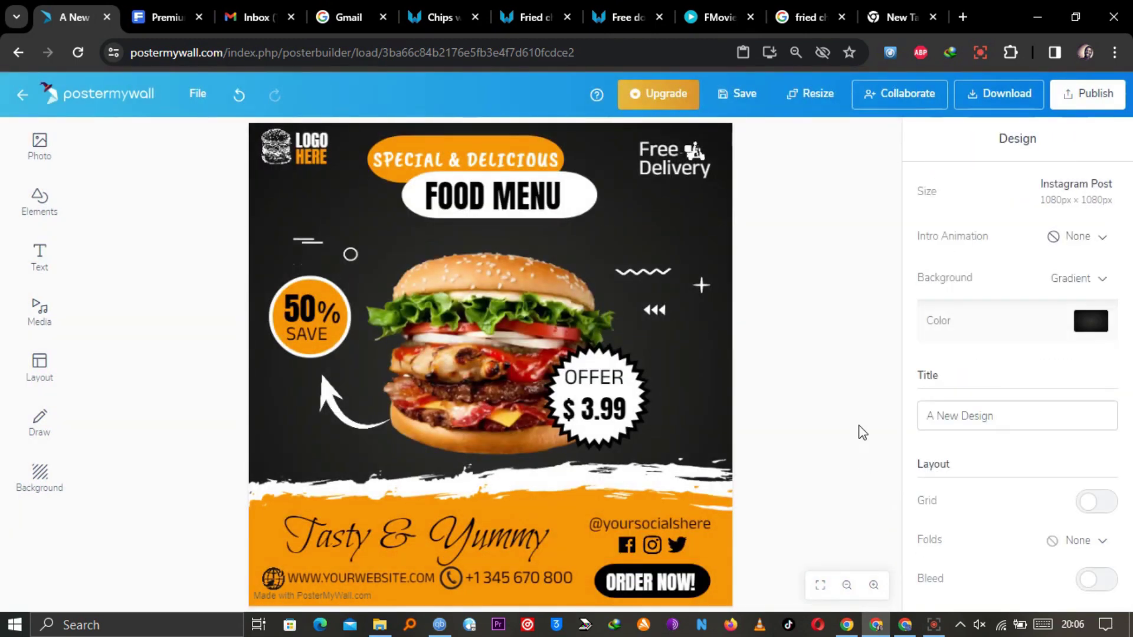
Step: Save the design and add a straight horizontal line shape to it
click(723, 98)
click(27, 146)
click(26, 202)
click(151, 206)
click(105, 258)
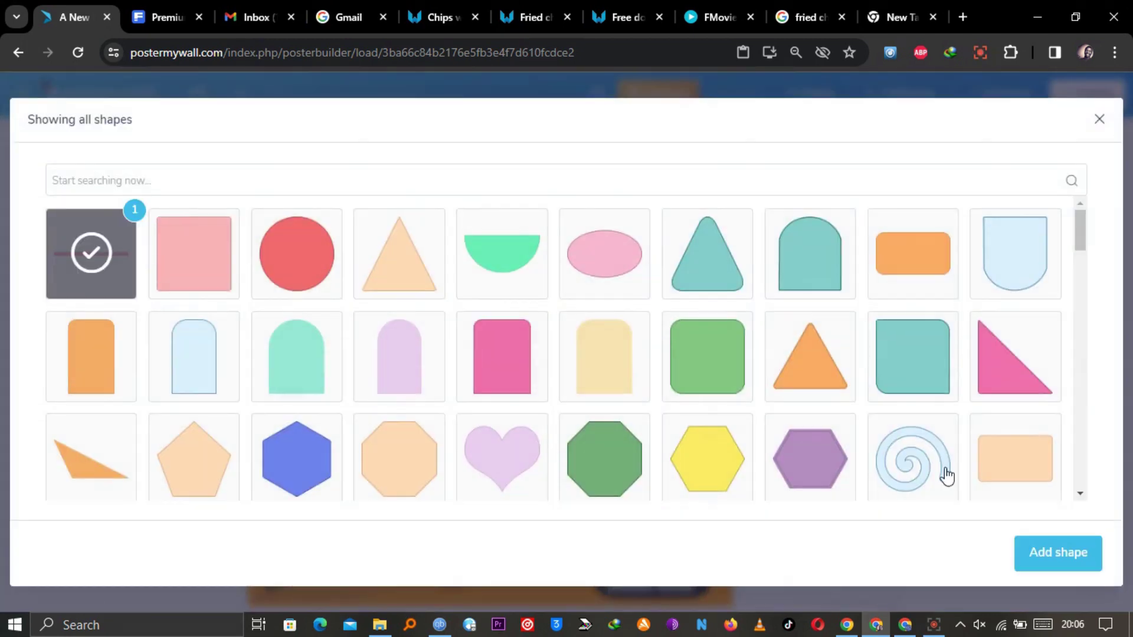
click(1057, 546)
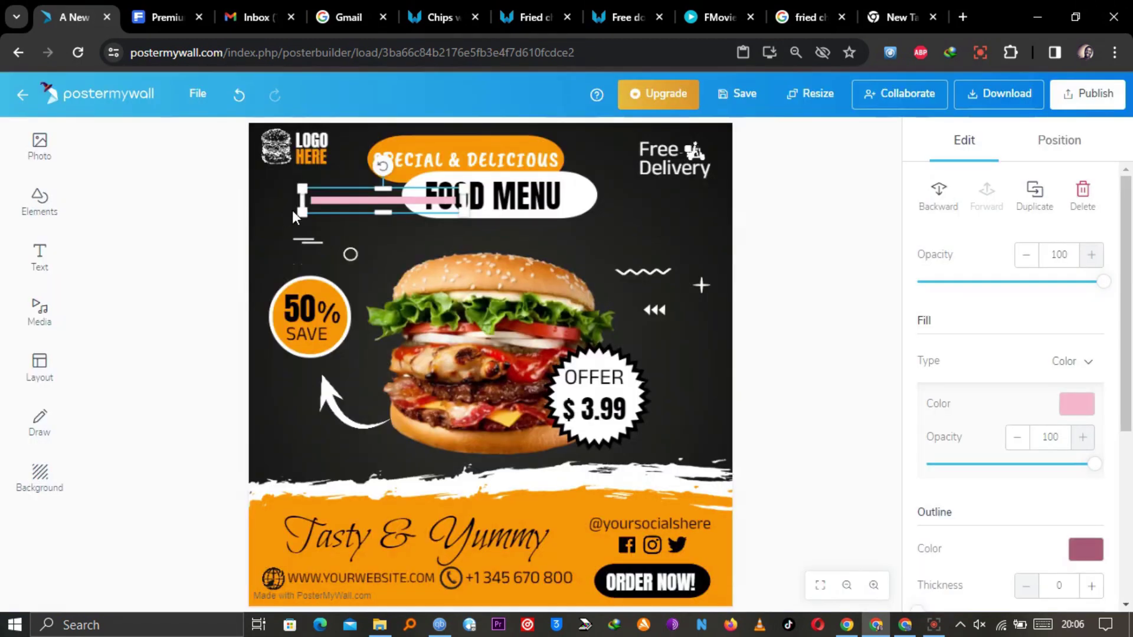
Step: Place the line shape centred beneath the FOOD MENU pill and fill it with the design's orange
drag(301, 211, 495, 223)
click(1058, 406)
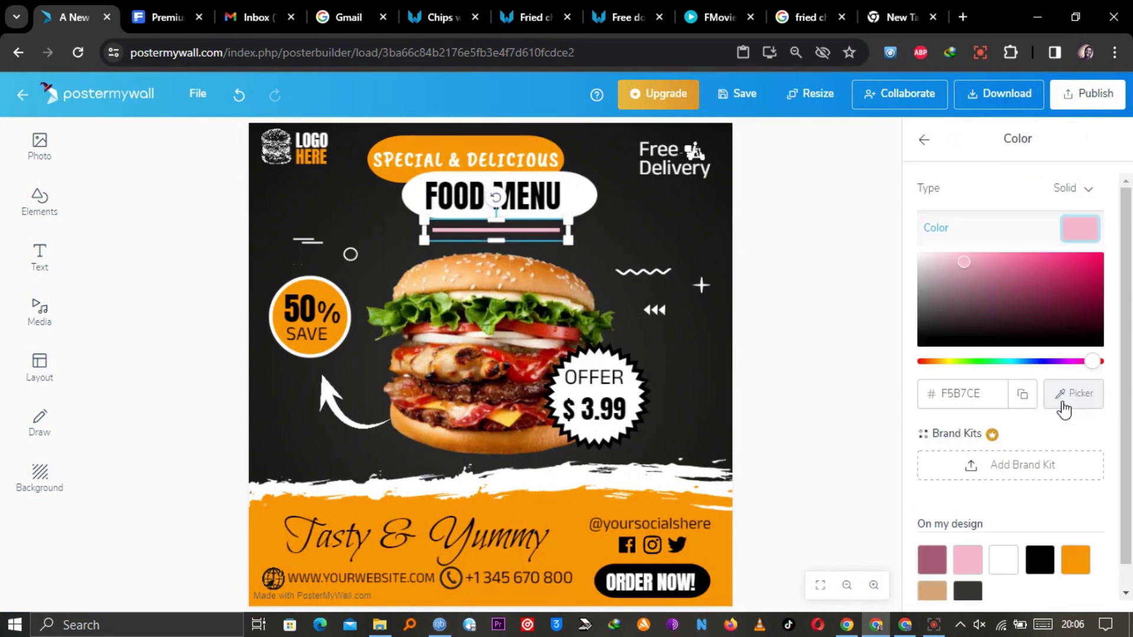
click(1007, 563)
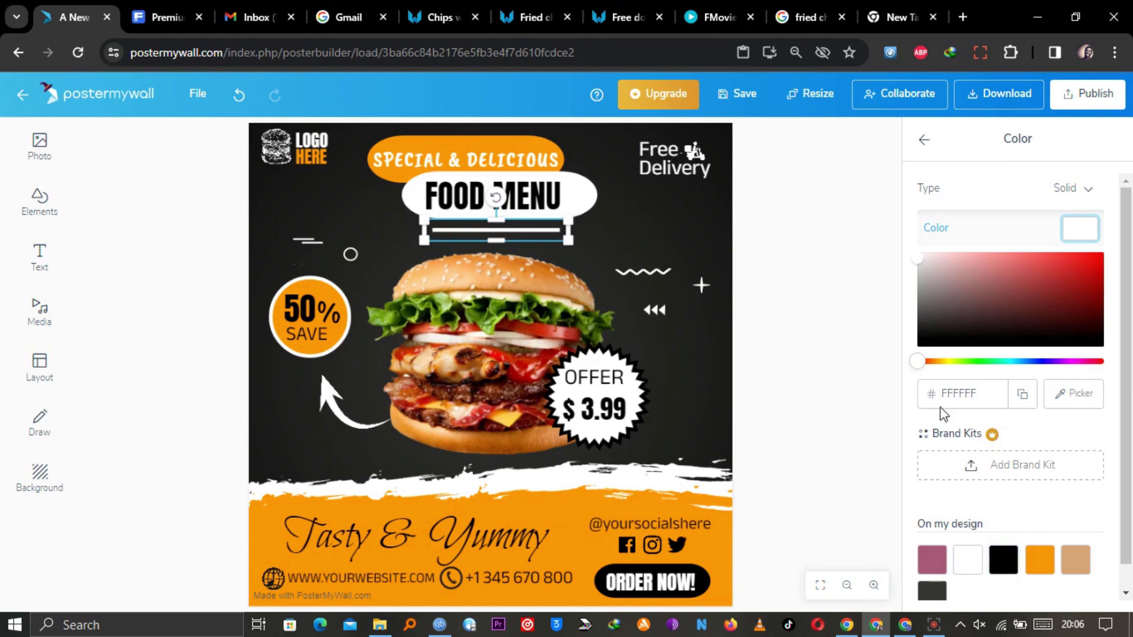
click(1041, 564)
click(782, 285)
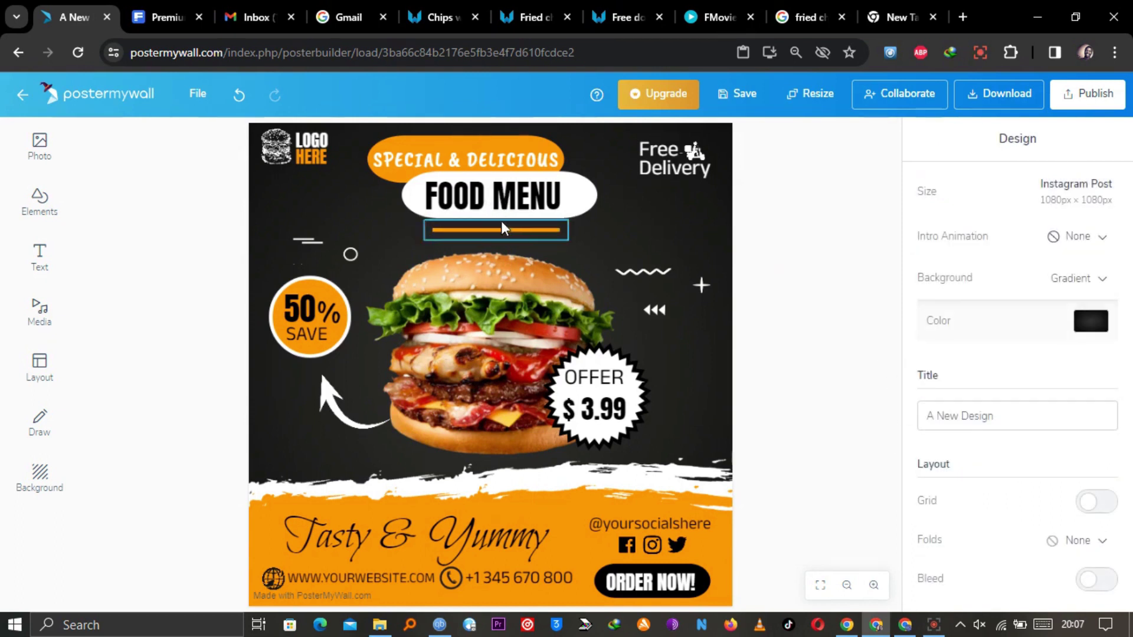
Step: Duplicate the orange line, shorten the copy to fit beneath the Free Delivery text, and fill it white
right_click(486, 228)
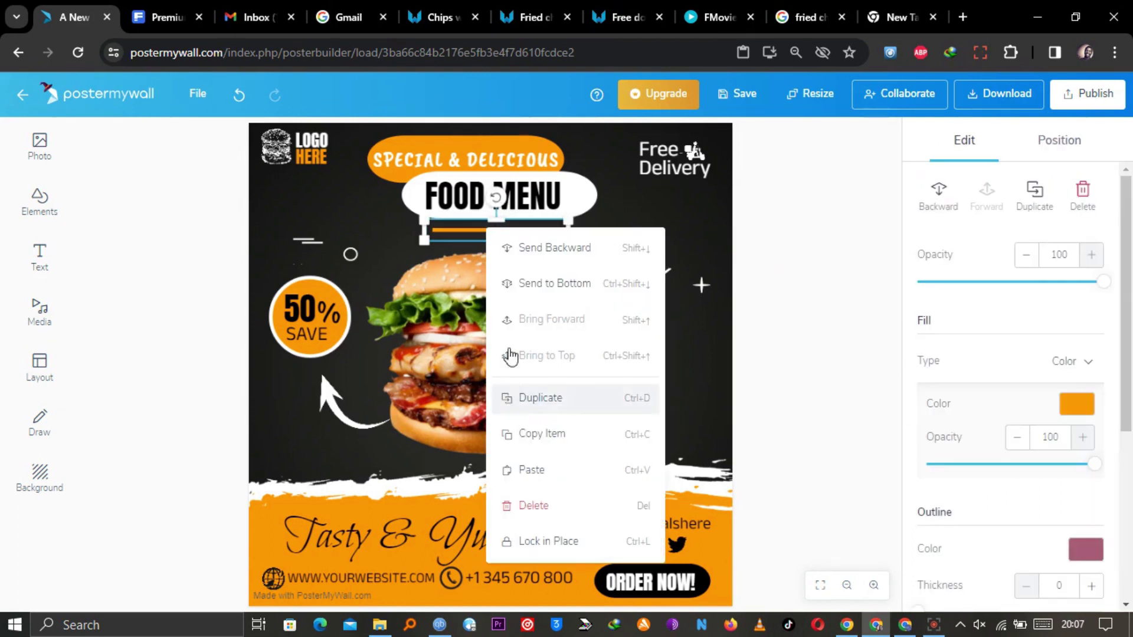
key(ctrl+d)
drag(527, 237, 691, 185)
drag(596, 195, 656, 186)
click(1078, 405)
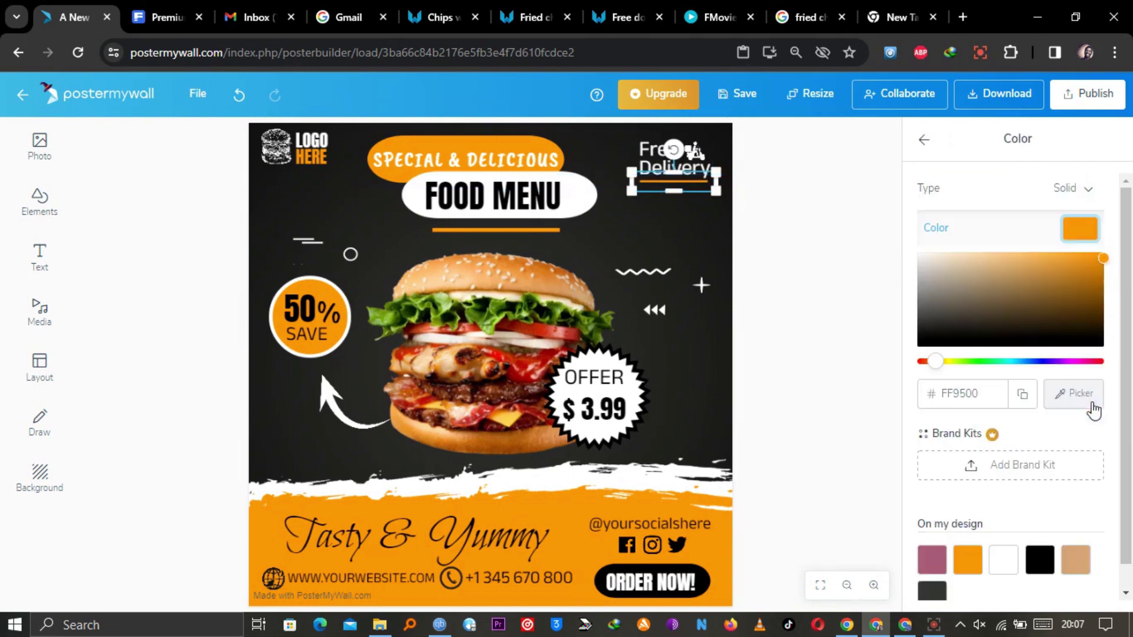
click(1003, 564)
click(791, 291)
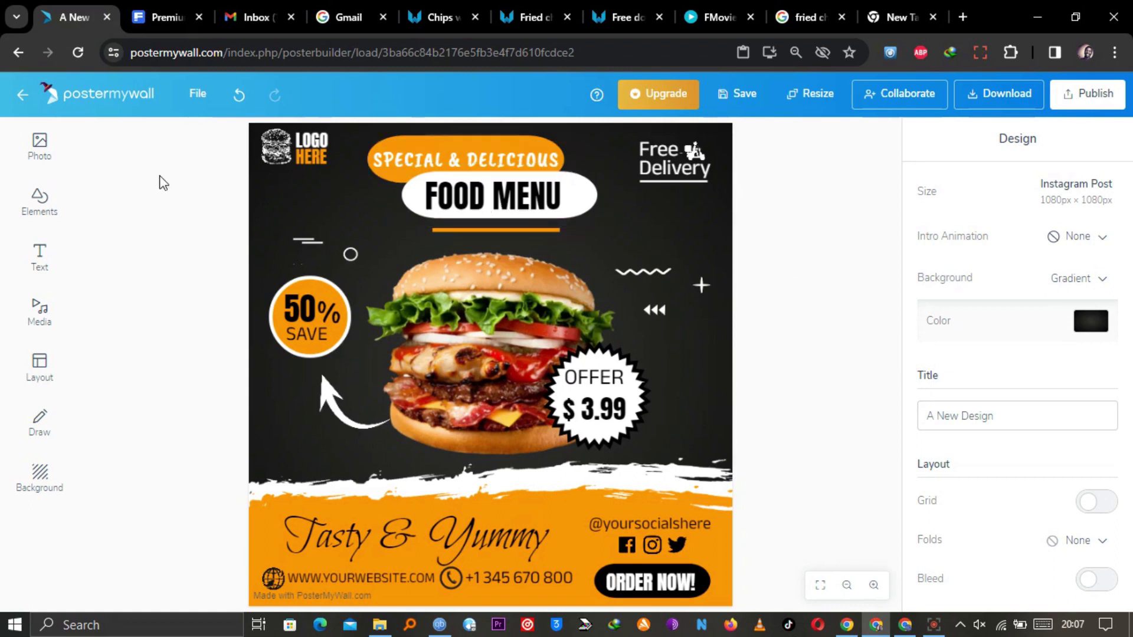
Step: Check the Freepik food menu template for reference, return to the PosterMyWall design and save it
click(163, 17)
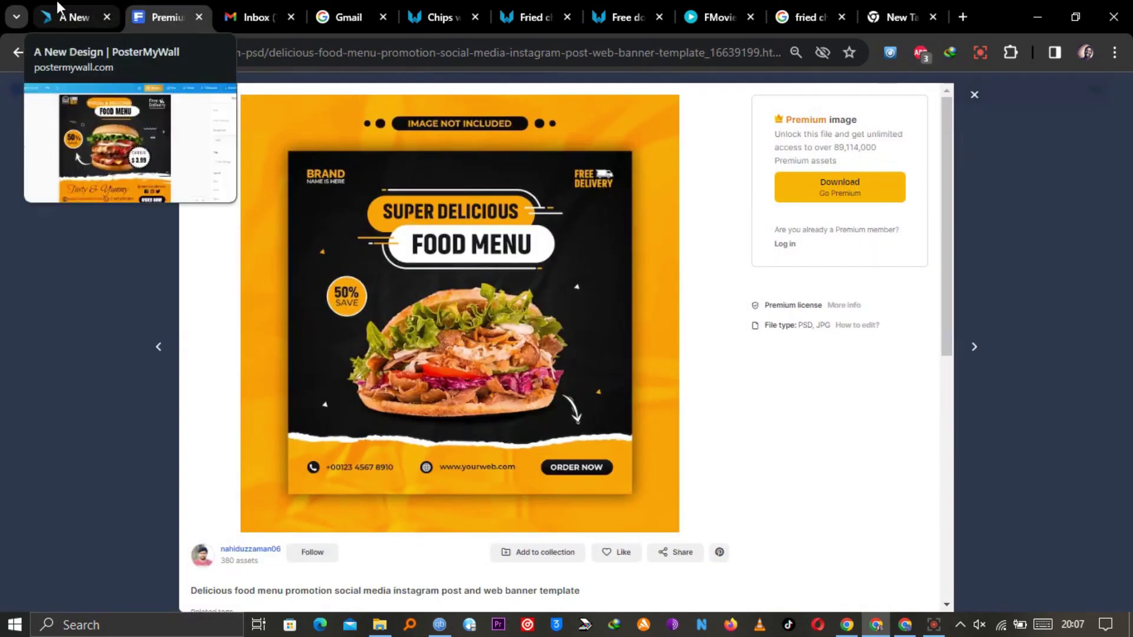
click(56, 3)
click(737, 98)
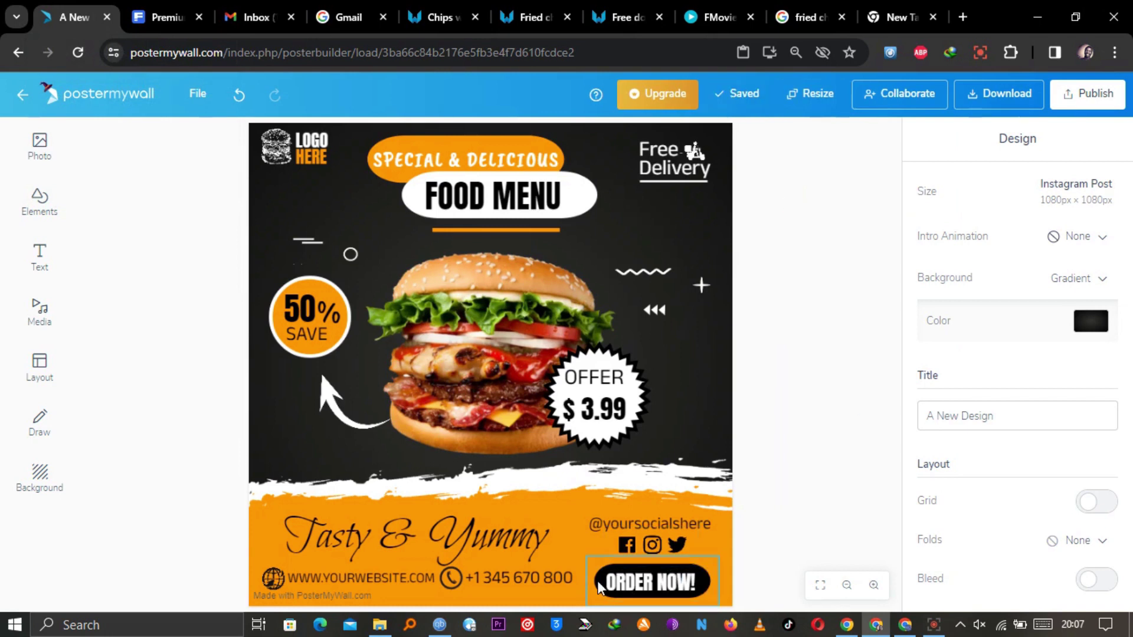
Step: Fine-tune the ORDER NOW! text and the width of the black pill behind it, and save the design
click(633, 582)
drag(602, 601, 595, 603)
drag(597, 561, 599, 561)
click(756, 541)
click(706, 581)
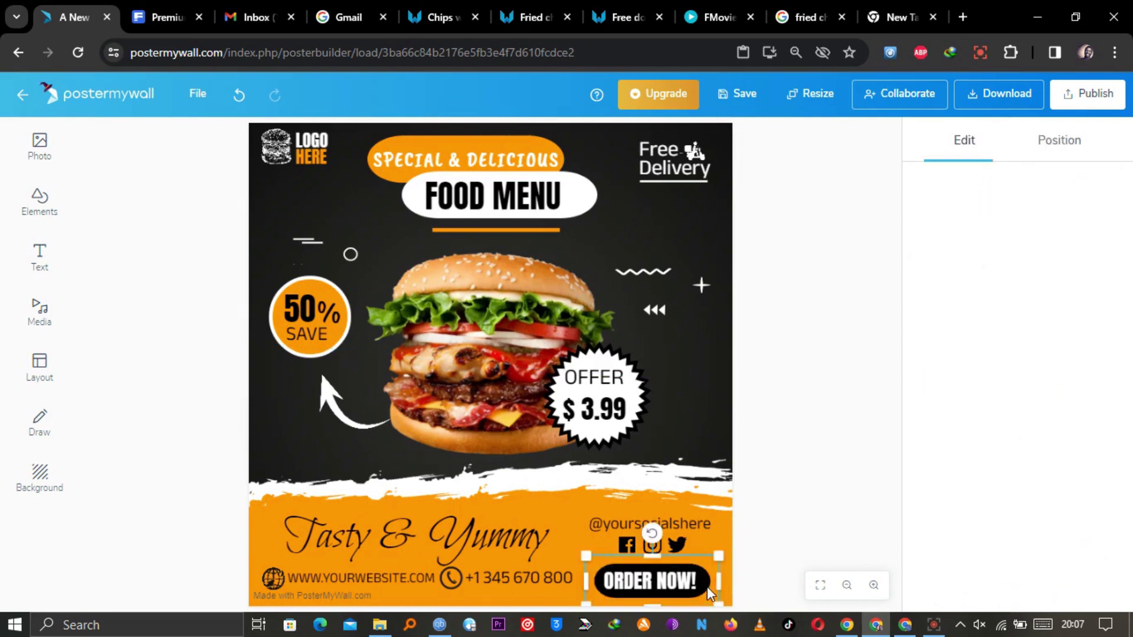
drag(710, 581, 717, 580)
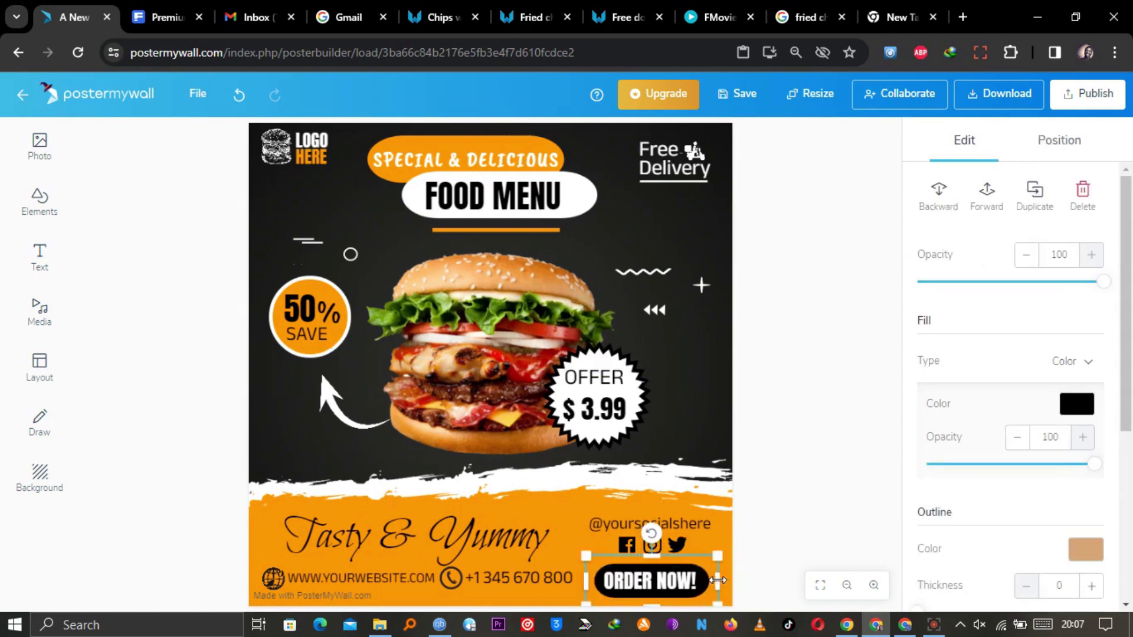
click(784, 528)
click(737, 94)
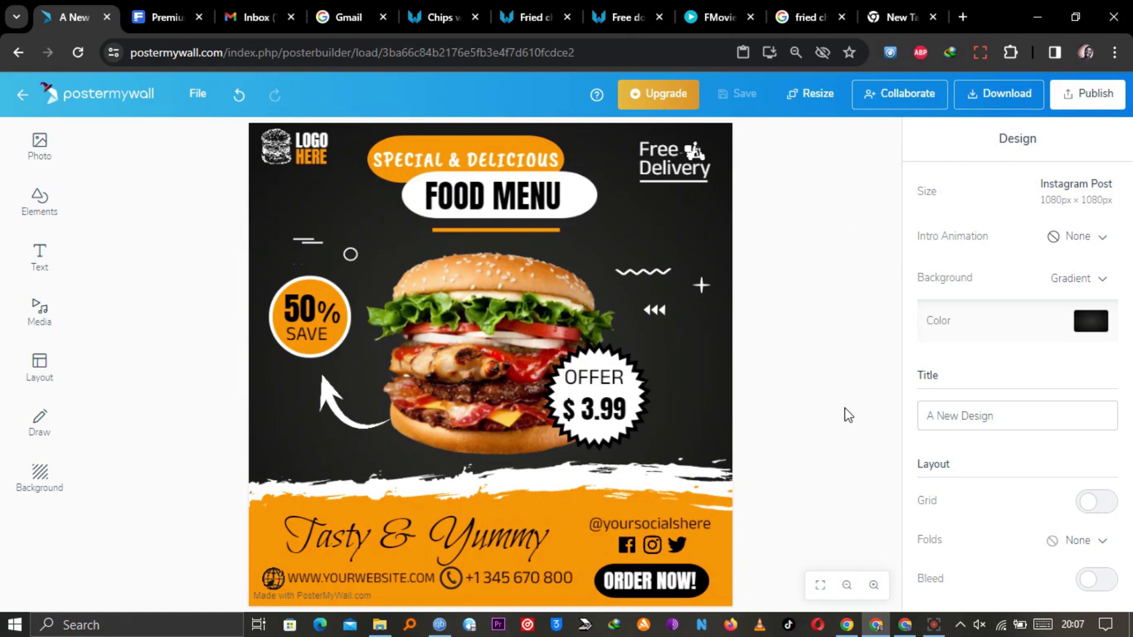
Step: Try to submit the design as a template, and reopen it for editing from the saved designs
click(195, 94)
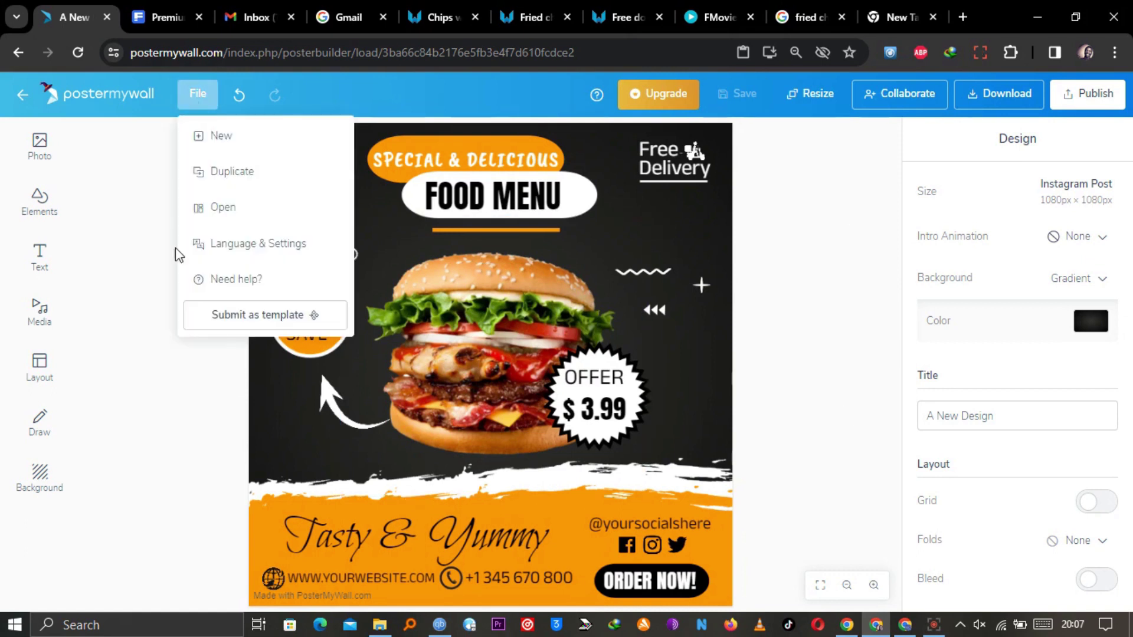
click(220, 313)
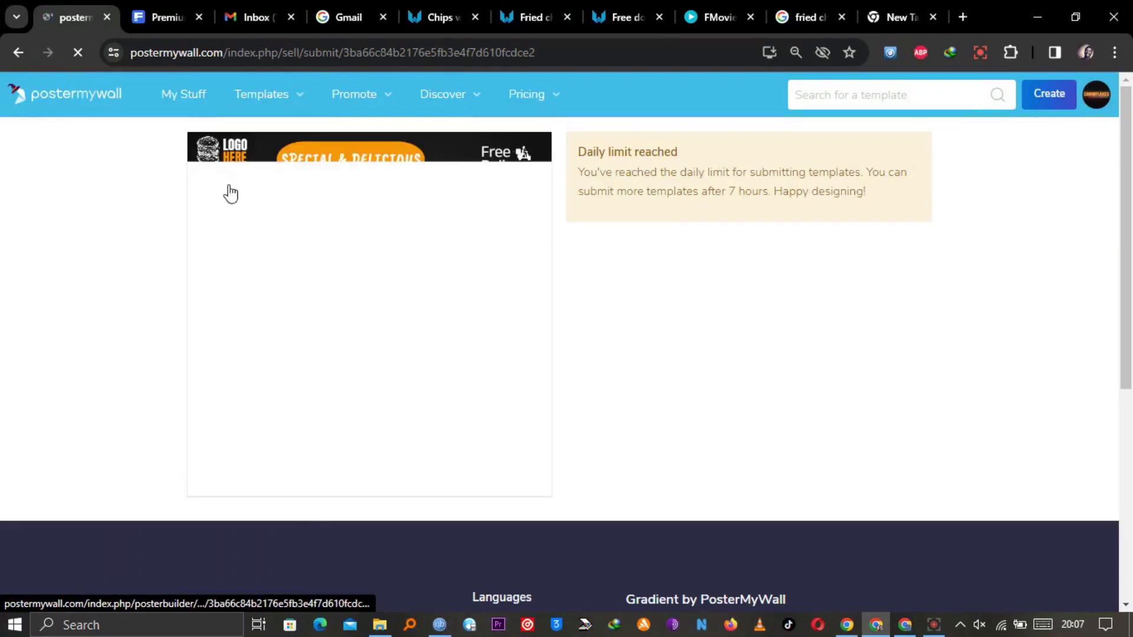
click(103, 97)
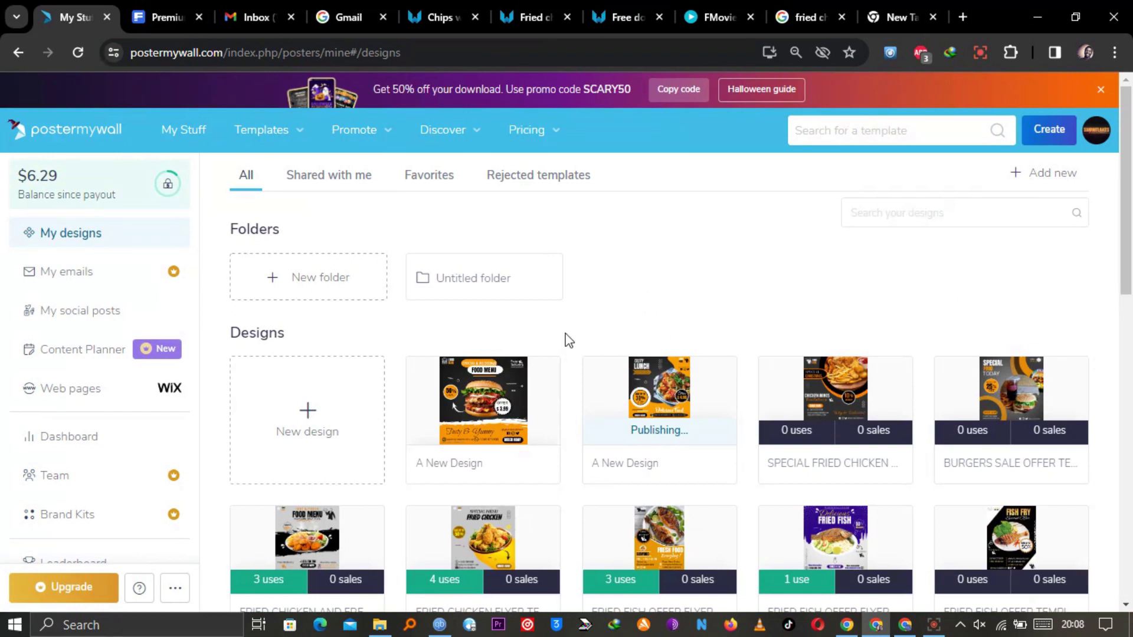
click(544, 467)
click(583, 545)
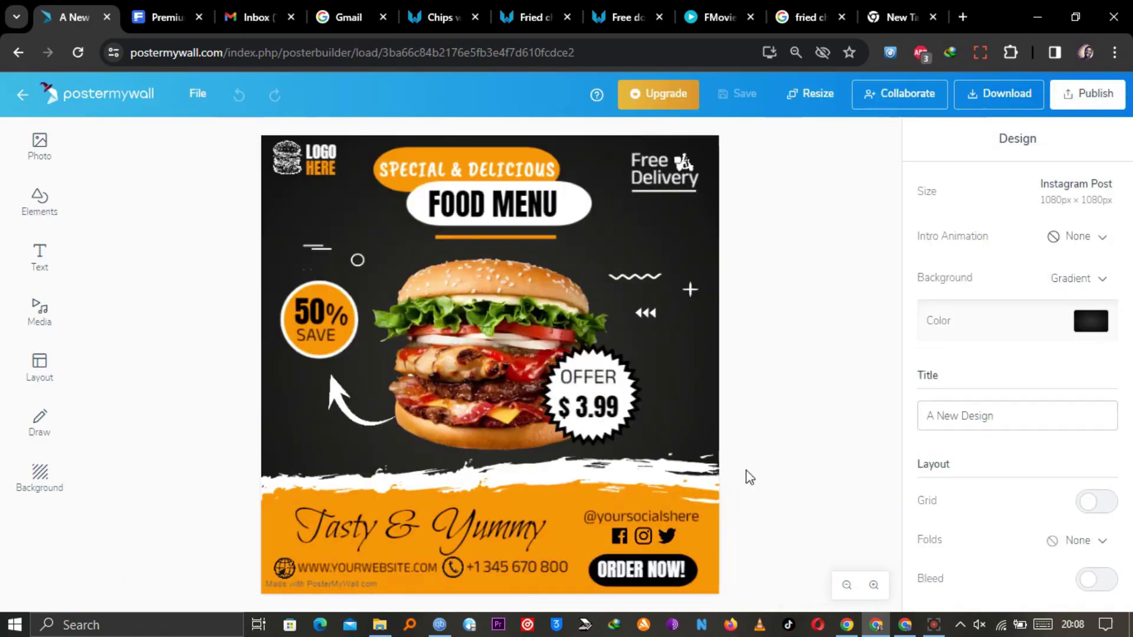
Step: Shift the zigzag decoration toward the canvas's right edge so its cross falls outside the design, and save
drag(650, 316, 656, 328)
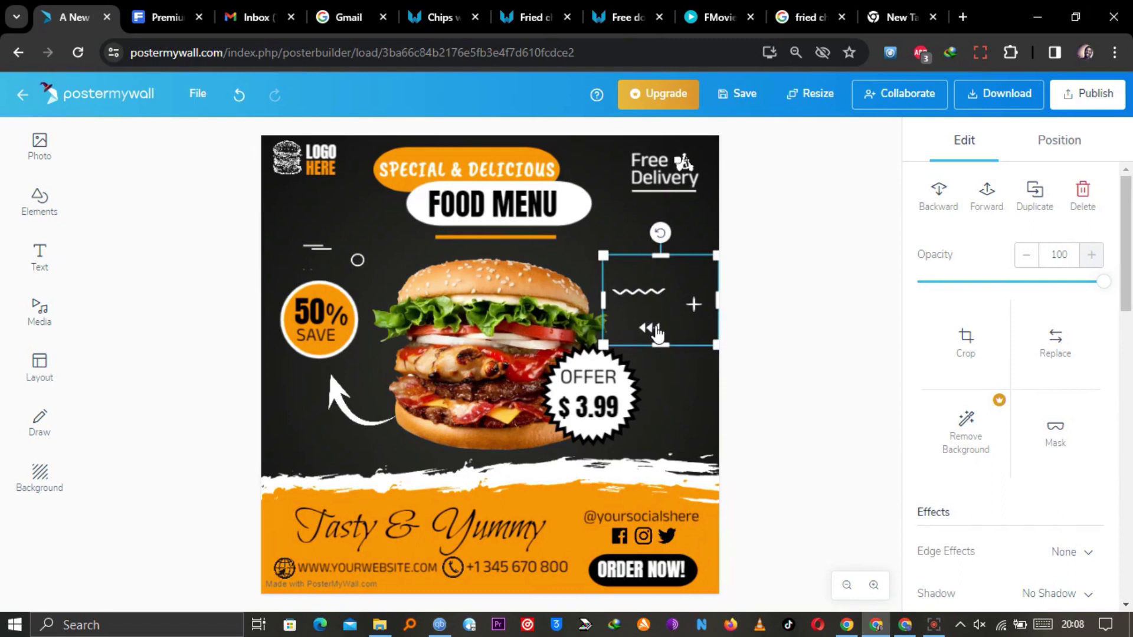
drag(654, 330, 692, 320)
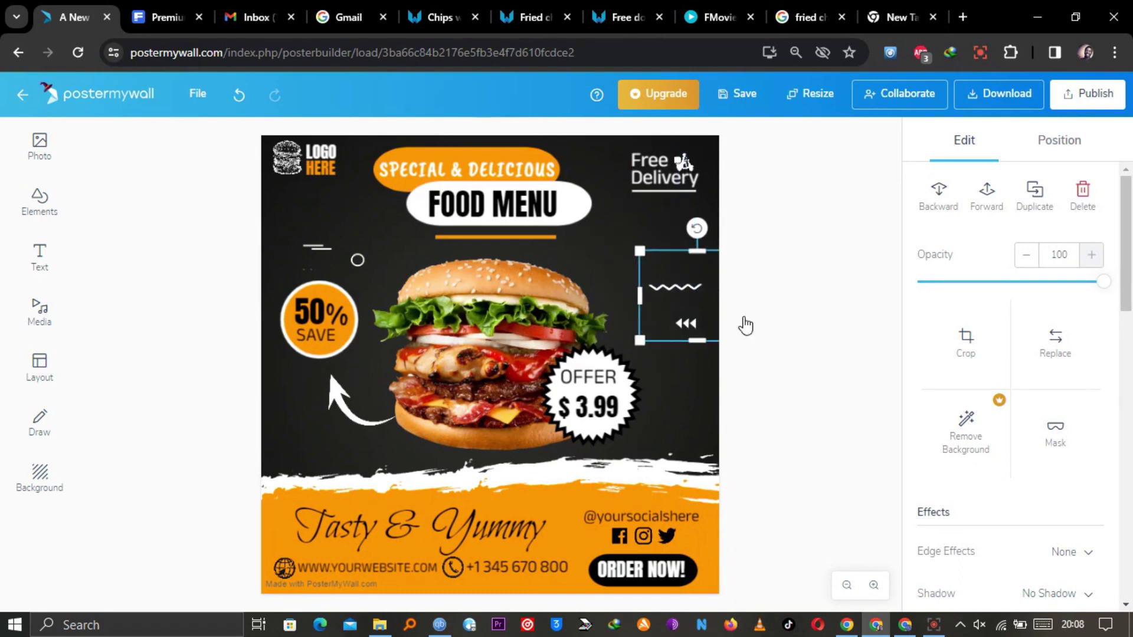
click(810, 319)
click(737, 93)
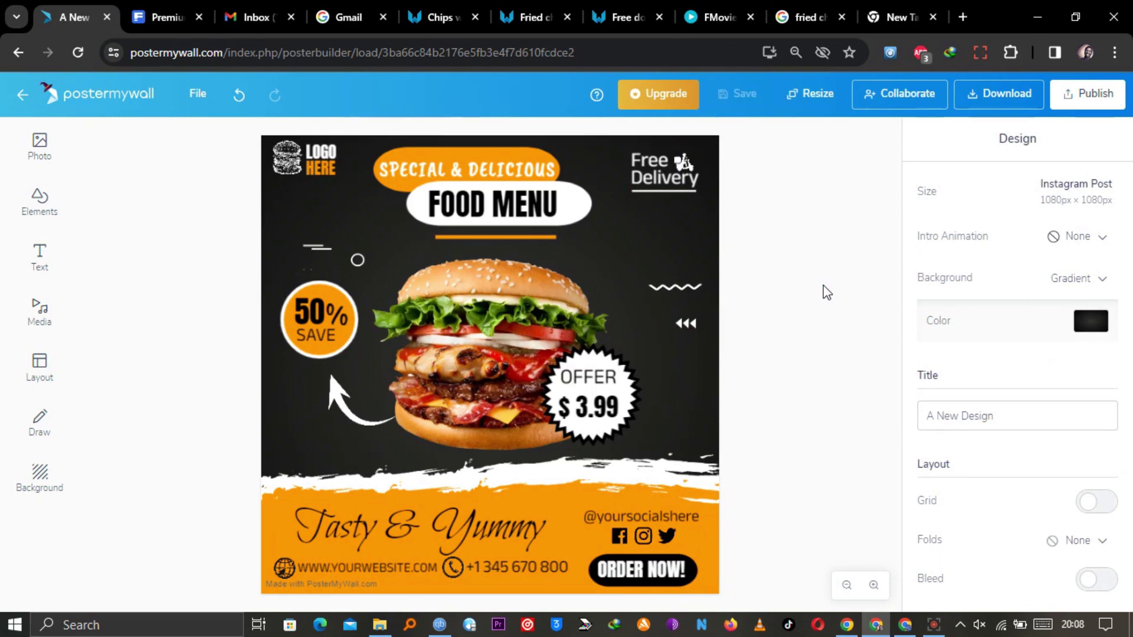
Step: Reapply the free crop around the zigzag and arrowheads decoration and save the design
click(828, 317)
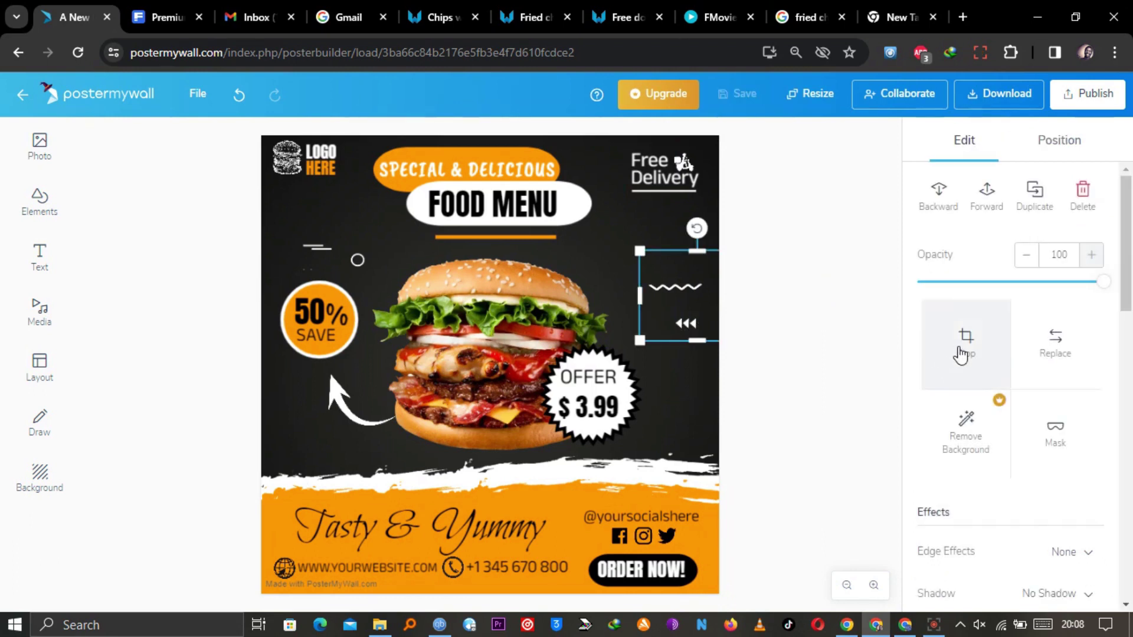
click(961, 354)
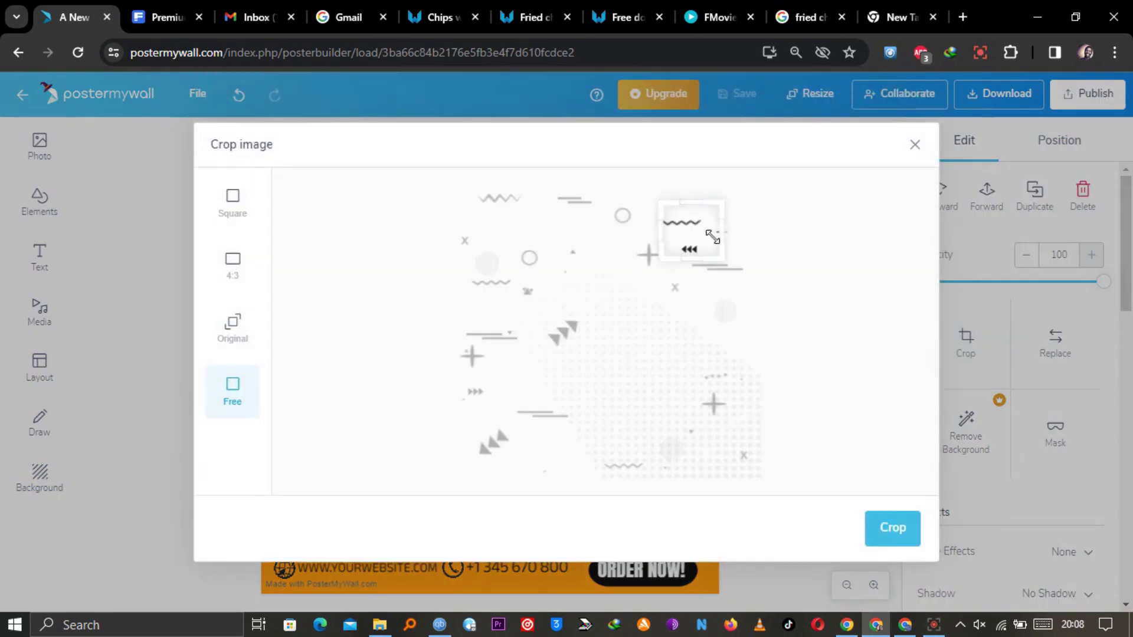
click(893, 534)
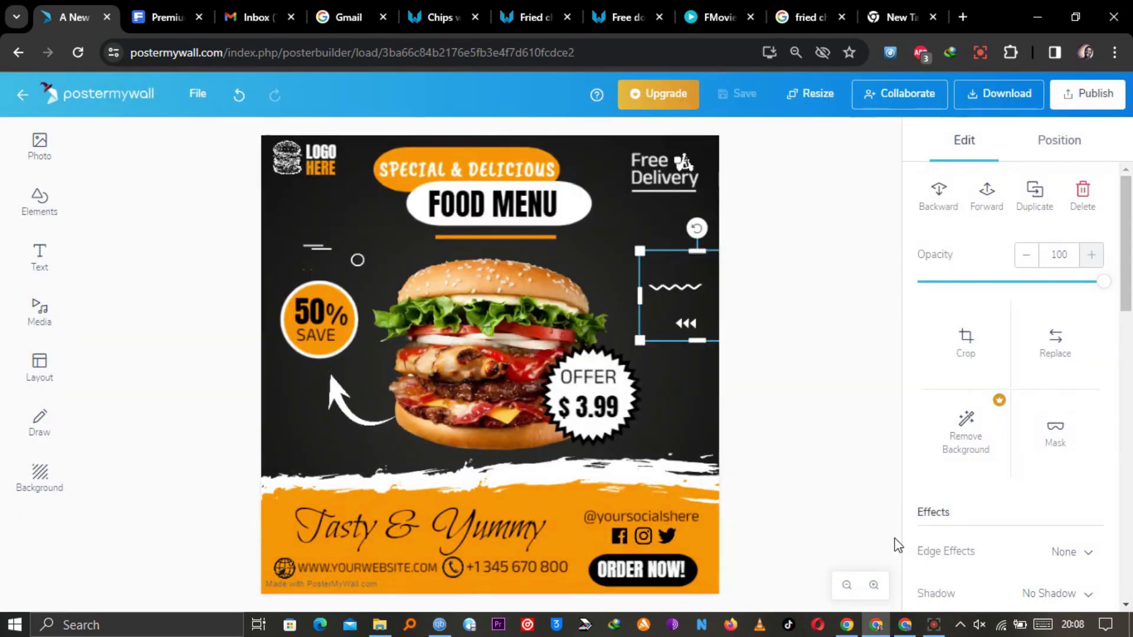
click(830, 430)
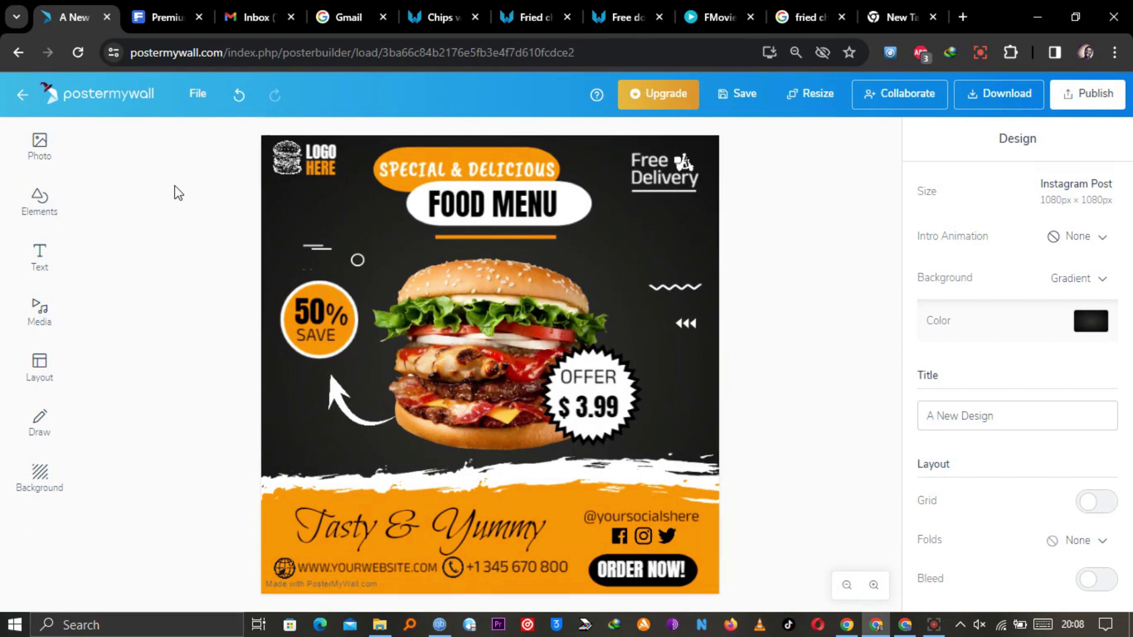
click(778, 92)
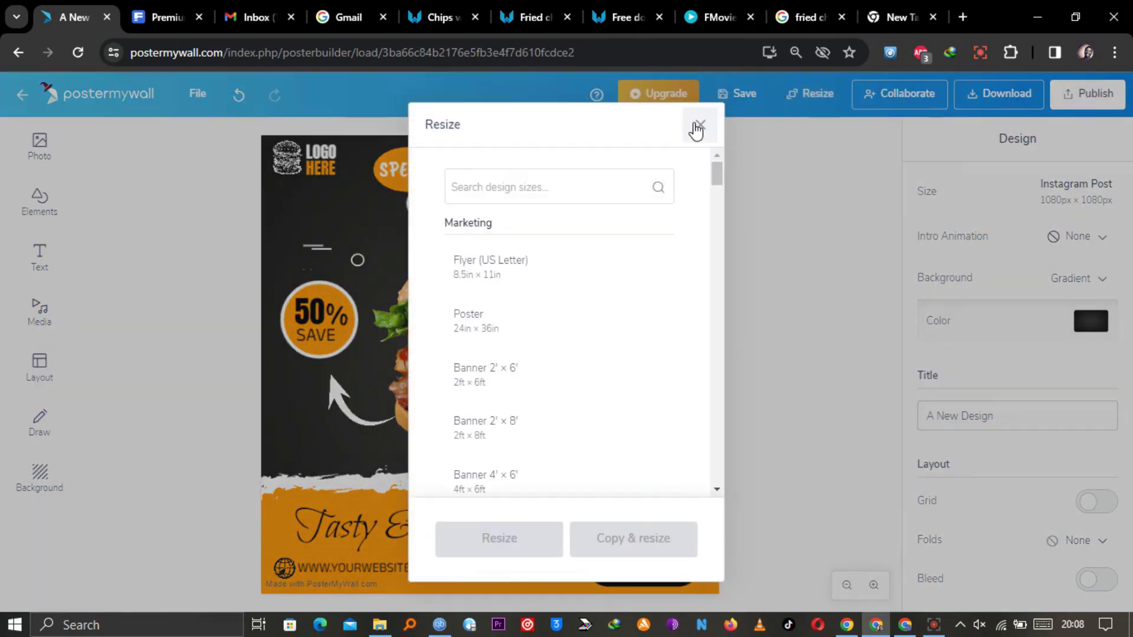
click(696, 126)
click(745, 106)
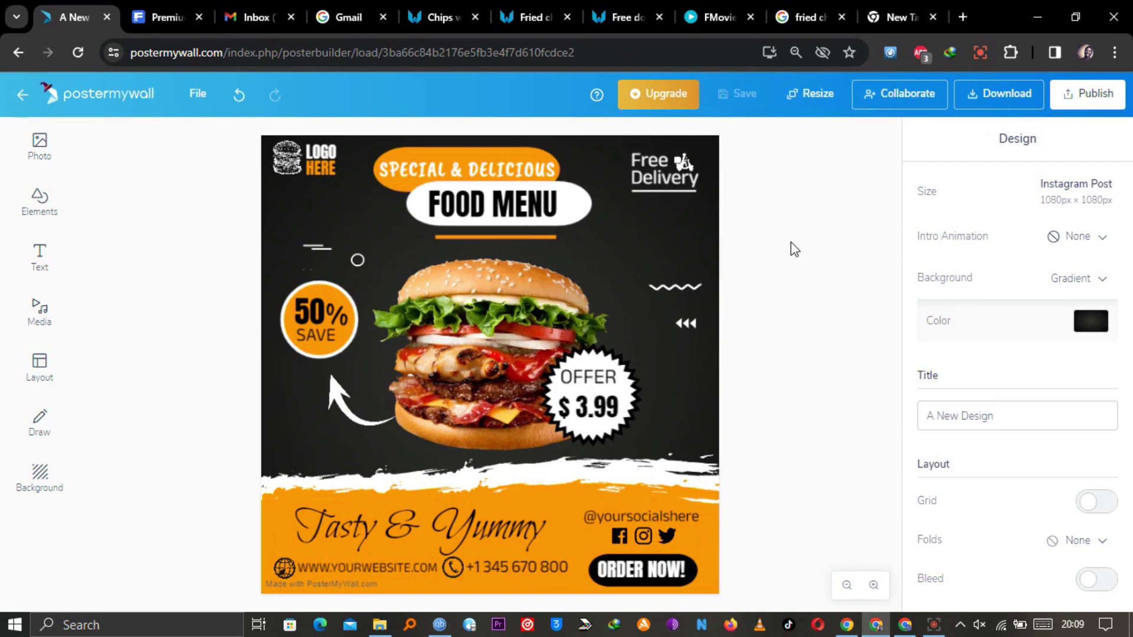
Step: Duplicate the orange line beneath FOOD MENU, place the copy above the SPECIAL & DELICIOUS pill, and fill it white
click(472, 242)
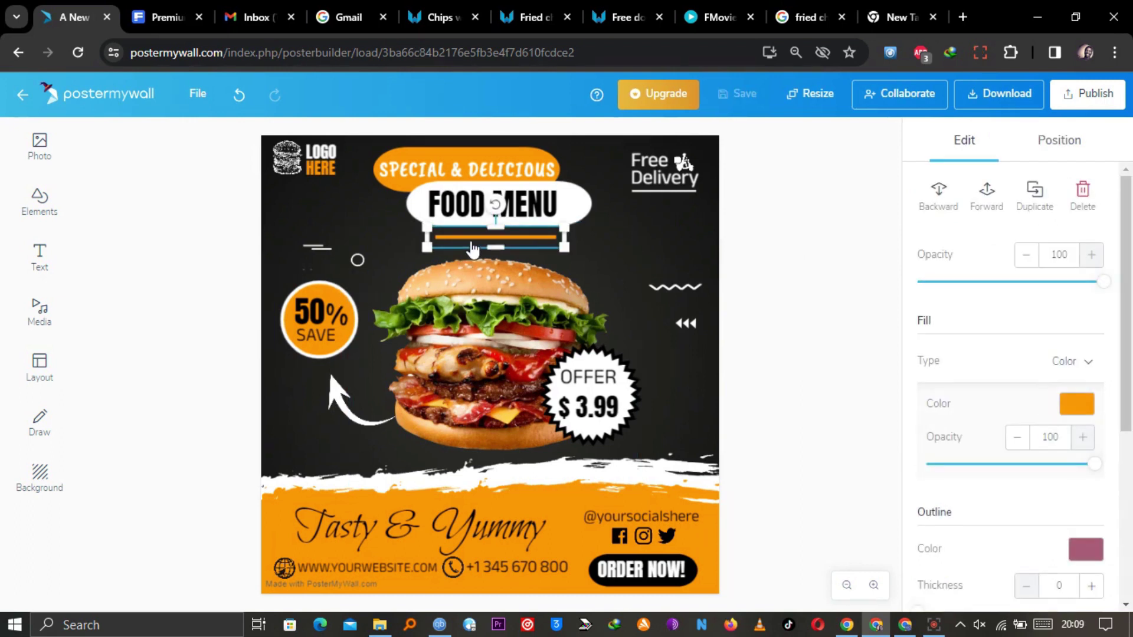
right_click(472, 242)
click(513, 411)
drag(496, 237, 459, 136)
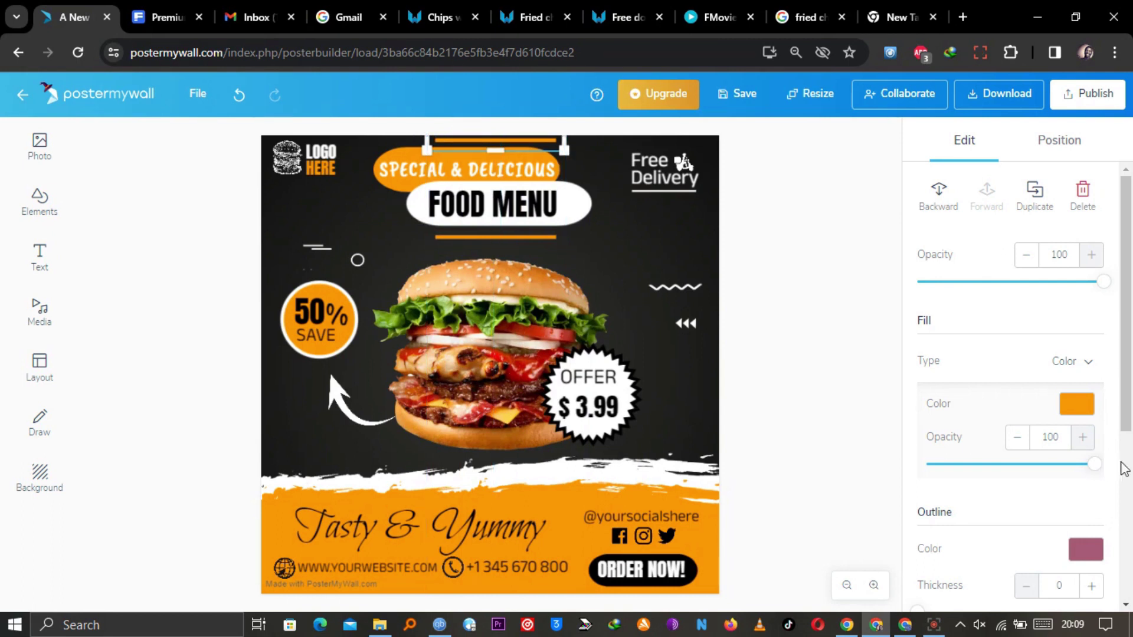
click(1077, 405)
click(968, 559)
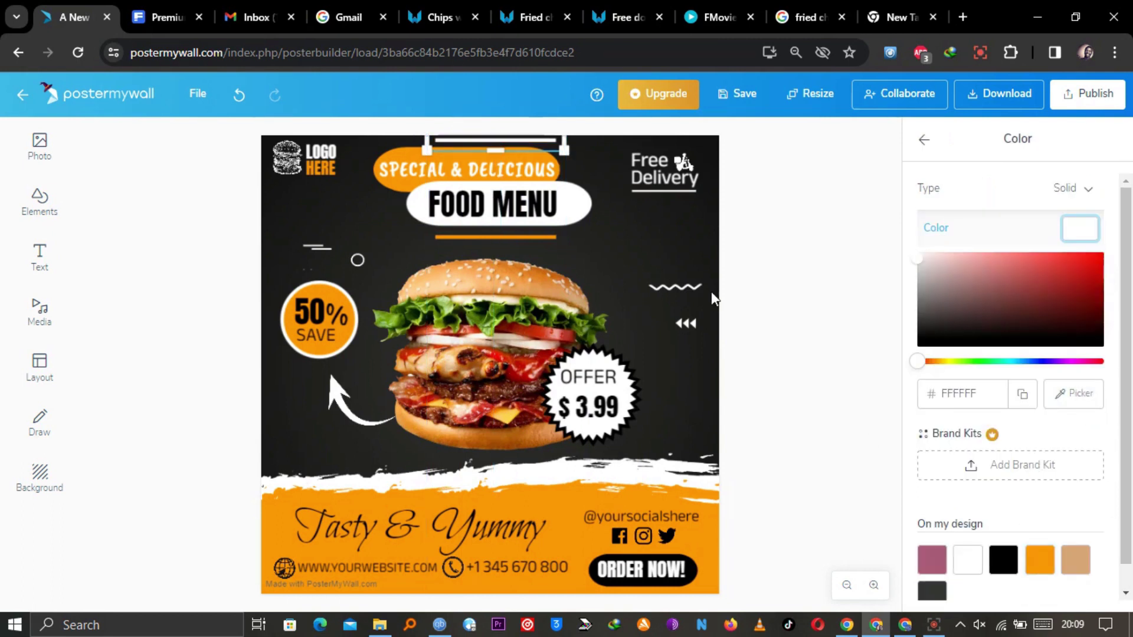
click(773, 258)
Step: Move the title pills, both accent lines and the burger down together slightly, and nudge the burger back up
drag(406, 136, 495, 241)
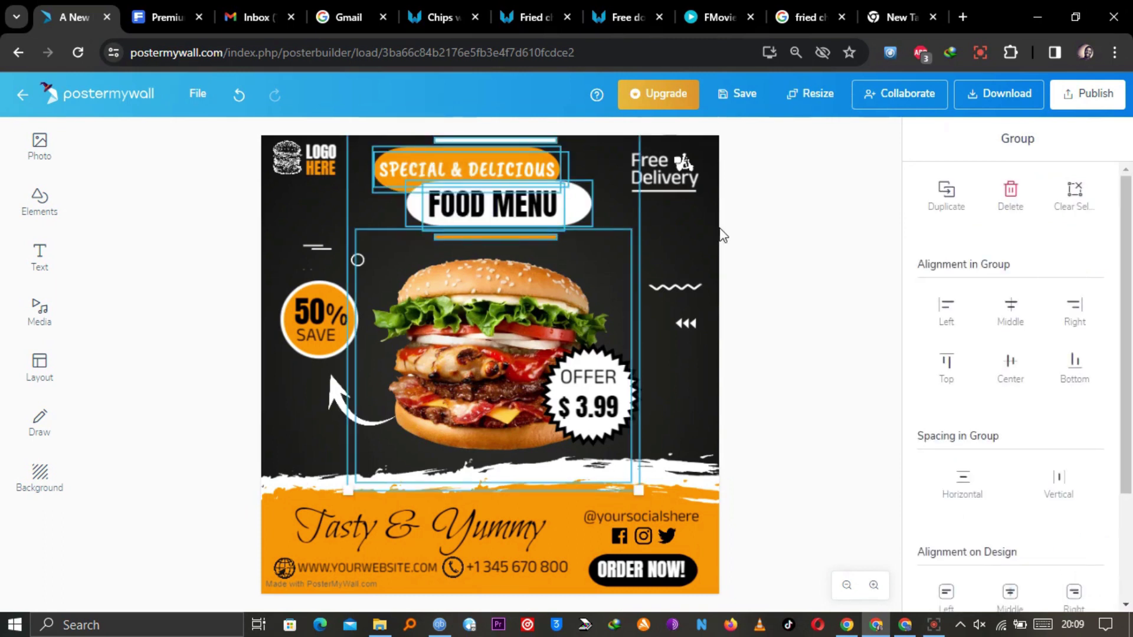
drag(503, 303, 505, 306)
click(815, 321)
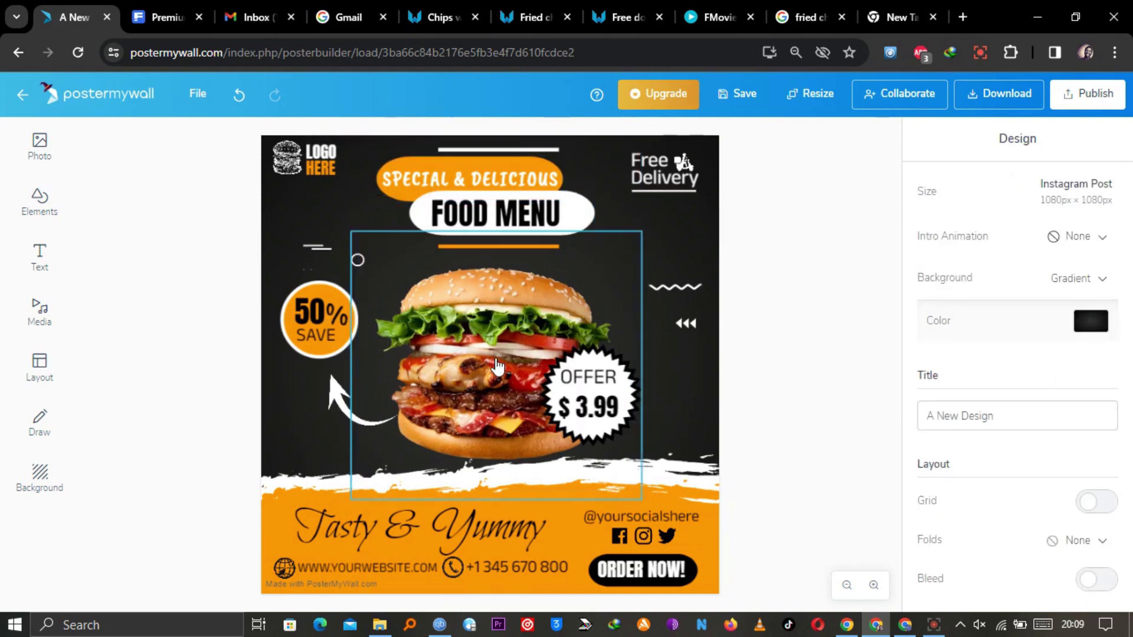
click(502, 354)
click(777, 322)
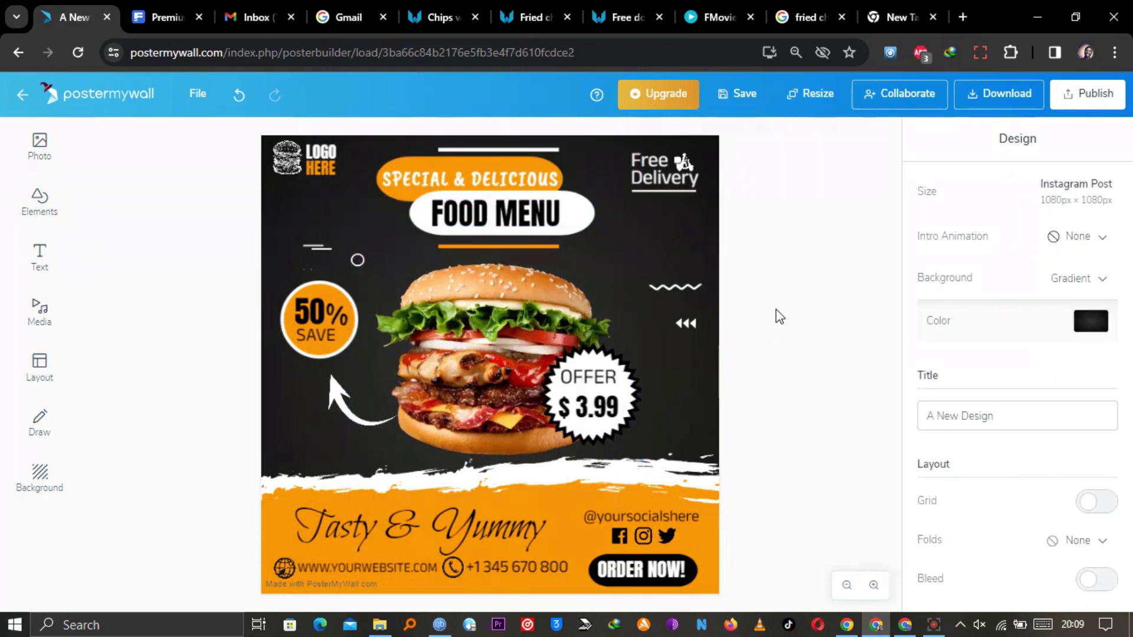
Step: Add the grey smoke image from My Photos to the design
click(39, 146)
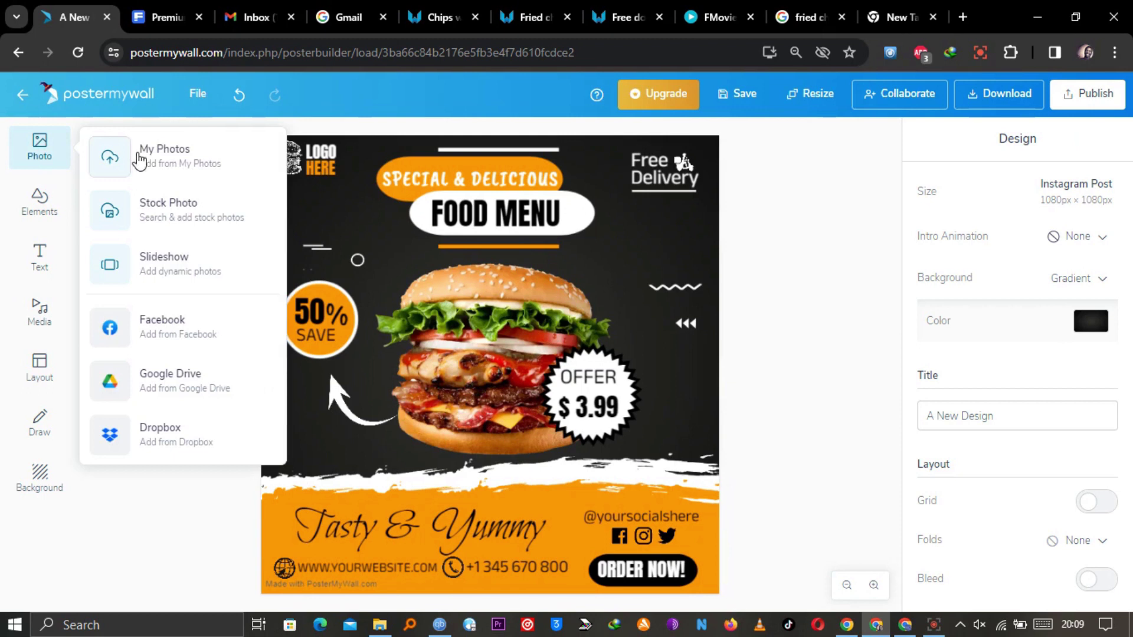
click(140, 154)
scroll(1070, 337, down, 10)
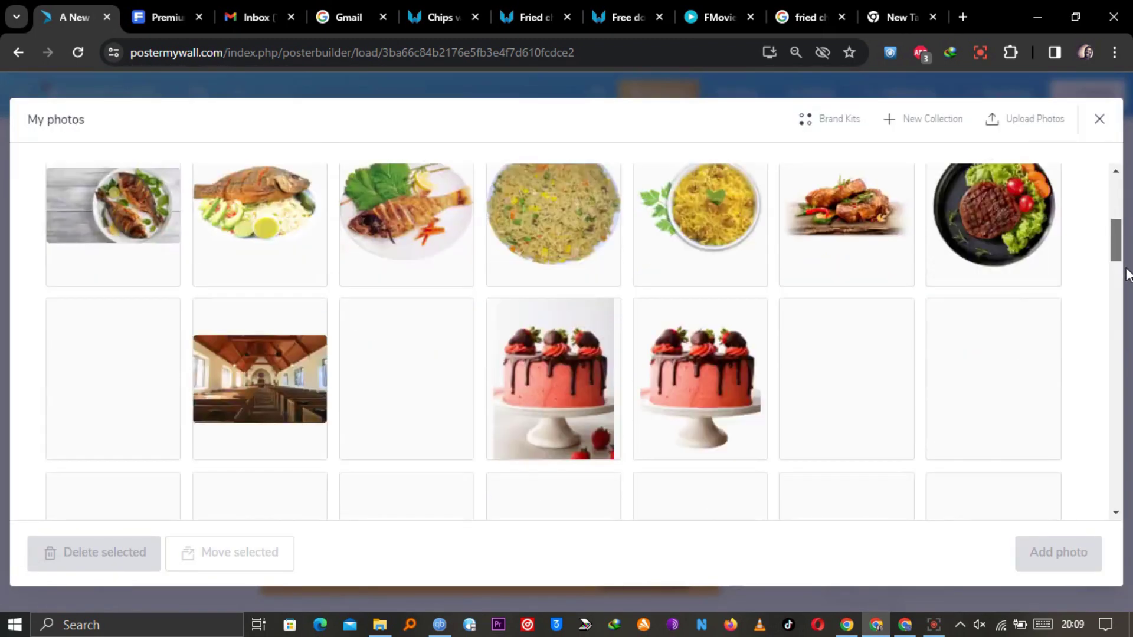
scroll(1127, 339, down, 1)
drag(1120, 328, 1128, 477)
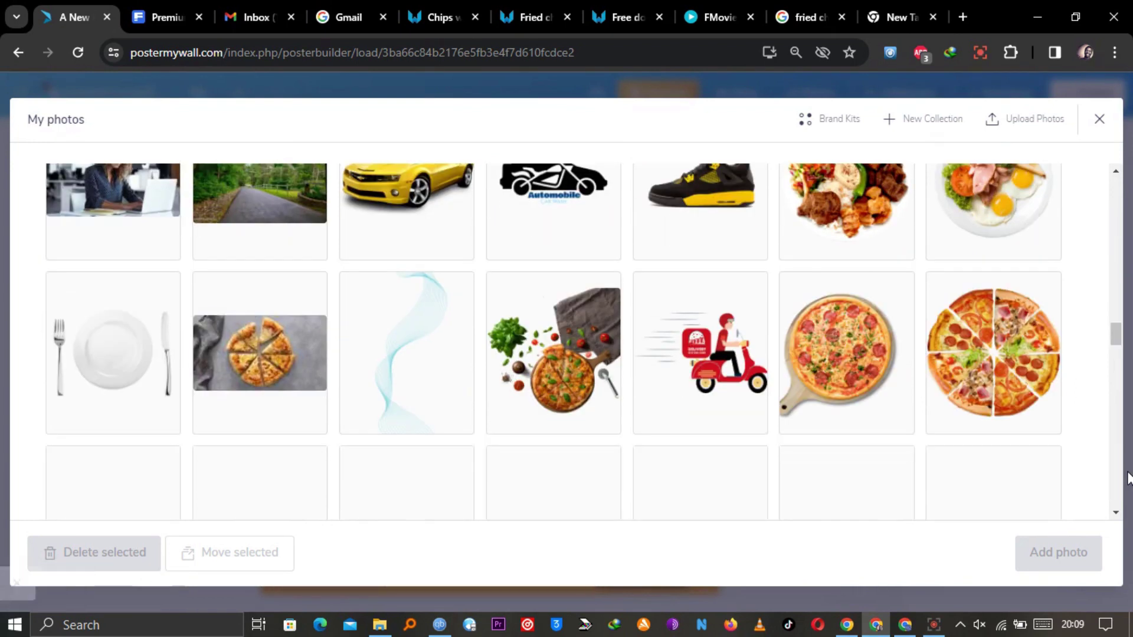
drag(1120, 349, 1123, 446)
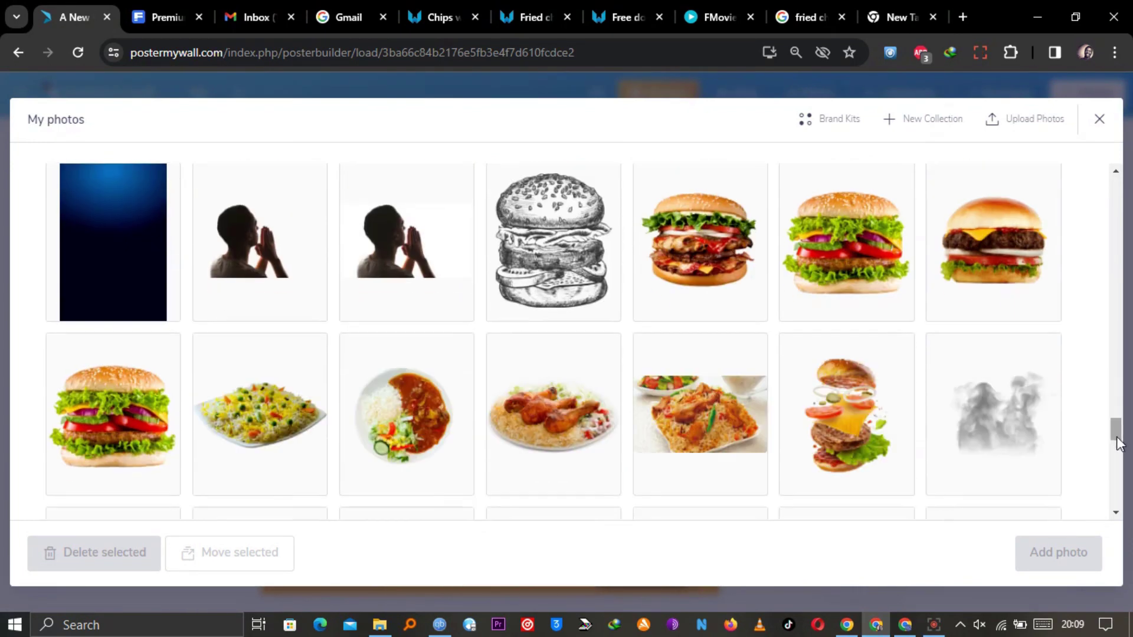
click(1025, 399)
click(1087, 561)
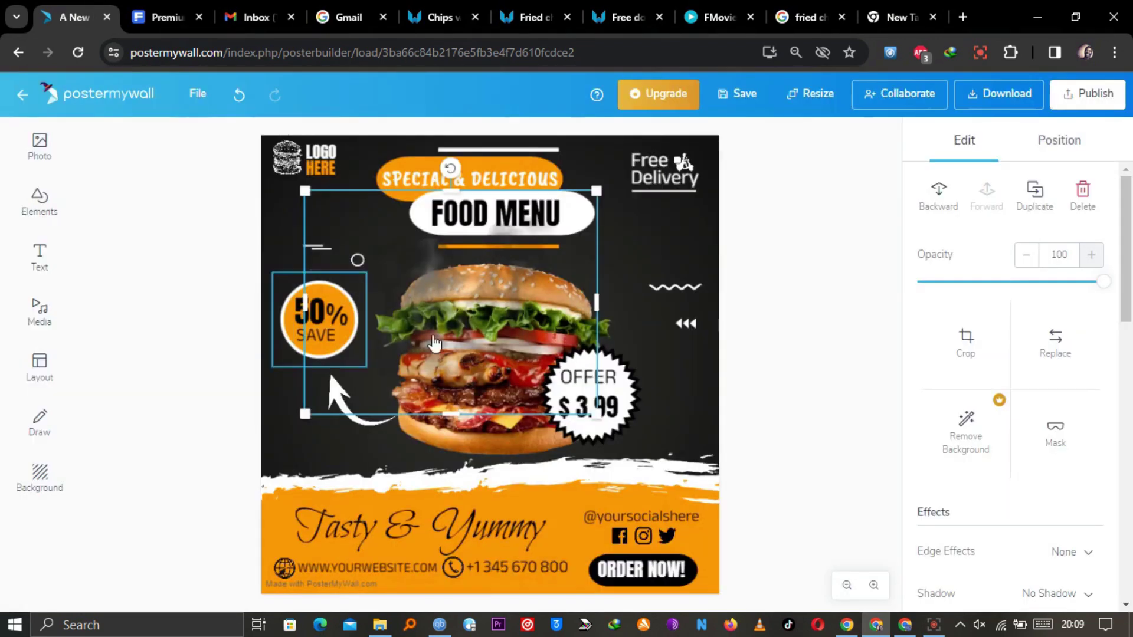
Step: Enlarge the smoke image and position it over the burger, sending it one layer backward
drag(340, 225, 323, 206)
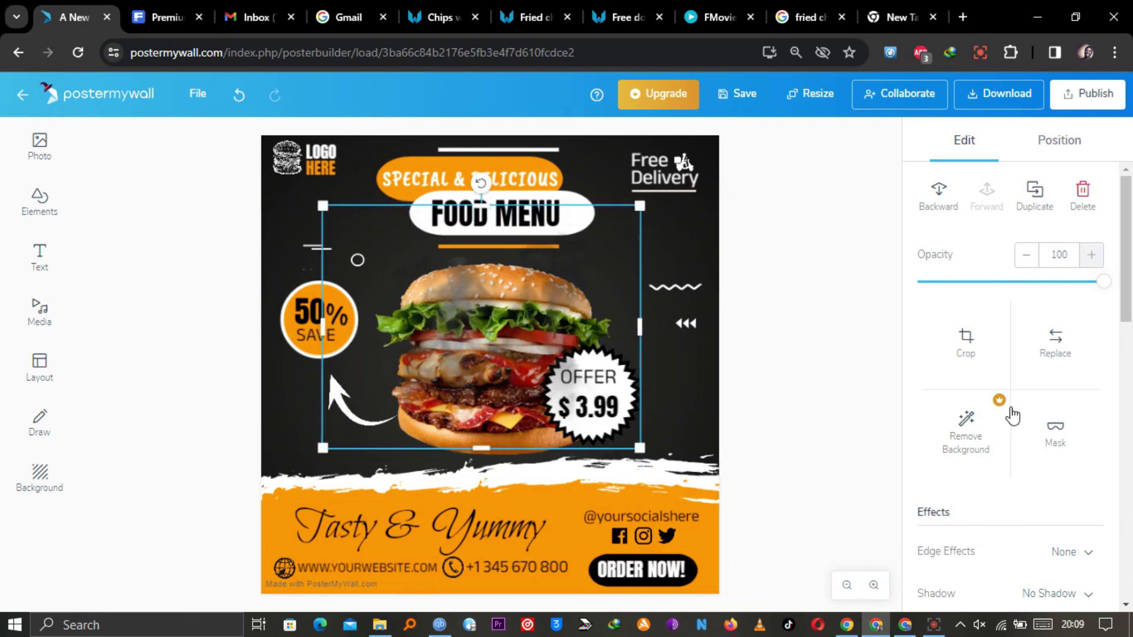
scroll(1087, 362, down, 10)
scroll(1106, 374, up, 10)
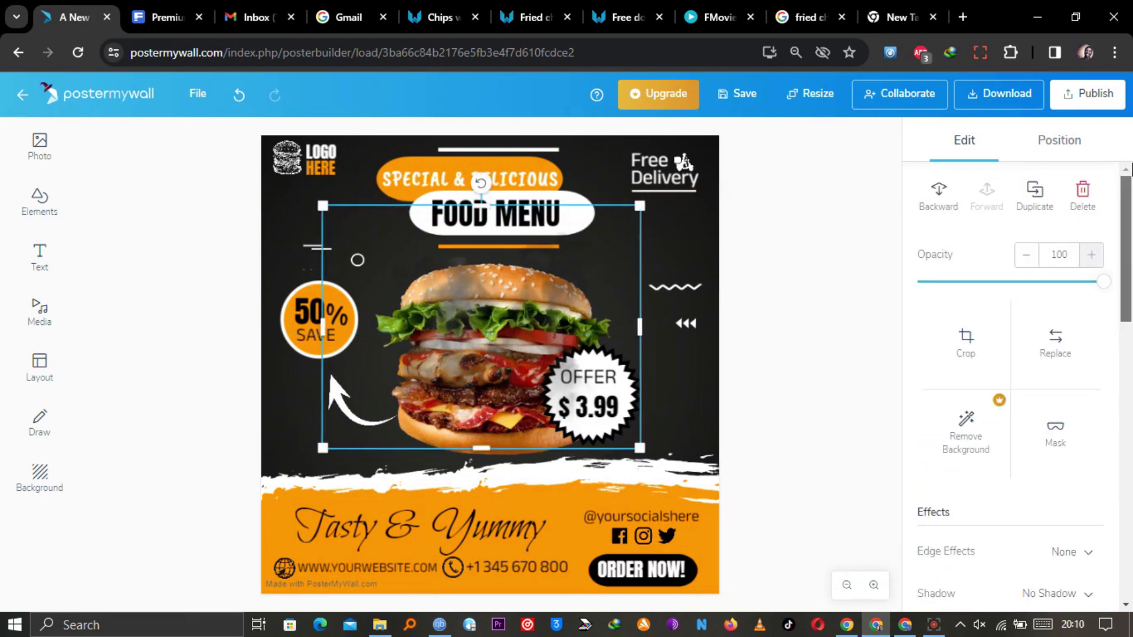
click(933, 194)
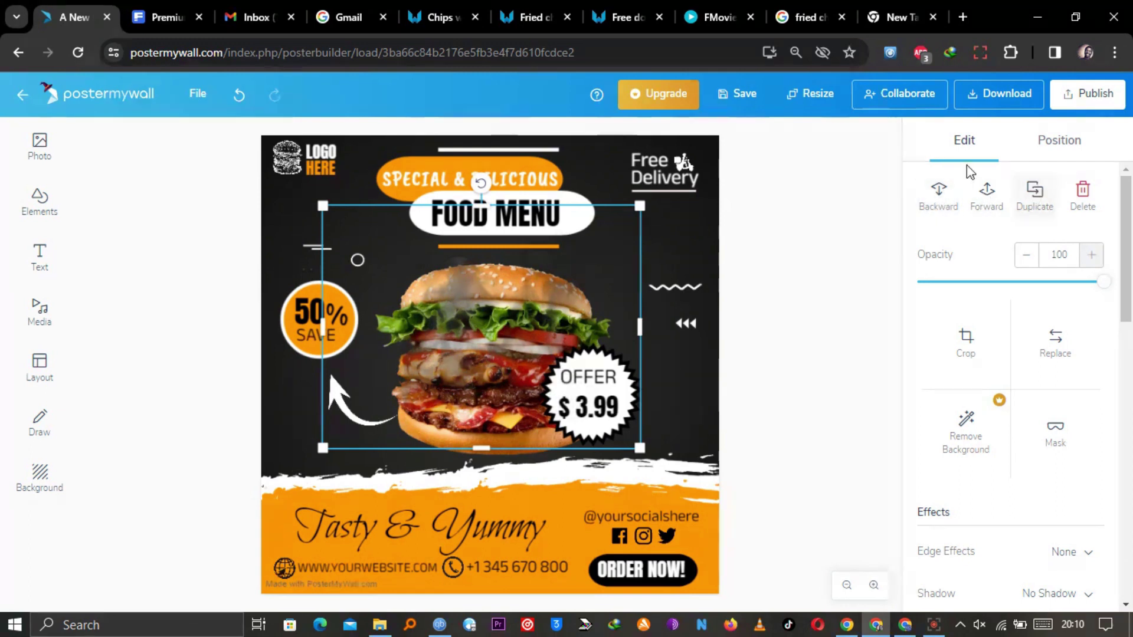
Step: Turn on the tint for the smoke image and set the tint color to white
scroll(1131, 278, down, 10)
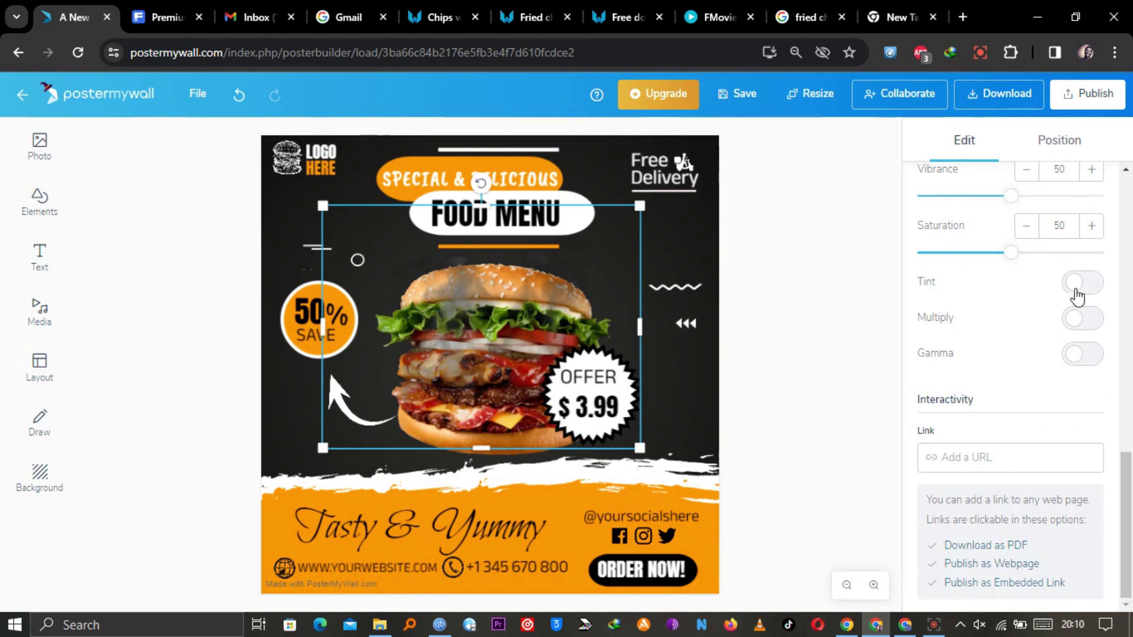
click(1080, 282)
click(1082, 332)
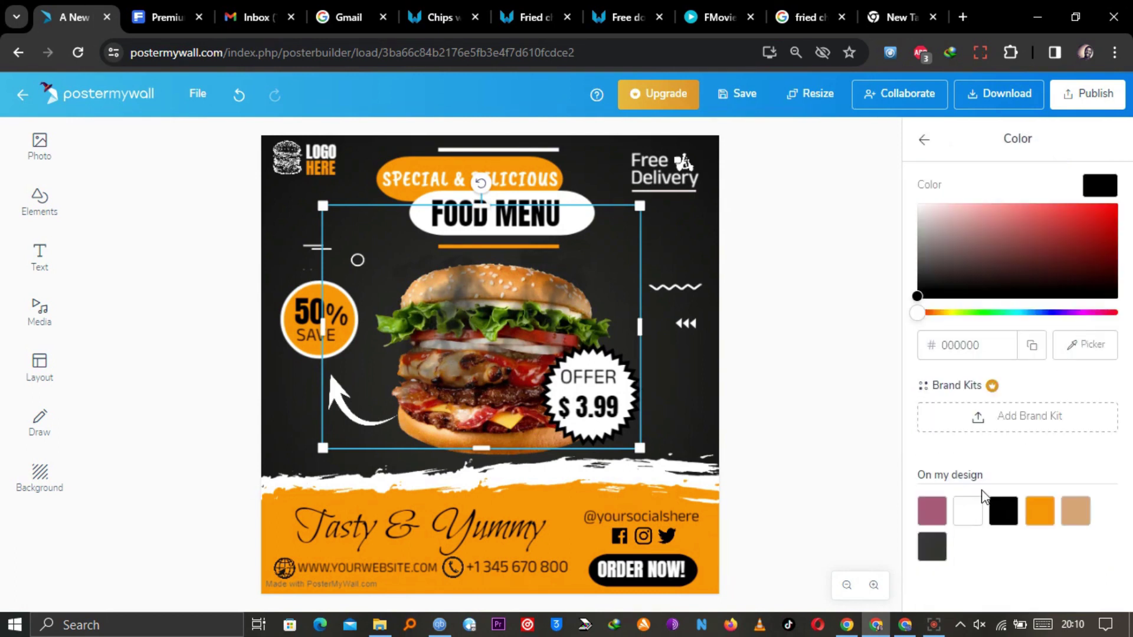
click(967, 510)
click(923, 142)
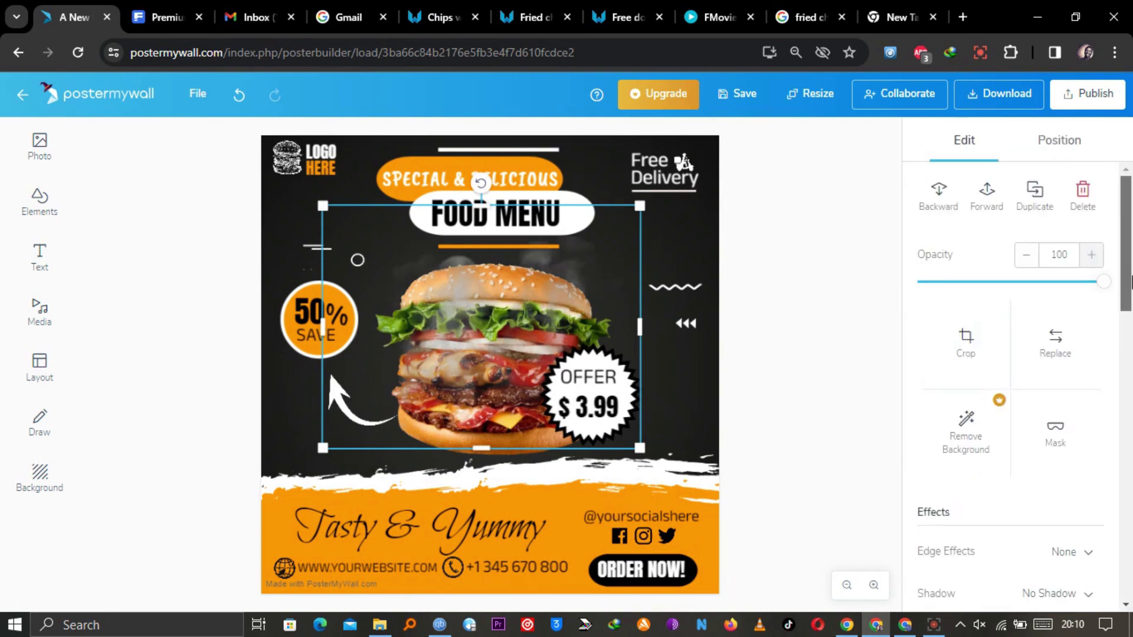
Step: Raise the opacity of the smoke image's white tint toward its maximum and save the design
scroll(1049, 375, down, 10)
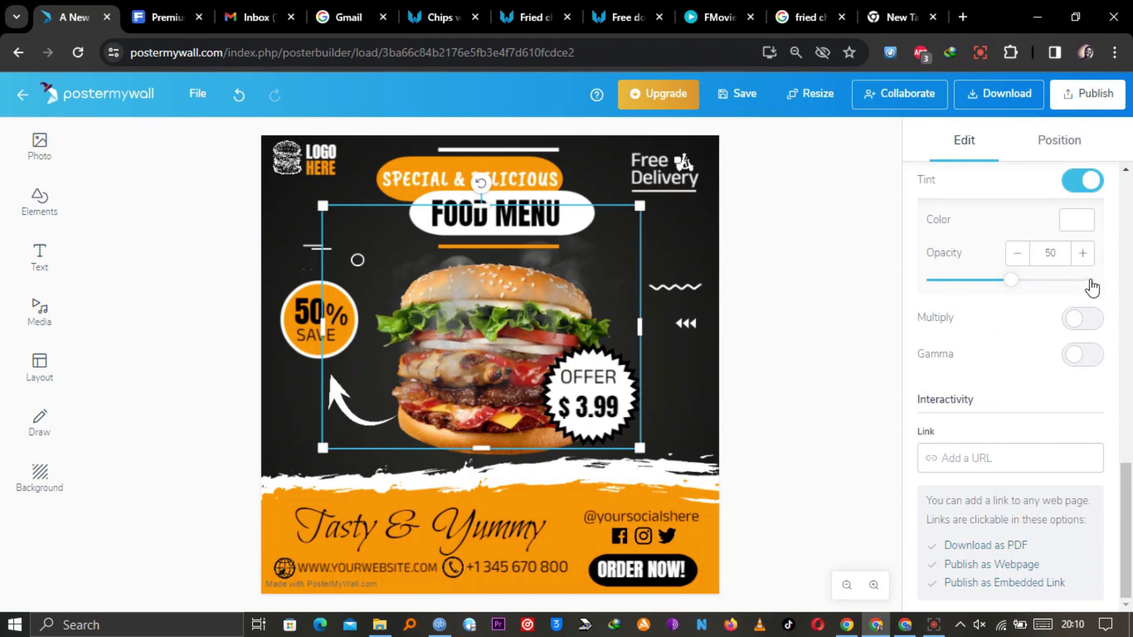
click(1092, 287)
click(826, 359)
click(738, 94)
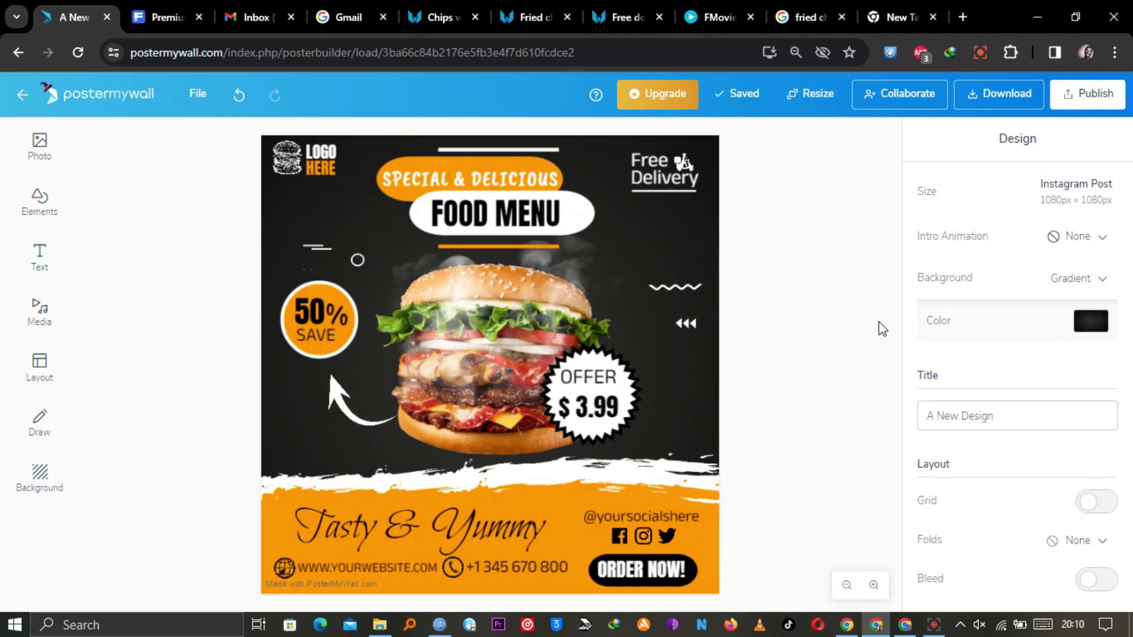
Step: Nudge the torn-edge brush band below the burger slightly down, save the design, and return to the My Stuff page
click(538, 472)
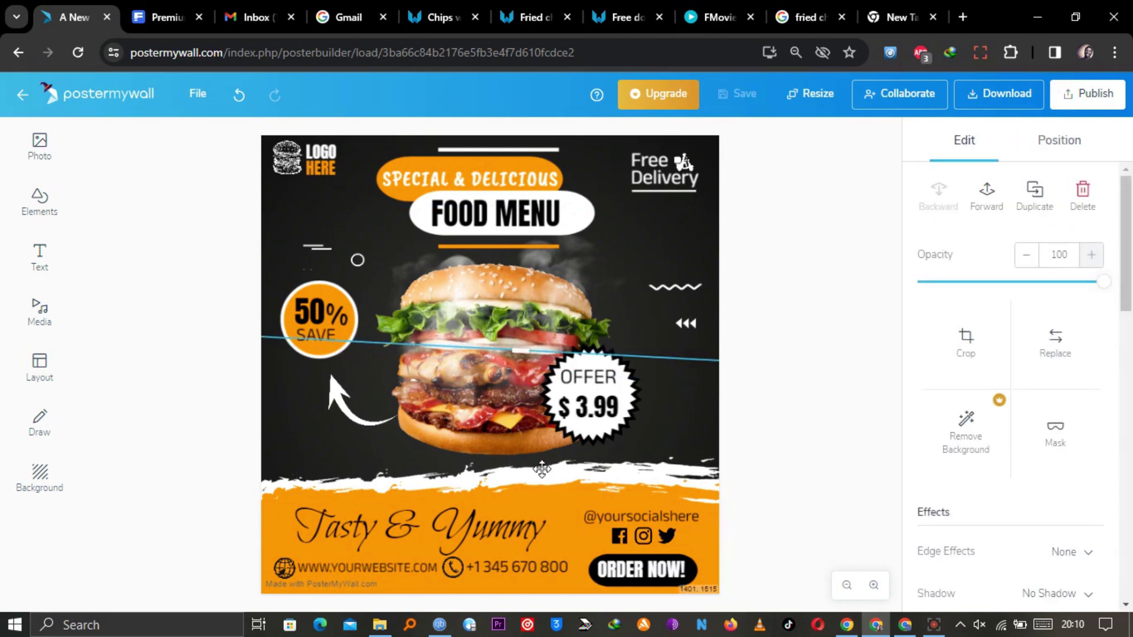
click(751, 430)
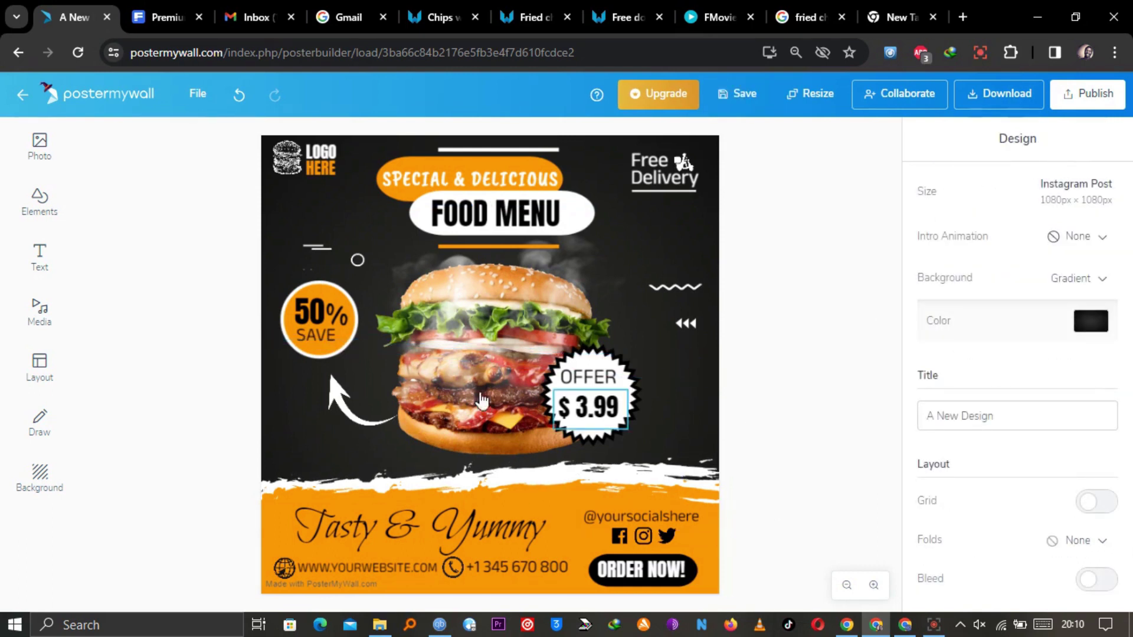
click(738, 95)
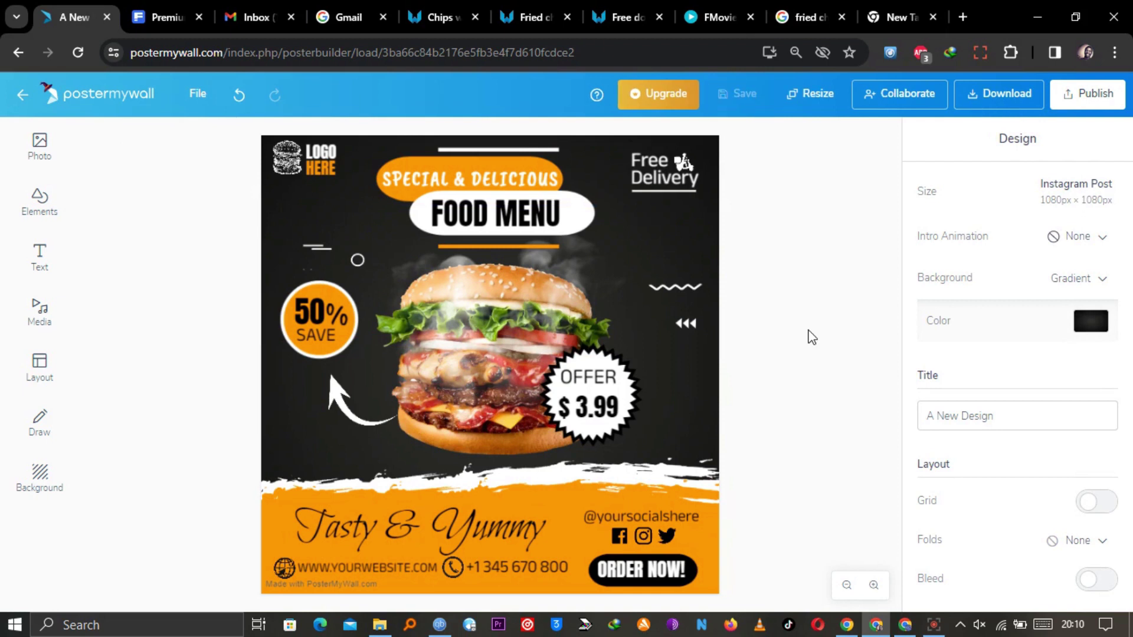
click(80, 105)
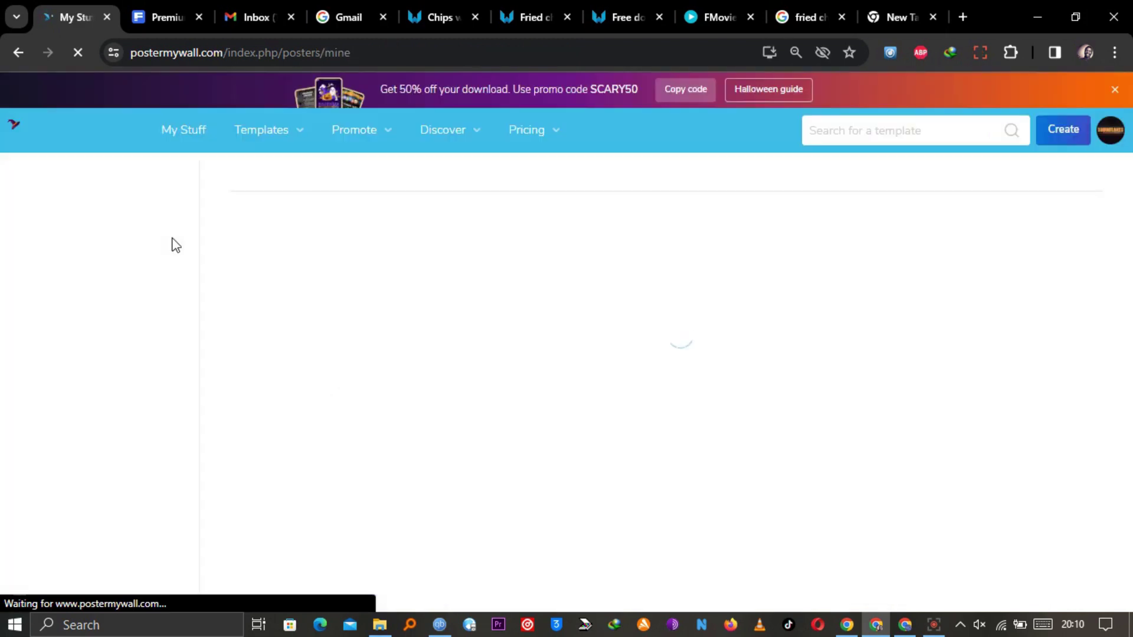